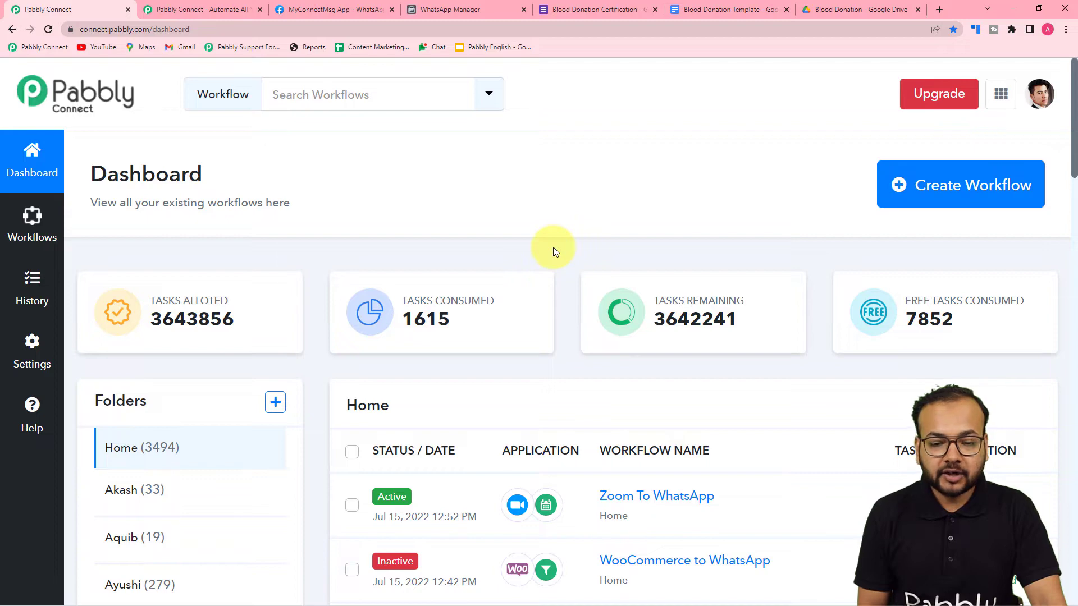
Create a new workflow named "Google Forms to Google Docs To WhatsApp".
{"action": "left_click", "coordinate": [964, 188]}
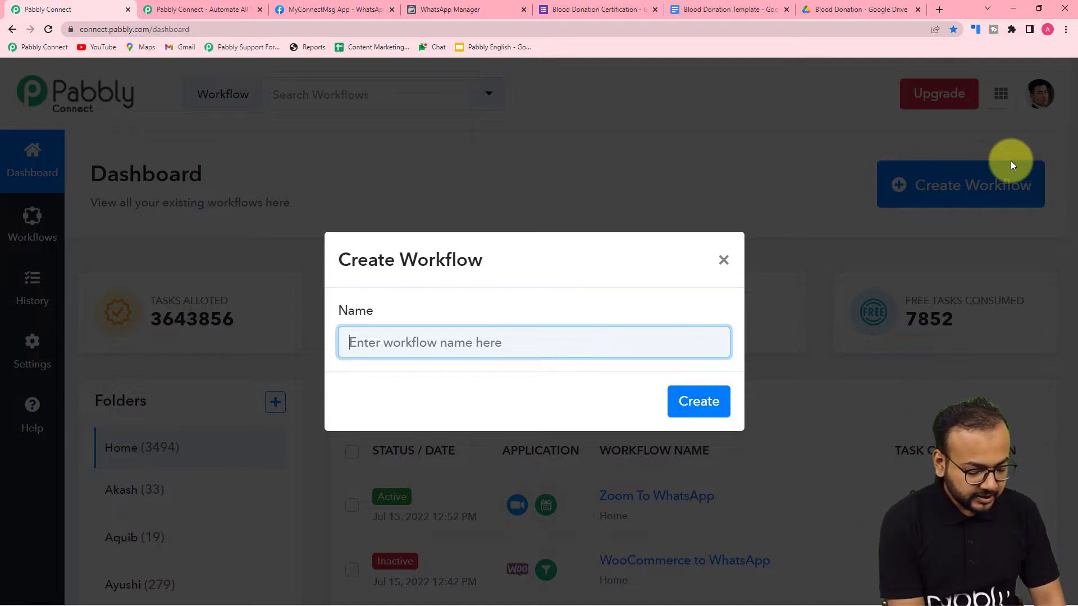
{"action": "type", "text": "Google Forms to G"}
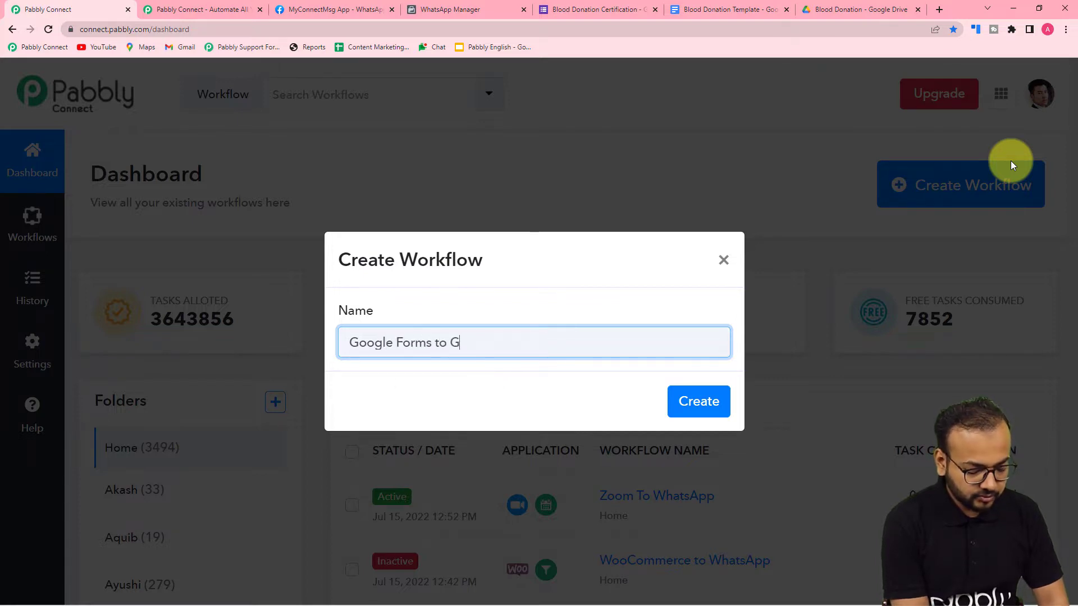
{"action": "type", "text": "oogle "}
{"action": "type", "text": "Doct"}
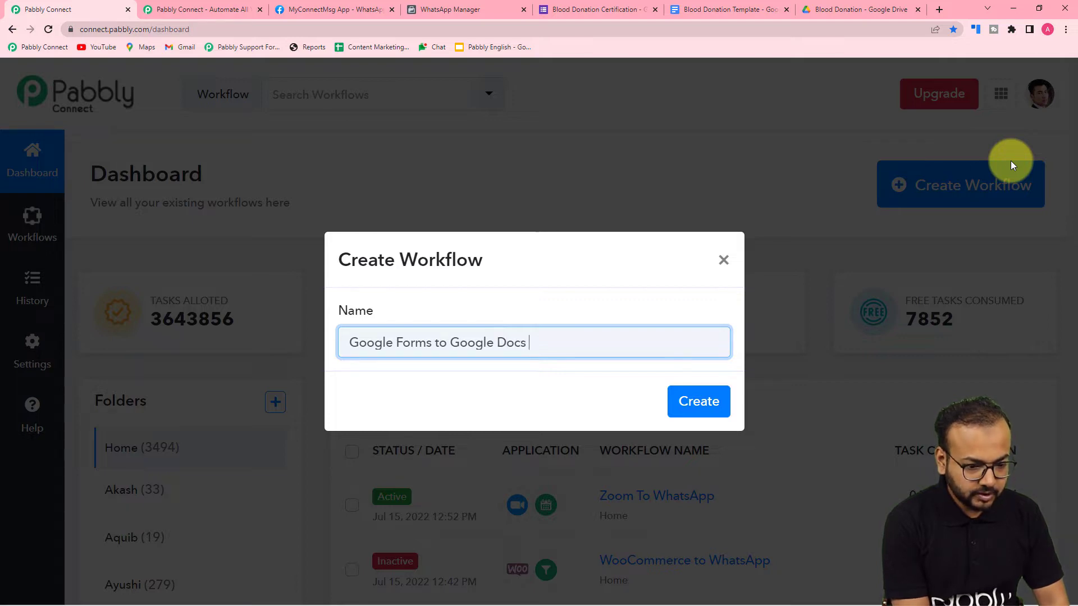
{"action": "type", "text": "o WhatsApp"}
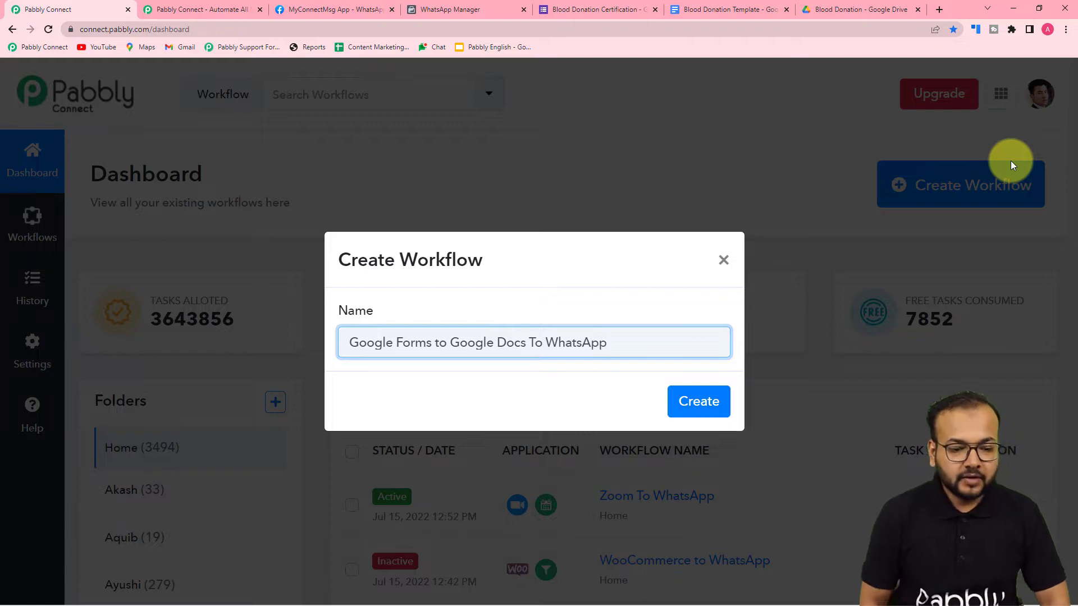
{"action": "left_click", "coordinate": [723, 403]}
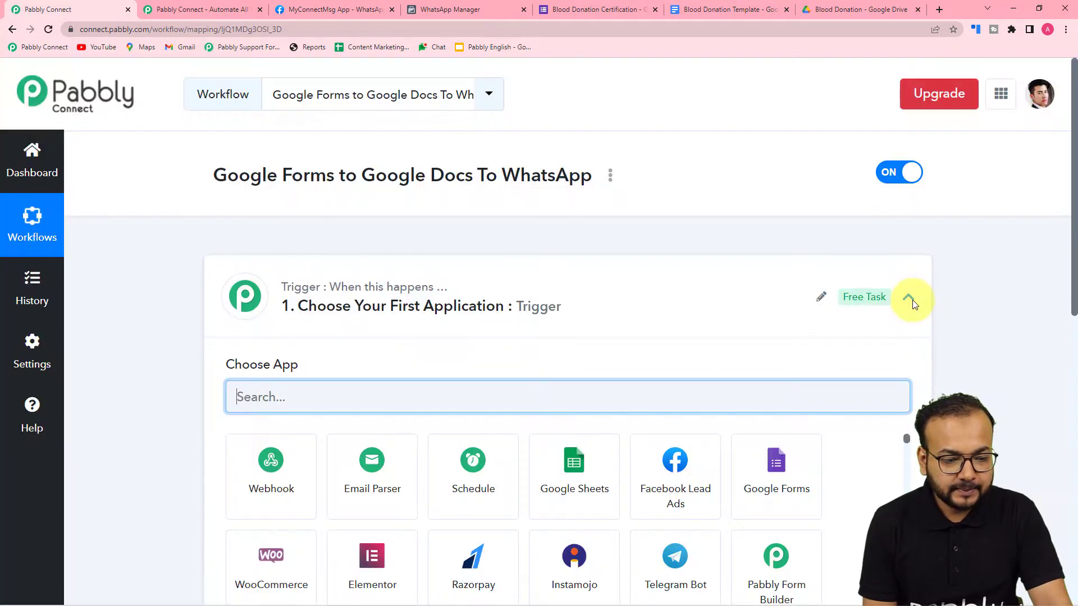
Choose Google Forms as the workflow's trigger application.
{"action": "left_click", "coordinate": [910, 299]}
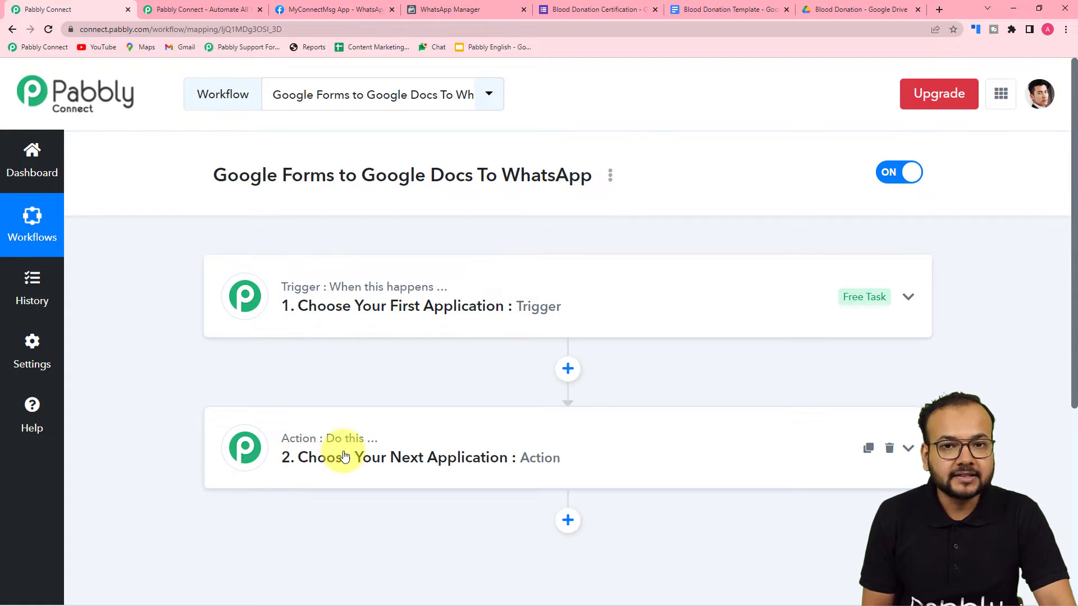
{"action": "left_click", "coordinate": [331, 312]}
{"action": "scroll", "coordinate": [333, 315], "scroll_direction": "down", "scroll_amount": 2}
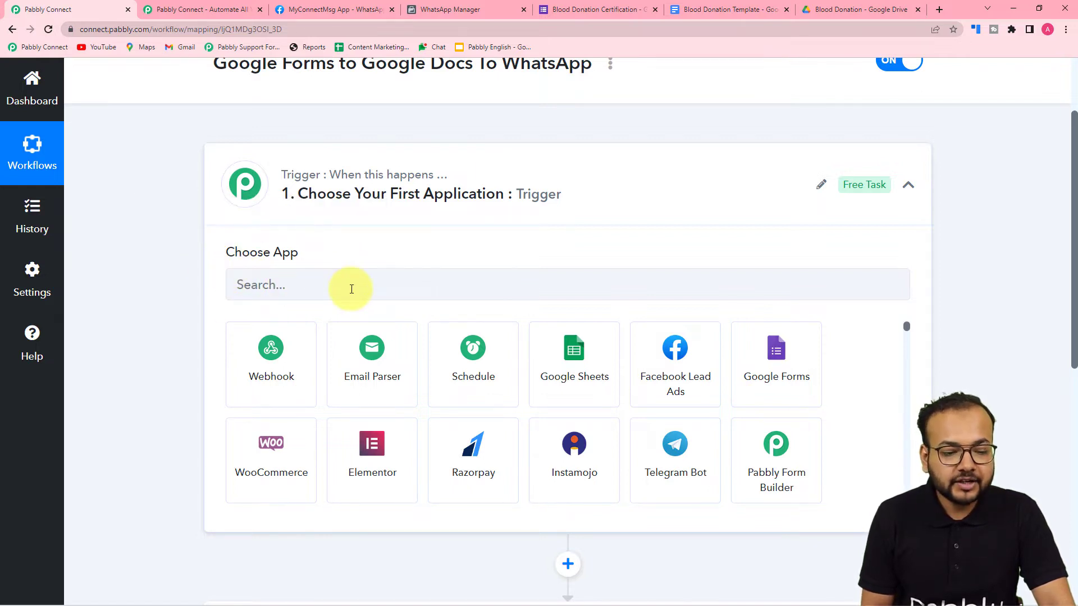
{"action": "left_click", "coordinate": [773, 380]}
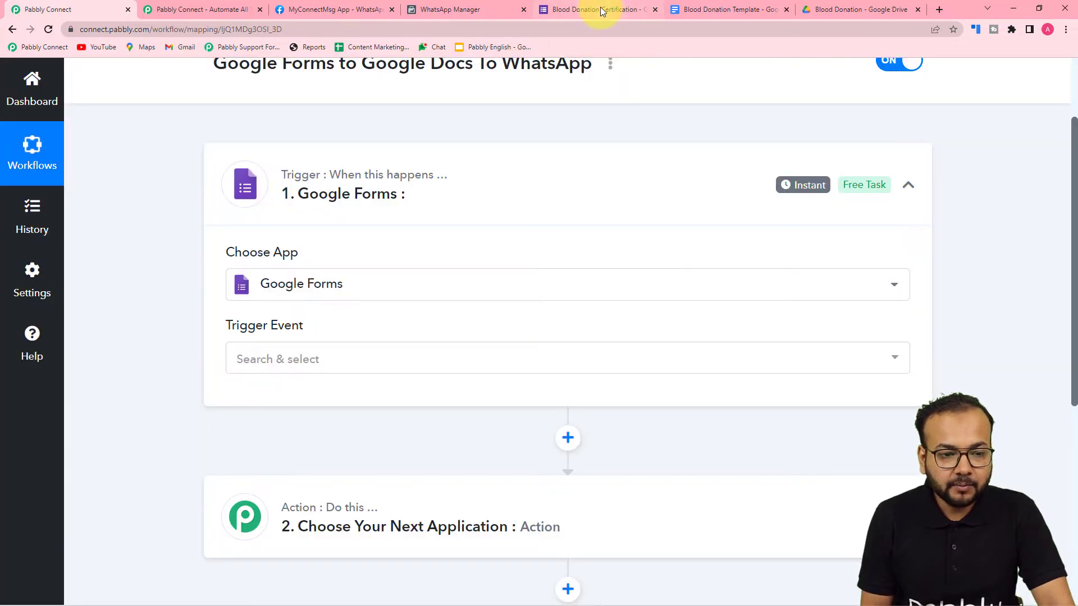
Glance at the Blood Donation Certification form and set the Google Forms trigger event to New Response Received.
{"action": "left_click", "coordinate": [601, 11]}
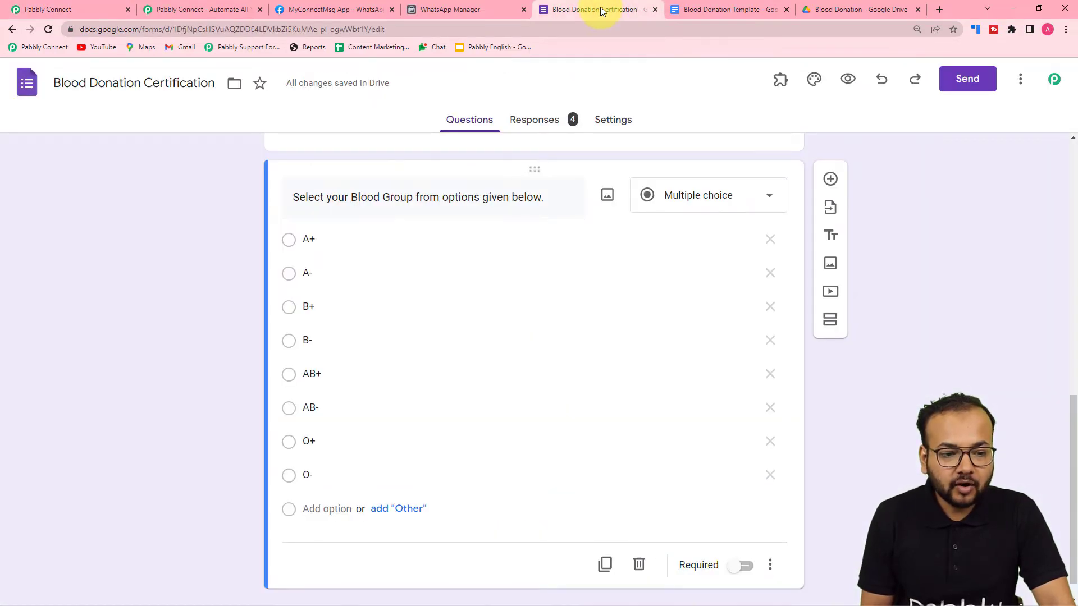
{"action": "left_click", "coordinate": [79, 6]}
{"action": "scroll", "coordinate": [337, 281], "scroll_direction": "down", "scroll_amount": 2}
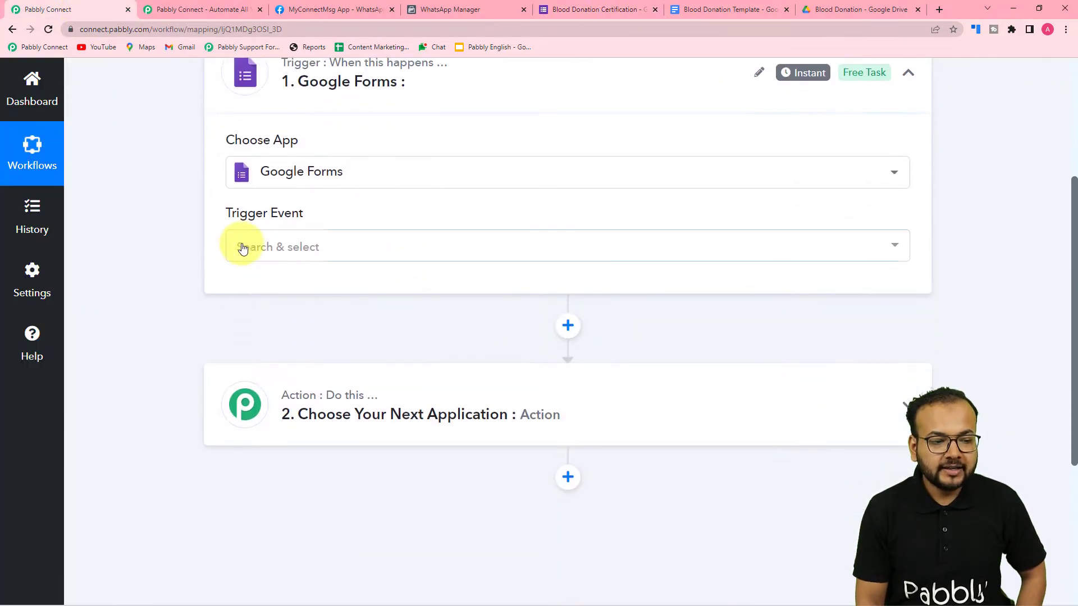
{"action": "left_click", "coordinate": [284, 249]}
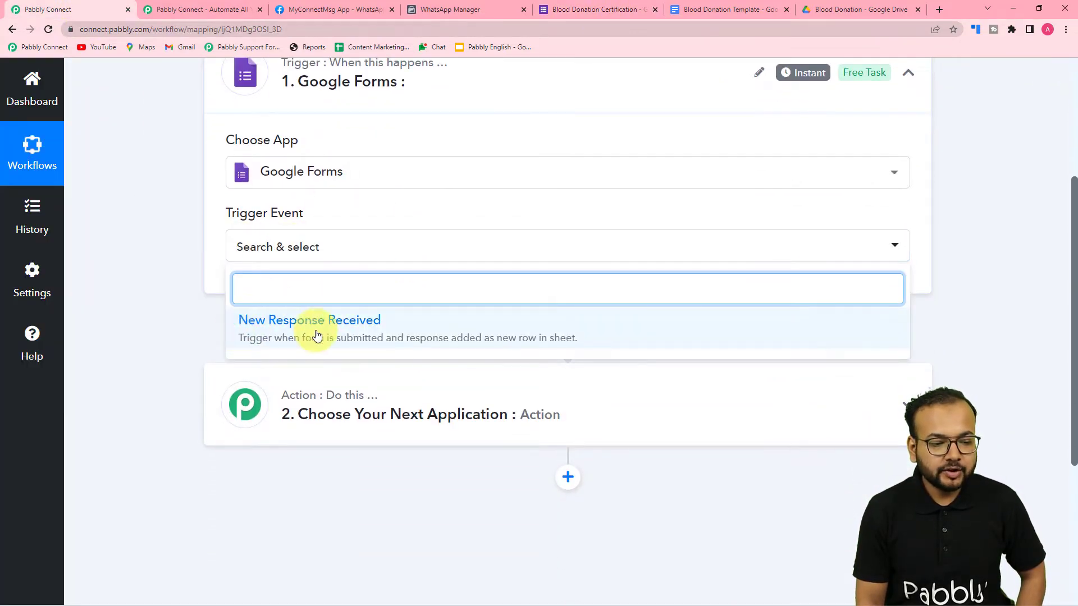
{"action": "left_click", "coordinate": [361, 337]}
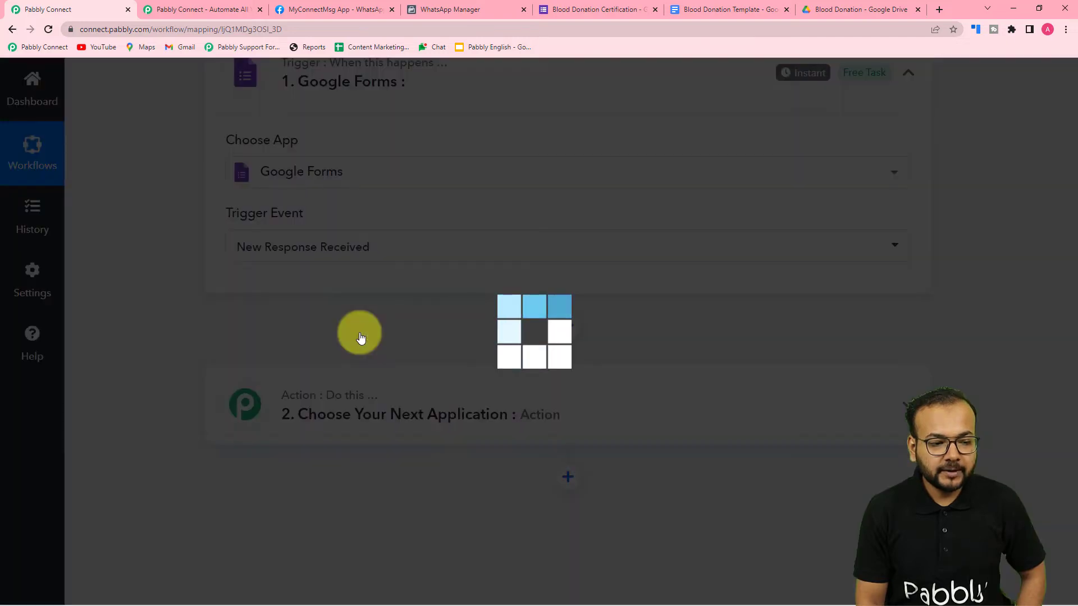
{"action": "scroll", "coordinate": [360, 338], "scroll_direction": "down", "scroll_amount": 2}
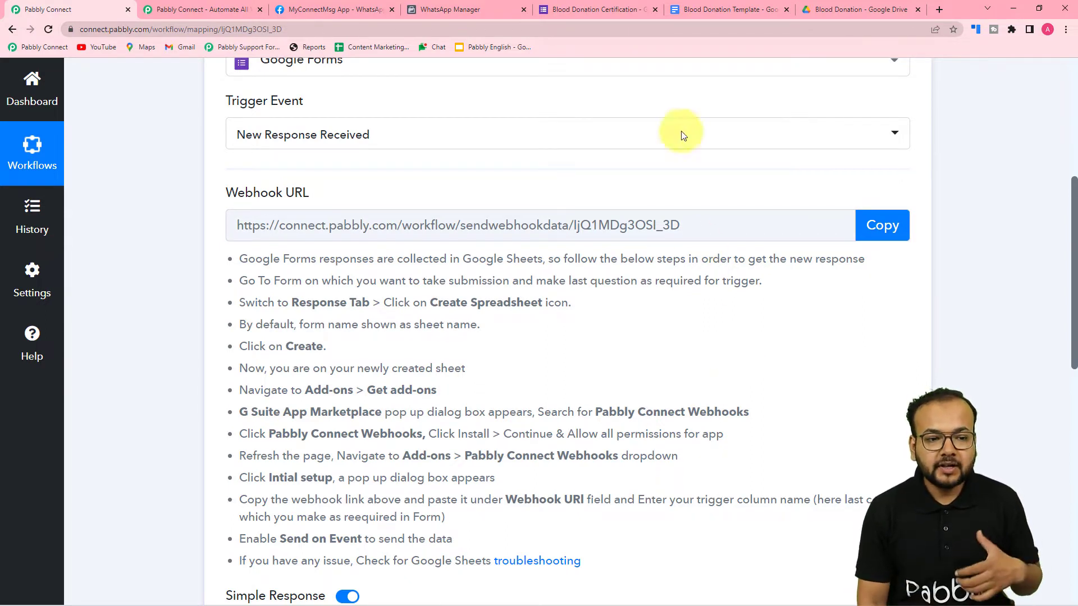
Open the response spreadsheet linked to the Blood Donation Certification form and review the trigger's webhook setup instructions in Pabbly Connect.
{"action": "left_click", "coordinate": [596, 10]}
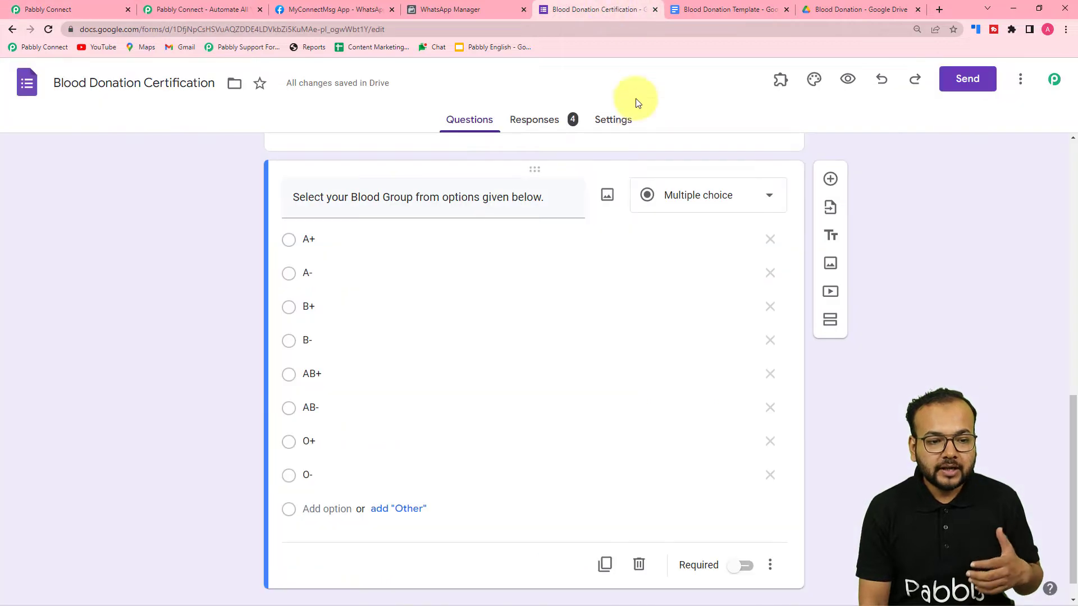
{"action": "left_click", "coordinate": [559, 126]}
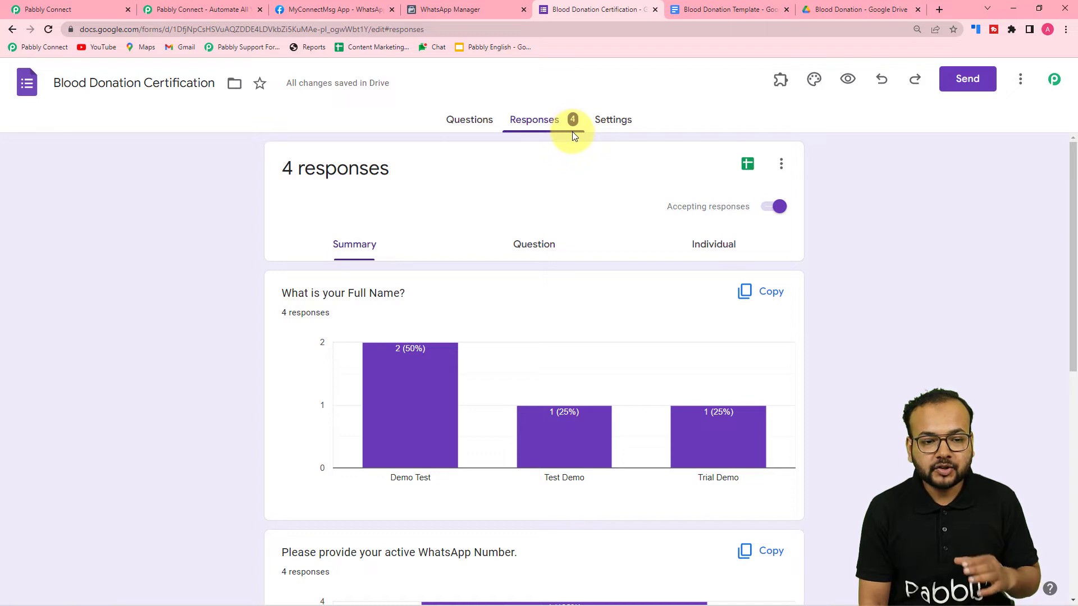
{"action": "left_click", "coordinate": [748, 164]}
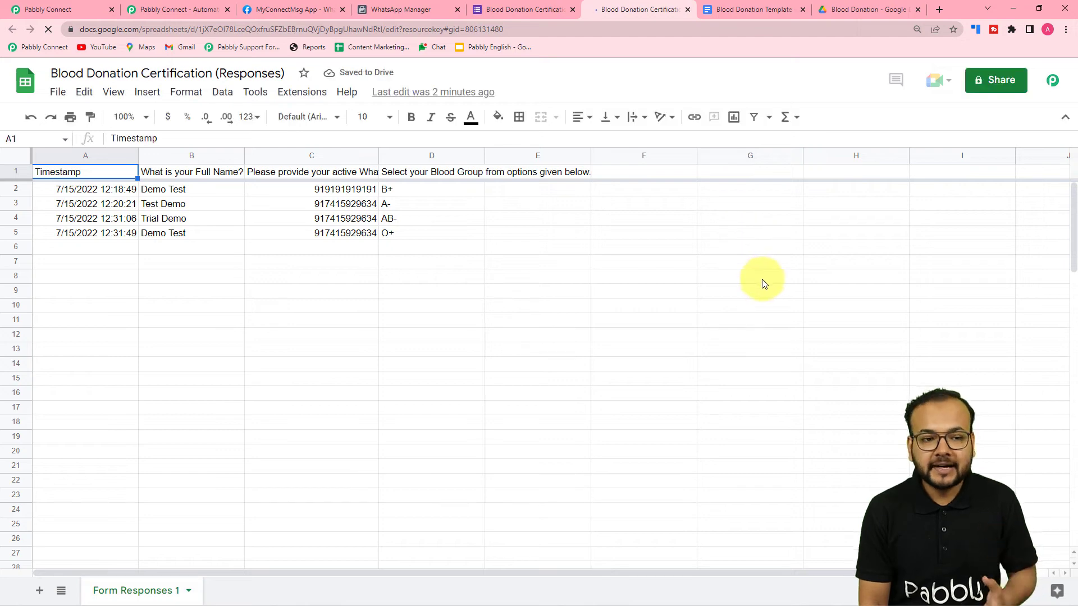
{"action": "left_click", "coordinate": [76, 9]}
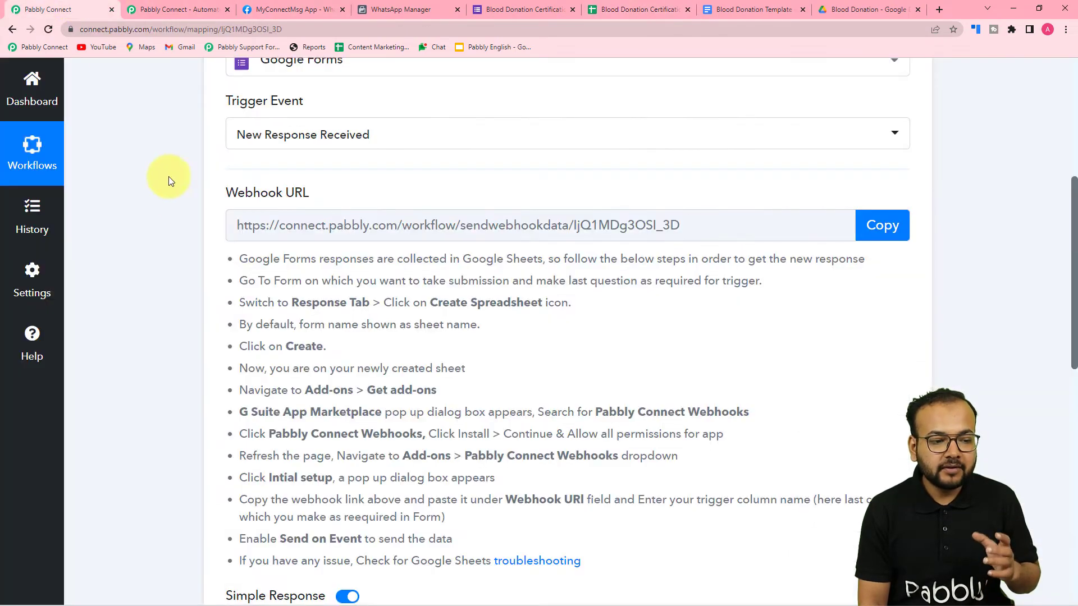
{"action": "scroll", "coordinate": [180, 208], "scroll_direction": "down", "scroll_amount": 2}
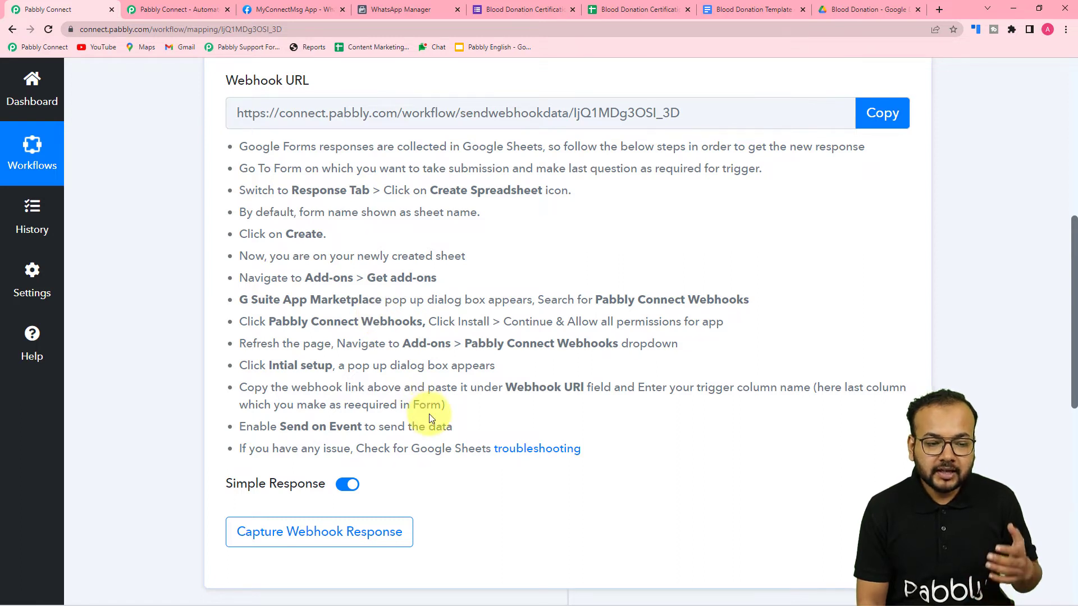
Switch to the incognito browser window showing the Blood Donation Certification responses spreadsheet and close its mail inbox page.
{"action": "mouse_move", "coordinate": [289, 595]}
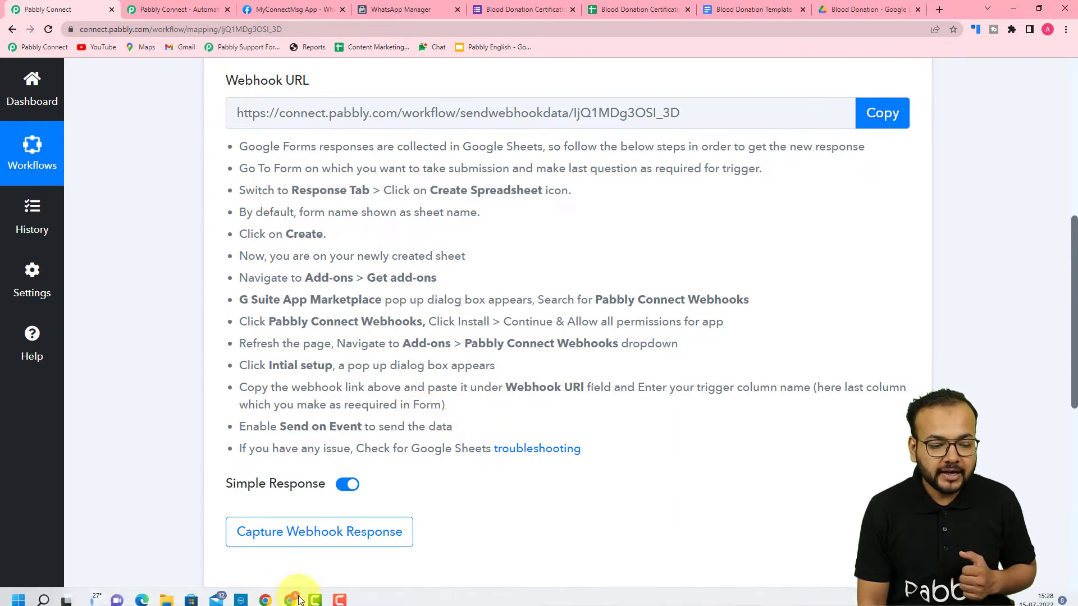
{"action": "left_click", "coordinate": [313, 542]}
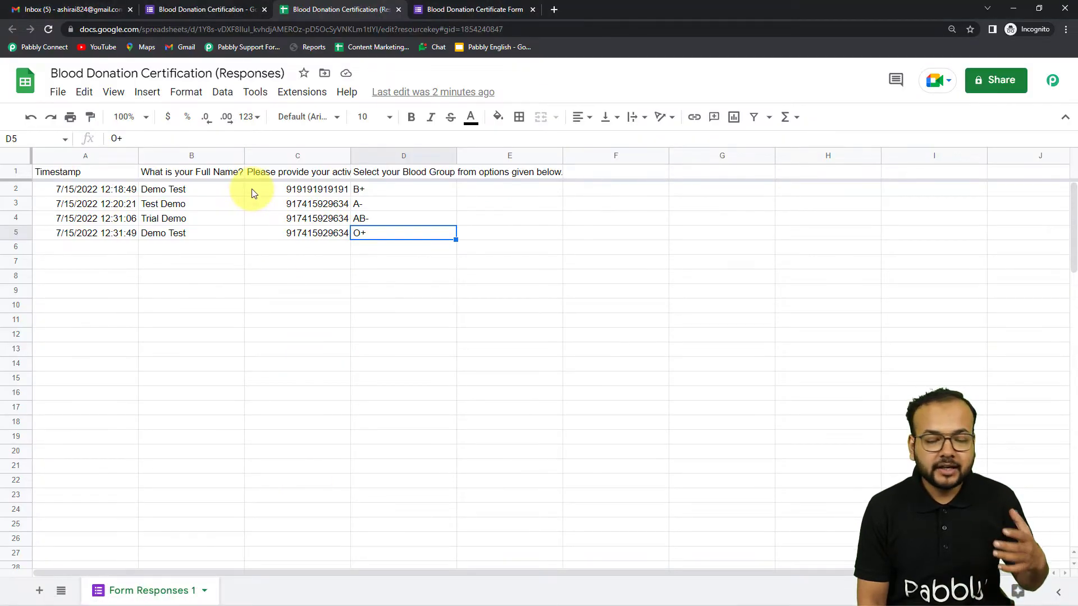
{"action": "left_click", "coordinate": [130, 12]}
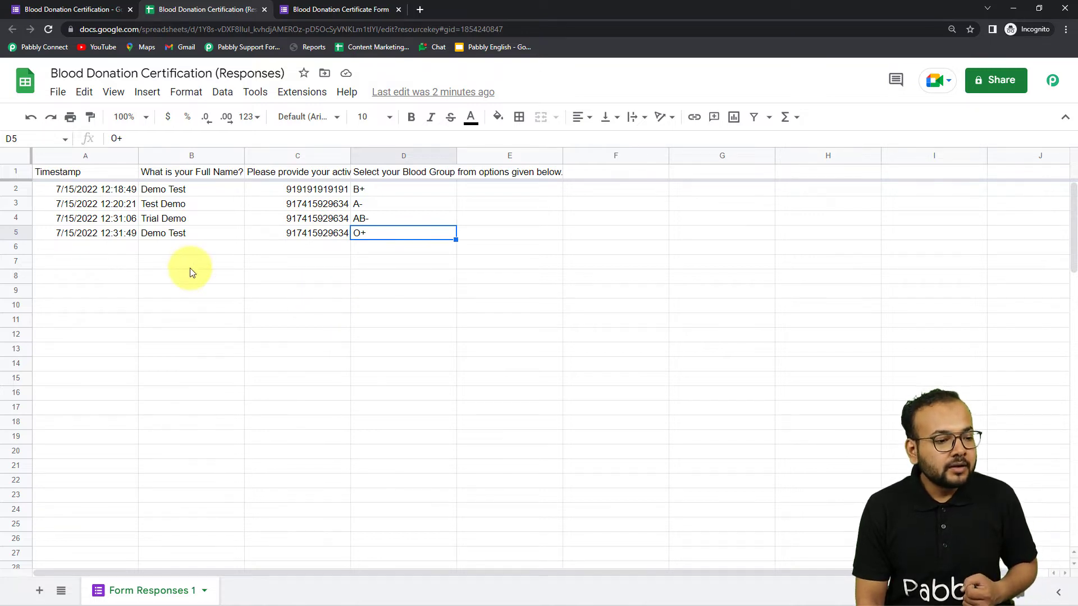
Search the Google Workspace Marketplace for the "Pabbly Connect Webhooks" add-on, check its installation status and close the marketplace.
{"action": "left_click", "coordinate": [307, 101]}
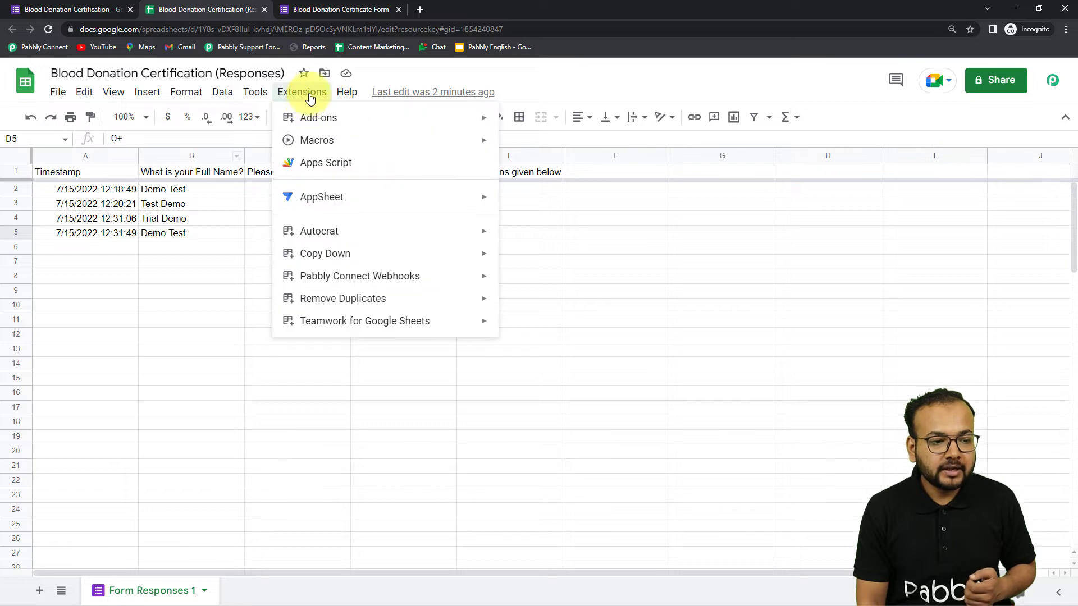
{"action": "mouse_move", "coordinate": [318, 128]}
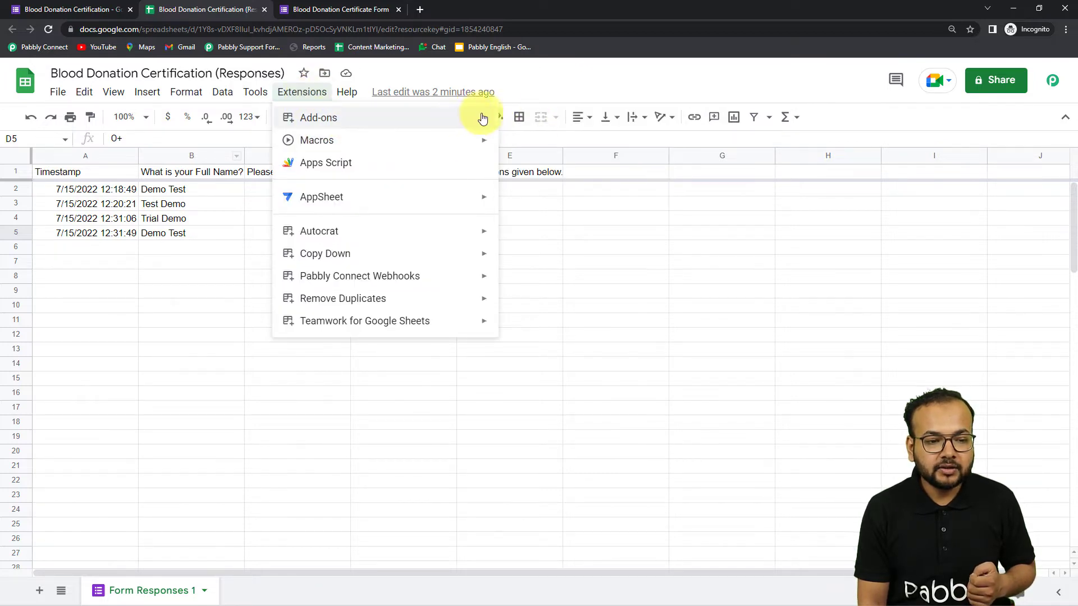
{"action": "mouse_move", "coordinate": [487, 117]}
{"action": "left_click", "coordinate": [517, 129]}
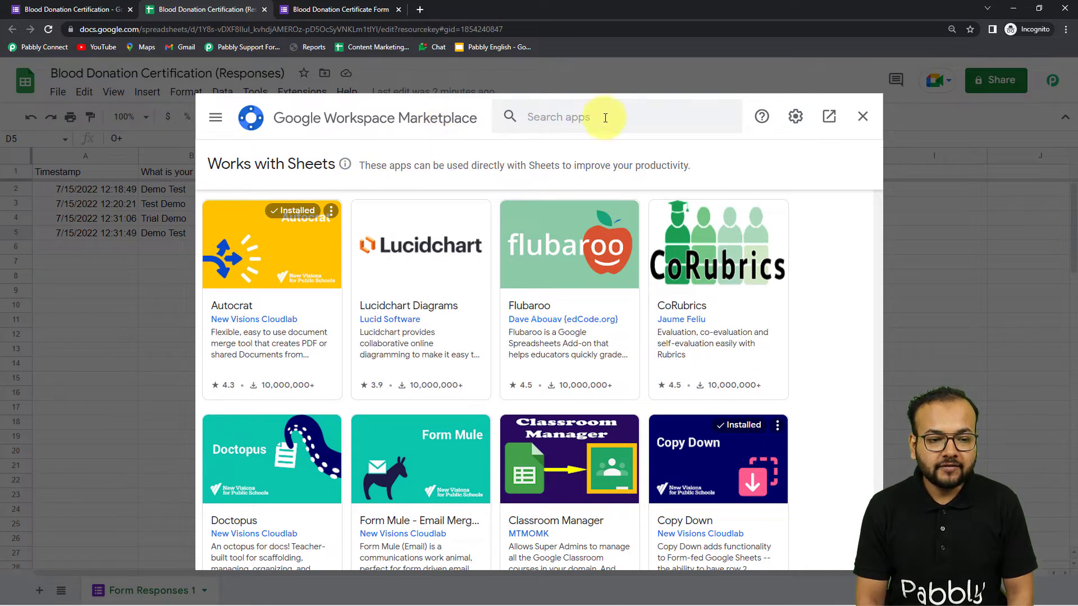
{"action": "left_click", "coordinate": [605, 117]}
{"action": "type", "text": "p"}
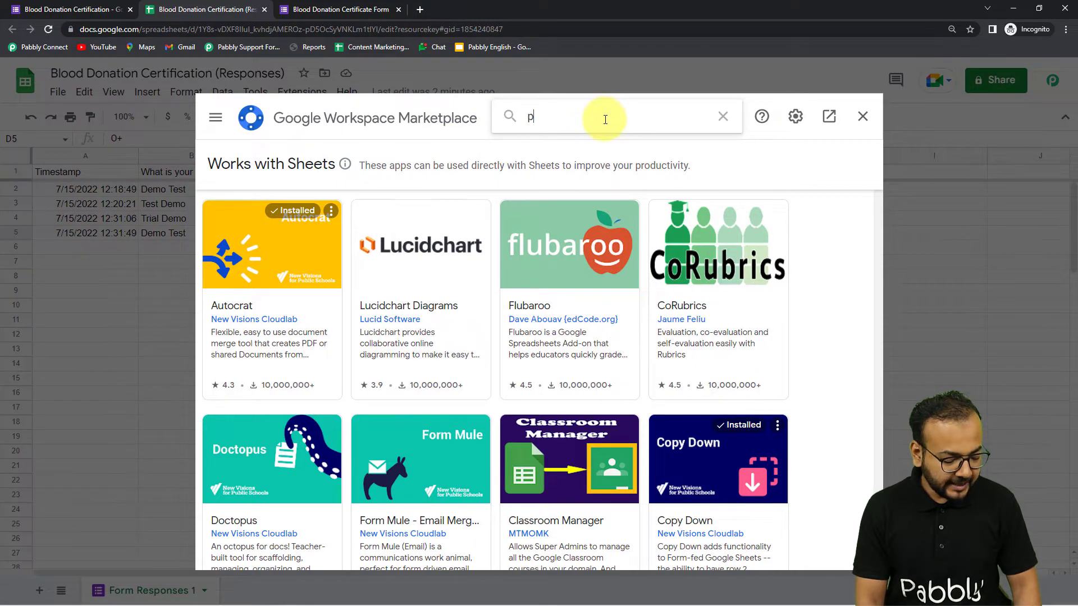
{"action": "type", "text": "abbly Connect Webhooks"}
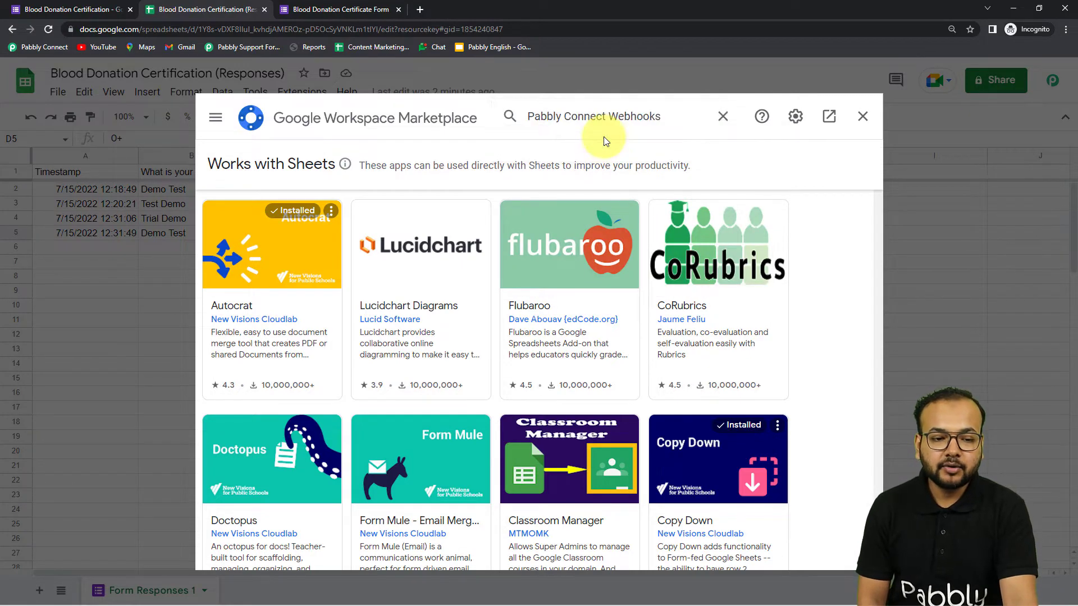
{"action": "left_click", "coordinate": [605, 136]}
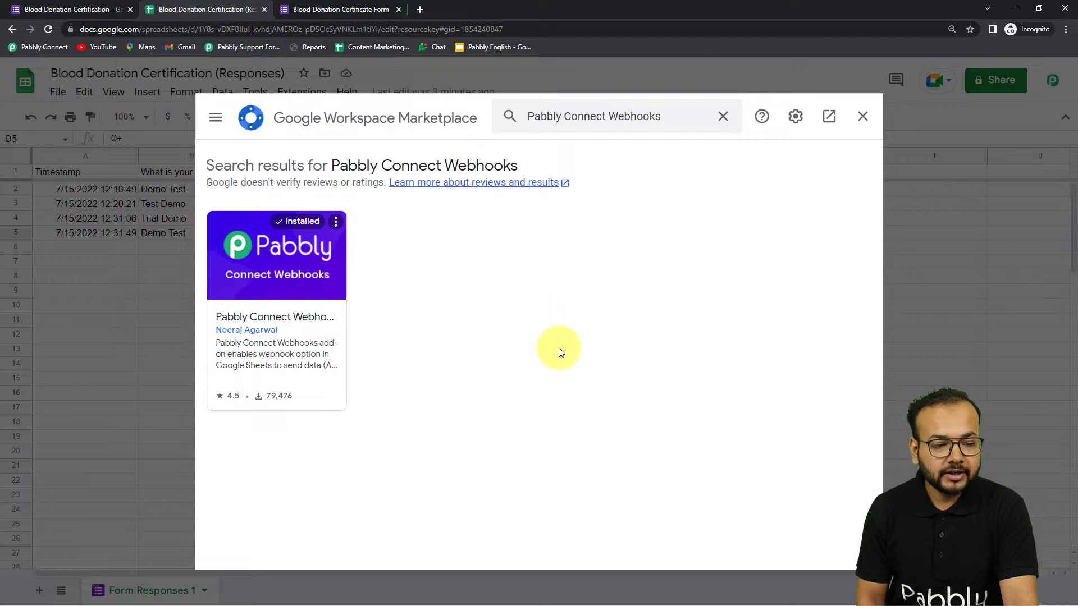
{"action": "left_click", "coordinate": [862, 117]}
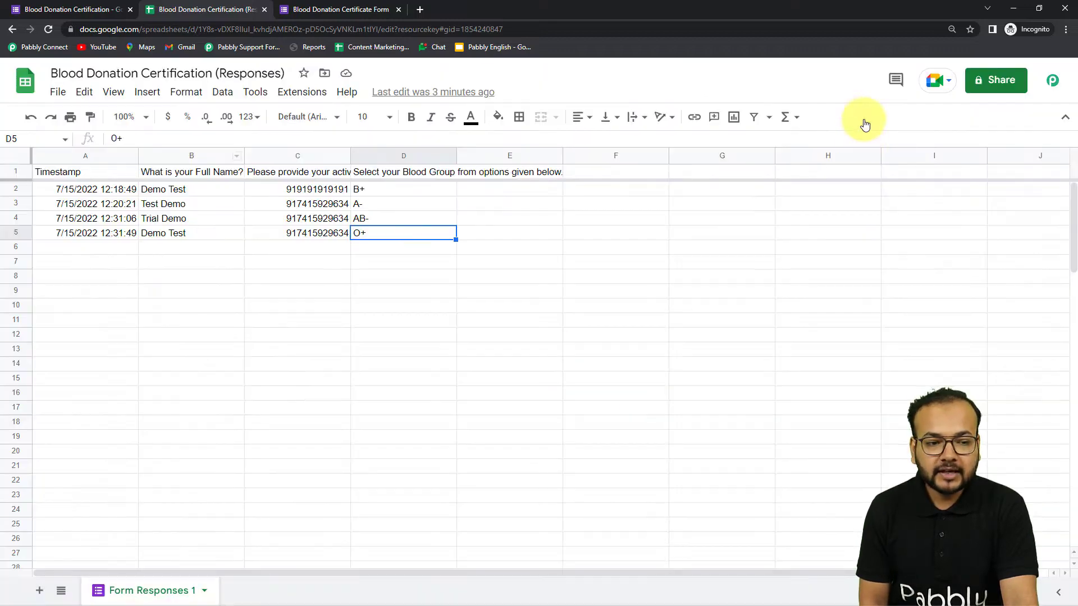
Reload the responses spreadsheet and examine the Initial Setup fields of the Pabbly Connect Webhooks add-on, closing them without entering anything.
{"action": "left_click", "coordinate": [48, 29]}
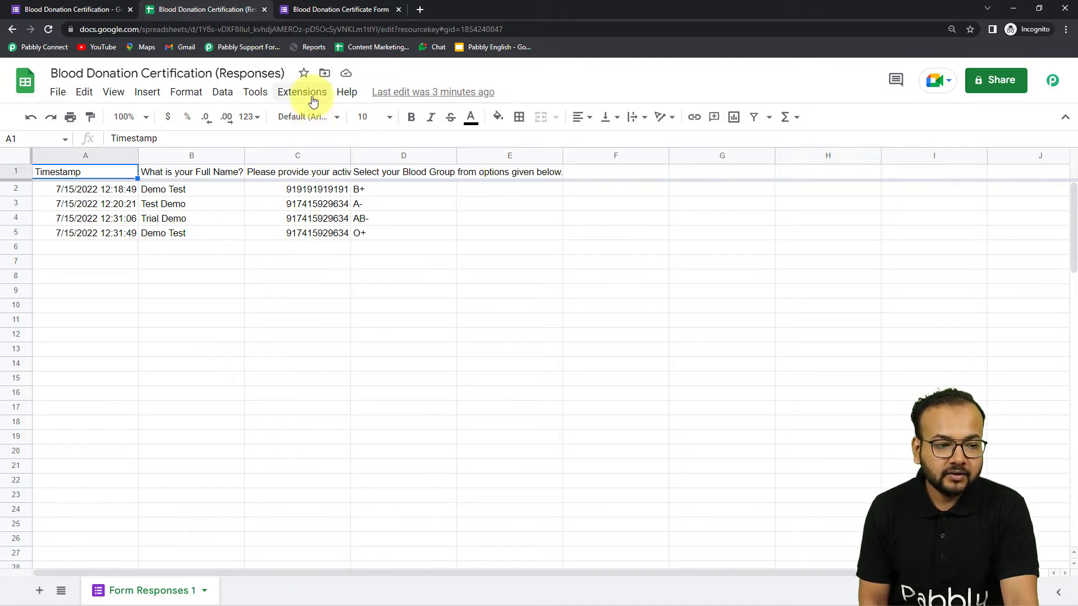
{"action": "left_click", "coordinate": [313, 98]}
{"action": "mouse_move", "coordinate": [293, 284]}
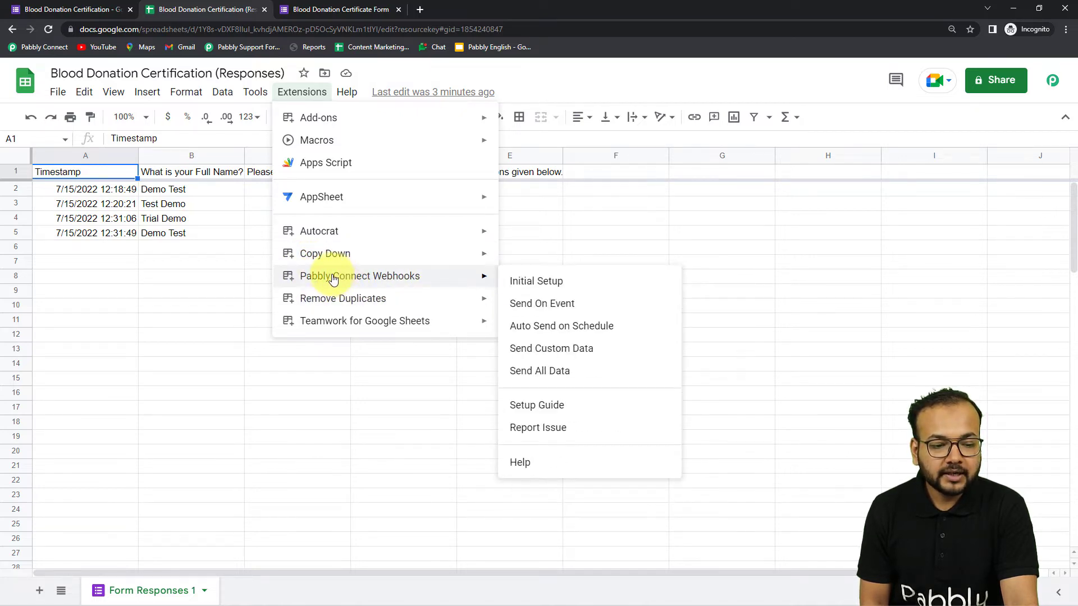
{"action": "left_click", "coordinate": [535, 283]}
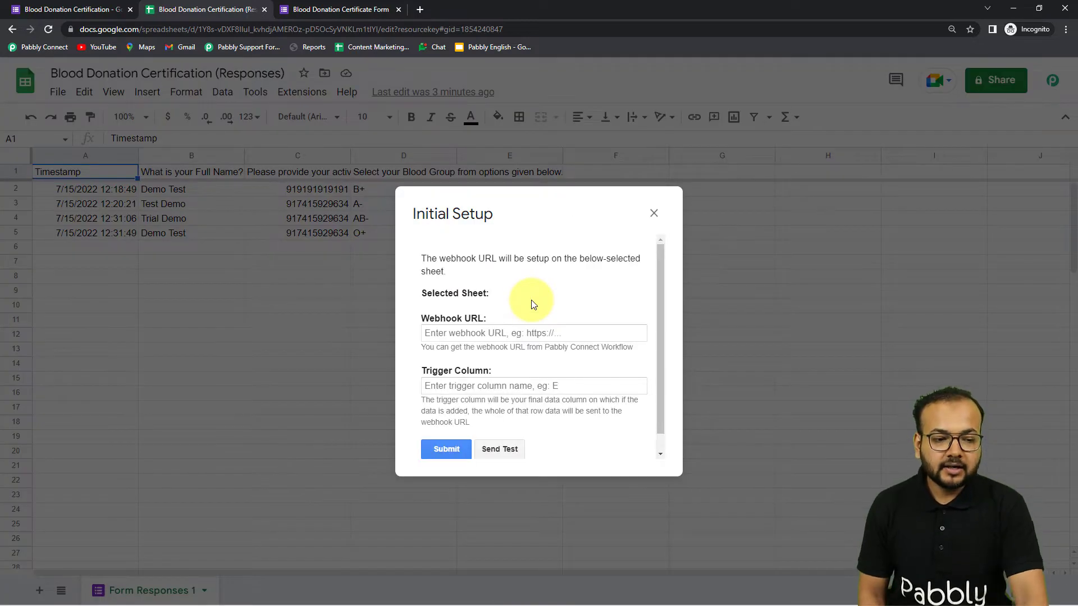
{"action": "scroll", "coordinate": [530, 298], "scroll_direction": "down", "scroll_amount": 1}
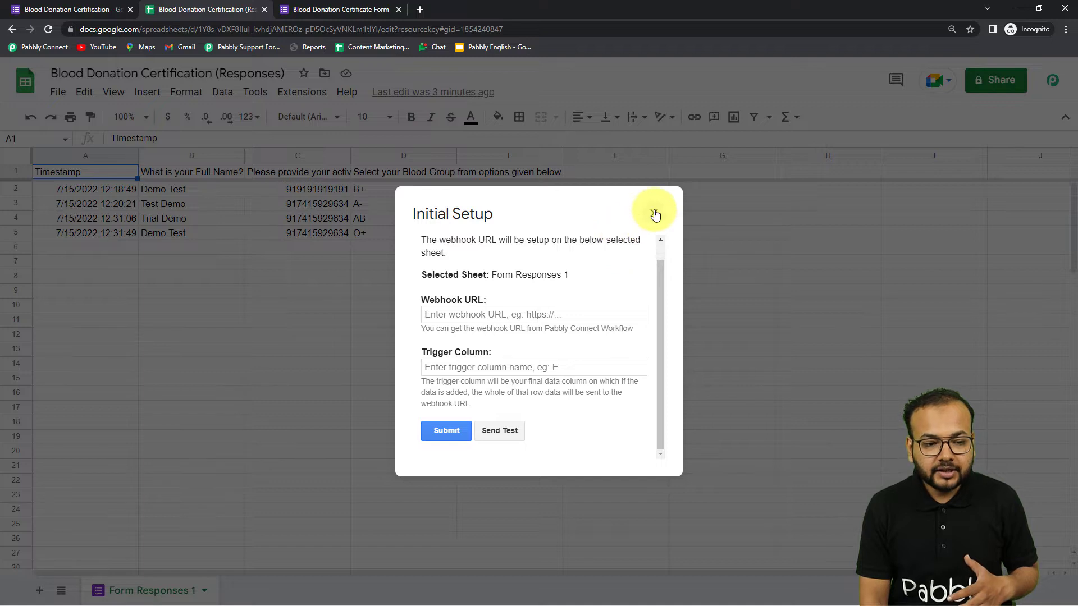
{"action": "left_click", "coordinate": [654, 214]}
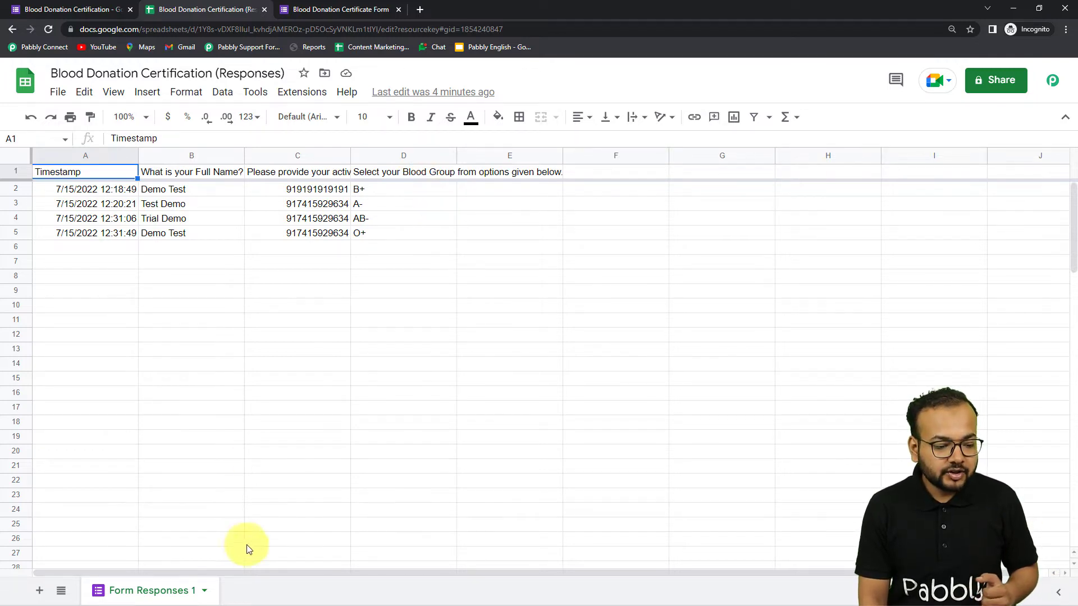
Copy the Google Forms trigger's webhook URL from the Pabbly Connect window and return to the incognito responses spreadsheet.
{"action": "mouse_move", "coordinate": [187, 600]}
{"action": "mouse_move", "coordinate": [290, 596]}
{"action": "left_click", "coordinate": [236, 512]}
{"action": "left_click", "coordinate": [875, 113]}
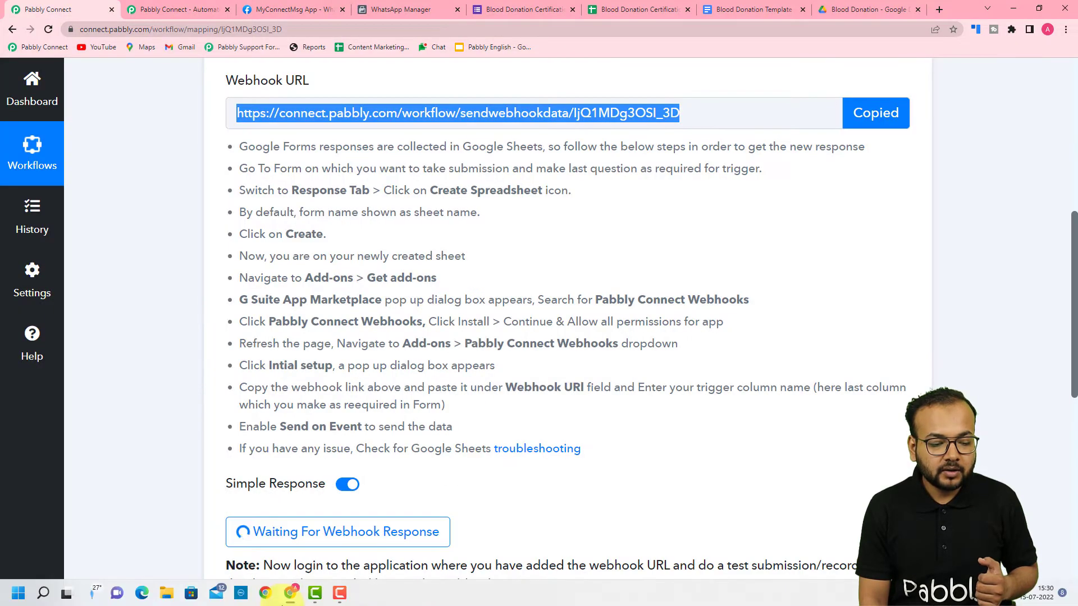
{"action": "mouse_move", "coordinate": [290, 596]}
{"action": "left_click", "coordinate": [322, 551]}
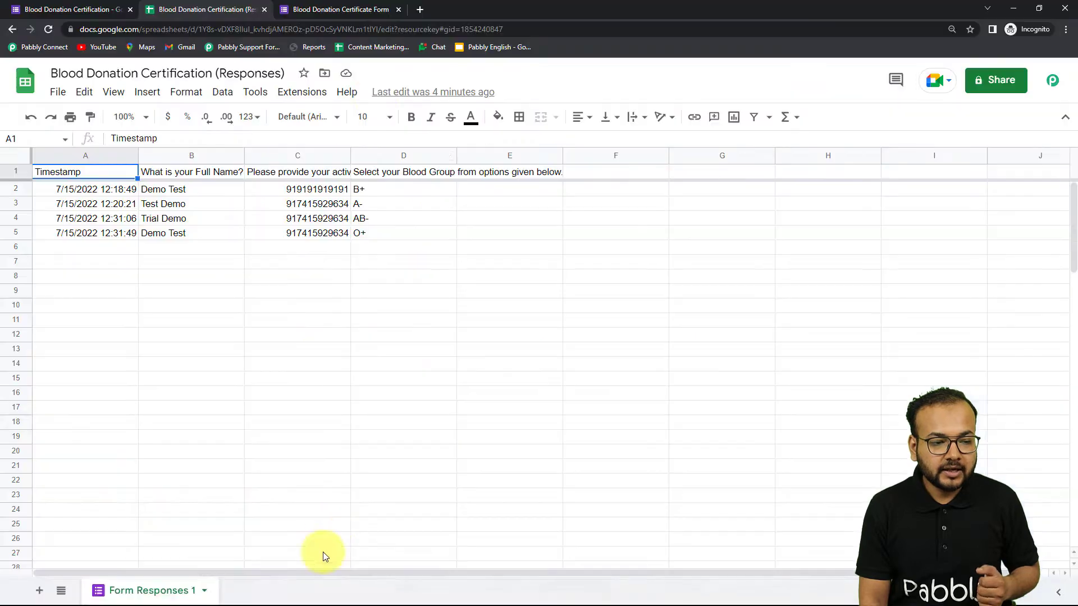
Fill in the Pabbly Connect Webhooks add-on's Initial Setup with the copied webhook URL and trigger column D.
{"action": "left_click", "coordinate": [303, 92]}
{"action": "mouse_move", "coordinate": [346, 278]}
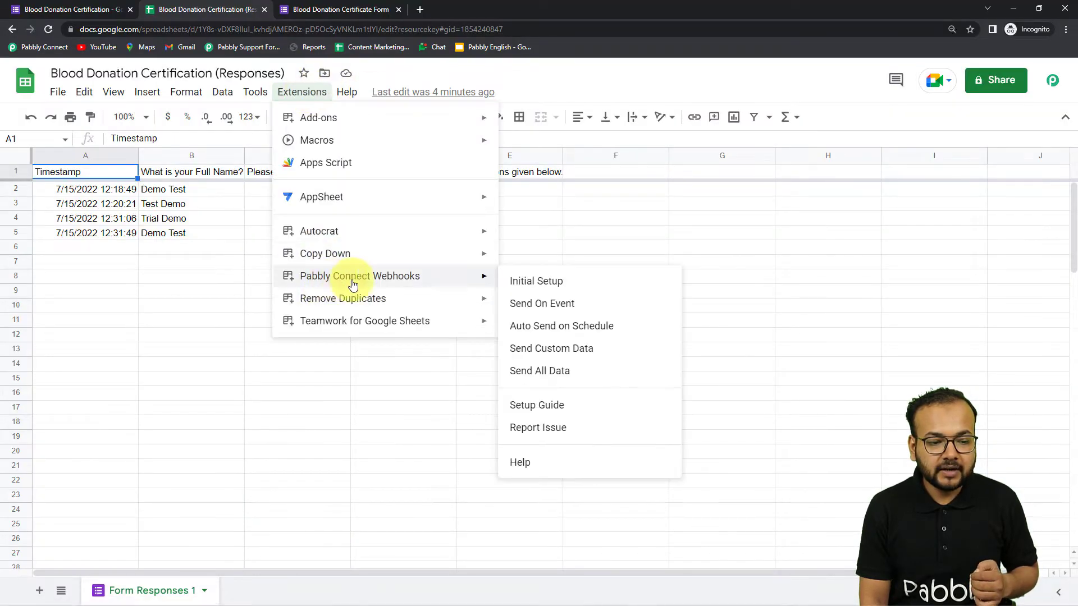
{"action": "left_click", "coordinate": [520, 281]}
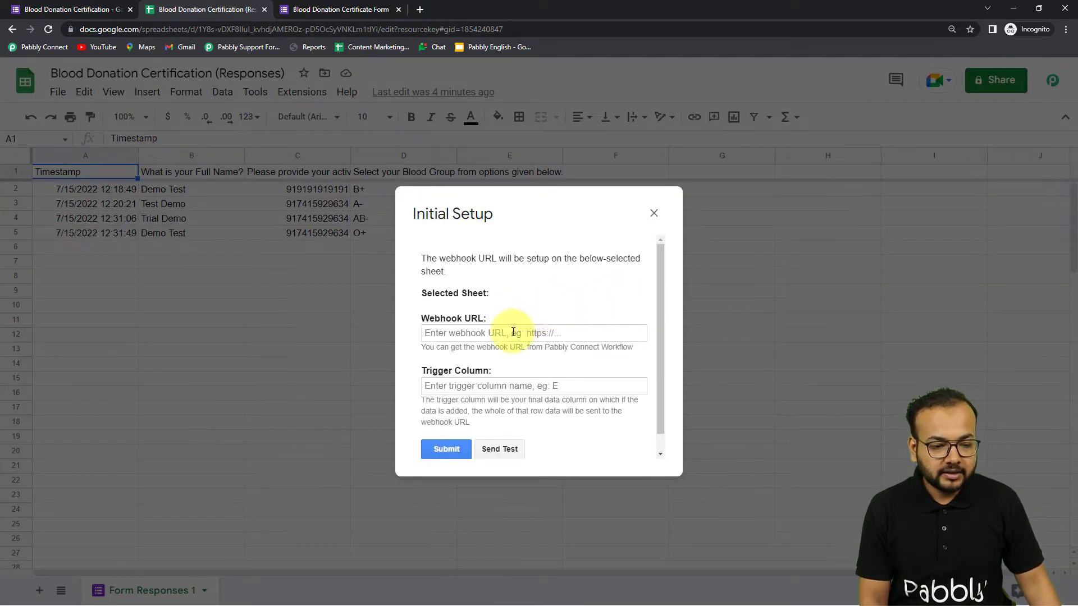
{"action": "right_click", "coordinate": [478, 335]}
{"action": "left_click", "coordinate": [509, 444]}
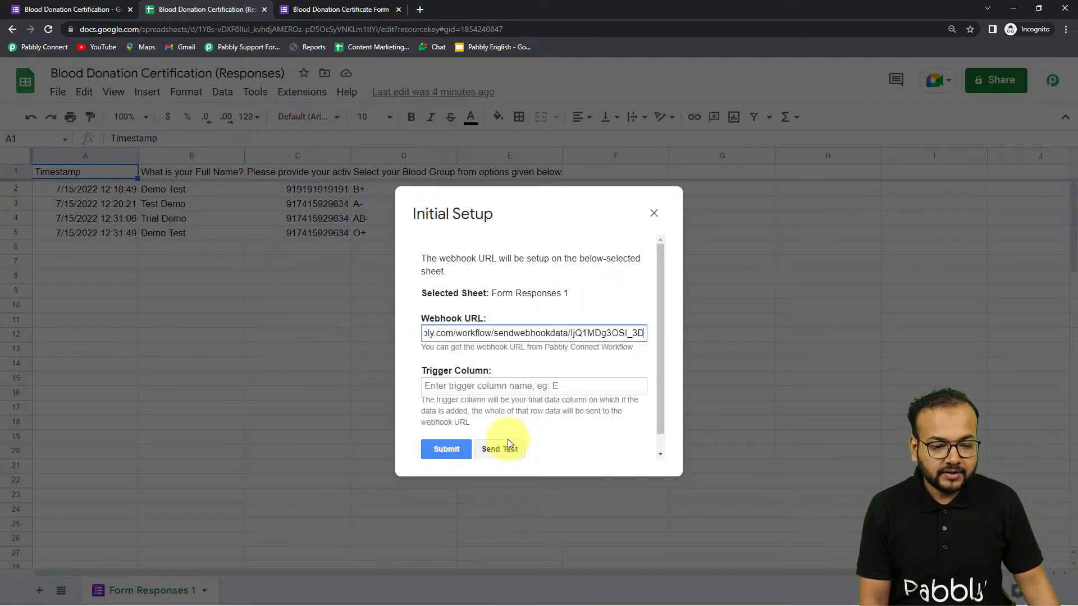
{"action": "left_click", "coordinate": [483, 389]}
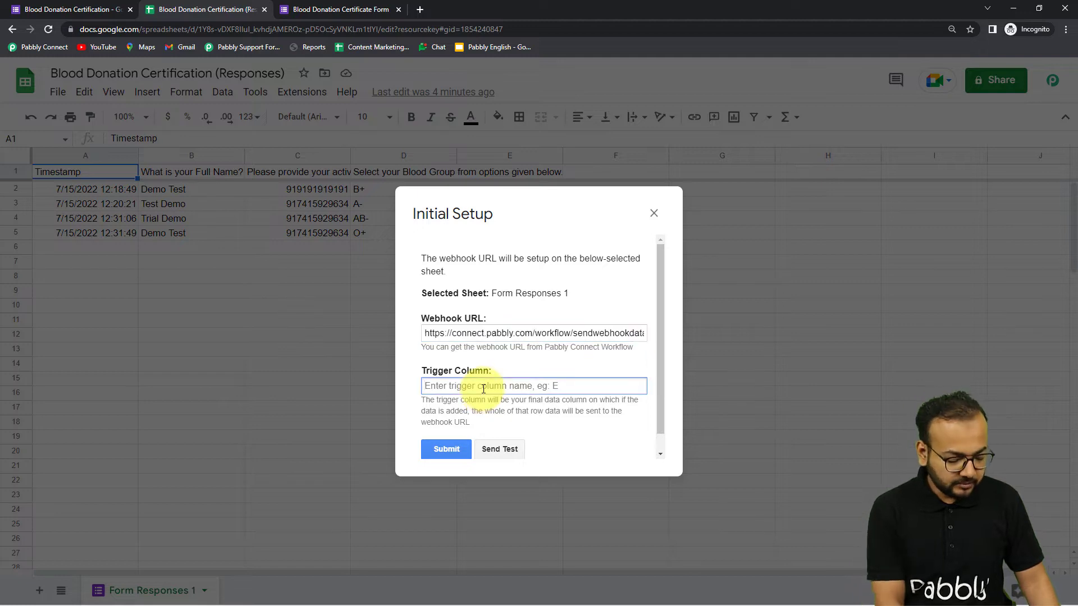
{"action": "type", "text": "D"}
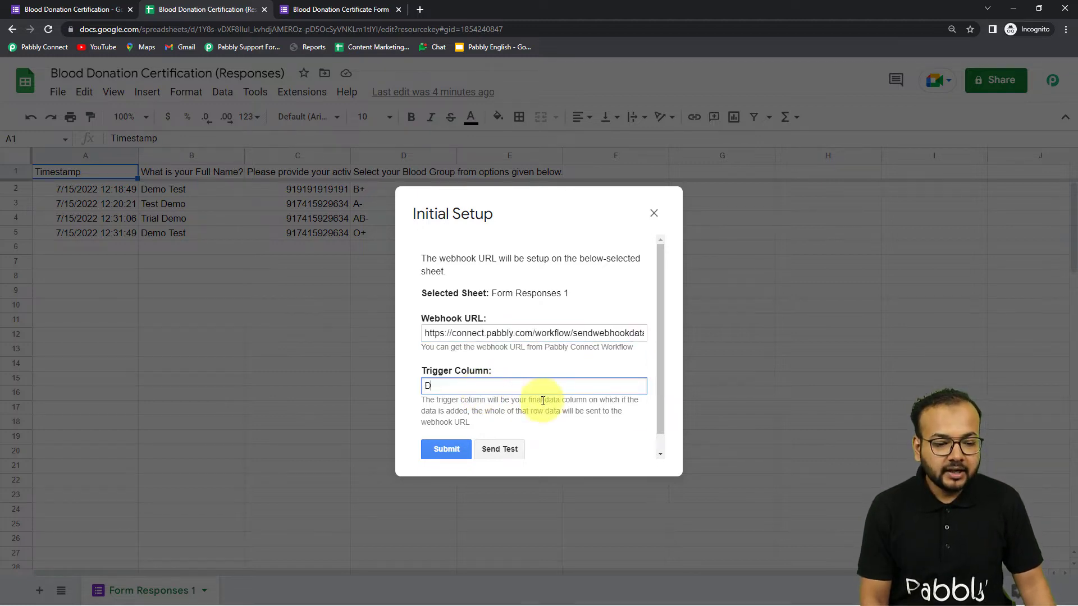
{"action": "scroll", "coordinate": [540, 405], "scroll_direction": "down", "scroll_amount": 1}
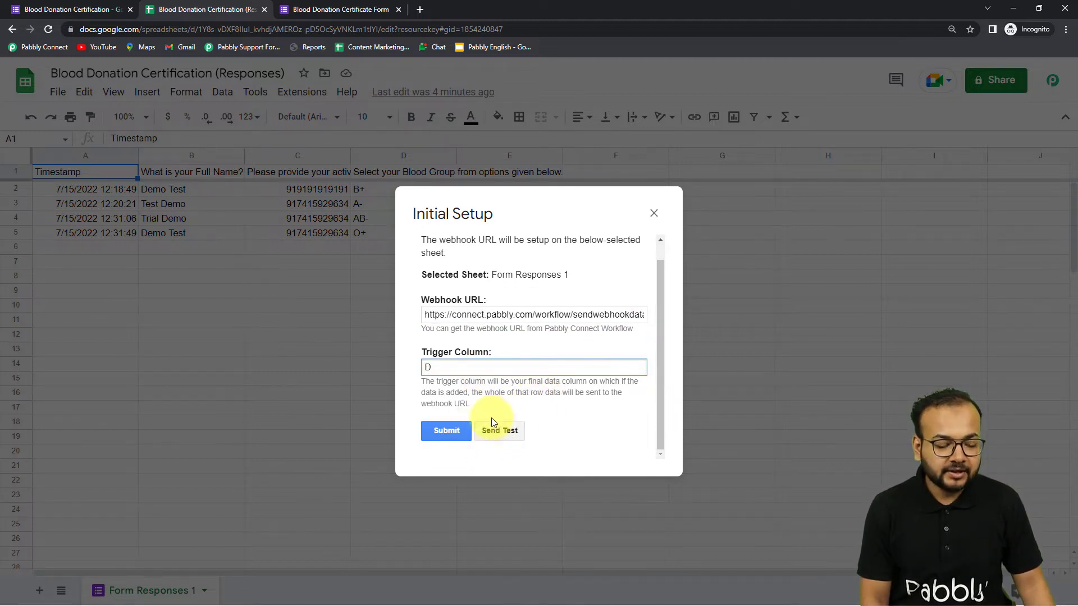
Check the trigger's webhook capture status in the Pabbly Connect window and send a test record from the add-on's Initial Setup.
{"action": "mouse_move", "coordinate": [225, 595]}
{"action": "mouse_move", "coordinate": [289, 595]}
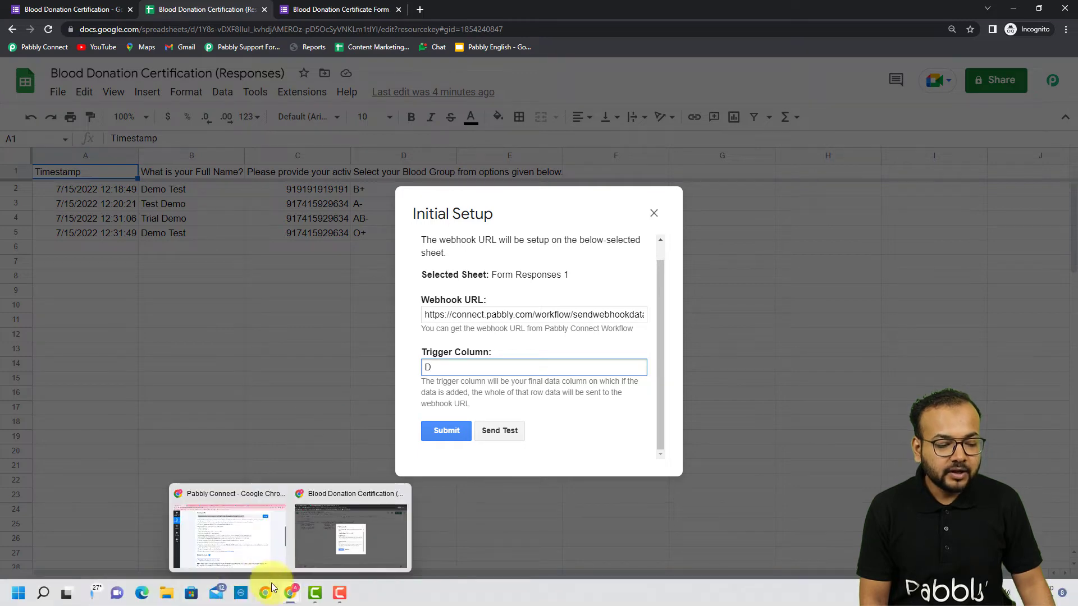
{"action": "left_click", "coordinate": [241, 528]}
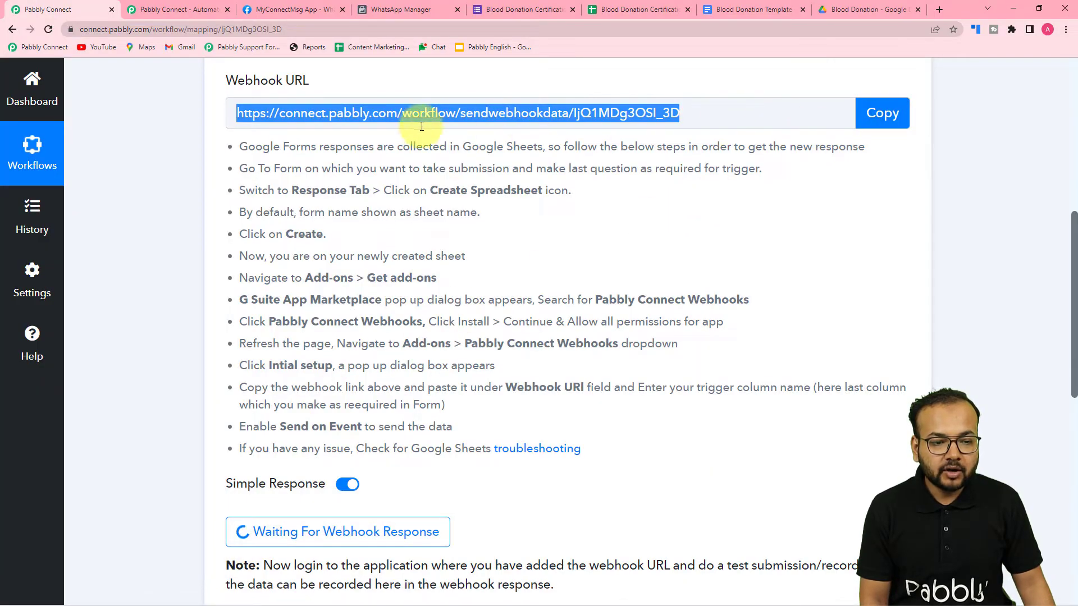
{"action": "scroll", "coordinate": [297, 224], "scroll_direction": "down", "scroll_amount": 6}
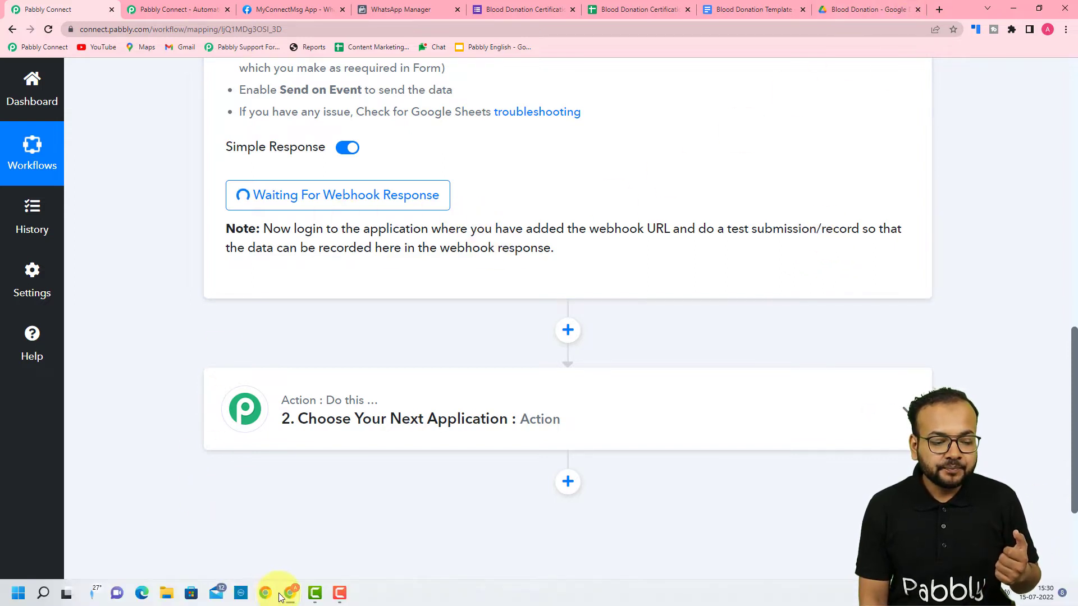
{"action": "mouse_move", "coordinate": [289, 593]}
{"action": "left_click", "coordinate": [322, 550]}
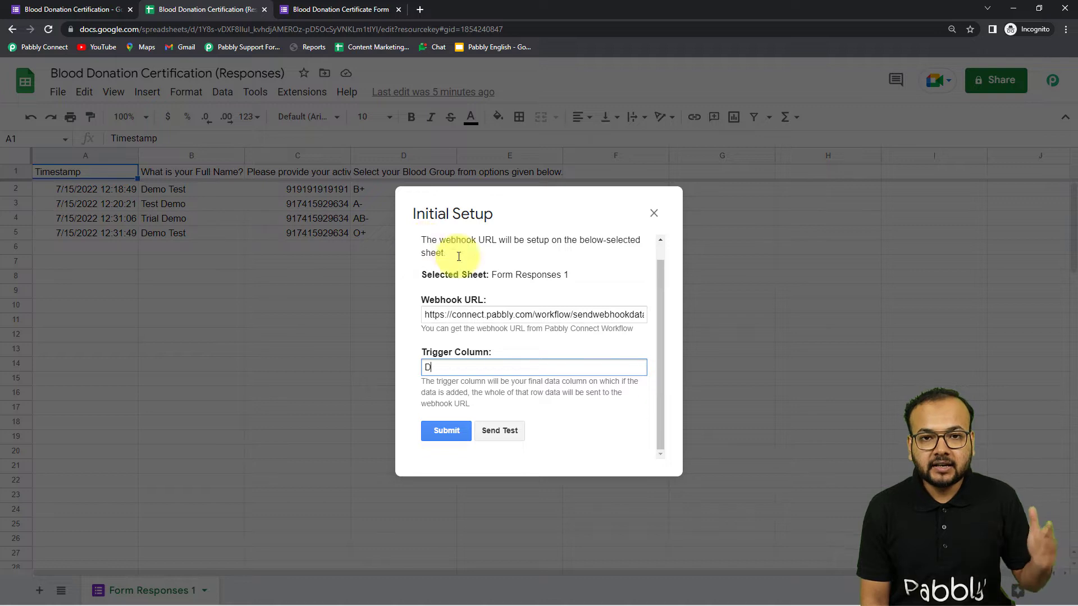
{"action": "left_click", "coordinate": [499, 430]}
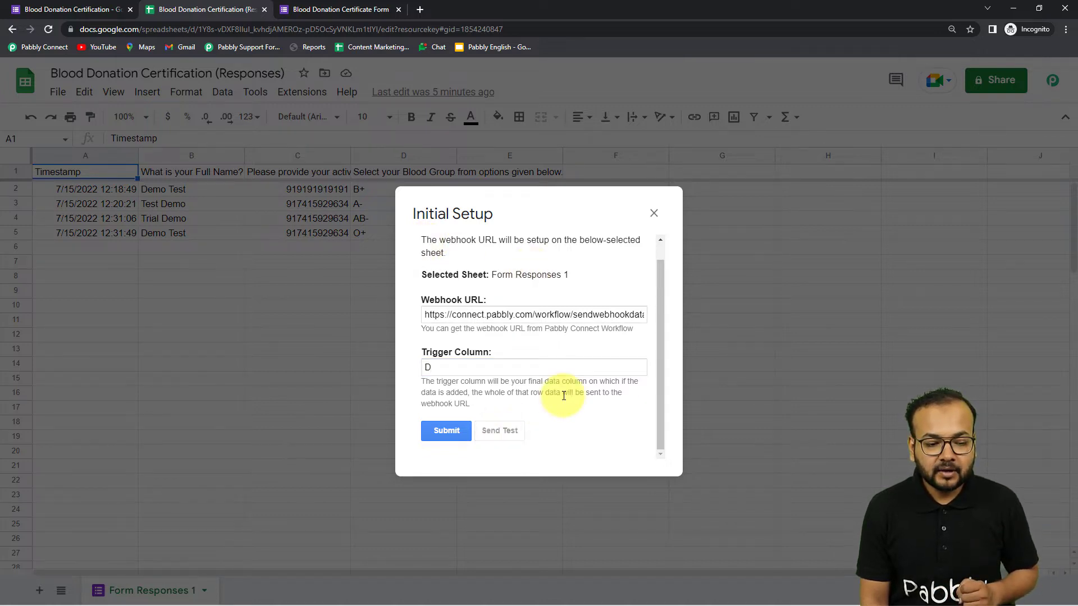
{"action": "scroll", "coordinate": [563, 396], "scroll_direction": "down", "scroll_amount": 1}
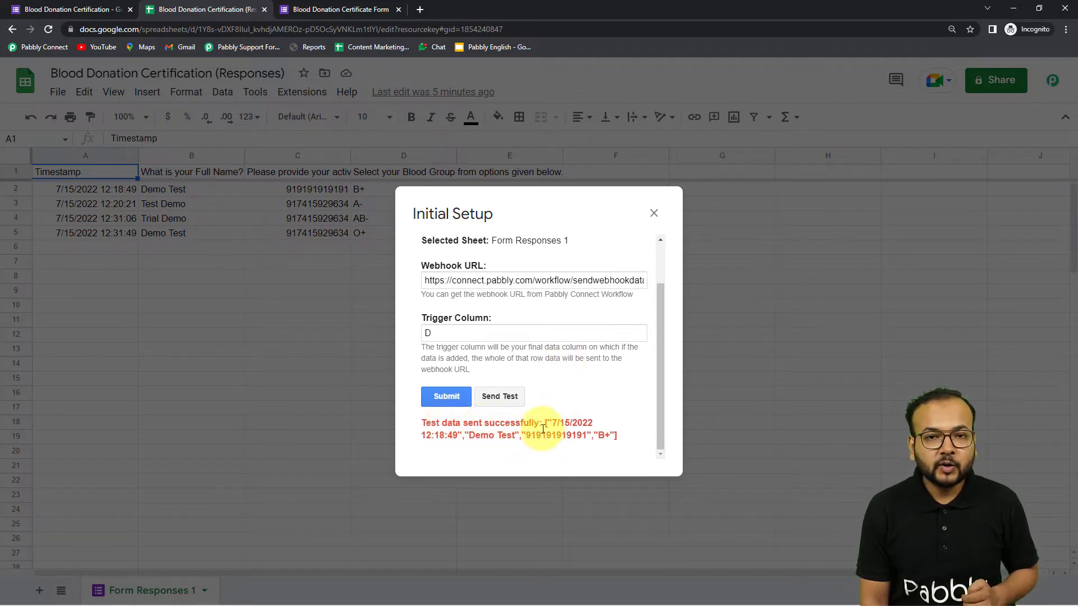
Switch to the Pabbly Connect window and examine the labels and values of the trigger's received response.
{"action": "mouse_move", "coordinate": [203, 594]}
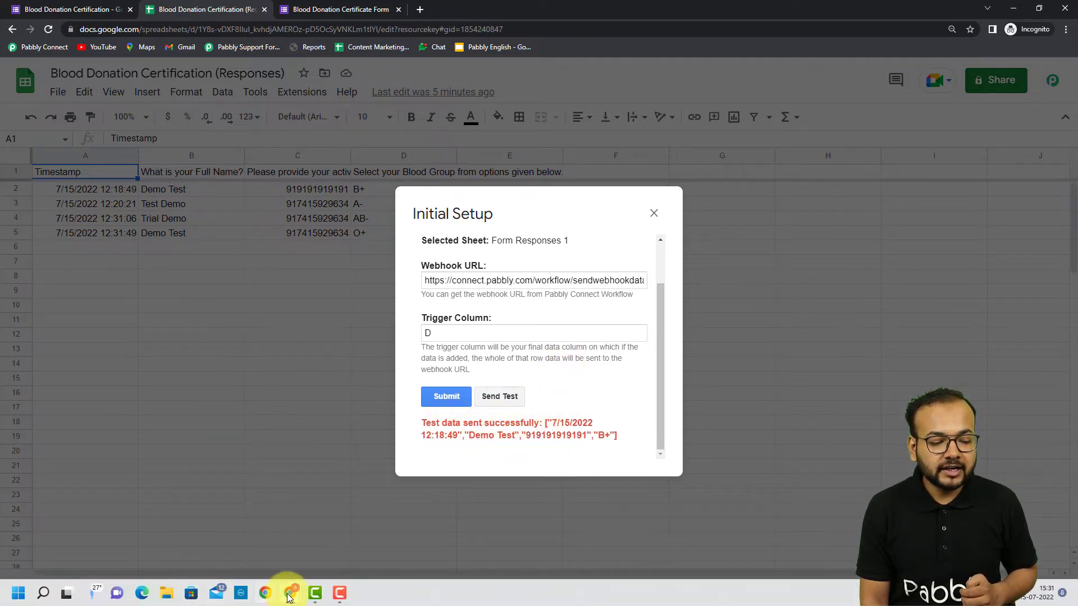
{"action": "mouse_move", "coordinate": [288, 596]}
{"action": "left_click", "coordinate": [257, 534]}
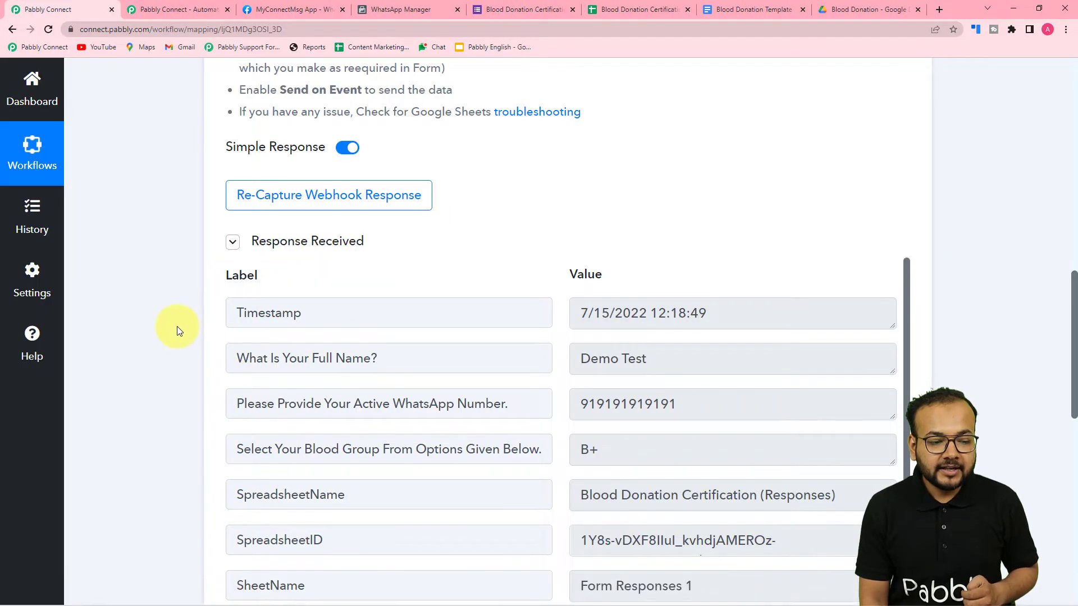
{"action": "scroll", "coordinate": [177, 331], "scroll_direction": "down", "scroll_amount": 2}
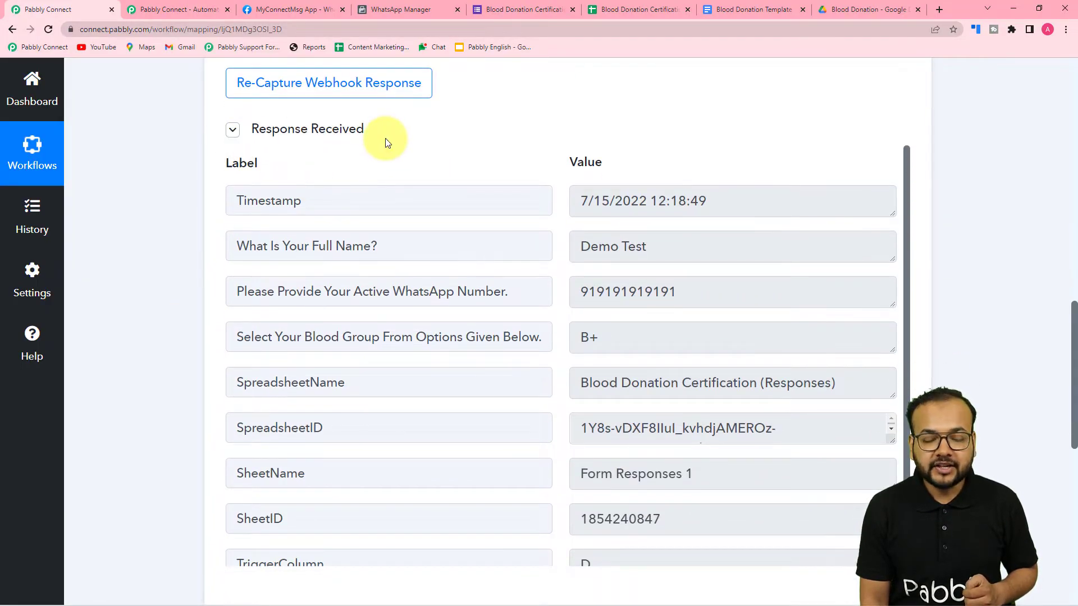
{"action": "scroll", "coordinate": [270, 289], "scroll_direction": "down", "scroll_amount": 2}
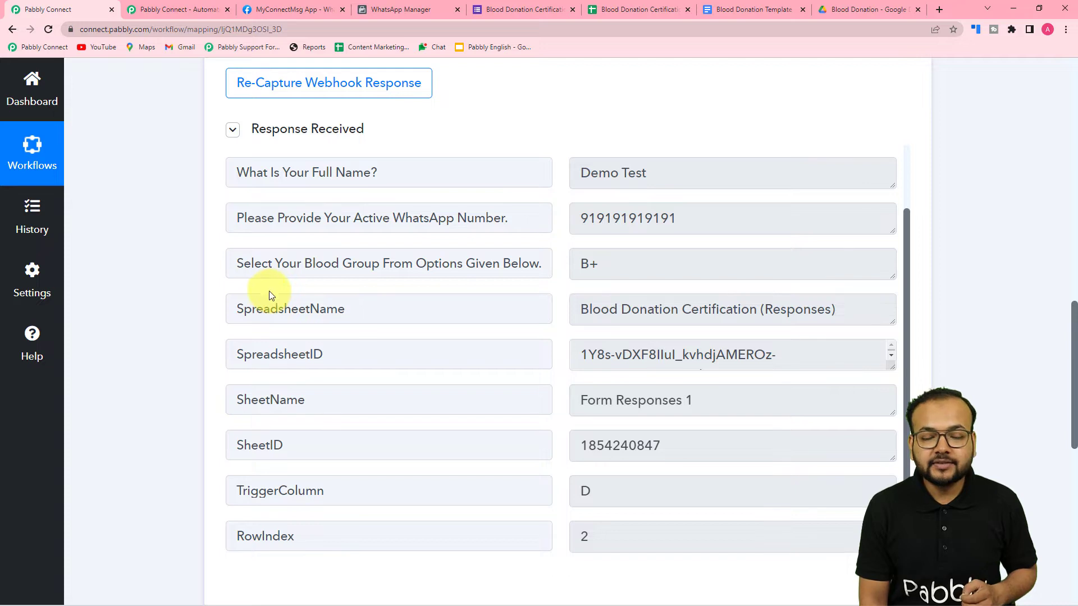
{"action": "scroll", "coordinate": [289, 291], "scroll_direction": "up", "scroll_amount": 2}
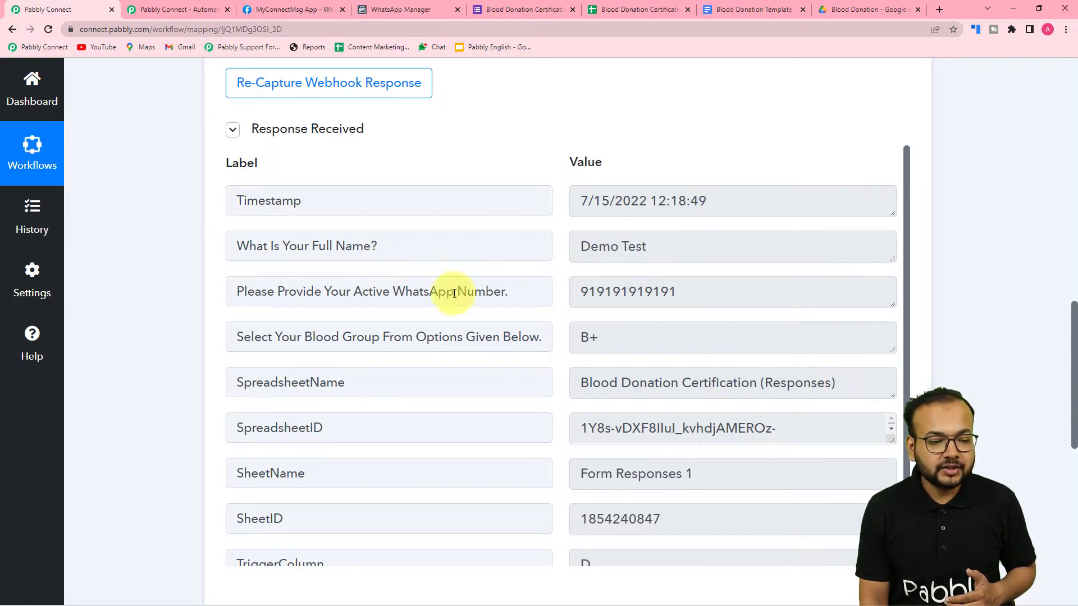
{"action": "scroll", "coordinate": [656, 294], "scroll_direction": "down", "scroll_amount": 1}
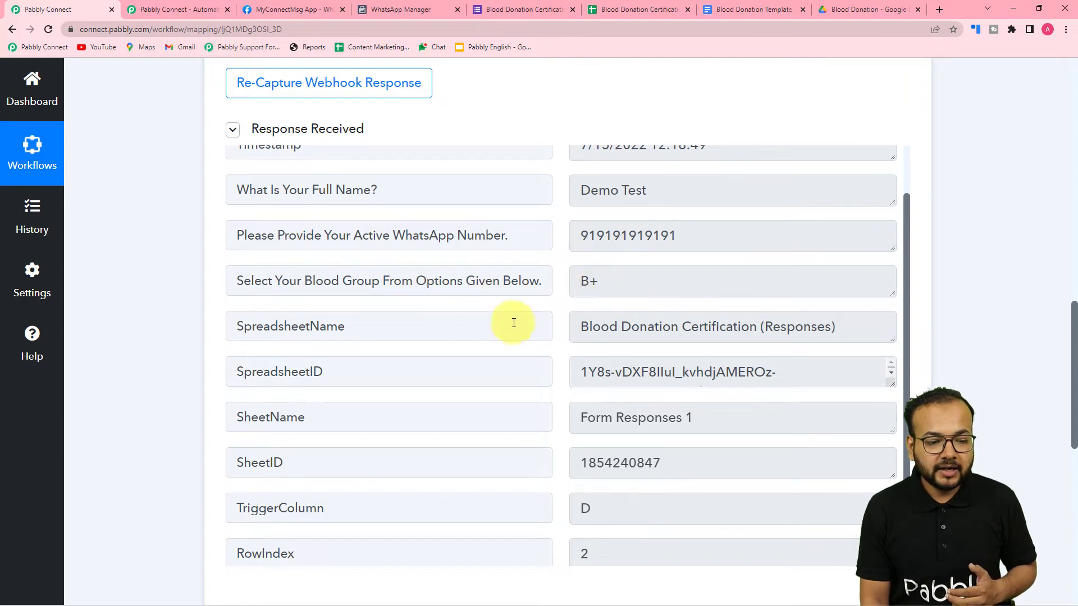
{"action": "scroll", "coordinate": [618, 337], "scroll_direction": "down", "scroll_amount": 1}
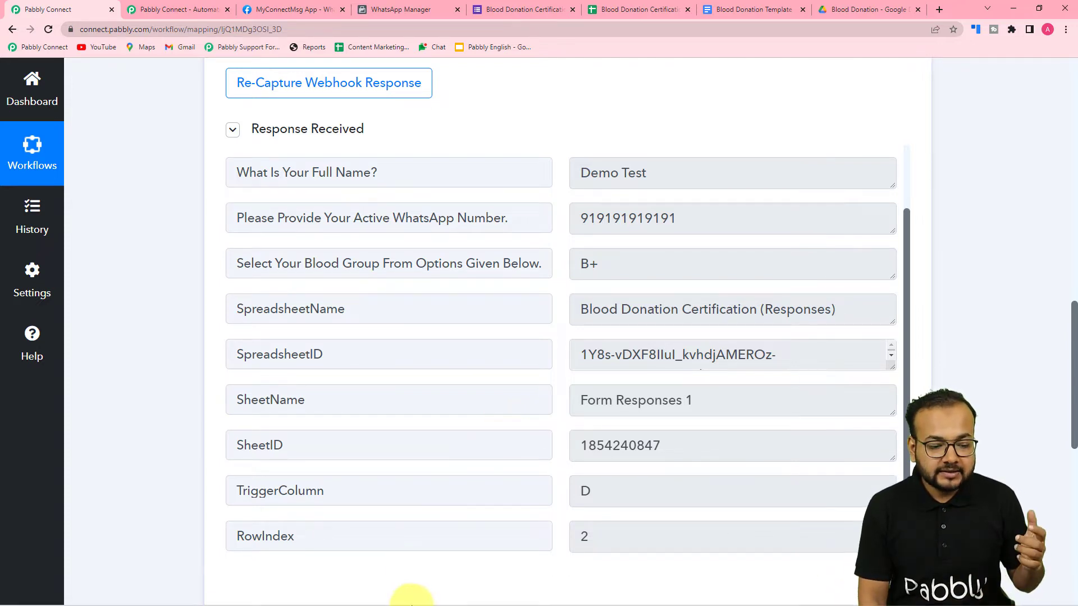
Preview the Blood Donation Certificate Form from the incognito window, review its questions, and return to the responses spreadsheet.
{"action": "mouse_move", "coordinate": [292, 596]}
{"action": "left_click", "coordinate": [305, 557]}
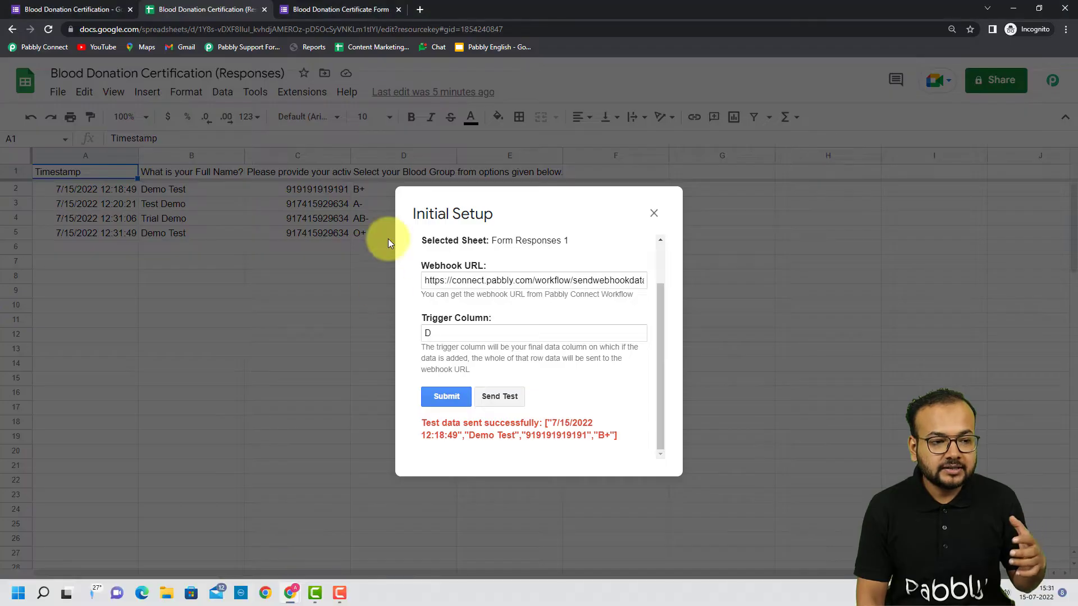
{"action": "left_click", "coordinate": [98, 9]}
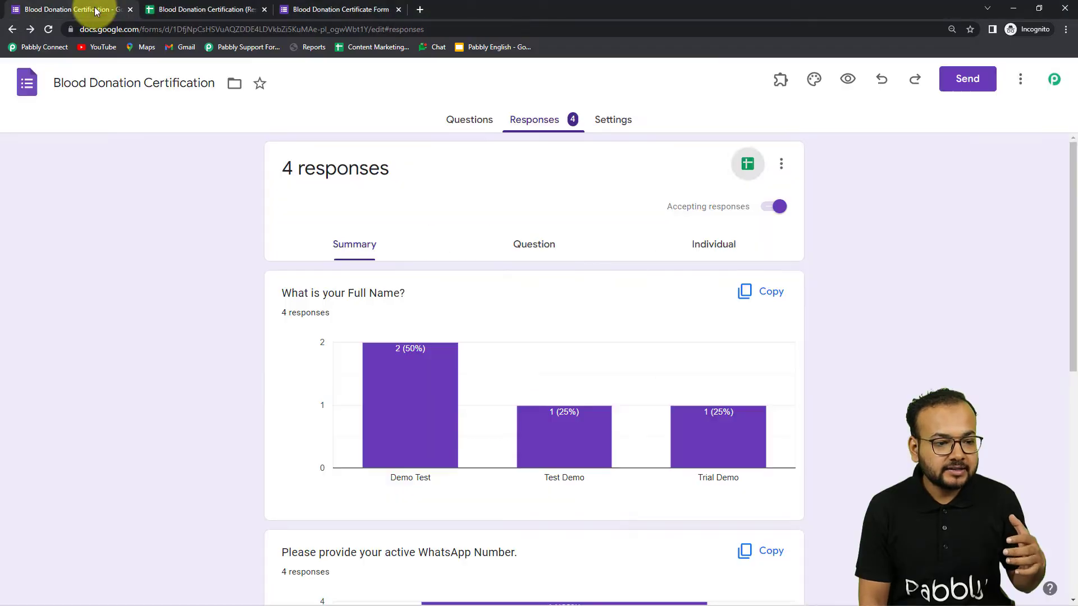
{"action": "left_click", "coordinate": [847, 79]}
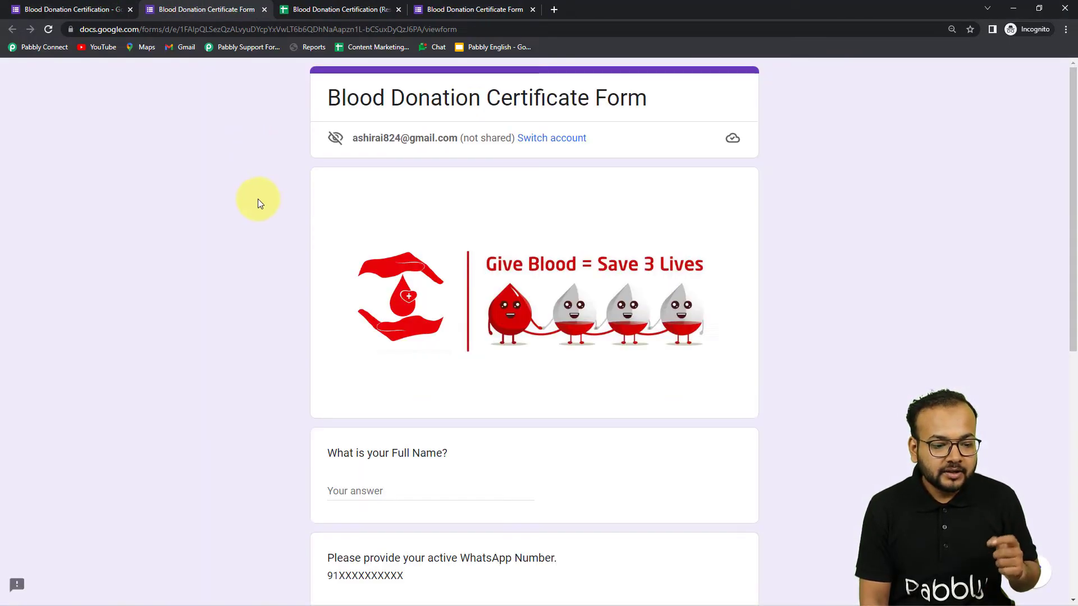
{"action": "scroll", "coordinate": [258, 200], "scroll_direction": "down", "scroll_amount": 5}
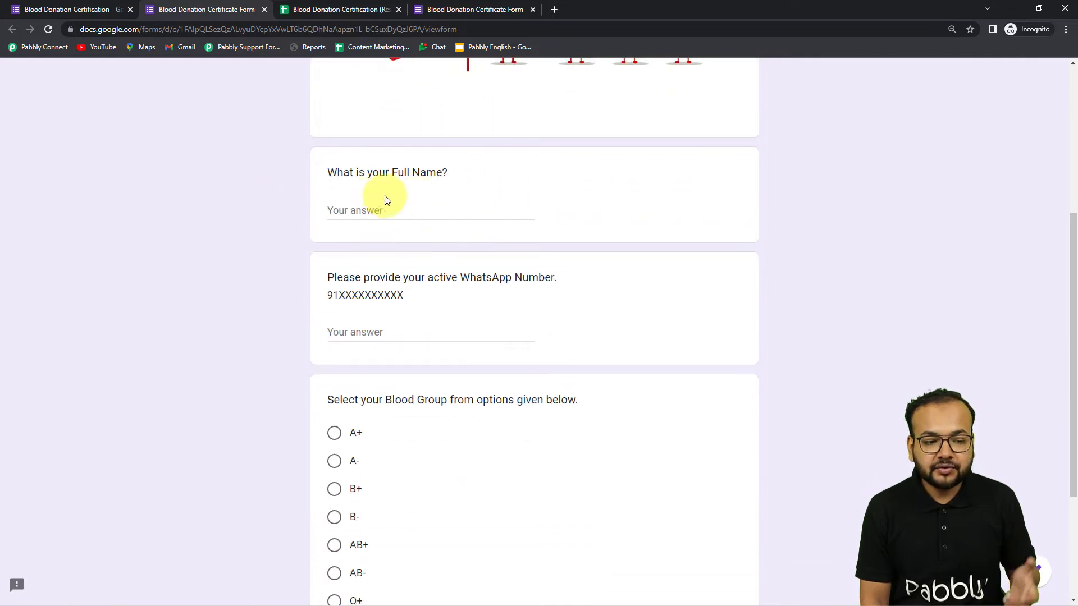
{"action": "scroll", "coordinate": [460, 298], "scroll_direction": "down", "scroll_amount": 2}
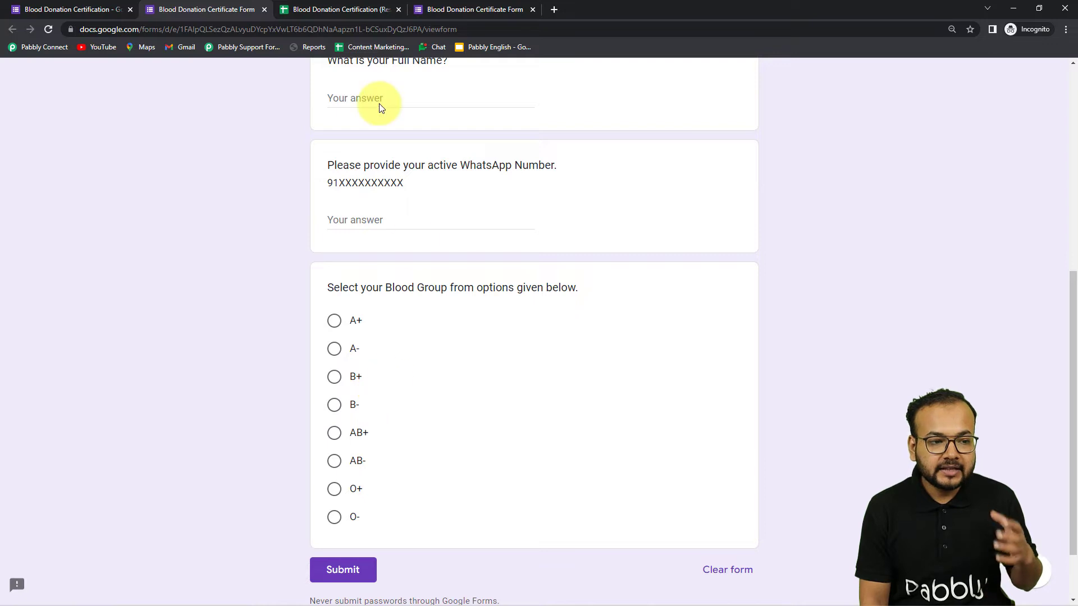
{"action": "left_click", "coordinate": [350, 10]}
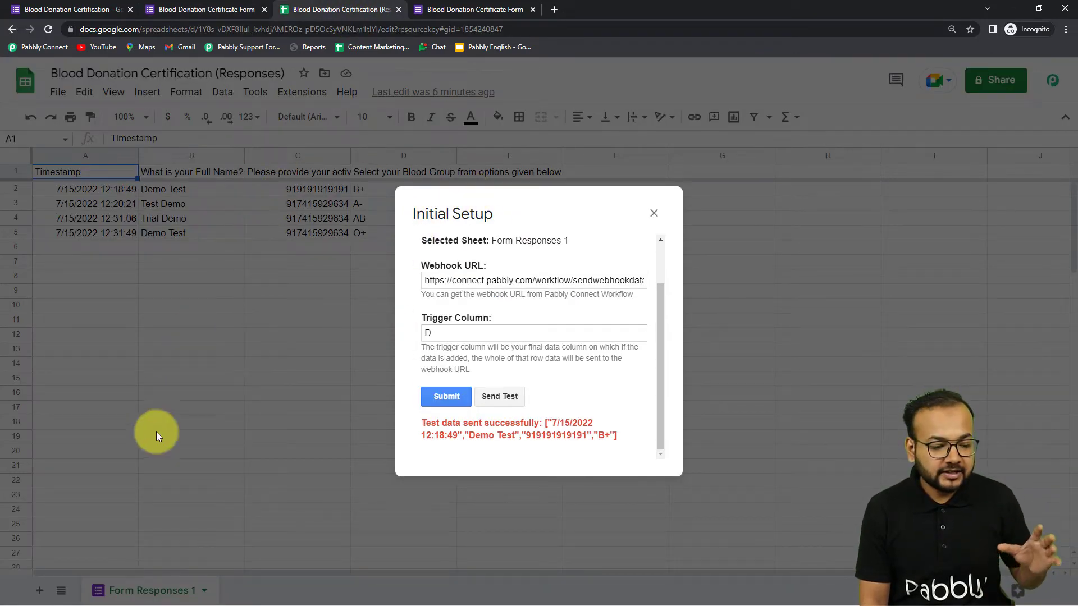
Recheck the captured form answers in the Pabbly Connect window and return to the spreadsheet's Initial Setup.
{"action": "mouse_move", "coordinate": [264, 603]}
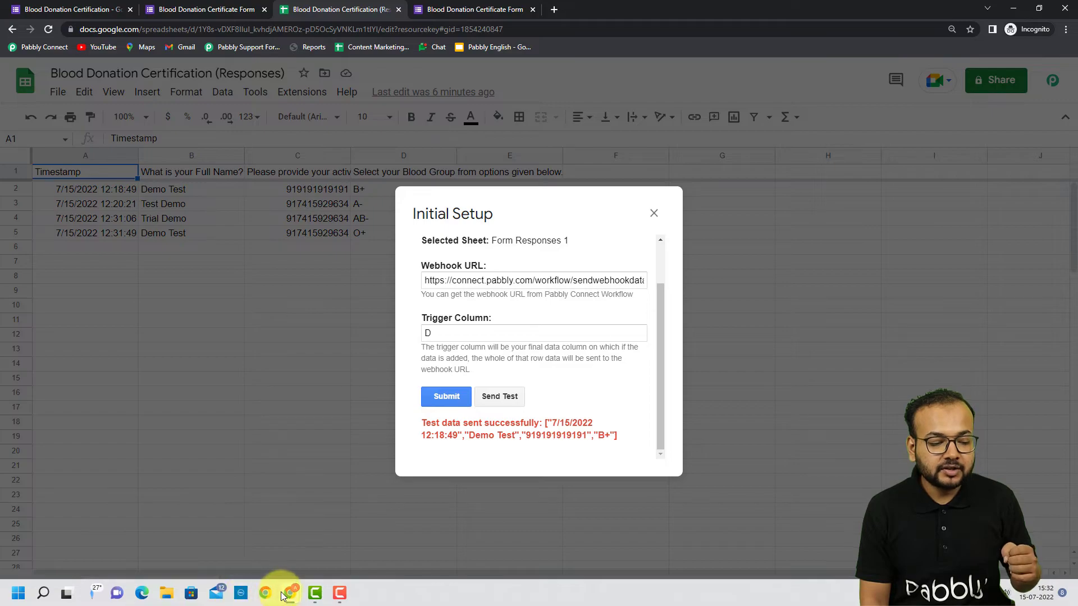
{"action": "left_click", "coordinate": [250, 529]}
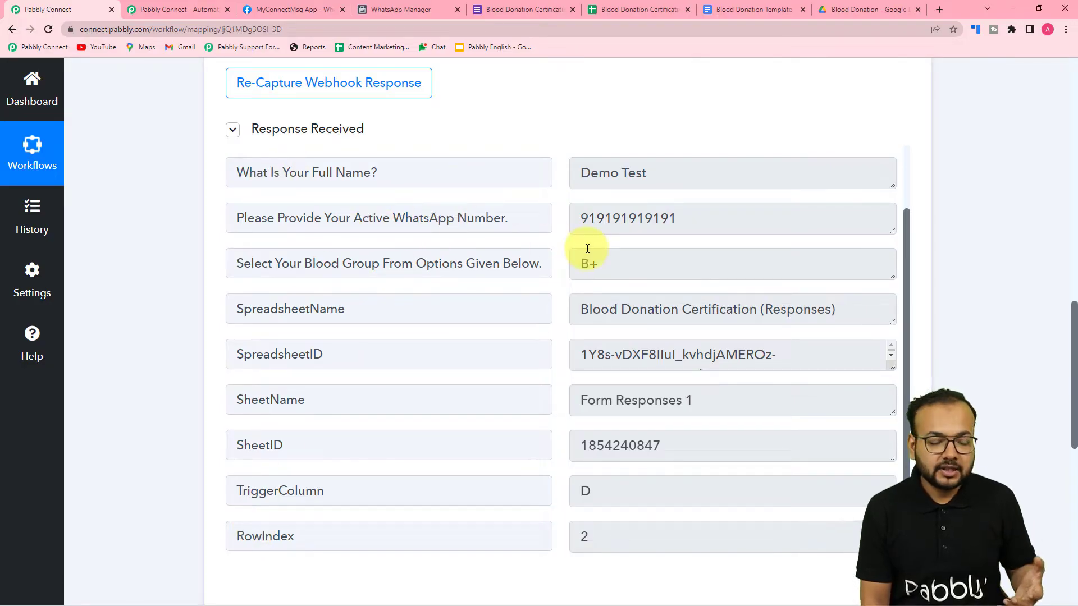
{"action": "mouse_move", "coordinate": [312, 603]}
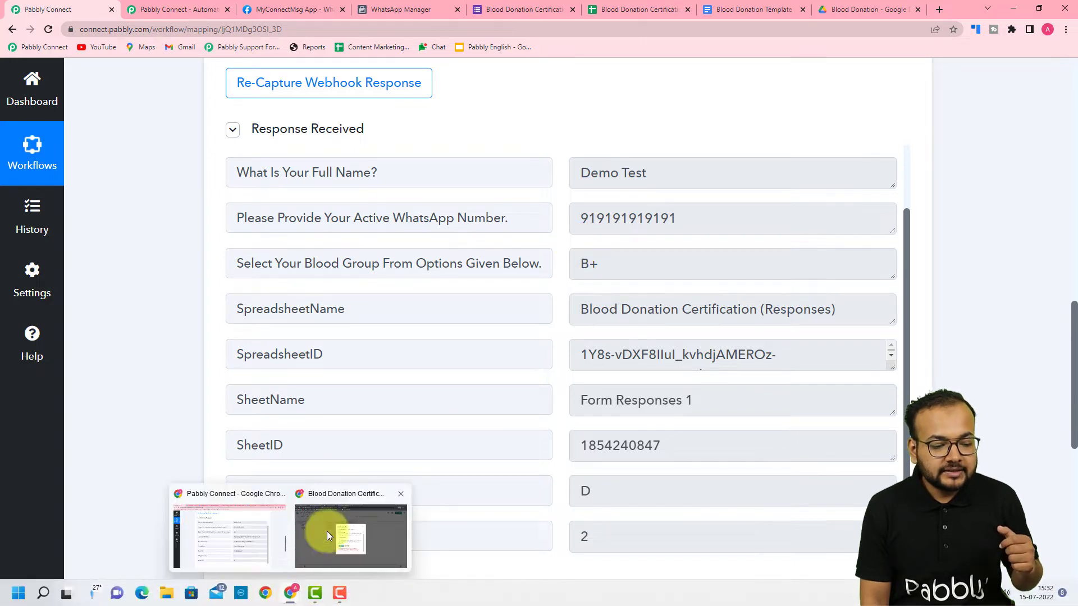
{"action": "left_click", "coordinate": [318, 552]}
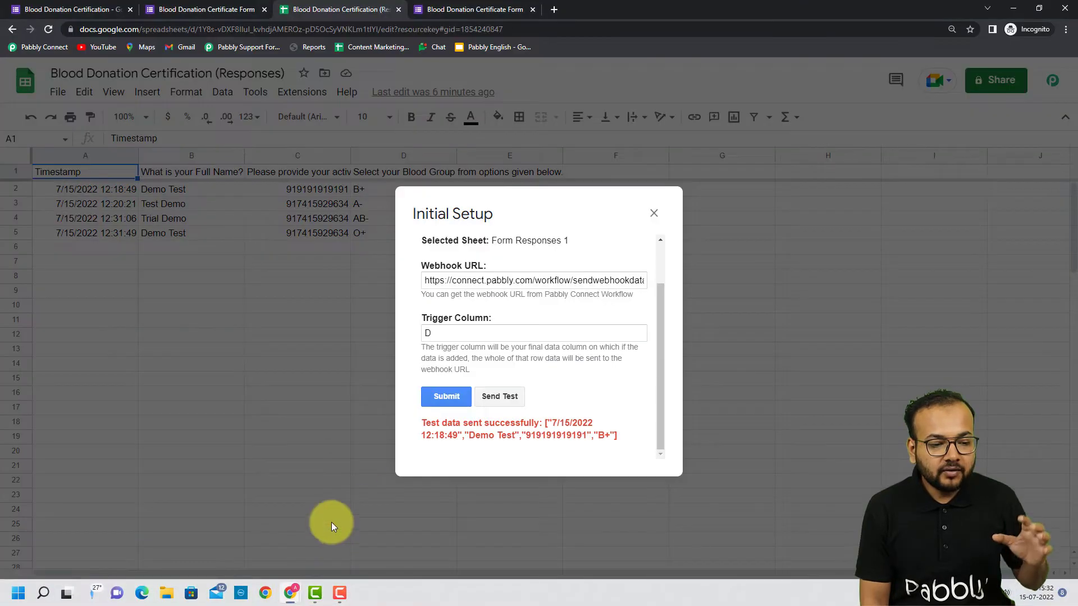
Submit and close the add-on's Initial Setup, and enable Send On Event for the responses spreadsheet.
{"action": "left_click", "coordinate": [435, 399]}
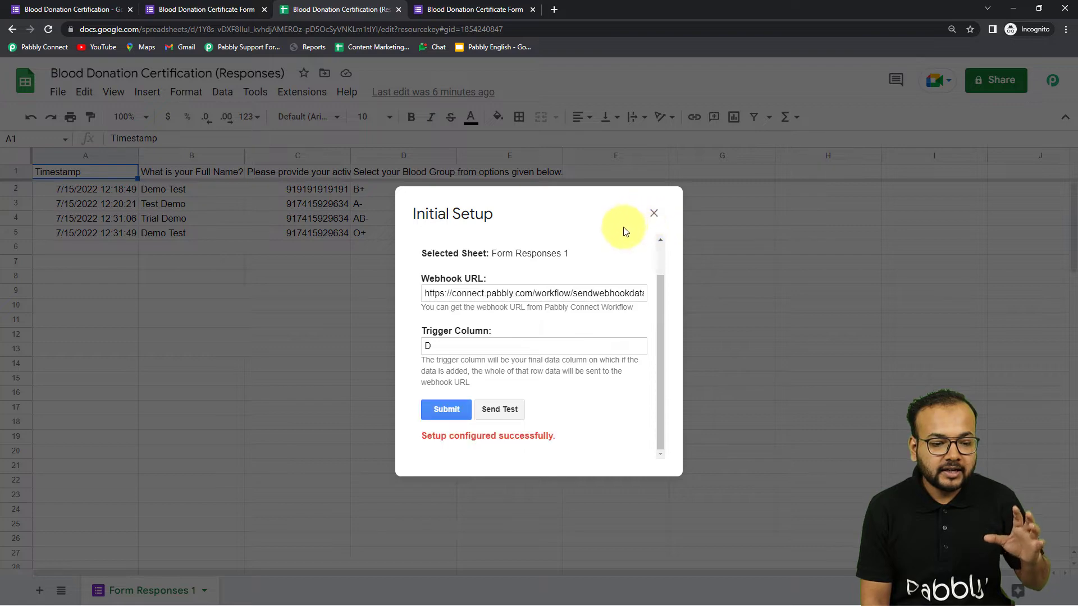
{"action": "left_click", "coordinate": [654, 214]}
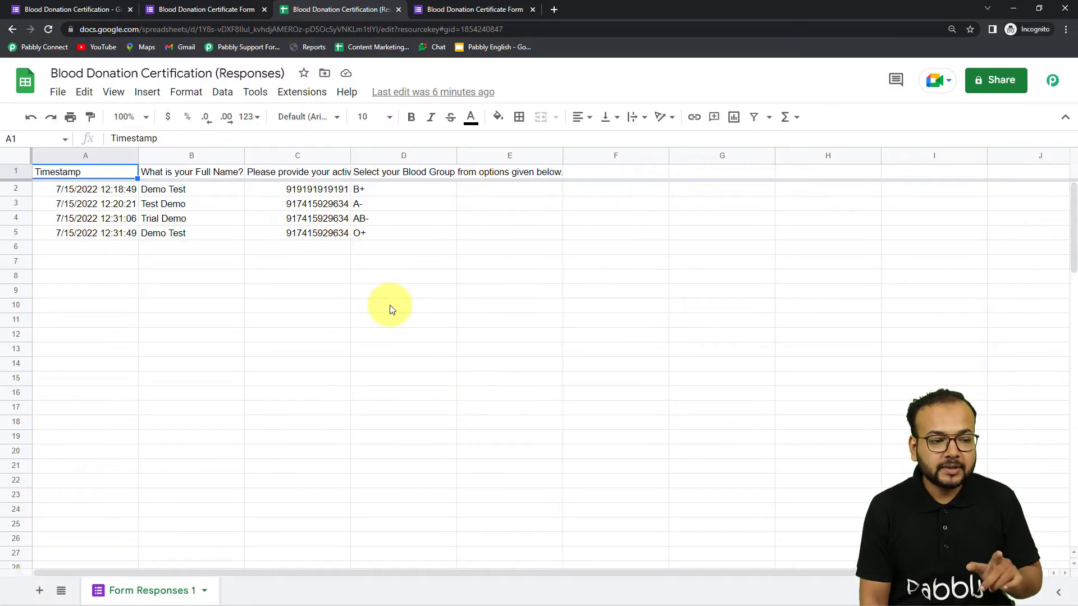
{"action": "left_click", "coordinate": [301, 92]}
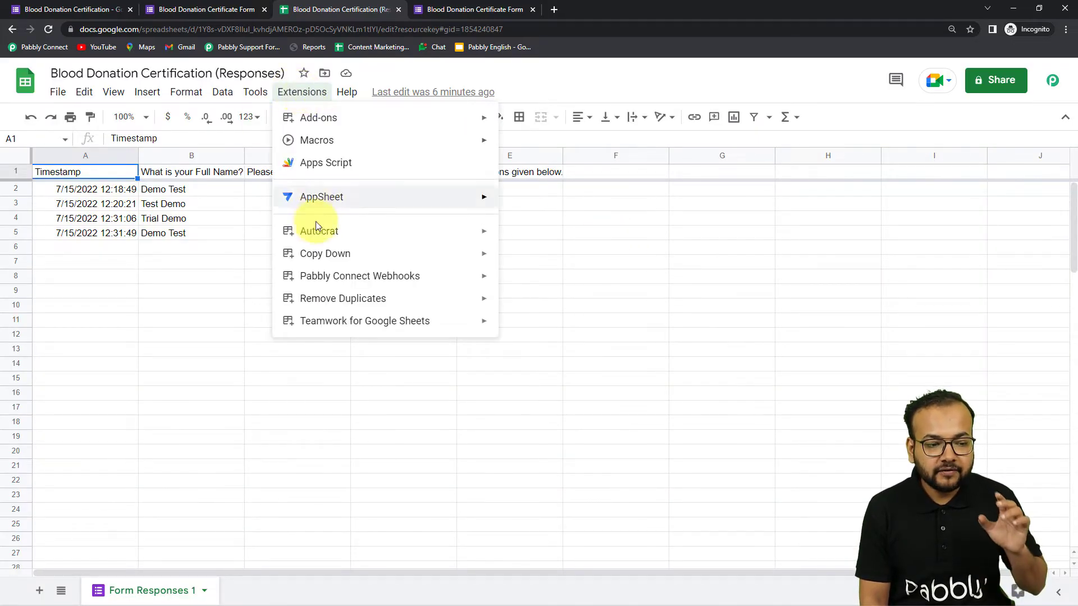
{"action": "mouse_move", "coordinate": [320, 277]}
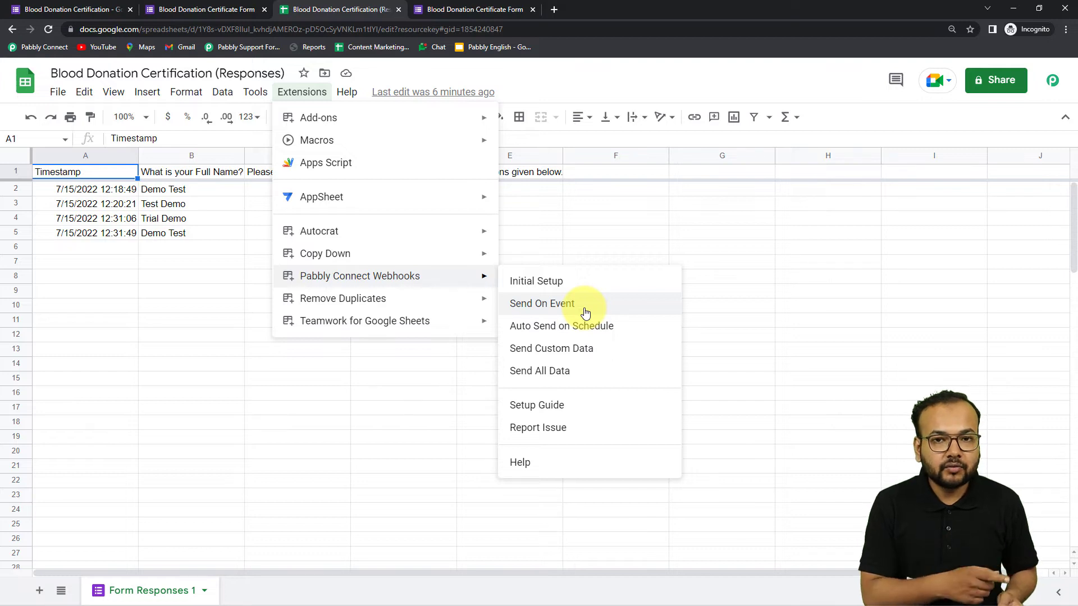
{"action": "left_click", "coordinate": [555, 313]}
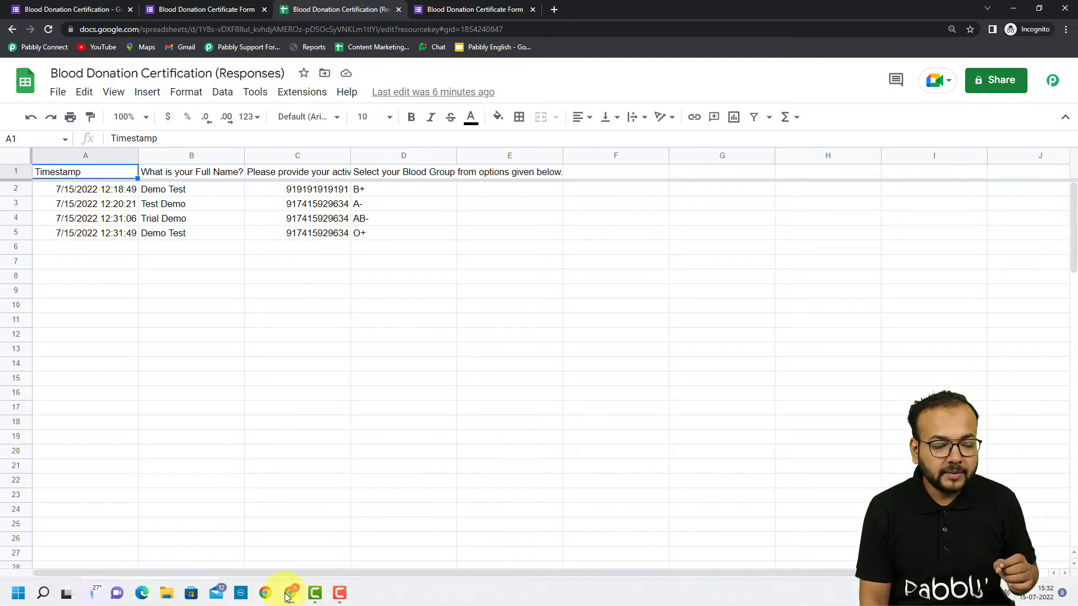
Switch to the Pabbly Connect window and go to the workflow's empty second step, Choose Your Next Application.
{"action": "mouse_move", "coordinate": [288, 595]}
{"action": "left_click", "coordinate": [264, 542]}
{"action": "scroll", "coordinate": [286, 320], "scroll_direction": "down", "scroll_amount": 4}
{"action": "scroll", "coordinate": [285, 320], "scroll_direction": "down", "scroll_amount": 1}
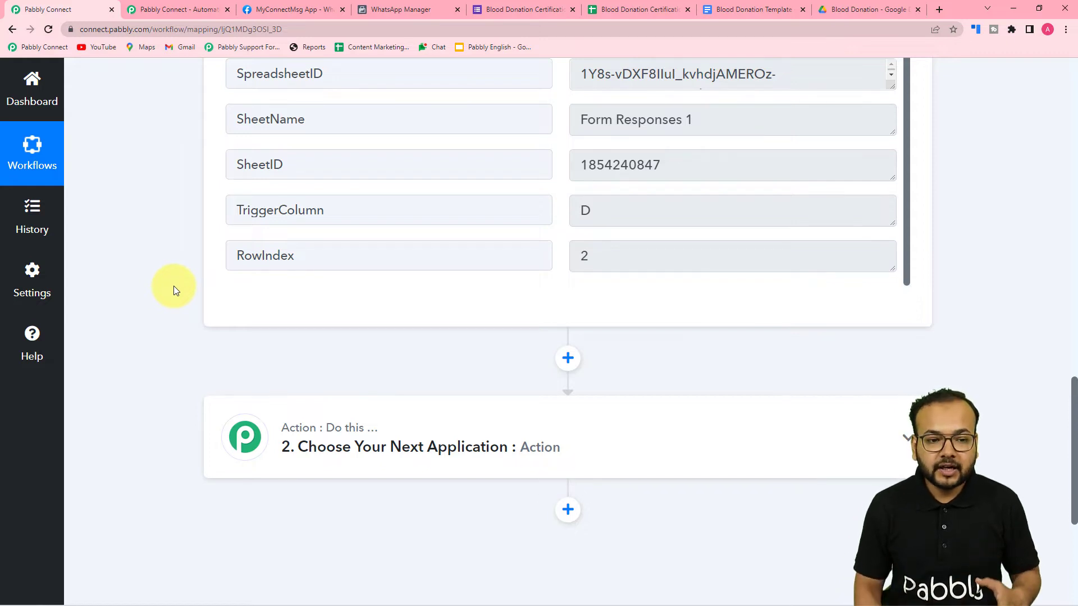
Expand the workflow's empty second action step and recheck the form answers captured by the Google Forms trigger.
{"action": "scroll", "coordinate": [426, 190], "scroll_direction": "up", "scroll_amount": 1}
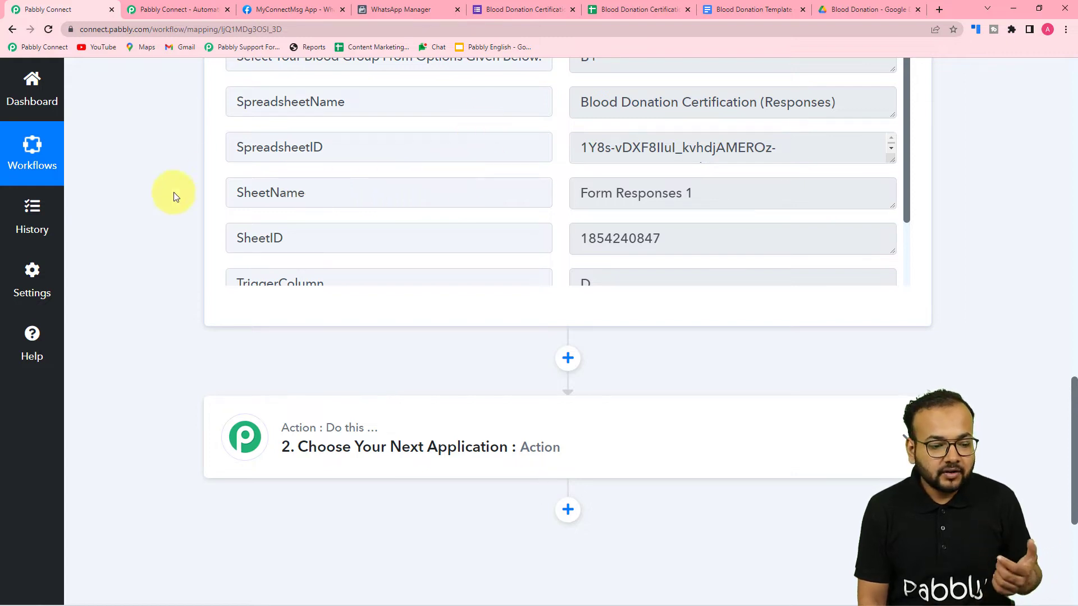
{"action": "scroll", "coordinate": [169, 202], "scroll_direction": "down", "scroll_amount": 4}
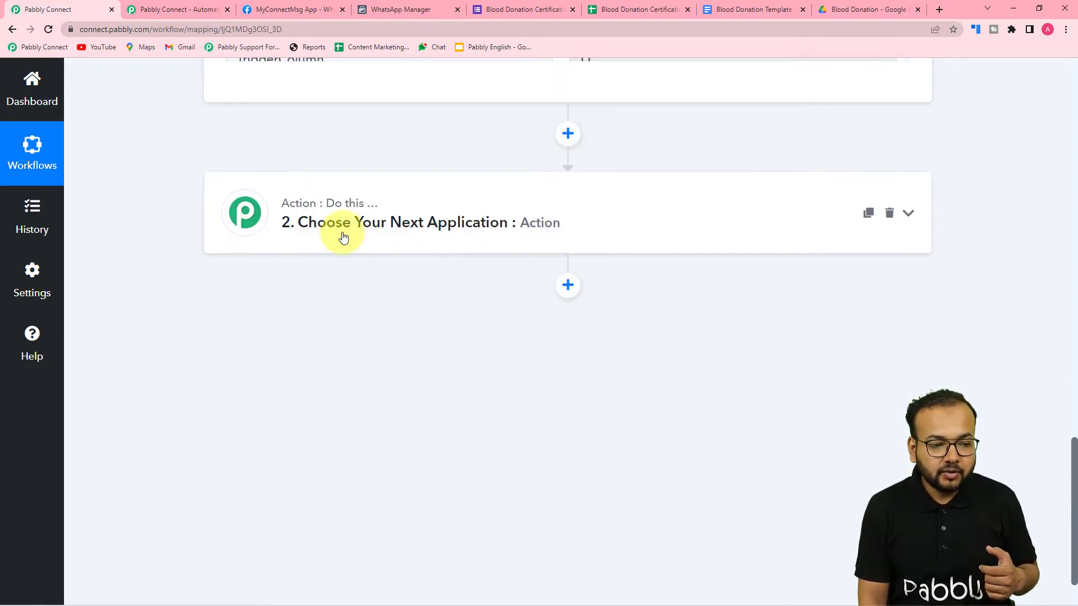
{"action": "left_click", "coordinate": [344, 238]}
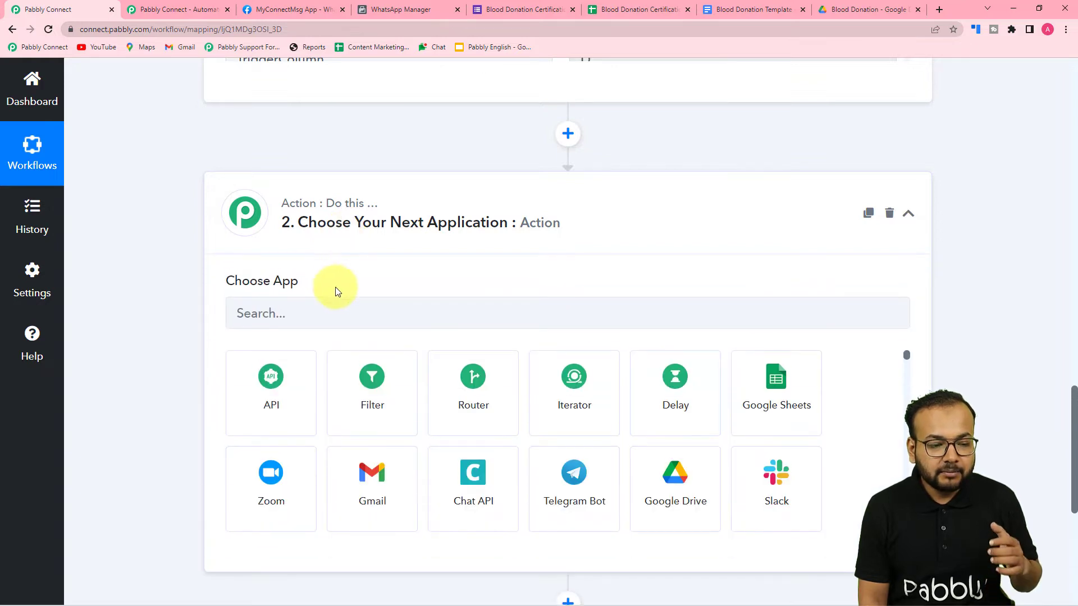
{"action": "scroll", "coordinate": [343, 301], "scroll_direction": "up", "scroll_amount": 5}
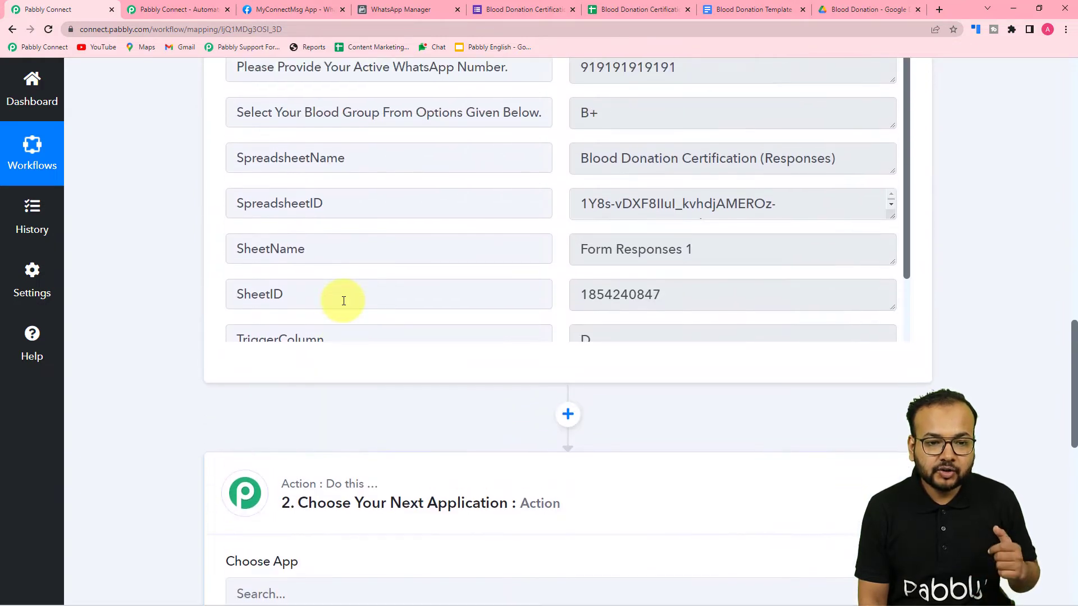
{"action": "scroll", "coordinate": [344, 301], "scroll_direction": "up", "scroll_amount": 2}
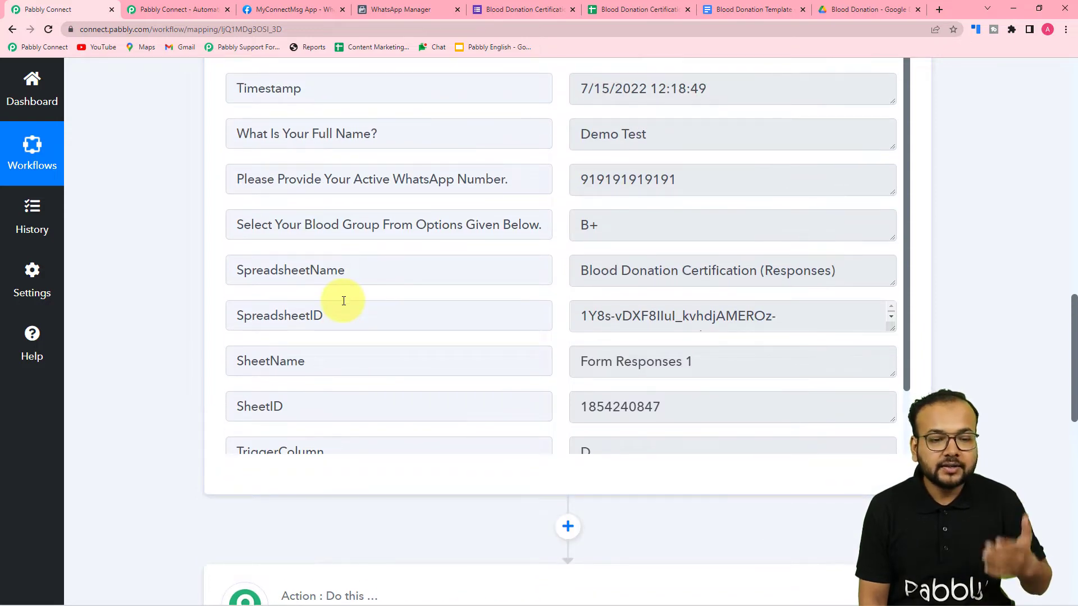
Review the placeholders in the Blood Donation Template document, and return to Pabbly Connect to compare them with the captured response fields, including Timestamp.
{"action": "left_click", "coordinate": [752, 10]}
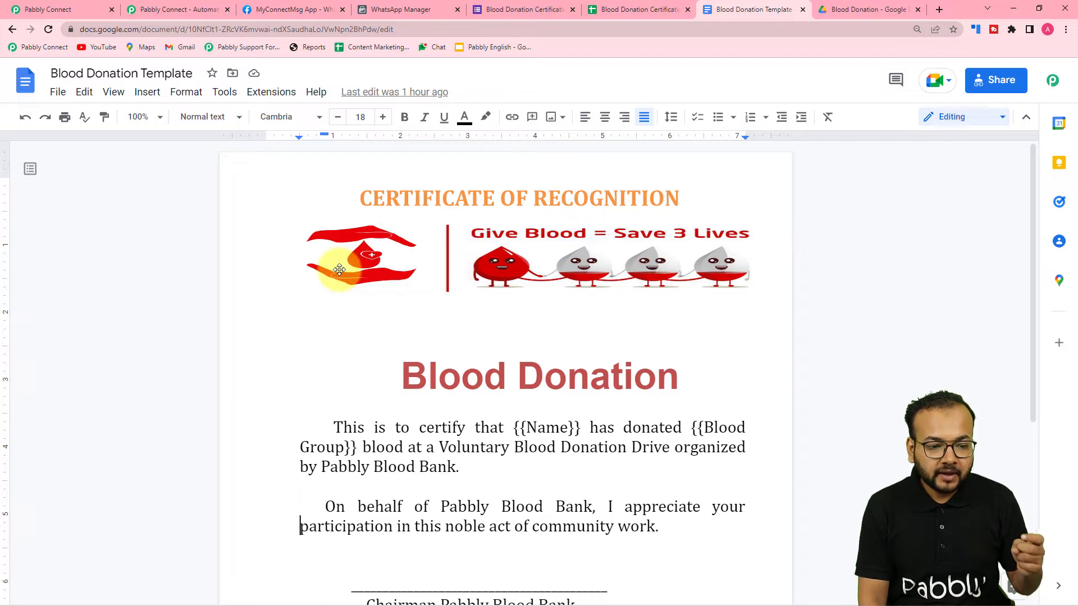
{"action": "scroll", "coordinate": [252, 268], "scroll_direction": "down", "scroll_amount": 3}
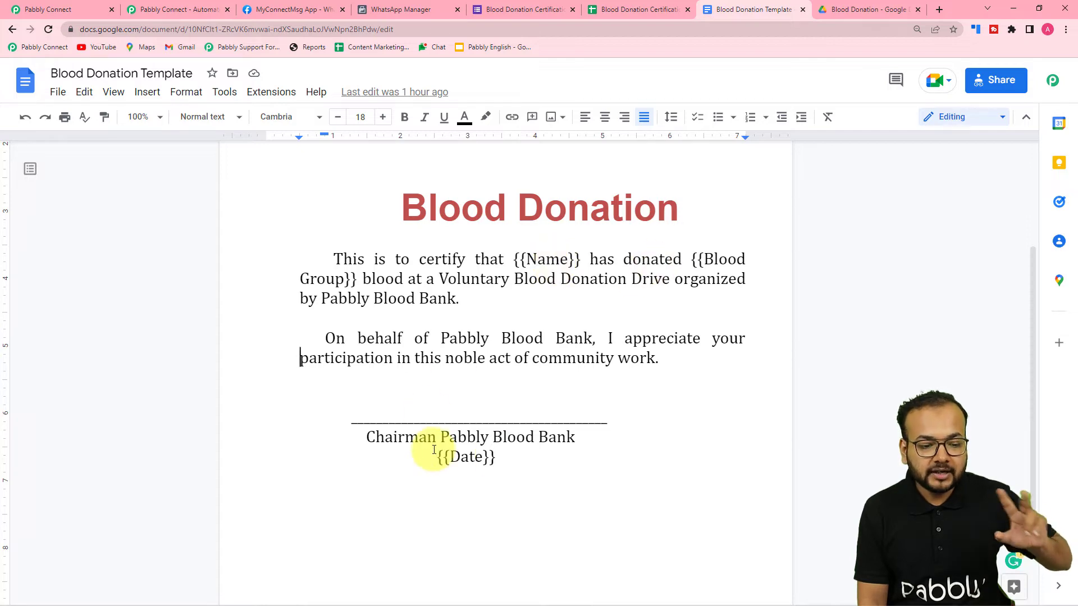
{"action": "left_click", "coordinate": [76, 11]}
{"action": "scroll", "coordinate": [193, 216], "scroll_direction": "up", "scroll_amount": 2}
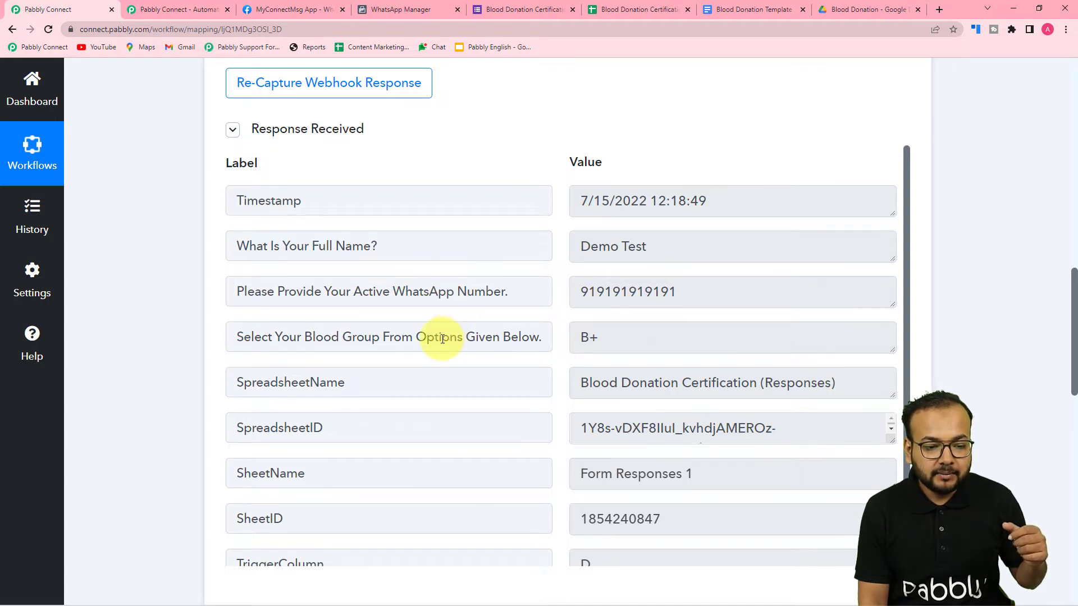
{"action": "scroll", "coordinate": [442, 338], "scroll_direction": "down", "scroll_amount": 1}
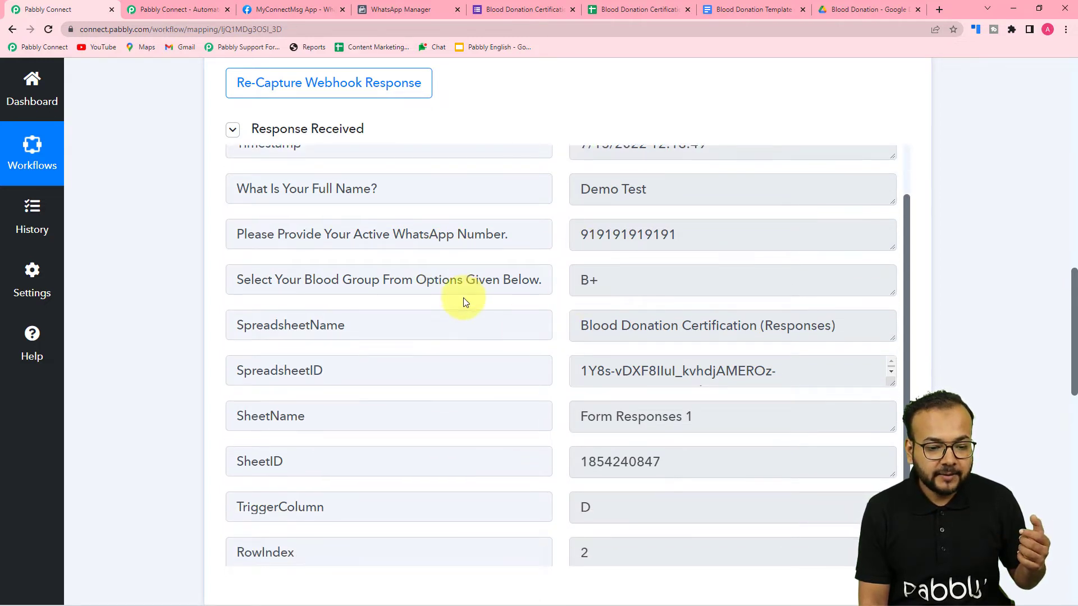
{"action": "scroll", "coordinate": [459, 281], "scroll_direction": "up", "scroll_amount": 1}
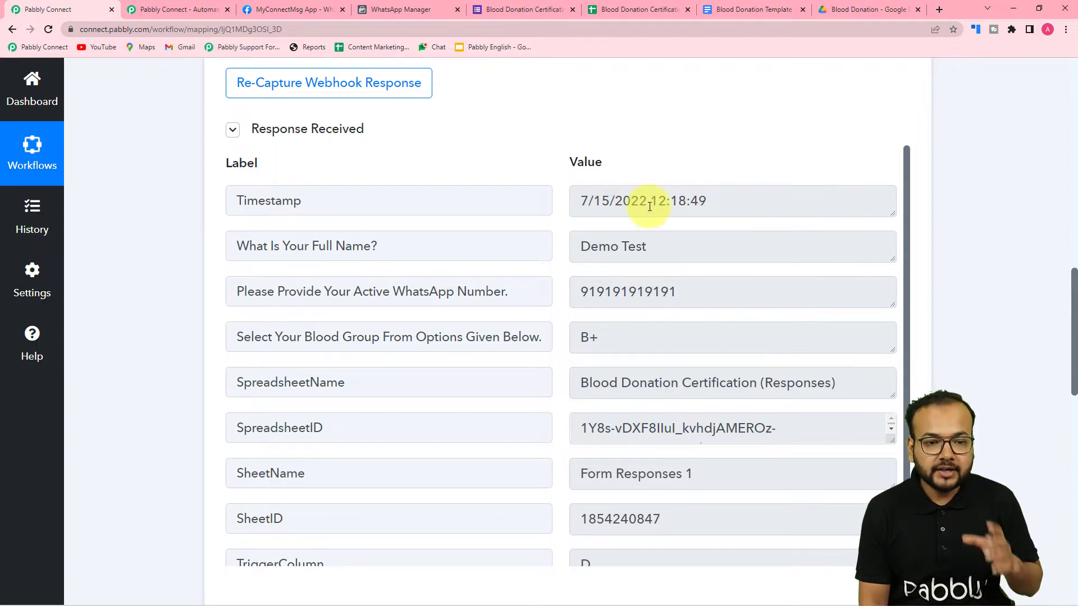
{"action": "scroll", "coordinate": [159, 210], "scroll_direction": "down", "scroll_amount": 2}
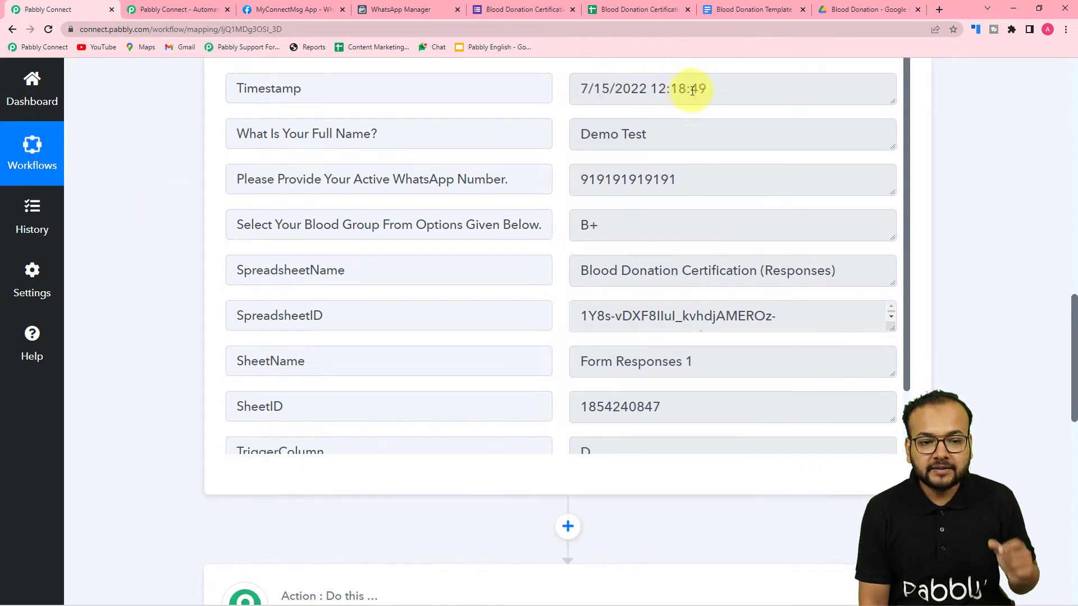
Add Text Formatter by Pabbly as the second step's app with the Split Text action event, and connect it.
{"action": "scroll", "coordinate": [192, 144], "scroll_direction": "down", "scroll_amount": 8}
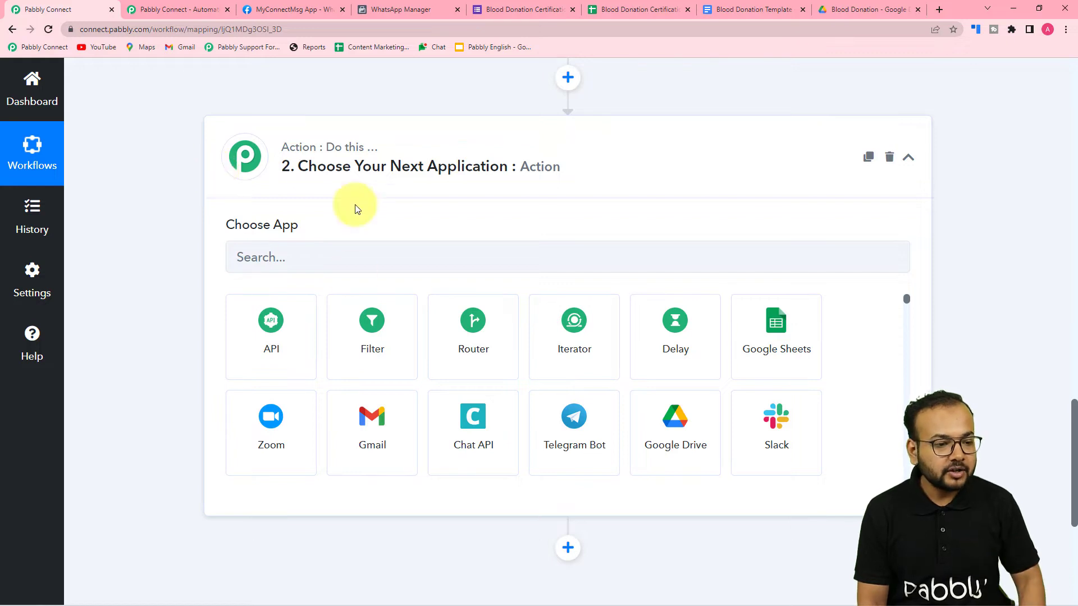
{"action": "left_click", "coordinate": [350, 260]}
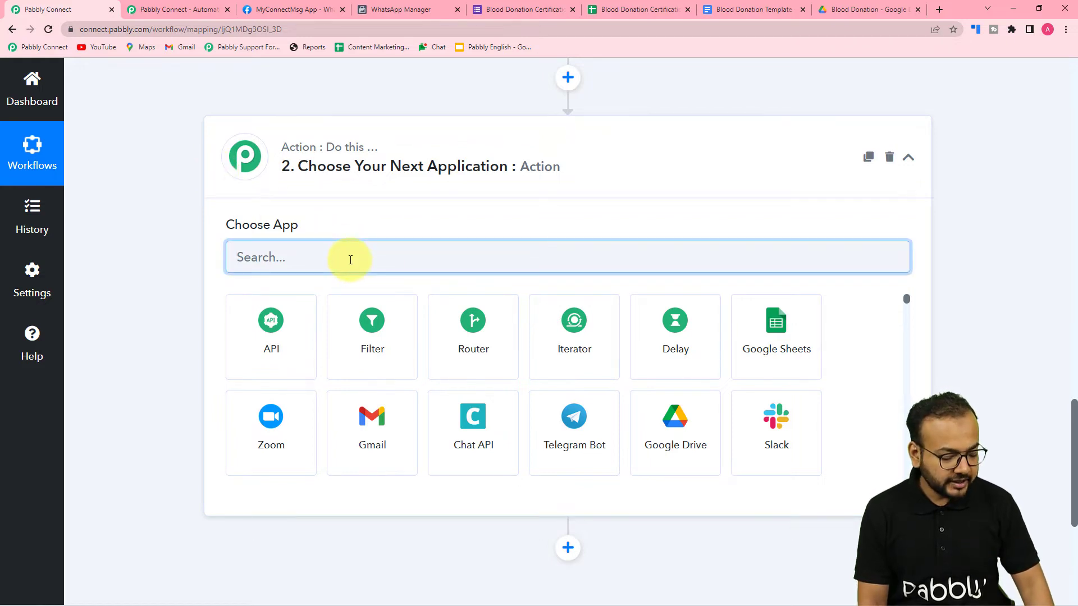
{"action": "type", "text": "text"}
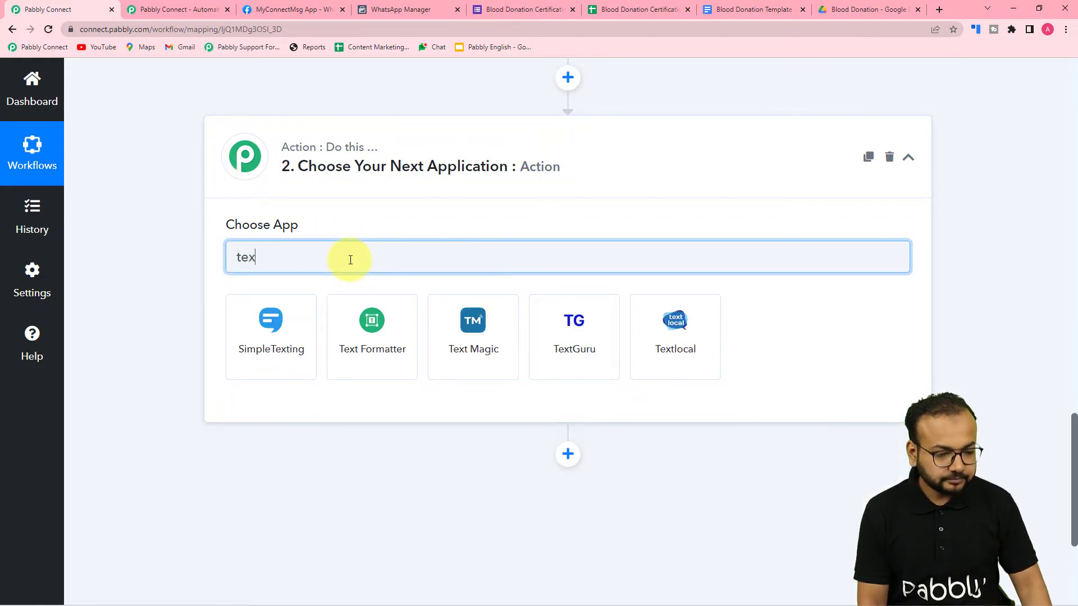
{"action": "left_click", "coordinate": [375, 347]}
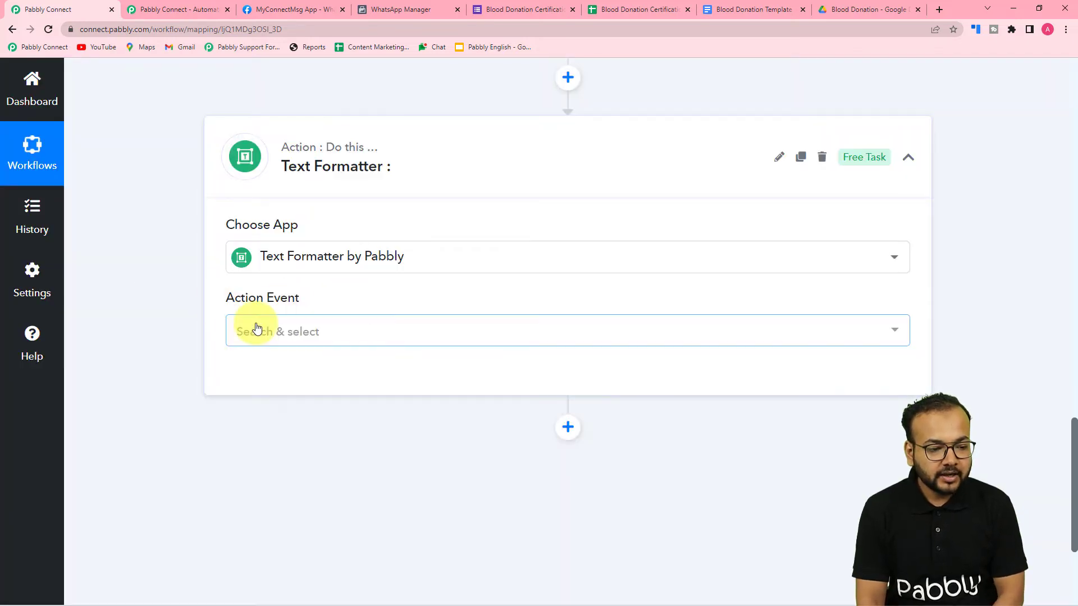
{"action": "left_click", "coordinate": [256, 327]}
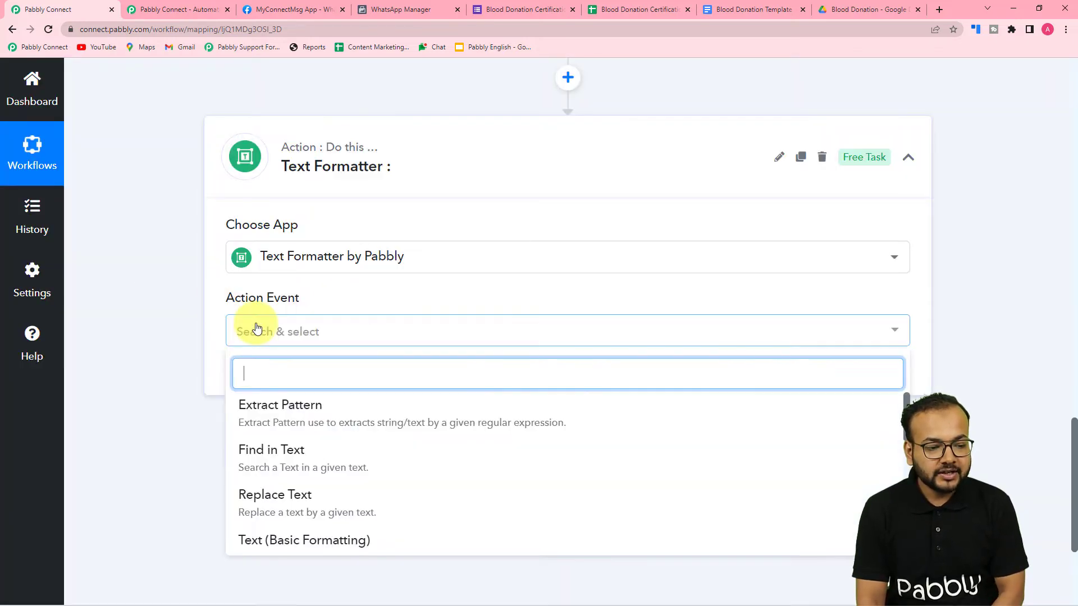
{"action": "scroll", "coordinate": [260, 452], "scroll_direction": "down", "scroll_amount": 2}
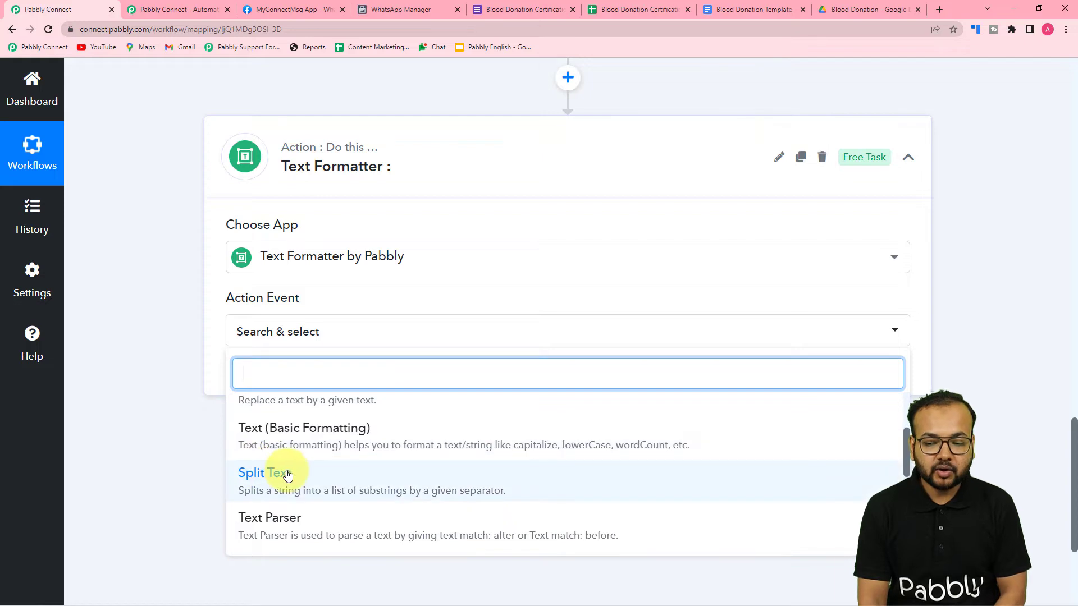
{"action": "left_click", "coordinate": [271, 473]}
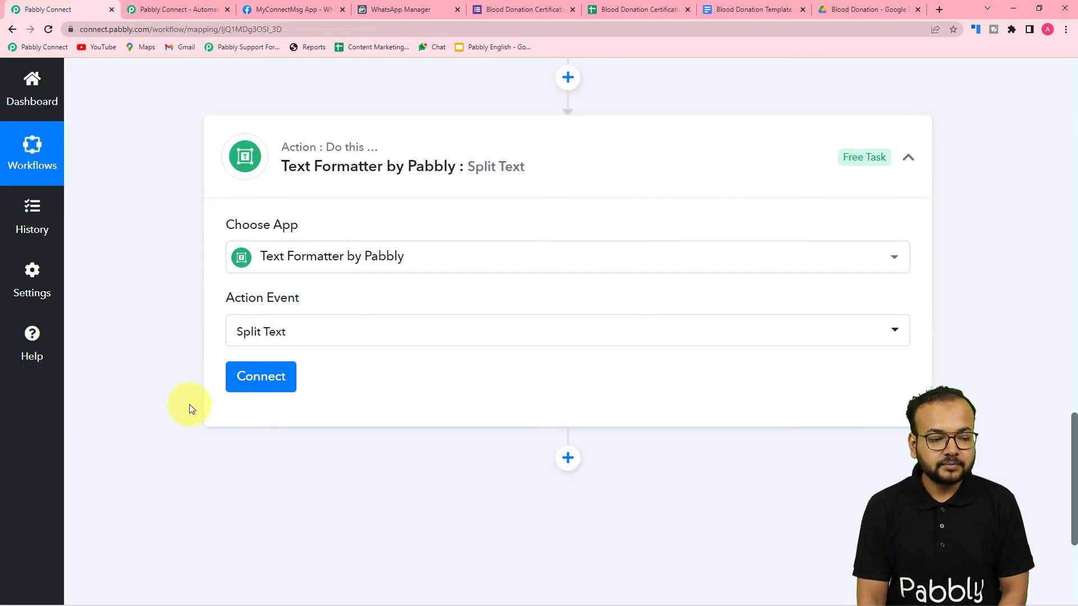
{"action": "left_click", "coordinate": [268, 381]}
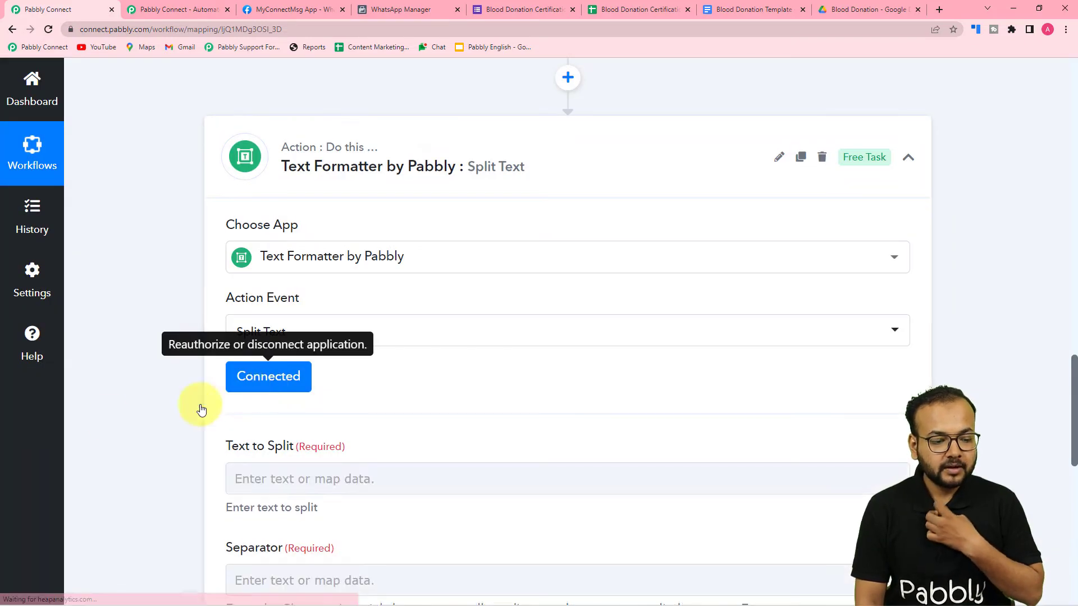
Map the Timestamp from the Google Forms response into the Text to Split field.
{"action": "scroll", "coordinate": [112, 415], "scroll_direction": "down", "scroll_amount": 2}
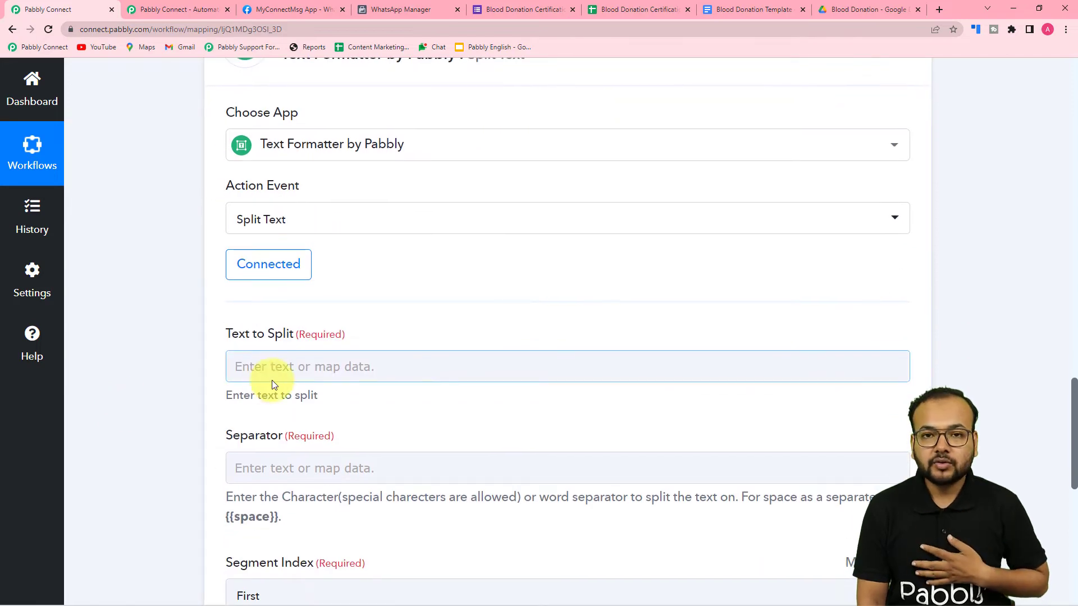
{"action": "scroll", "coordinate": [180, 284], "scroll_direction": "up", "scroll_amount": 14}
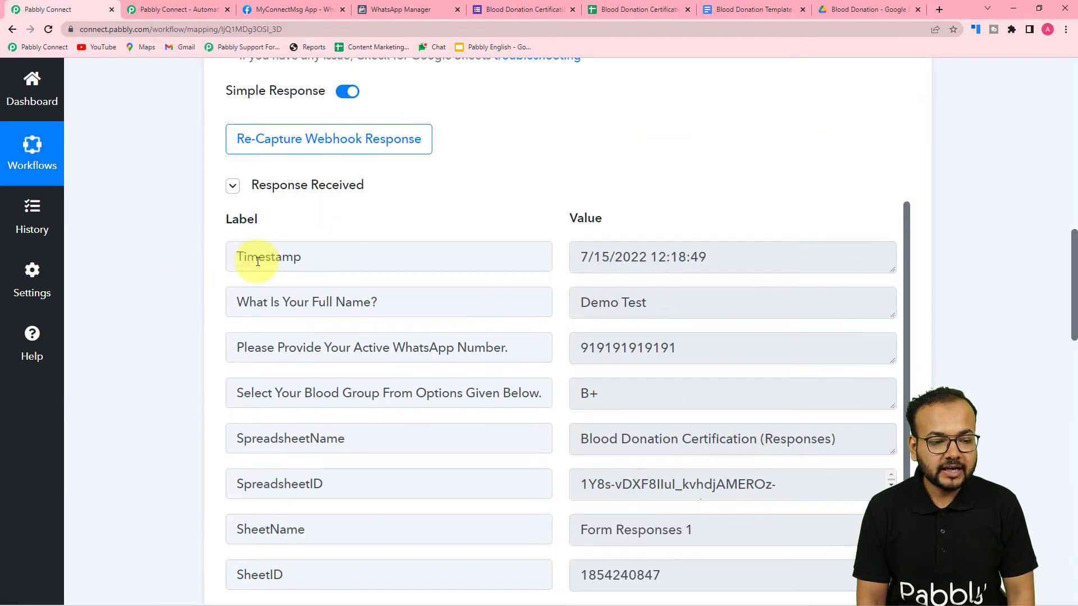
{"action": "scroll", "coordinate": [193, 268], "scroll_direction": "down", "scroll_amount": 13}
{"action": "scroll", "coordinate": [188, 271], "scroll_direction": "down", "scroll_amount": 3}
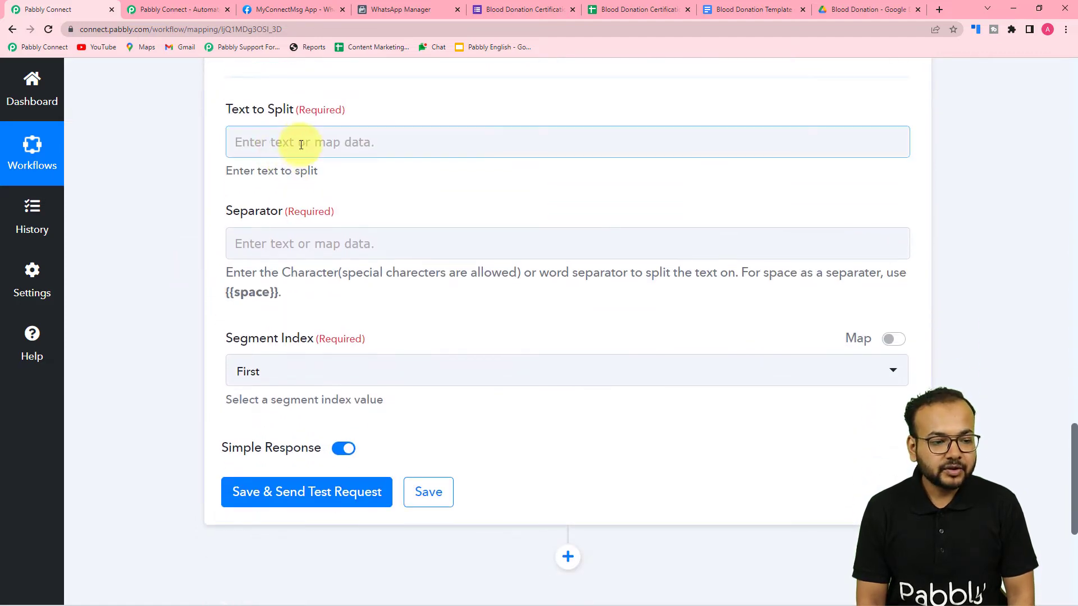
{"action": "left_click", "coordinate": [279, 143]}
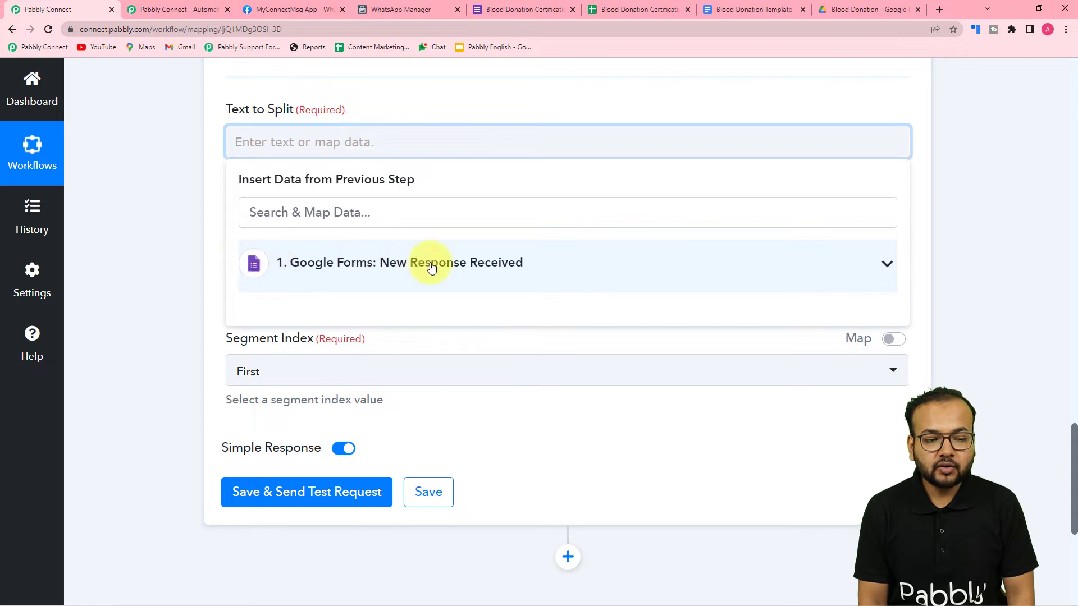
{"action": "left_click", "coordinate": [469, 264]}
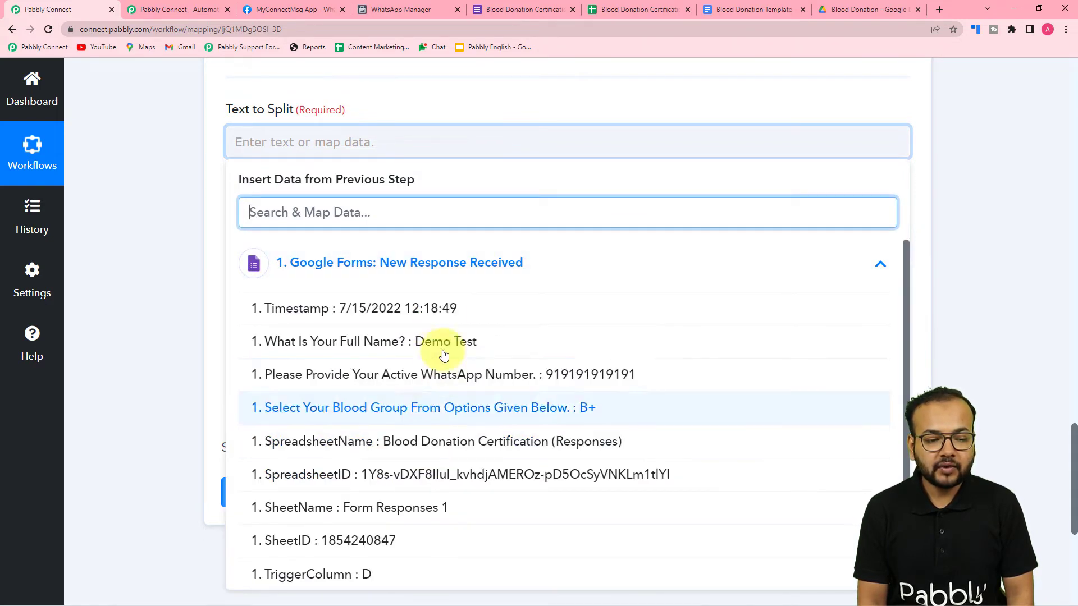
{"action": "left_click", "coordinate": [367, 318]}
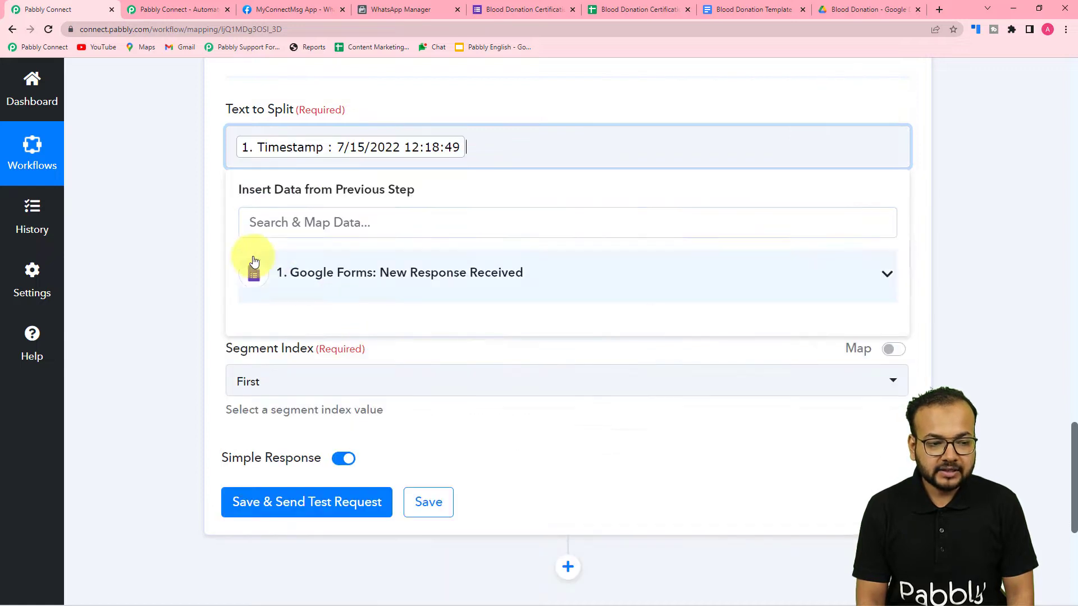
{"action": "left_click", "coordinate": [197, 225]}
Copy {{space}} from the Separator field's help text and paste it in as the separator.
{"action": "scroll", "coordinate": [227, 208], "scroll_direction": "down", "scroll_amount": 2}
{"action": "left_click", "coordinate": [383, 155]}
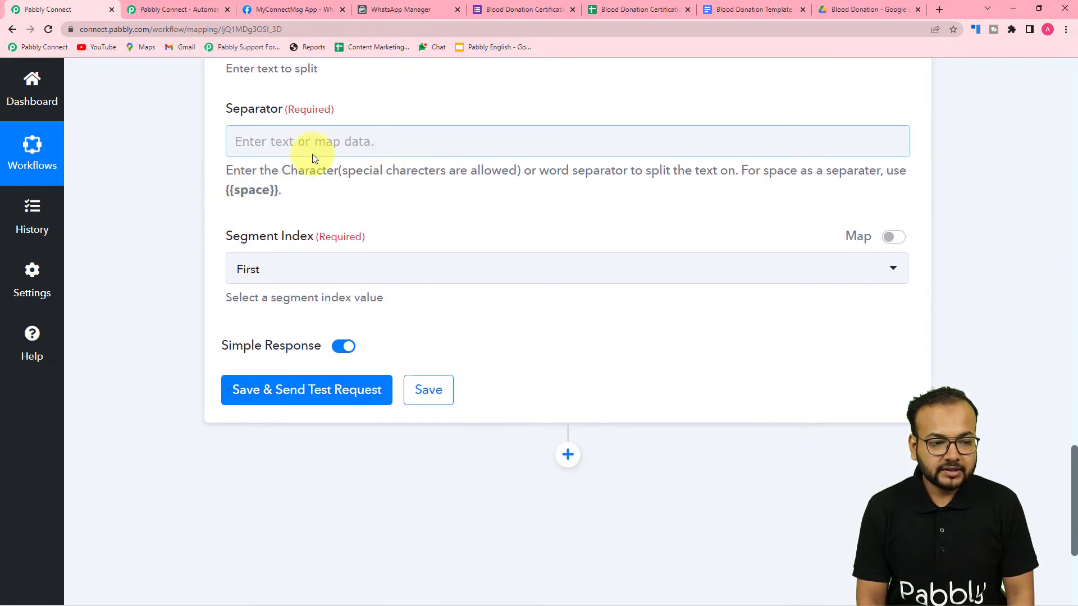
{"action": "scroll", "coordinate": [364, 160], "scroll_direction": "up", "scroll_amount": 2}
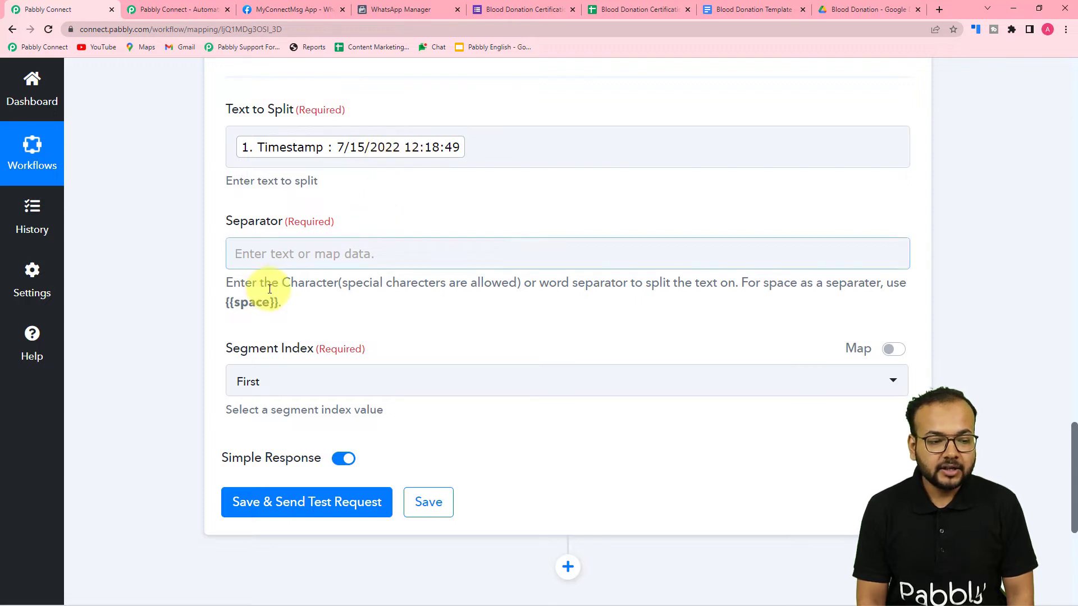
{"action": "left_click_drag", "start_coordinate": [279, 304], "coordinate": [220, 304]}
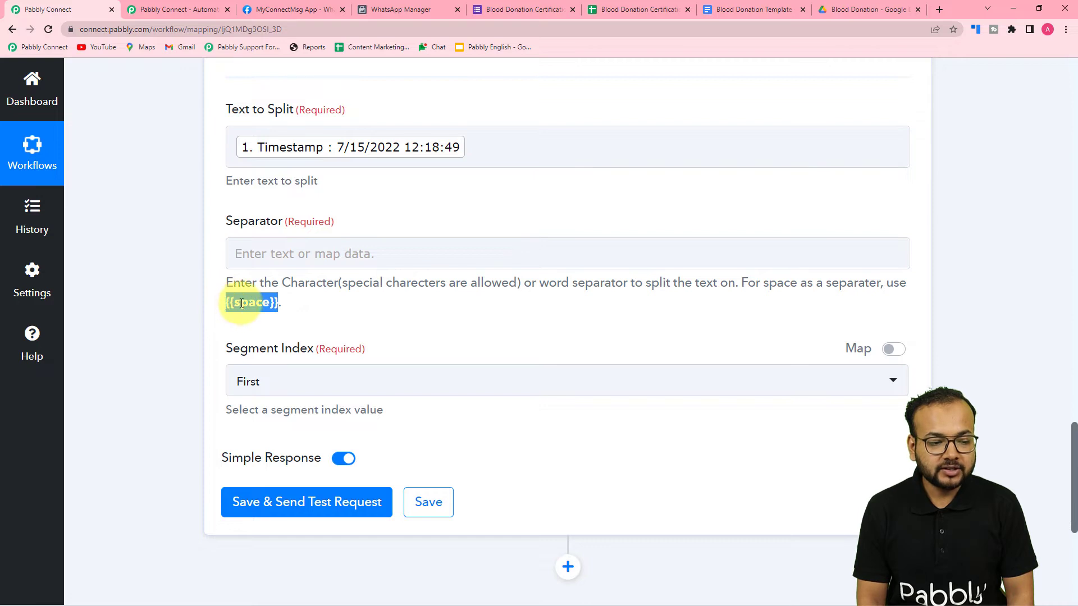
{"action": "right_click", "coordinate": [241, 304]}
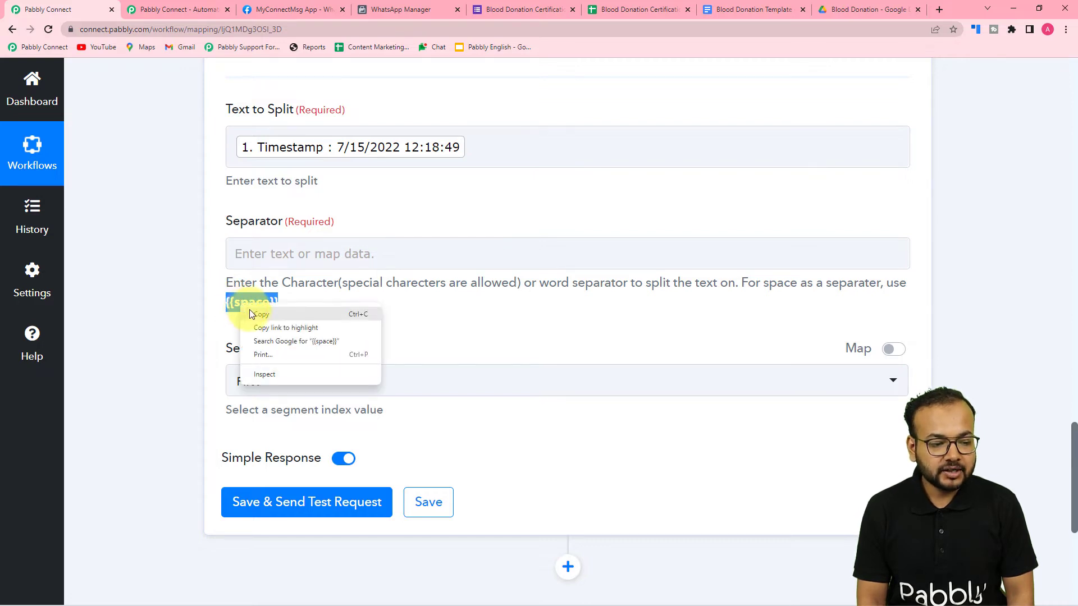
{"action": "left_click", "coordinate": [249, 313]}
{"action": "left_click", "coordinate": [253, 254]}
{"action": "right_click", "coordinate": [257, 255]}
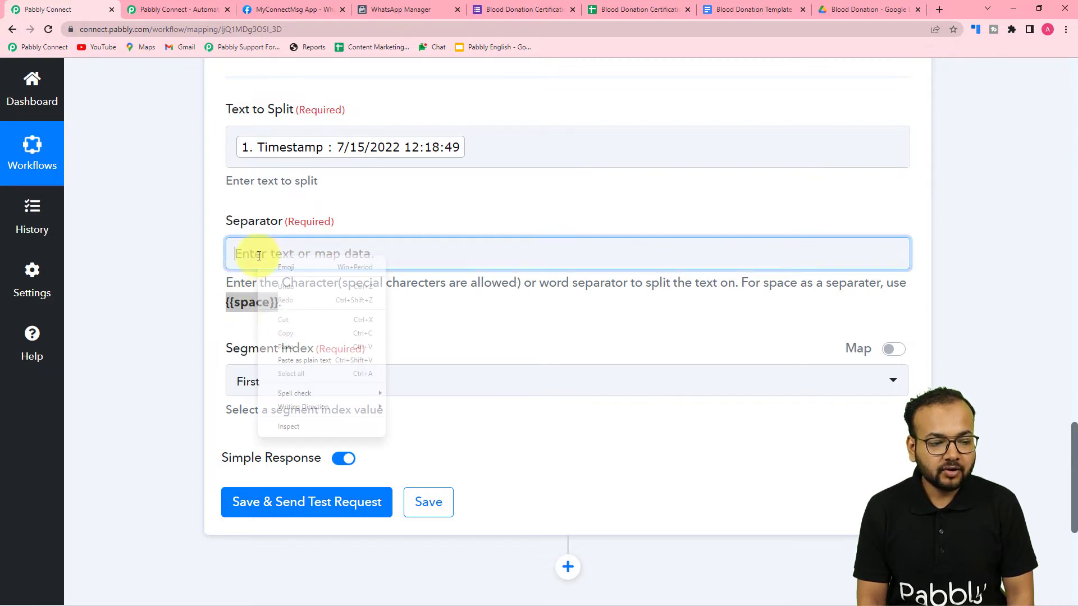
{"action": "left_click", "coordinate": [296, 360]}
Select First as the segment index, save the Split Text step with a test request, and review its response.
{"action": "scroll", "coordinate": [308, 337], "scroll_direction": "down", "scroll_amount": 3}
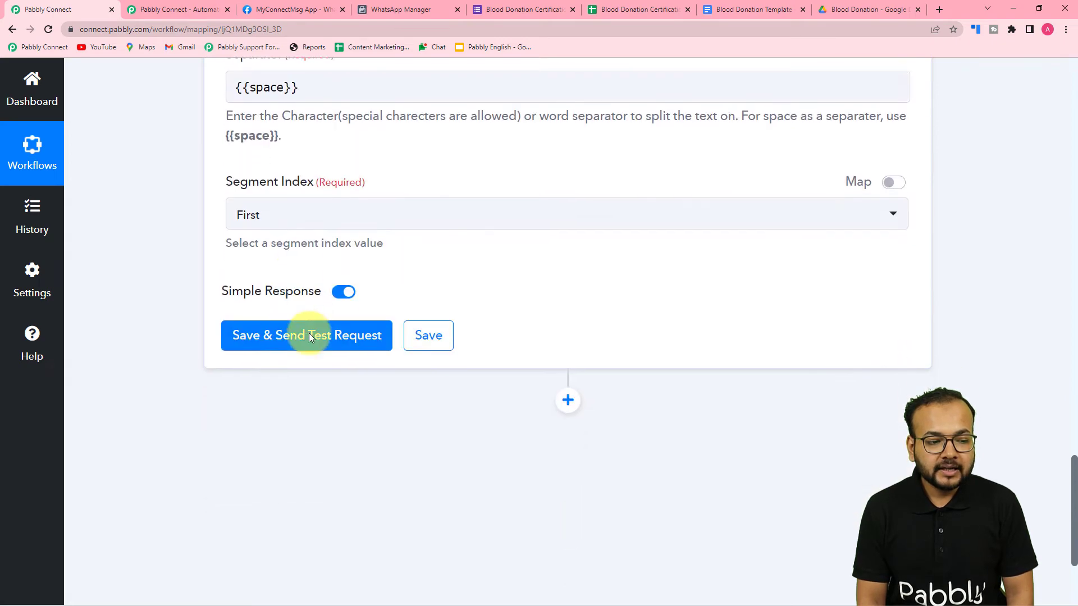
{"action": "scroll", "coordinate": [393, 250], "scroll_direction": "up", "scroll_amount": 4}
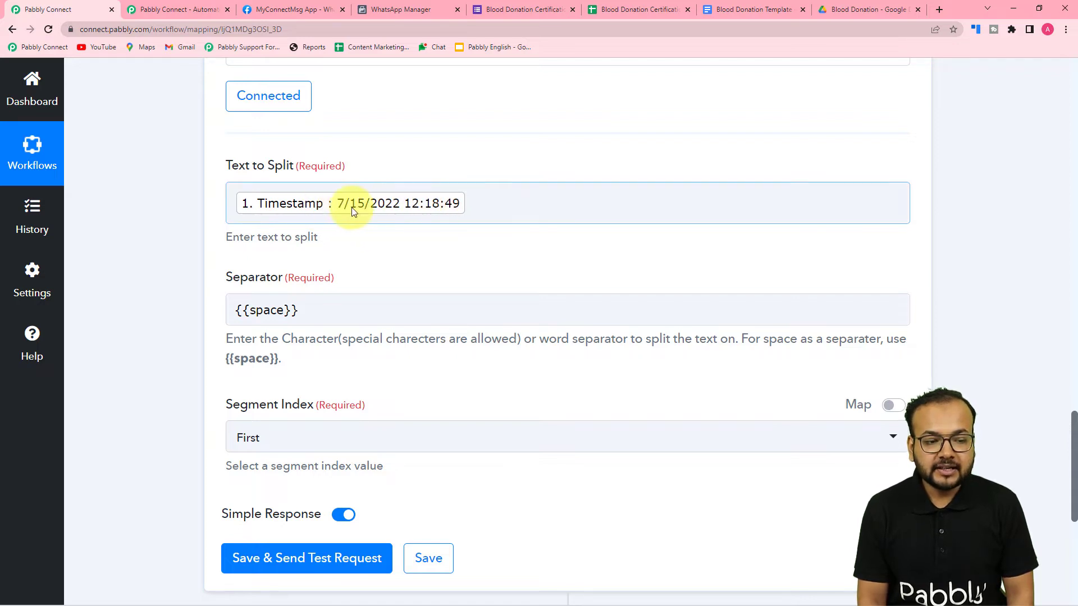
{"action": "scroll", "coordinate": [422, 223], "scroll_direction": "down", "scroll_amount": 4}
{"action": "left_click", "coordinate": [356, 222]}
{"action": "left_click", "coordinate": [284, 290]}
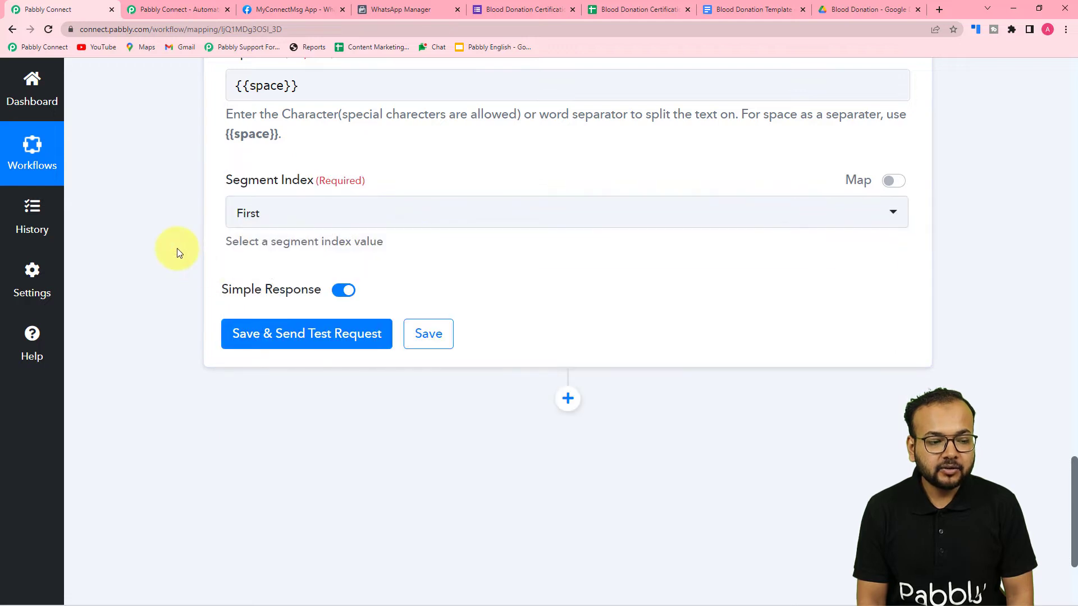
{"action": "scroll", "coordinate": [177, 249], "scroll_direction": "down", "scroll_amount": 3}
{"action": "left_click", "coordinate": [294, 169]}
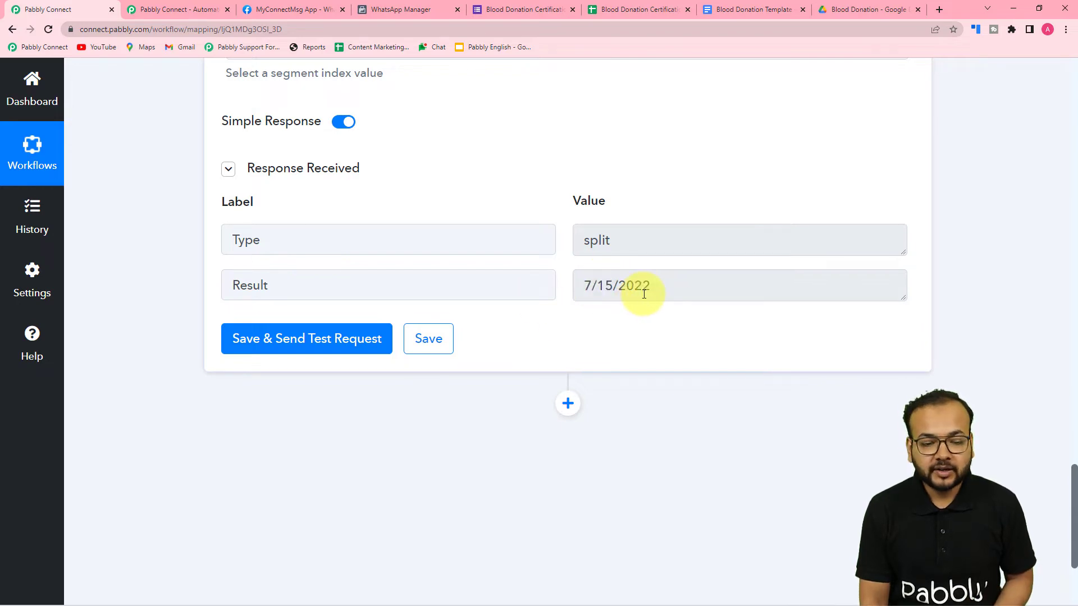
{"action": "scroll", "coordinate": [643, 292], "scroll_direction": "up", "scroll_amount": 6}
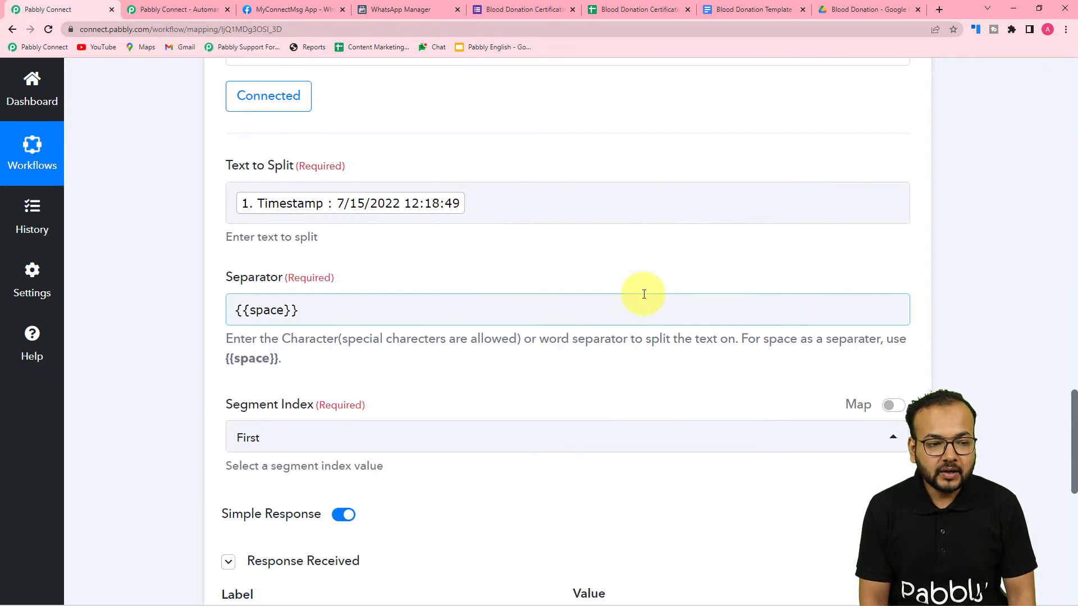
Add a Google Docs action step after the Split Text step, with Create Document from Template as its action event.
{"action": "scroll", "coordinate": [434, 232], "scroll_direction": "down", "scroll_amount": 10}
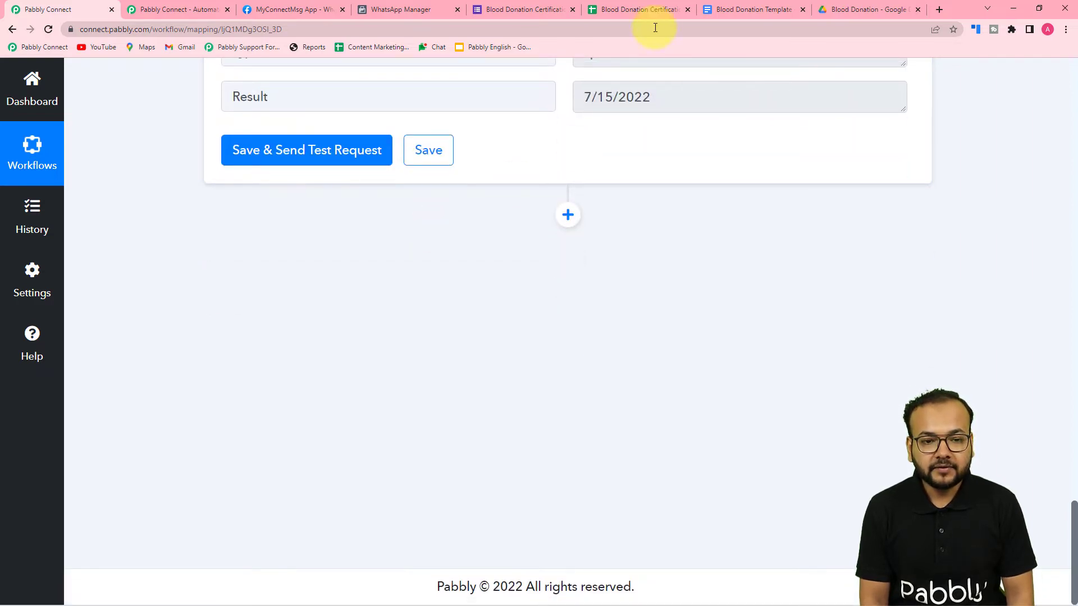
{"action": "left_click", "coordinate": [740, 7]}
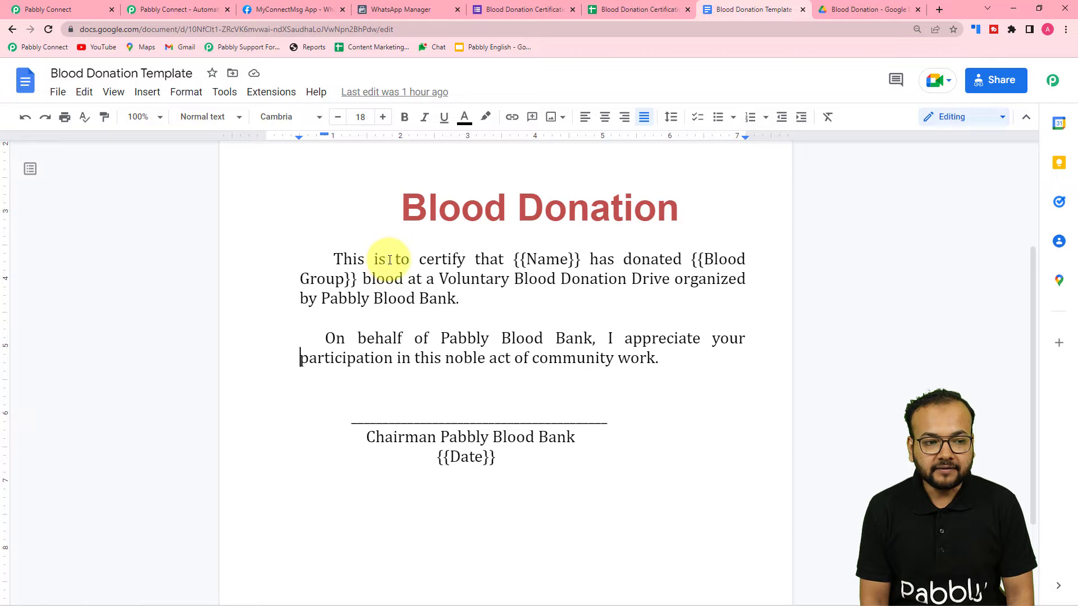
{"action": "left_click", "coordinate": [45, 7]}
{"action": "left_click", "coordinate": [567, 214]}
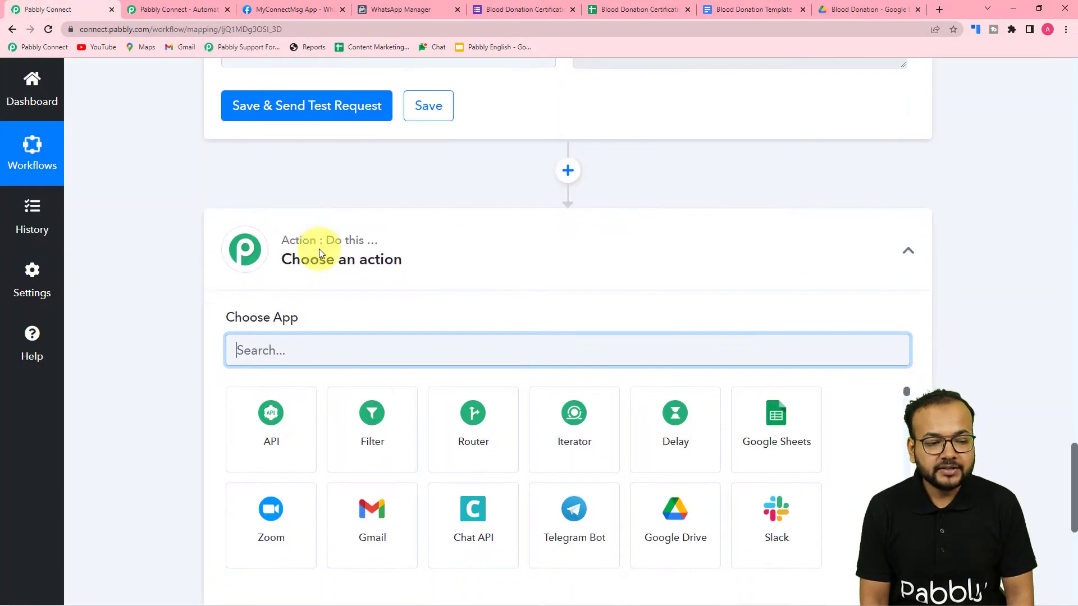
{"action": "scroll", "coordinate": [319, 253], "scroll_direction": "down", "scroll_amount": 5}
{"action": "scroll", "coordinate": [344, 248], "scroll_direction": "up", "scroll_amount": 3}
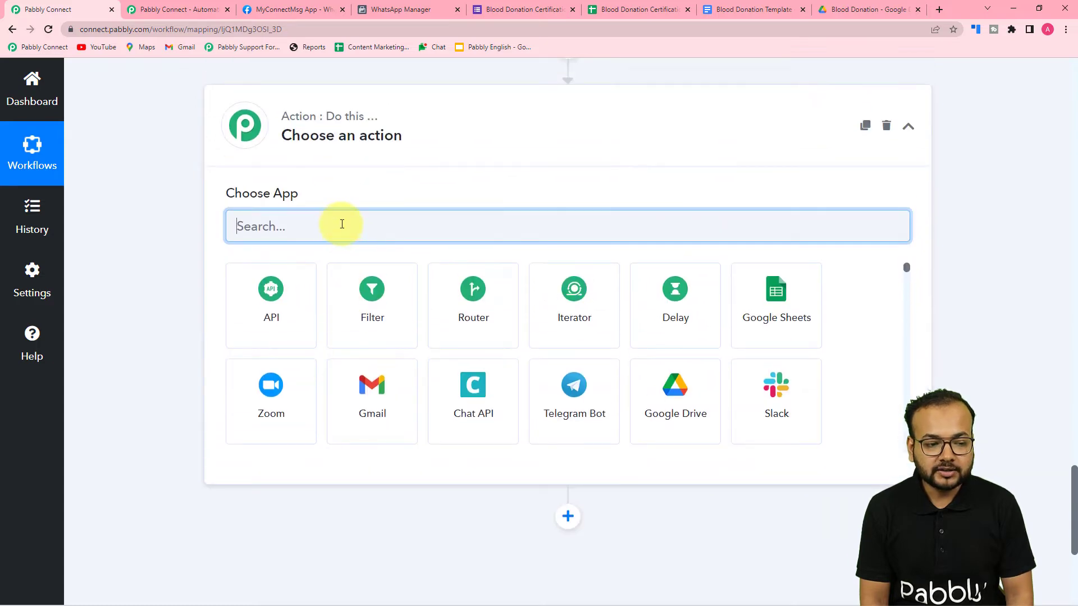
{"action": "type", "text": "goo"}
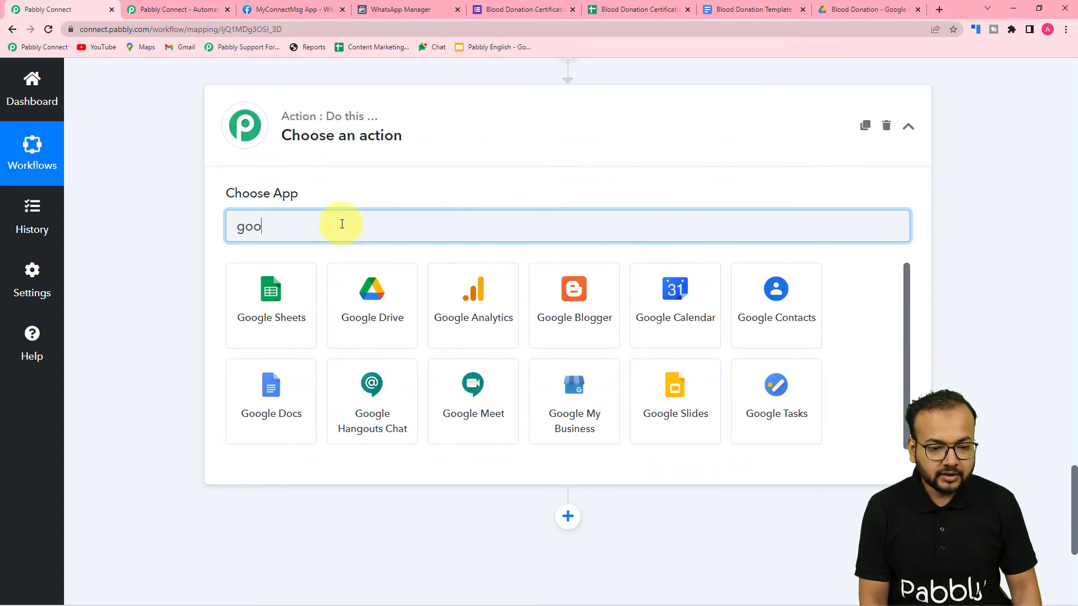
{"action": "left_click", "coordinate": [272, 386]}
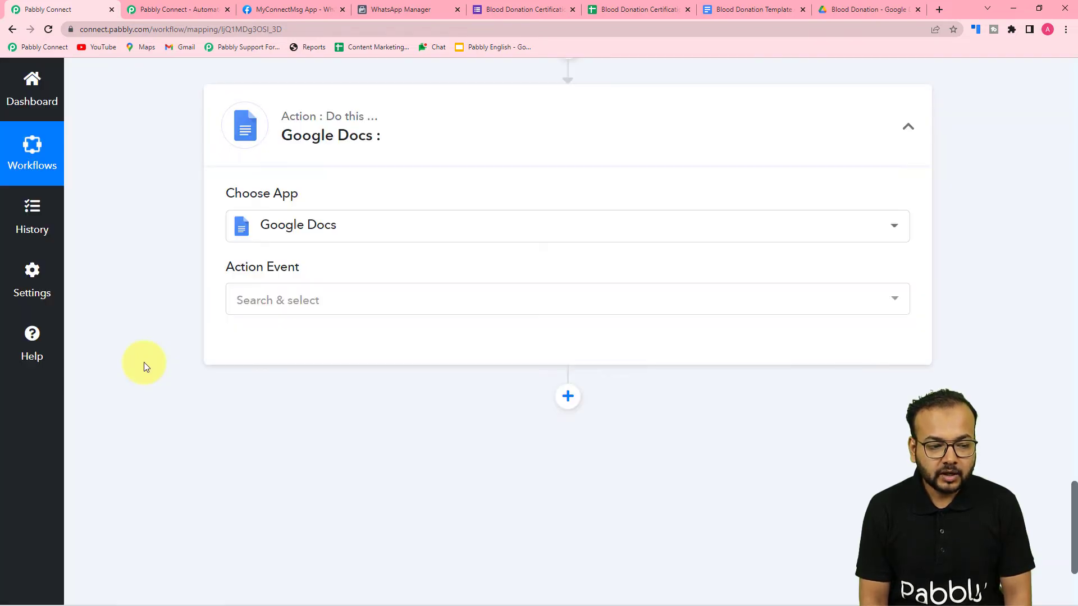
{"action": "left_click", "coordinate": [332, 300]}
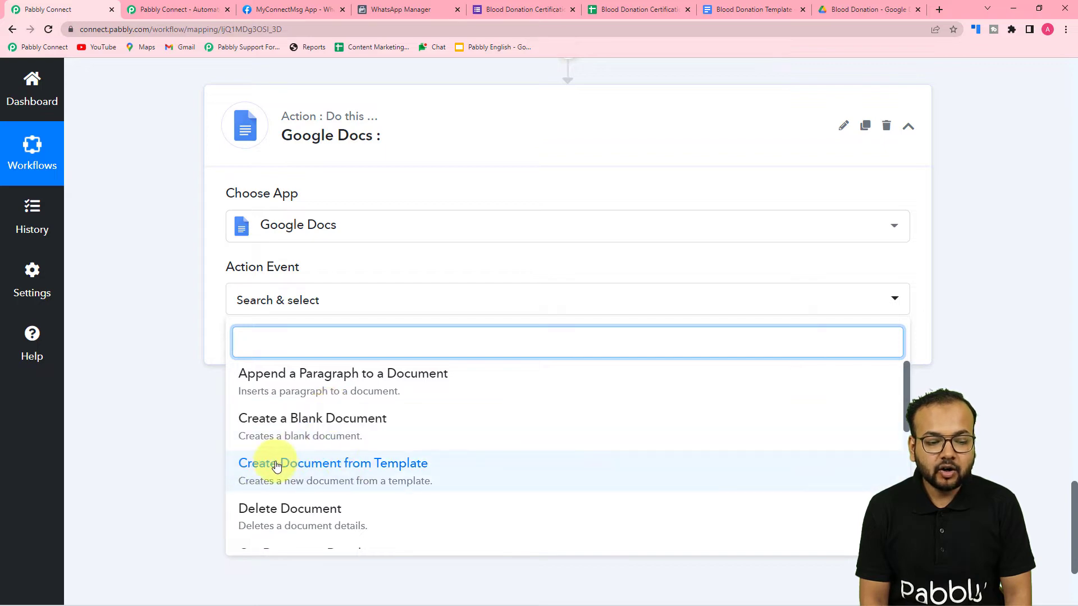
{"action": "left_click", "coordinate": [361, 474]}
Connect Google Docs through a new connection, choosing the Google account that holds the template and granting Pabbly Connect access.
{"action": "left_click", "coordinate": [271, 362]}
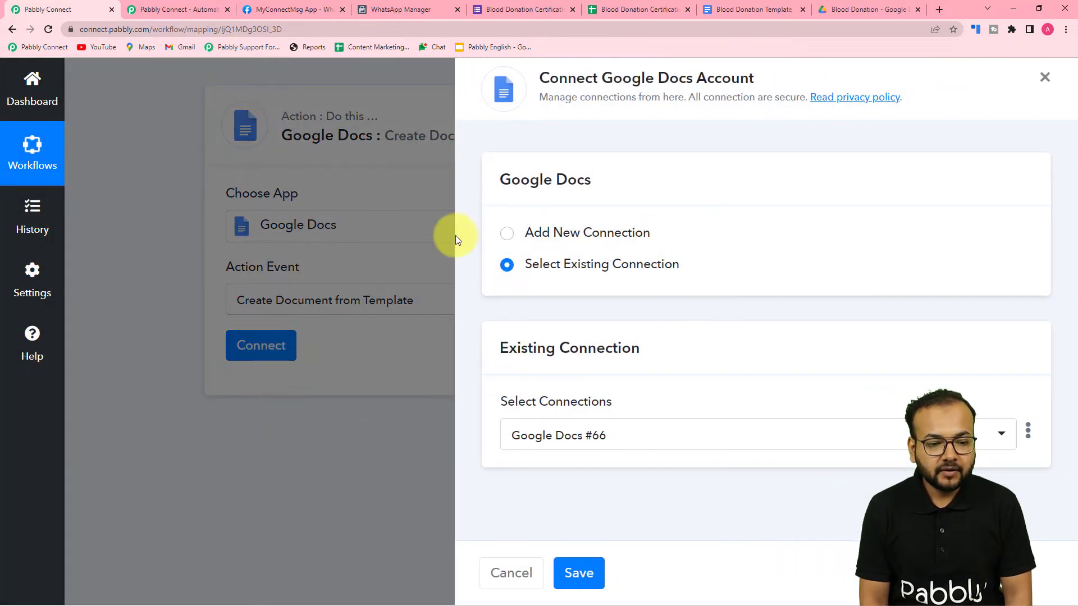
{"action": "left_click", "coordinate": [505, 234]}
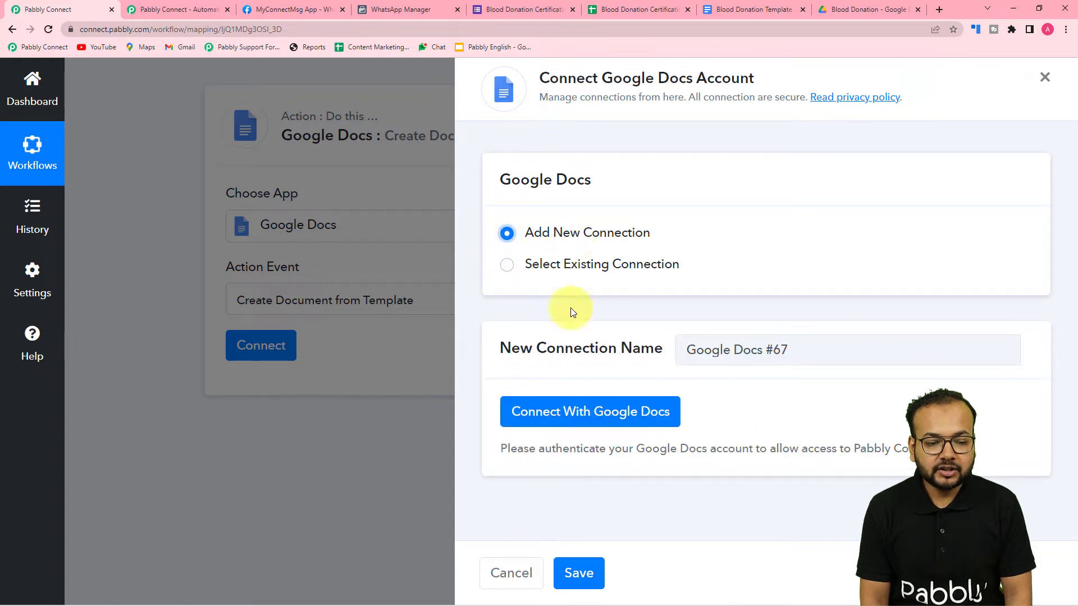
{"action": "left_click", "coordinate": [567, 411]}
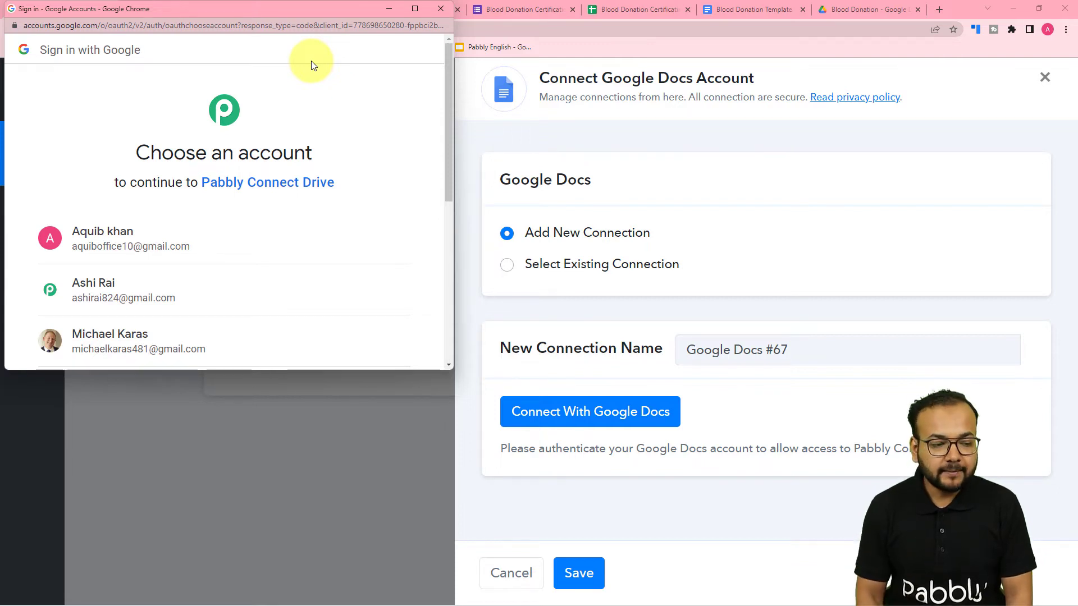
{"action": "left_click", "coordinate": [132, 284]}
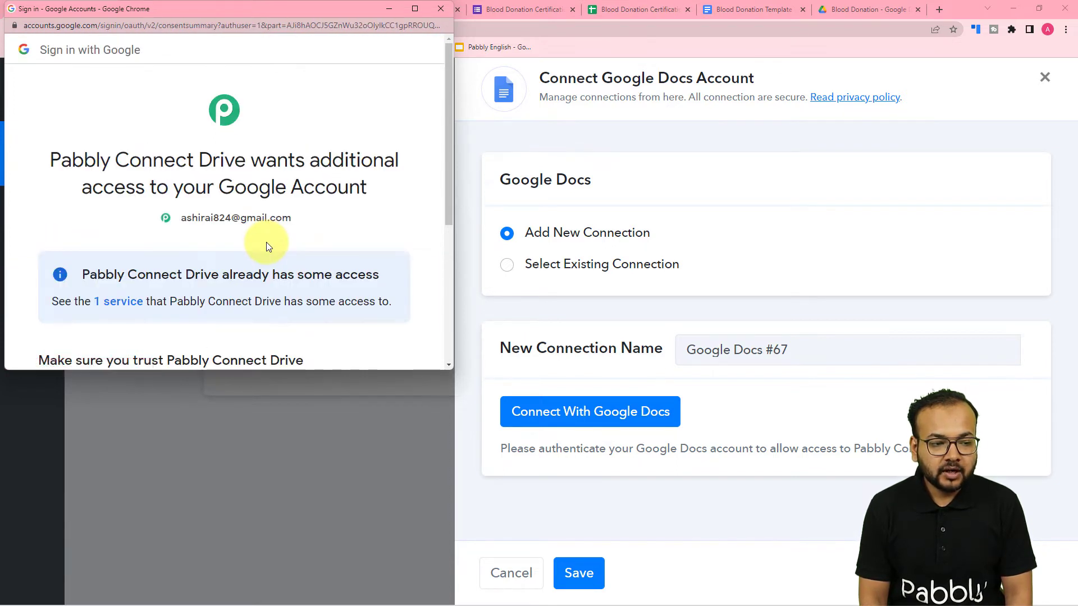
{"action": "scroll", "coordinate": [266, 241], "scroll_direction": "down", "scroll_amount": 4}
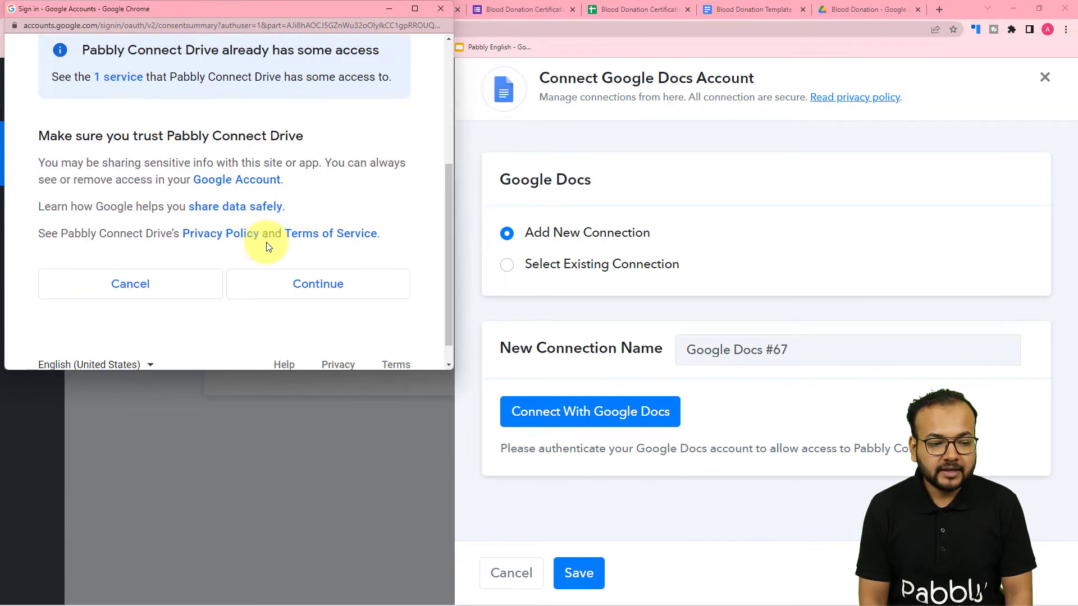
{"action": "left_click", "coordinate": [294, 292]}
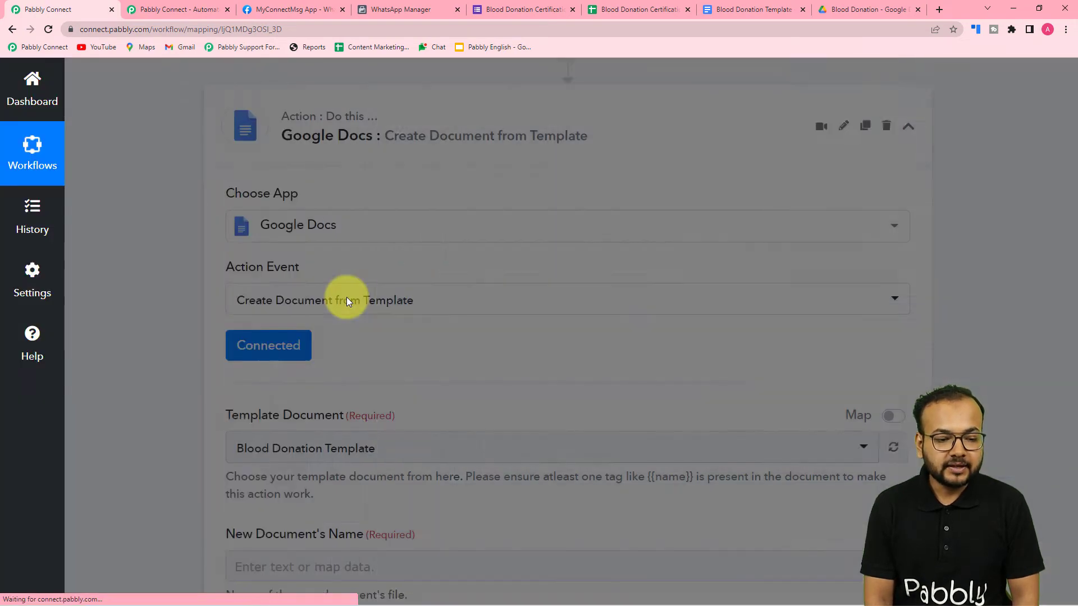
Check the certificate template in Google Docs and choose Blood Donation Template as the template document.
{"action": "scroll", "coordinate": [347, 298], "scroll_direction": "down", "scroll_amount": 2}
{"action": "scroll", "coordinate": [180, 288], "scroll_direction": "down", "scroll_amount": 1}
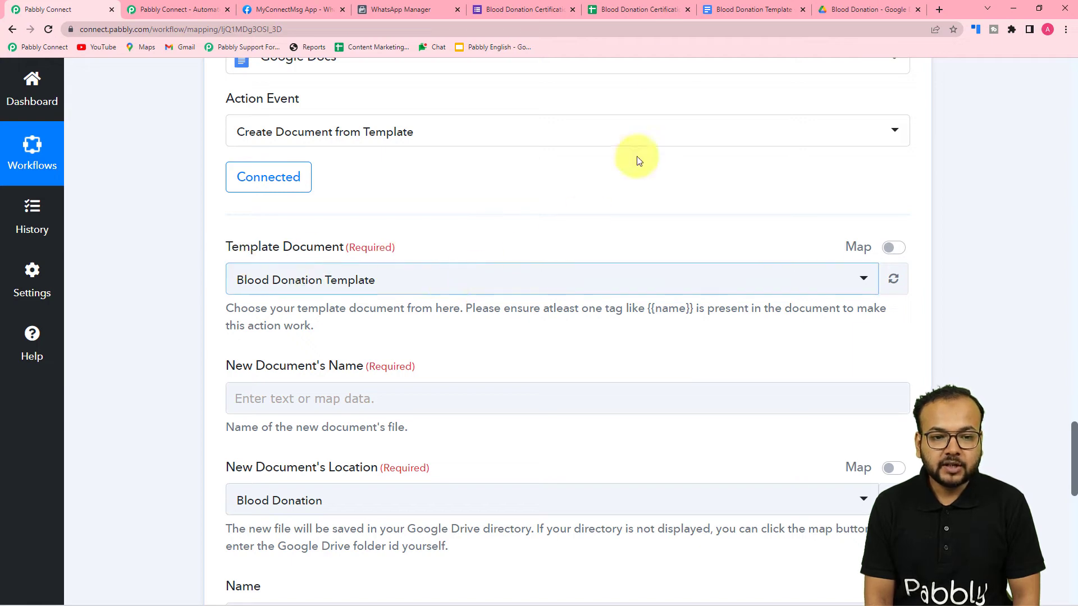
{"action": "left_click", "coordinate": [722, 14]}
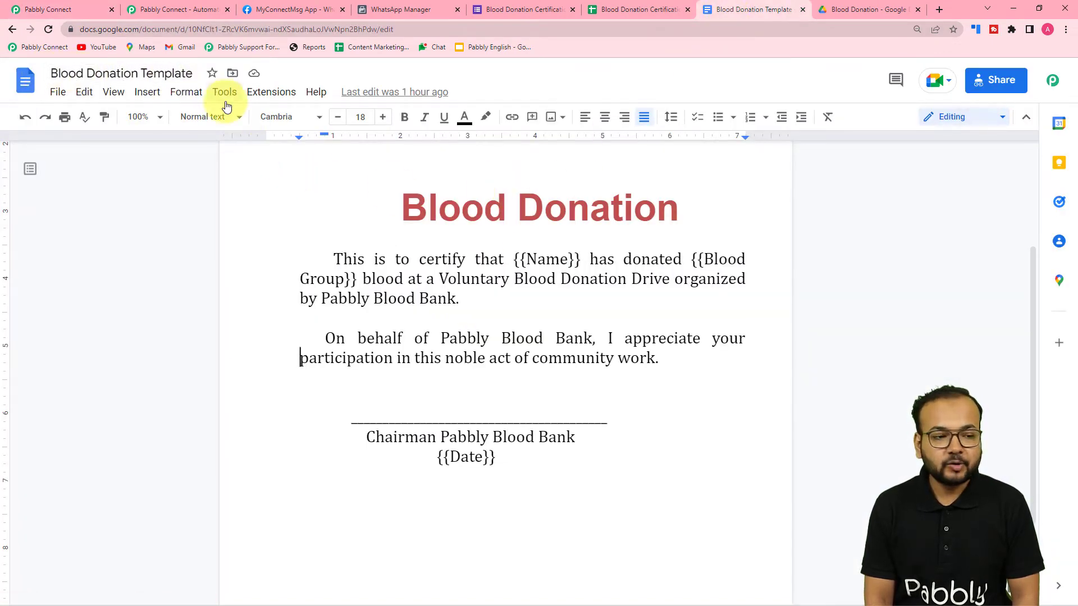
{"action": "left_click", "coordinate": [86, 5]}
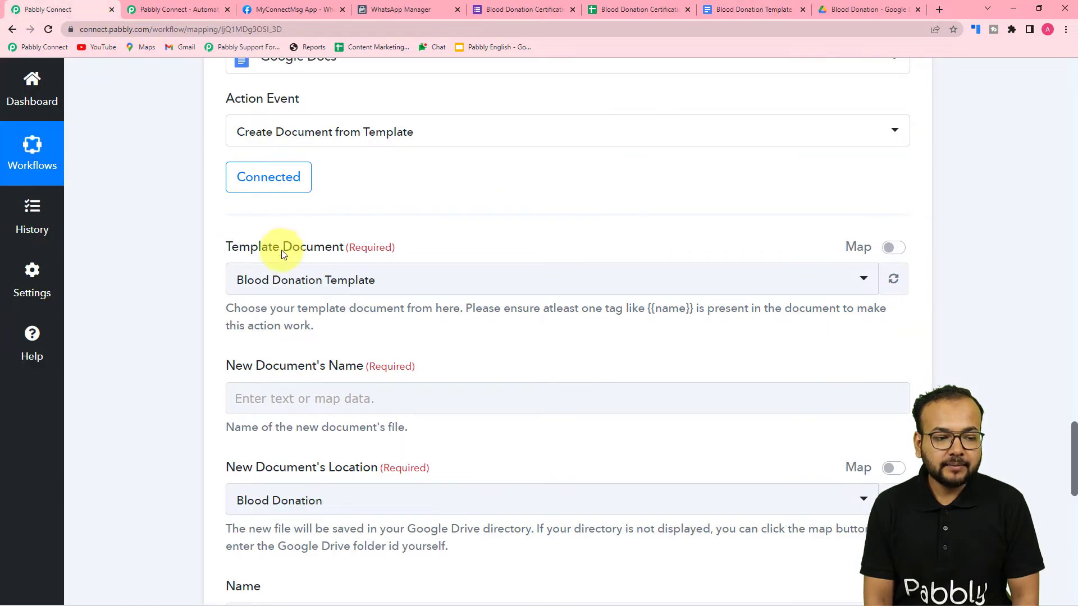
{"action": "left_click", "coordinate": [277, 279]}
{"action": "scroll", "coordinate": [277, 409], "scroll_direction": "down", "scroll_amount": 5}
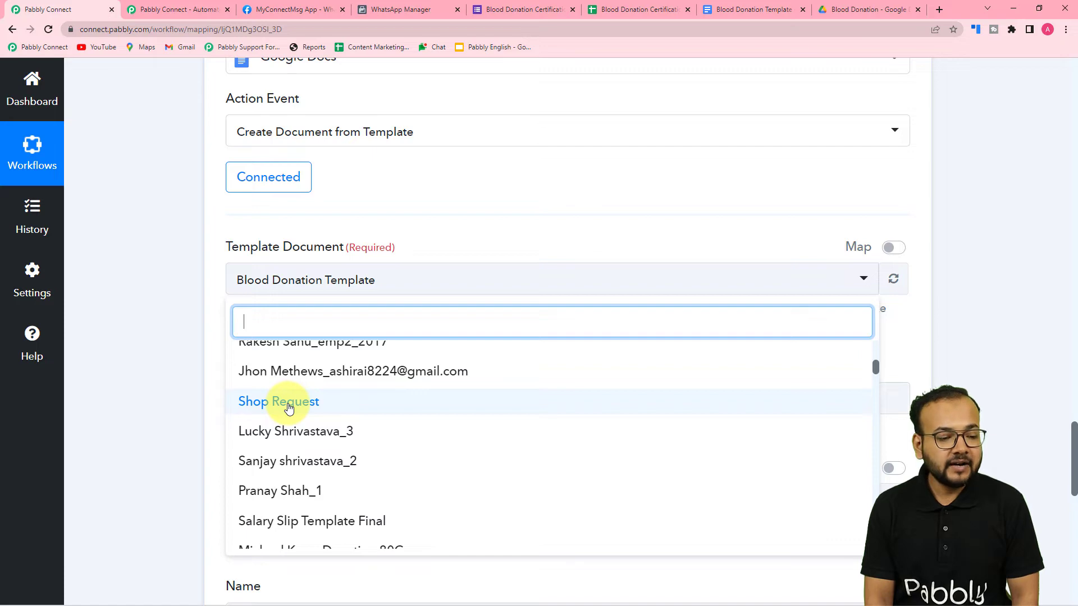
{"action": "scroll", "coordinate": [289, 409], "scroll_direction": "up", "scroll_amount": 5}
{"action": "left_click", "coordinate": [276, 356]}
{"action": "left_click", "coordinate": [158, 309]}
Build the New Document's Name from the form's full name and blood group responses, separated by an underscore.
{"action": "scroll", "coordinate": [158, 309], "scroll_direction": "down", "scroll_amount": 3}
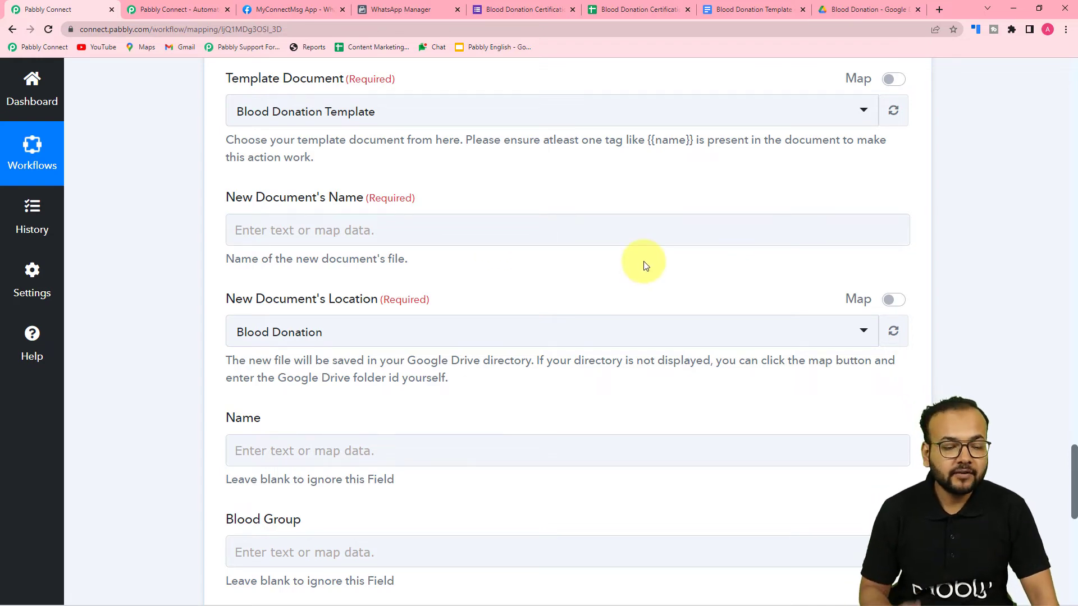
{"action": "scroll", "coordinate": [646, 266], "scroll_direction": "up", "scroll_amount": 15}
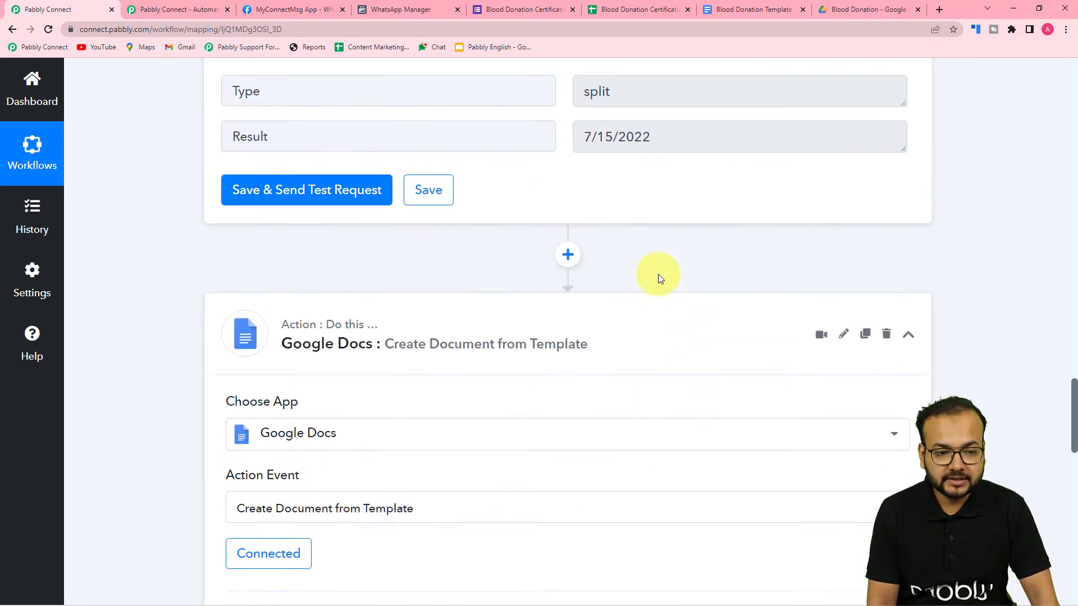
{"action": "scroll", "coordinate": [658, 274], "scroll_direction": "up", "scroll_amount": 17}
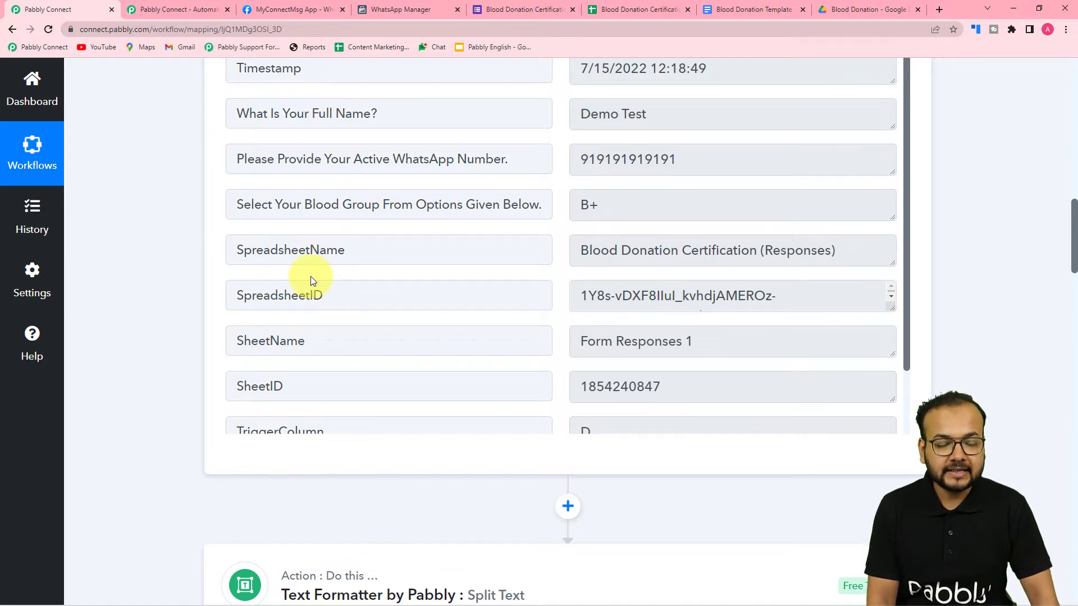
{"action": "scroll", "coordinate": [120, 260], "scroll_direction": "down", "scroll_amount": 12}
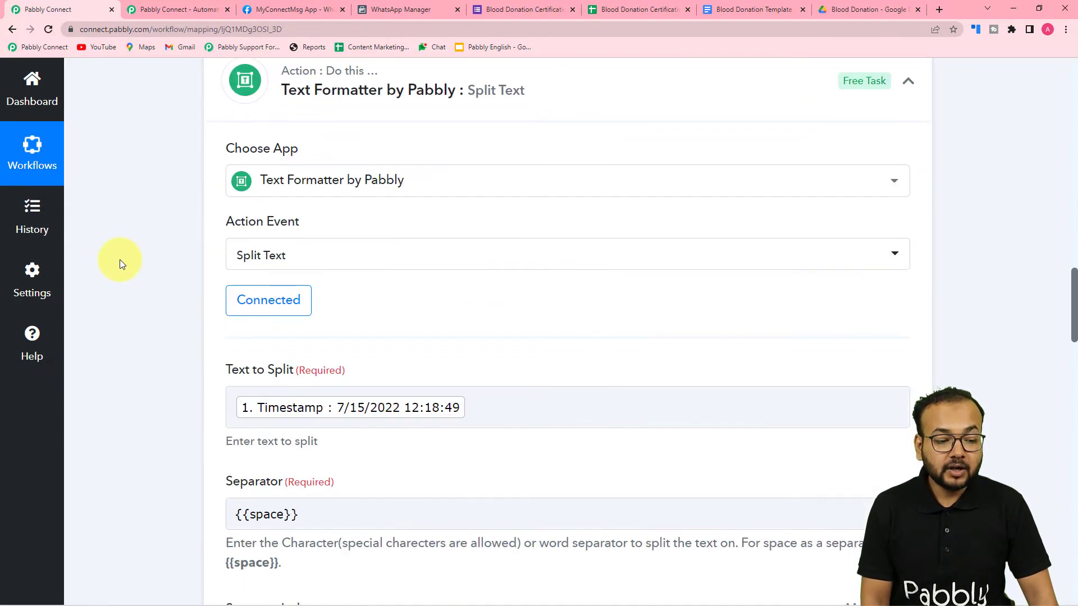
{"action": "scroll", "coordinate": [119, 259], "scroll_direction": "down", "scroll_amount": 20}
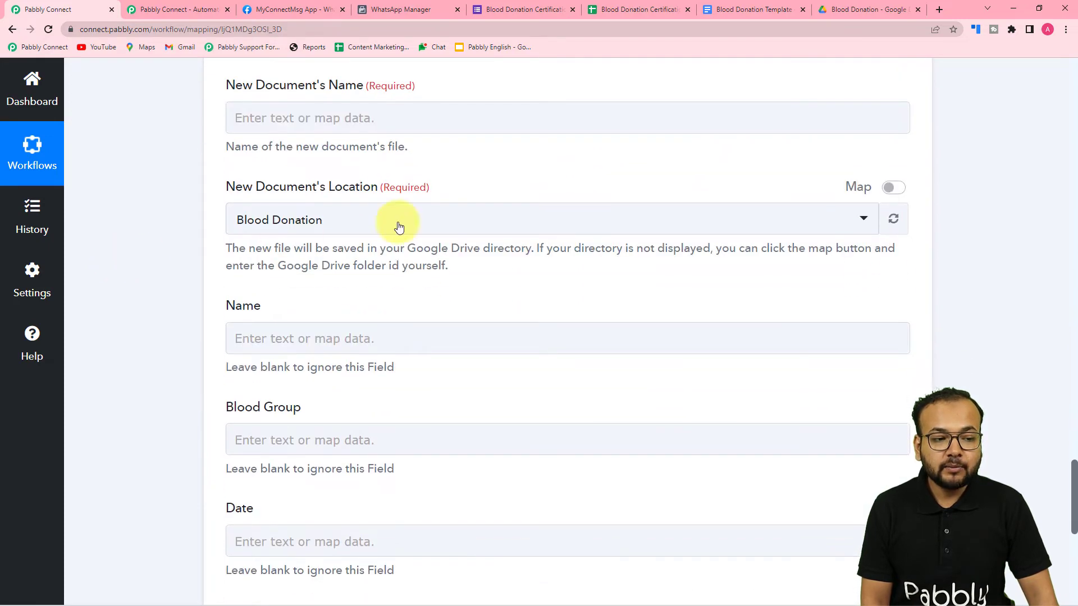
{"action": "left_click", "coordinate": [366, 113]}
{"action": "left_click", "coordinate": [373, 116]}
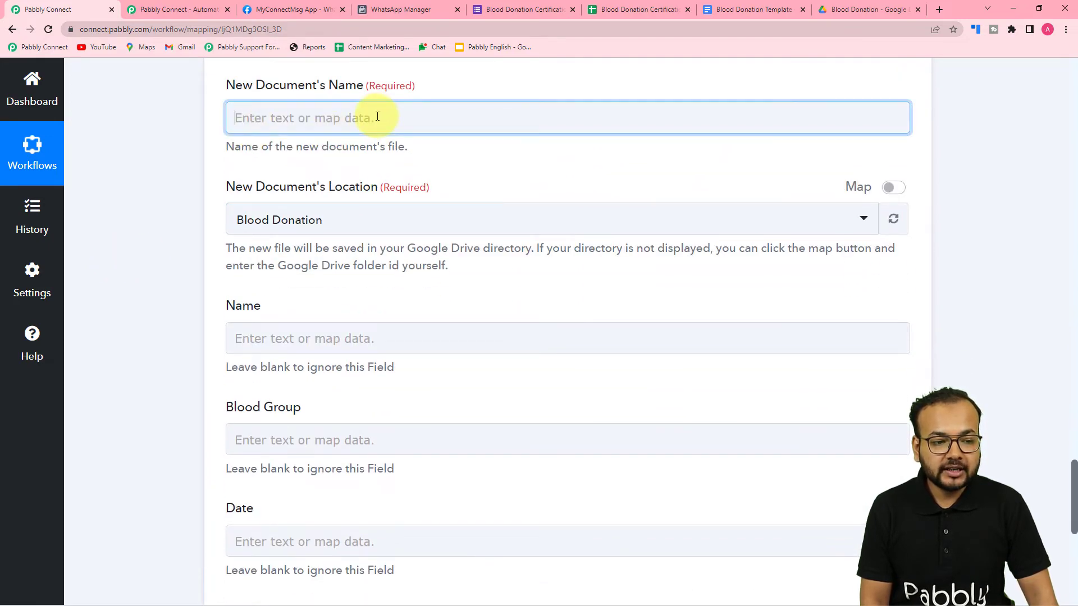
{"action": "left_click", "coordinate": [355, 254]}
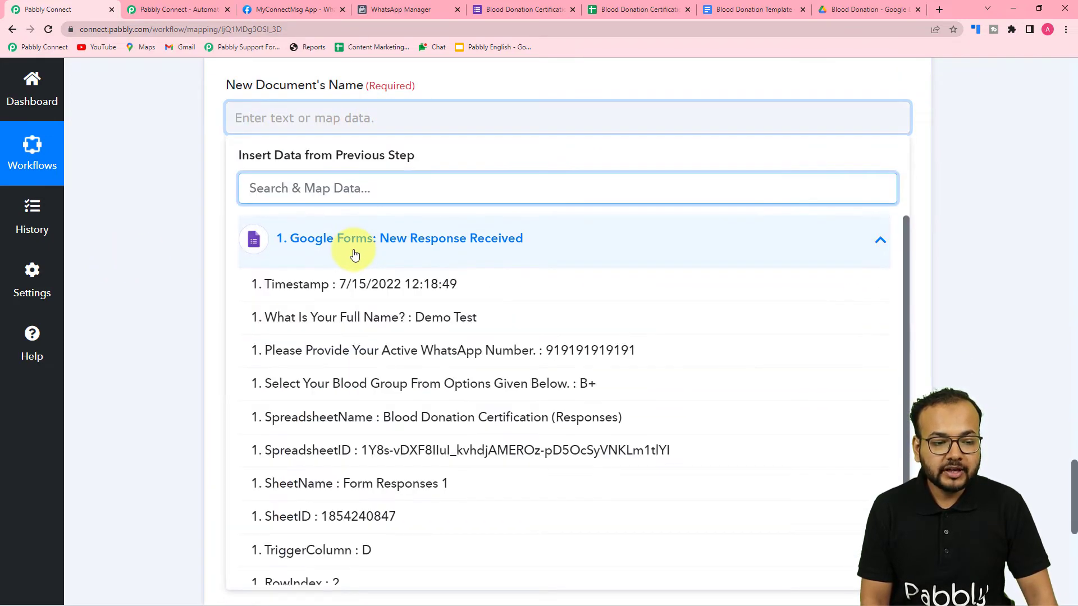
{"action": "left_click", "coordinate": [295, 317]}
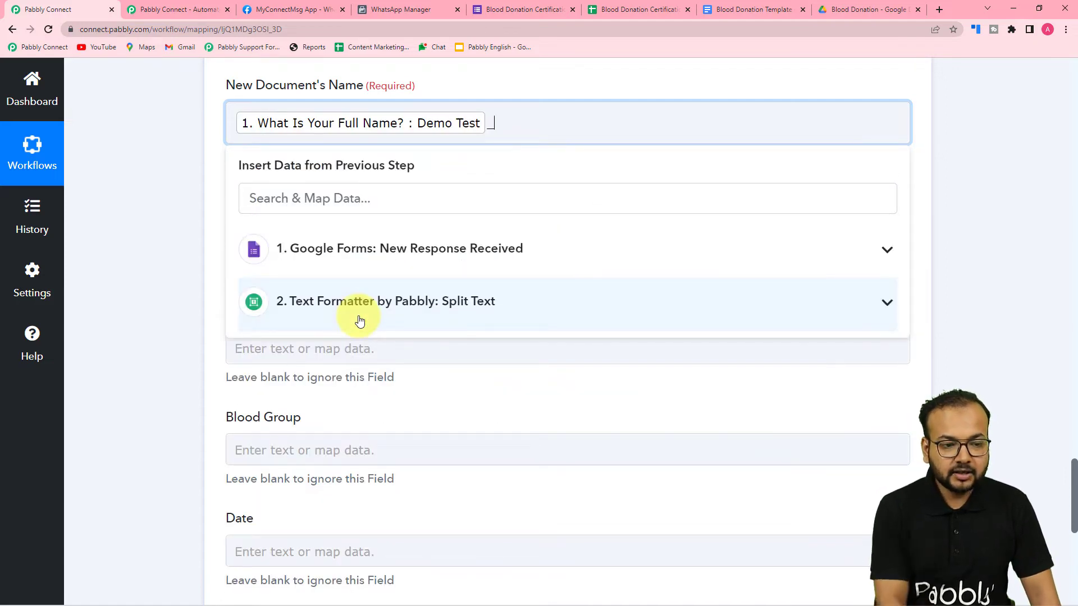
{"action": "left_click", "coordinate": [375, 261]}
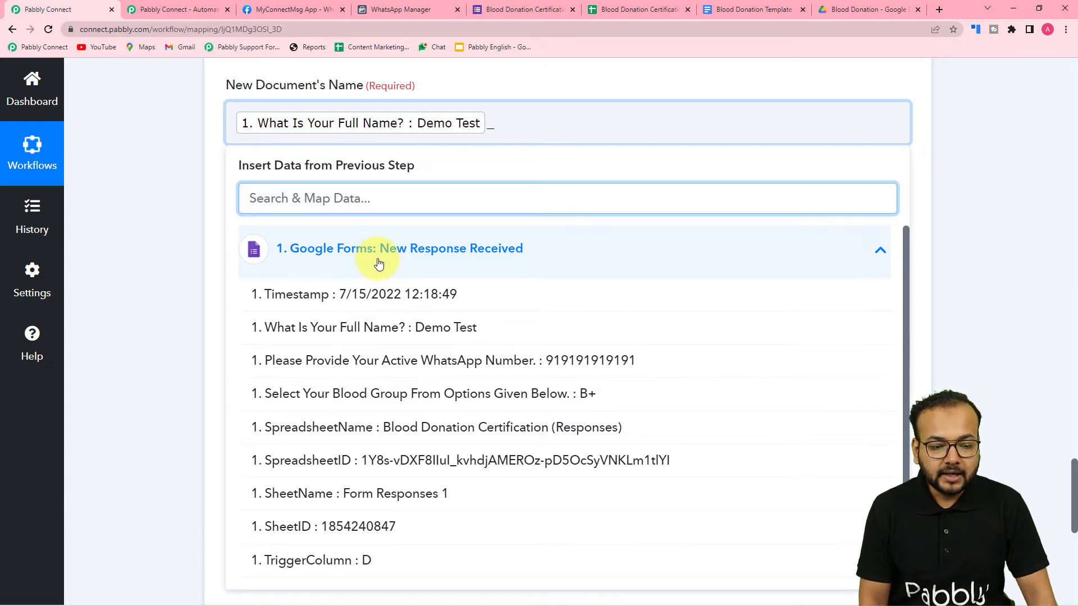
{"action": "left_click", "coordinate": [423, 393]}
{"action": "left_click", "coordinate": [184, 256]}
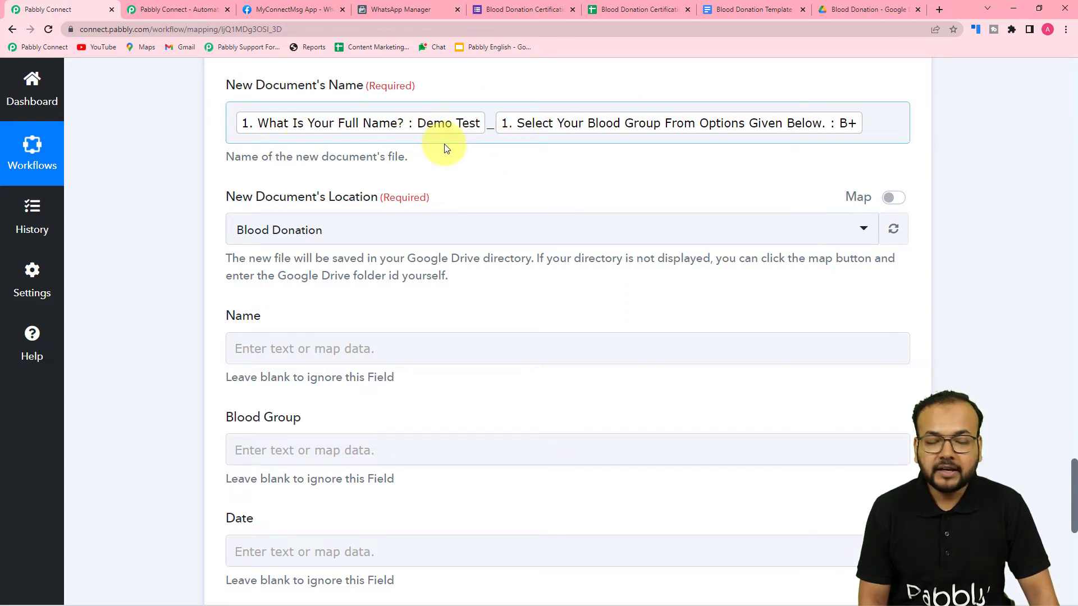
Check the target folder in Google Drive and choose Blood Donation as the new document's location.
{"action": "scroll", "coordinate": [464, 159], "scroll_direction": "down", "scroll_amount": 2}
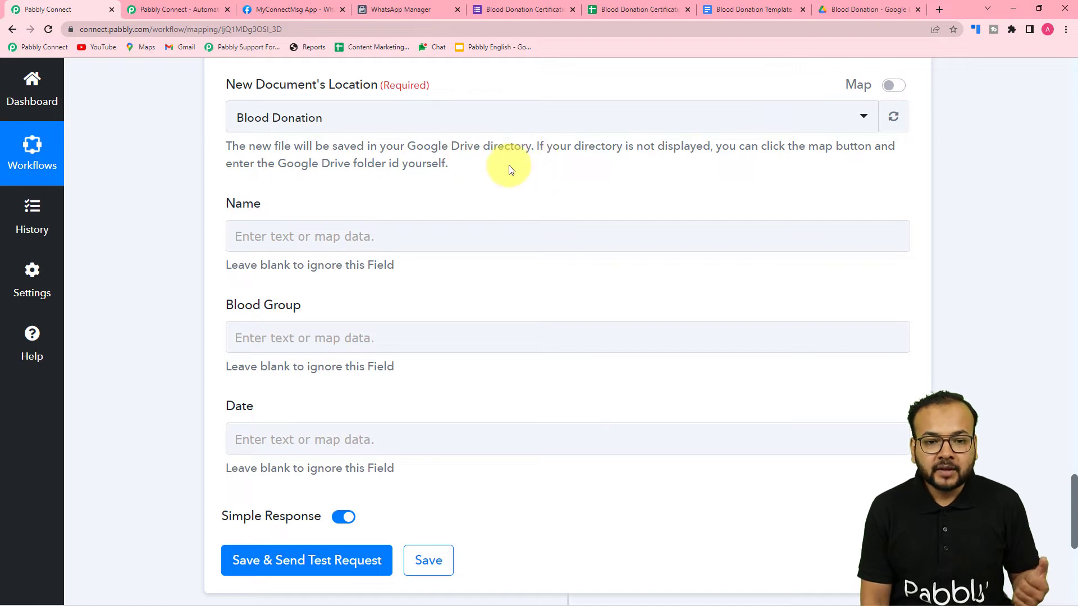
{"action": "left_click", "coordinate": [848, 9]}
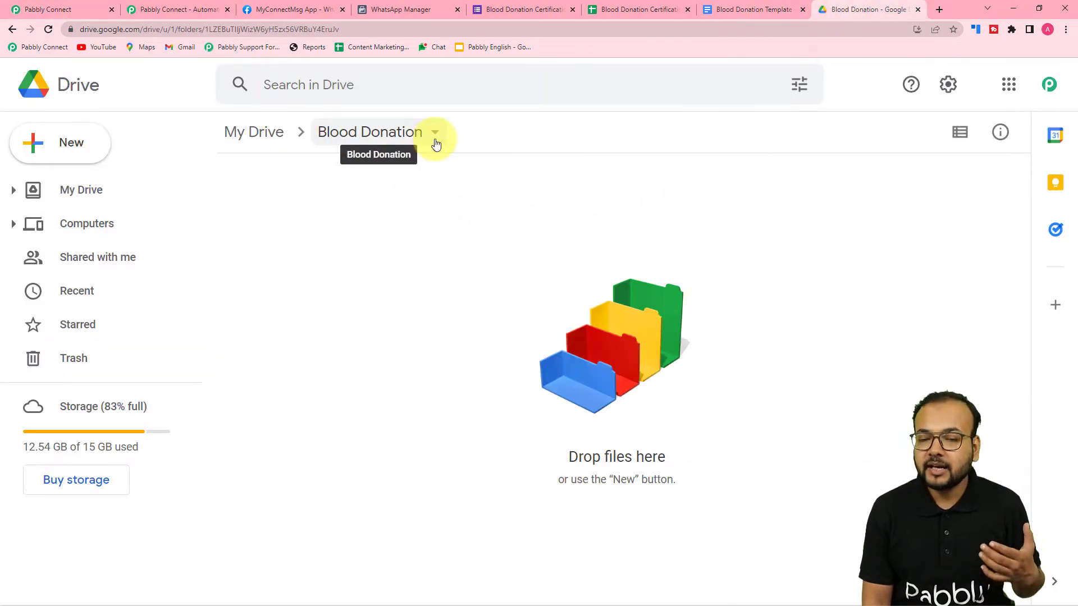
{"action": "left_click", "coordinate": [99, 3]}
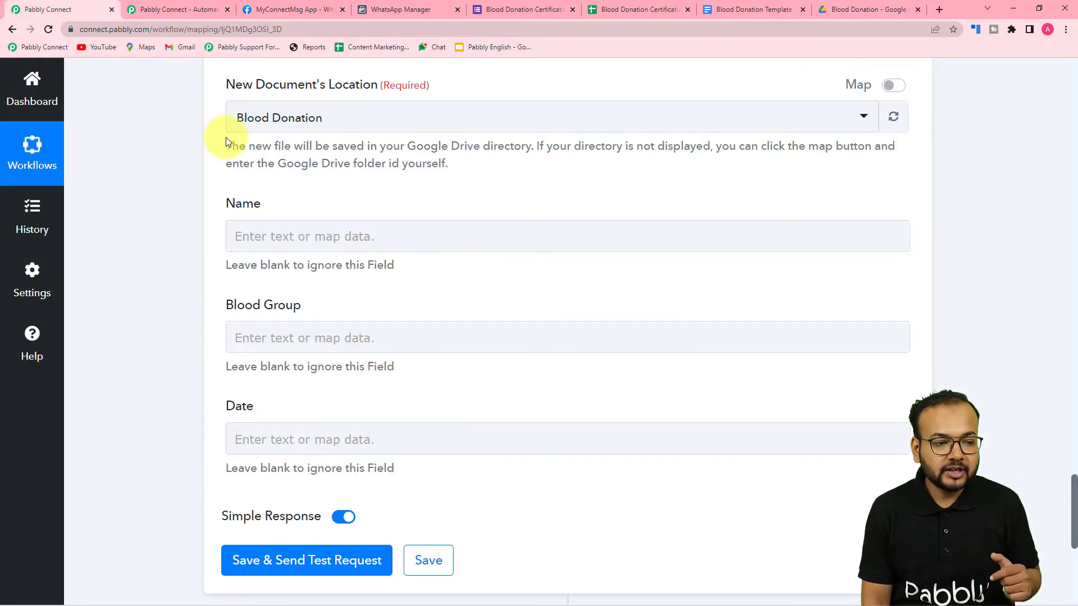
{"action": "left_click", "coordinate": [264, 121]}
{"action": "left_click", "coordinate": [282, 191]}
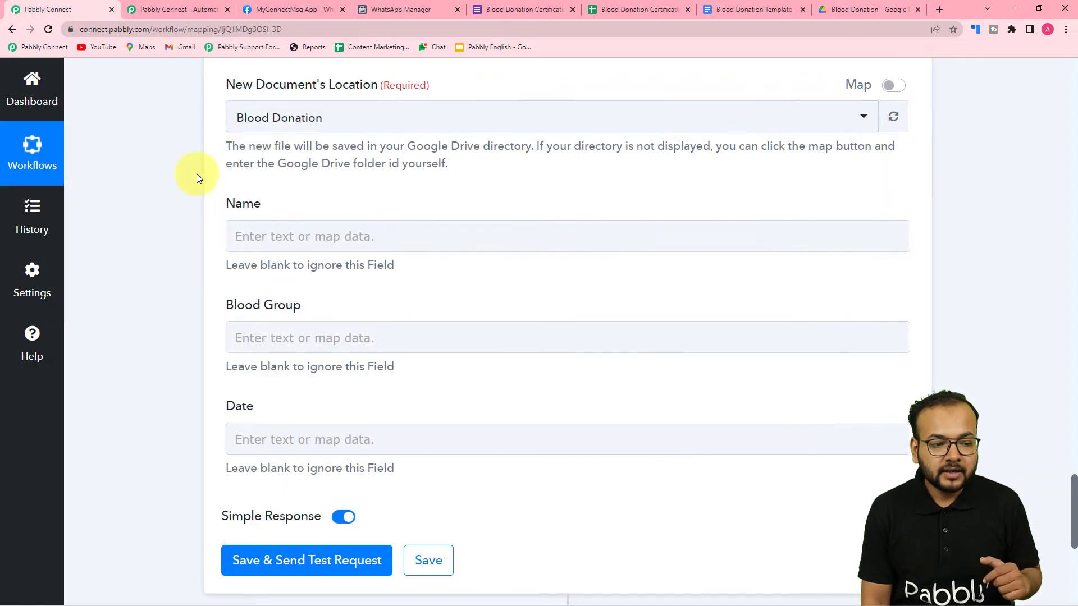
Check the placeholders in the Google Docs certificate template and map the Name field to the form's full name response.
{"action": "scroll", "coordinate": [197, 174], "scroll_direction": "down", "scroll_amount": 2}
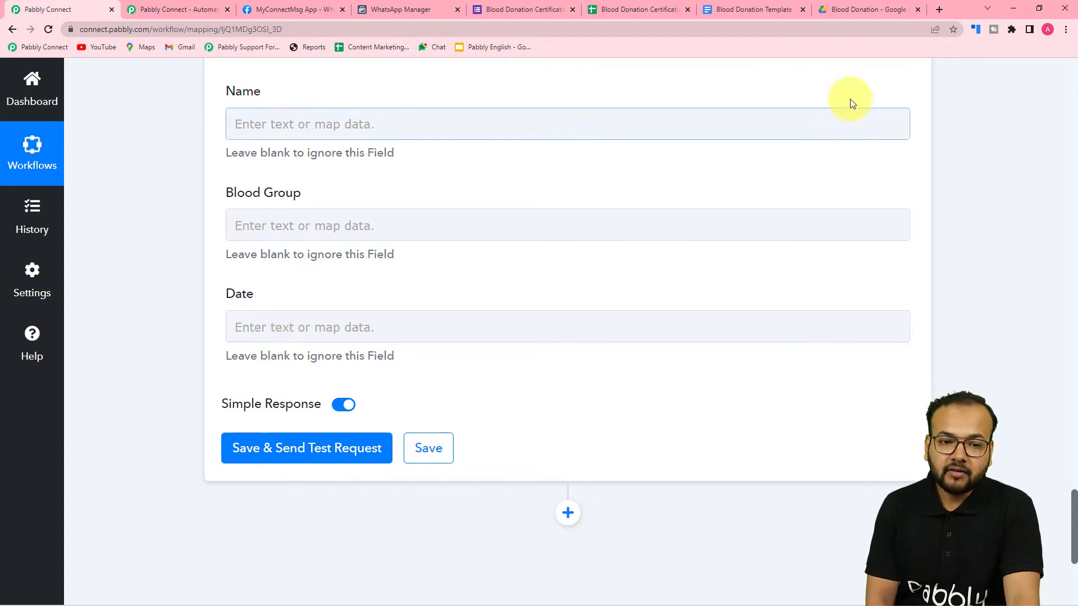
{"action": "left_click", "coordinate": [759, 14]}
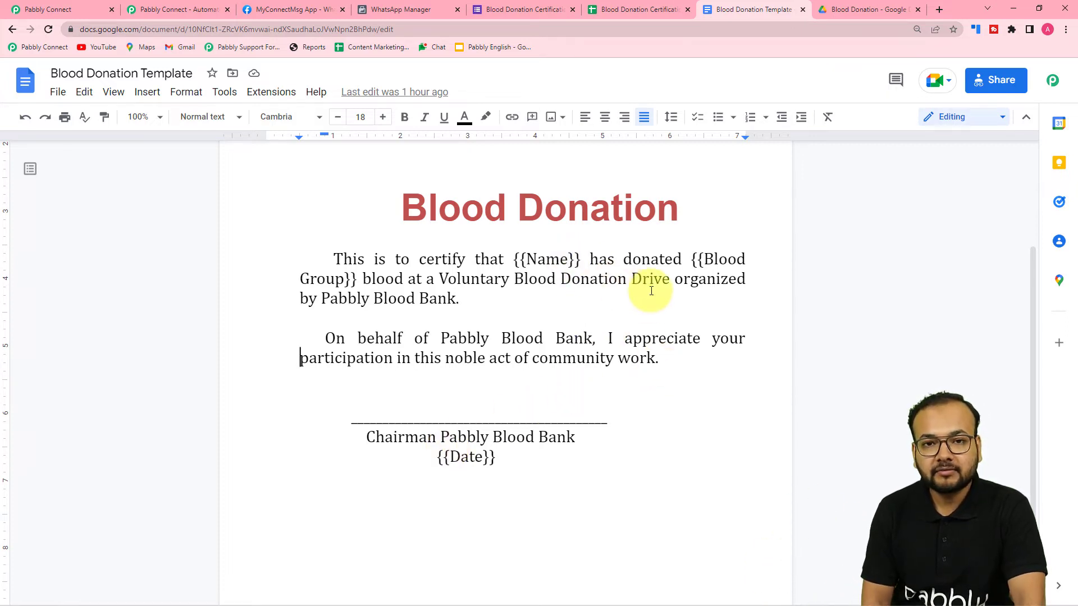
{"action": "left_click", "coordinate": [32, 5]}
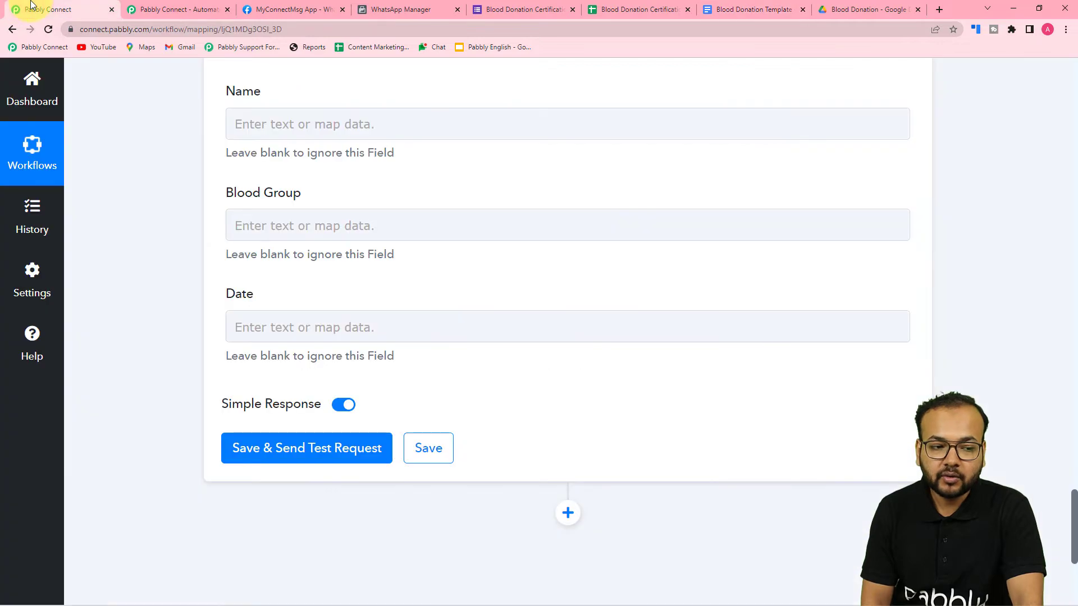
{"action": "left_click", "coordinate": [273, 123]}
{"action": "left_click", "coordinate": [288, 244]}
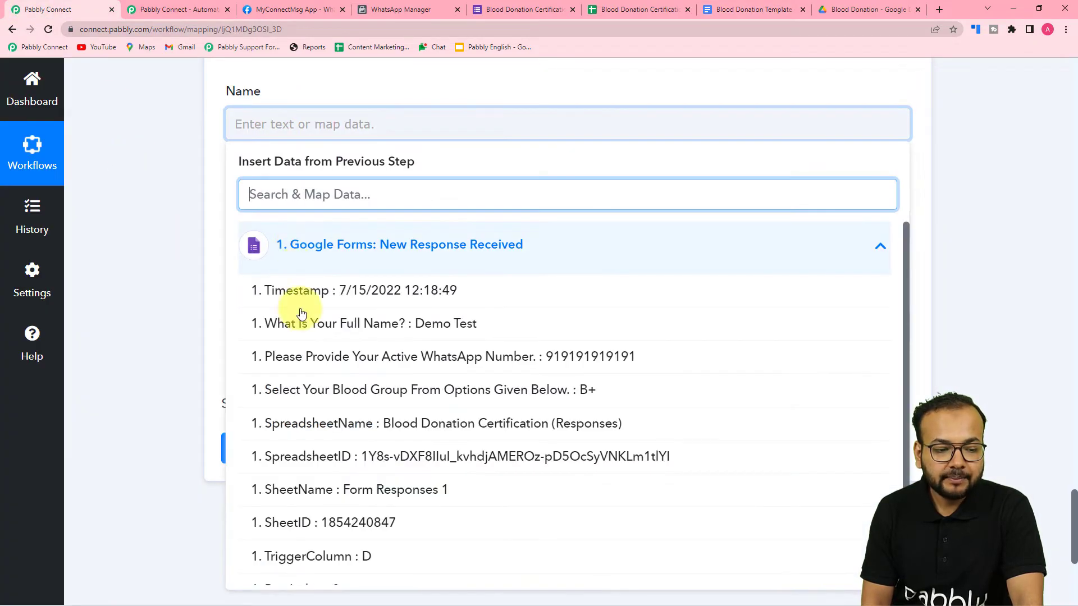
{"action": "left_click", "coordinate": [312, 340]}
Map the Blood Group field to the form's blood group response and the Date field to the Split Text result.
{"action": "scroll", "coordinate": [193, 233], "scroll_direction": "down", "scroll_amount": 2}
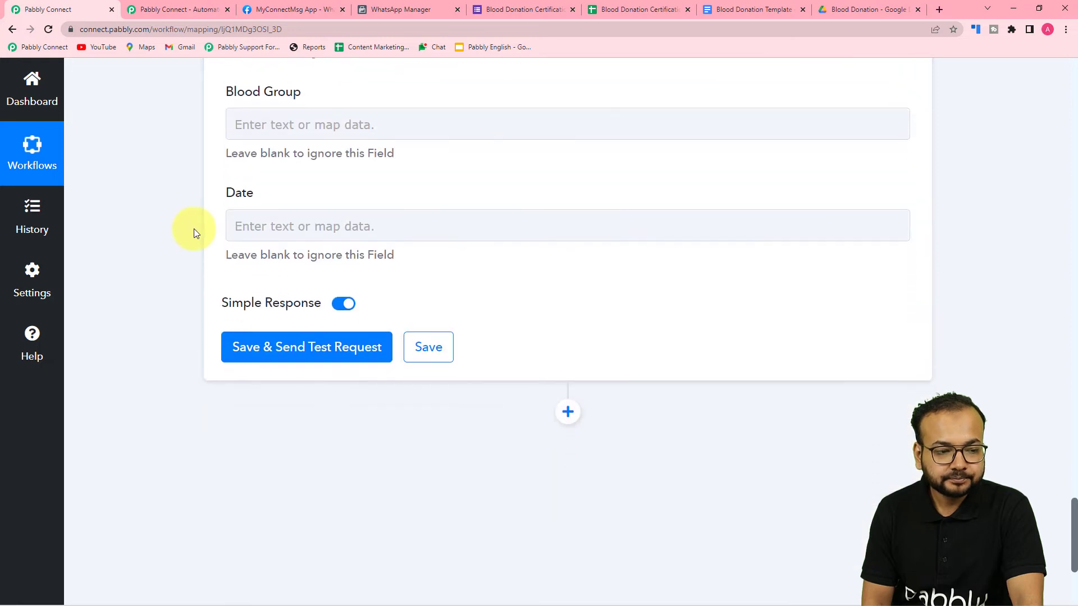
{"action": "left_click", "coordinate": [264, 130]}
{"action": "left_click", "coordinate": [313, 243]}
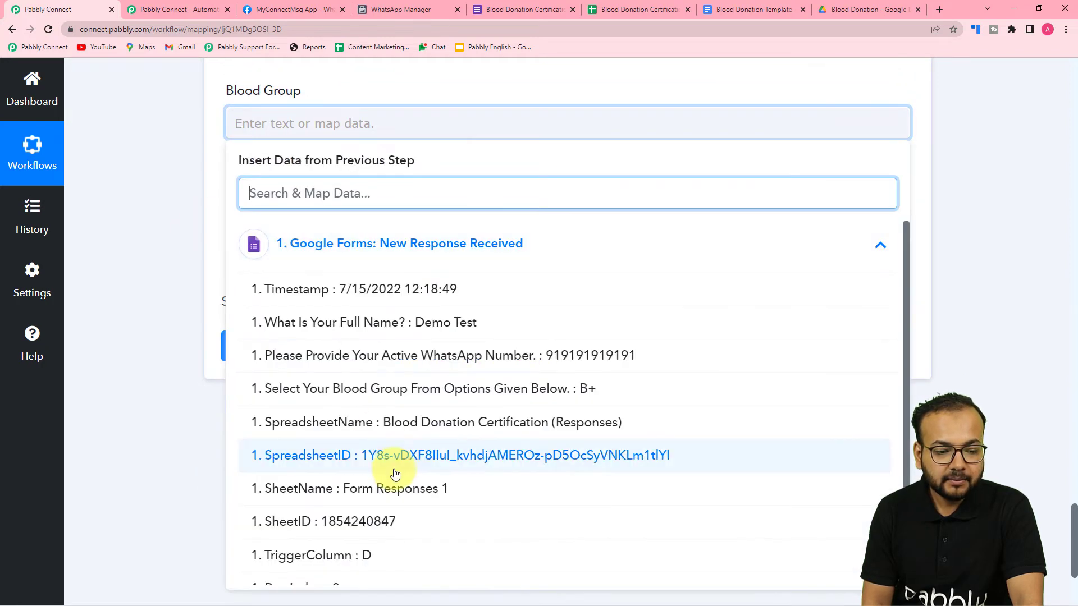
{"action": "left_click", "coordinate": [291, 375]}
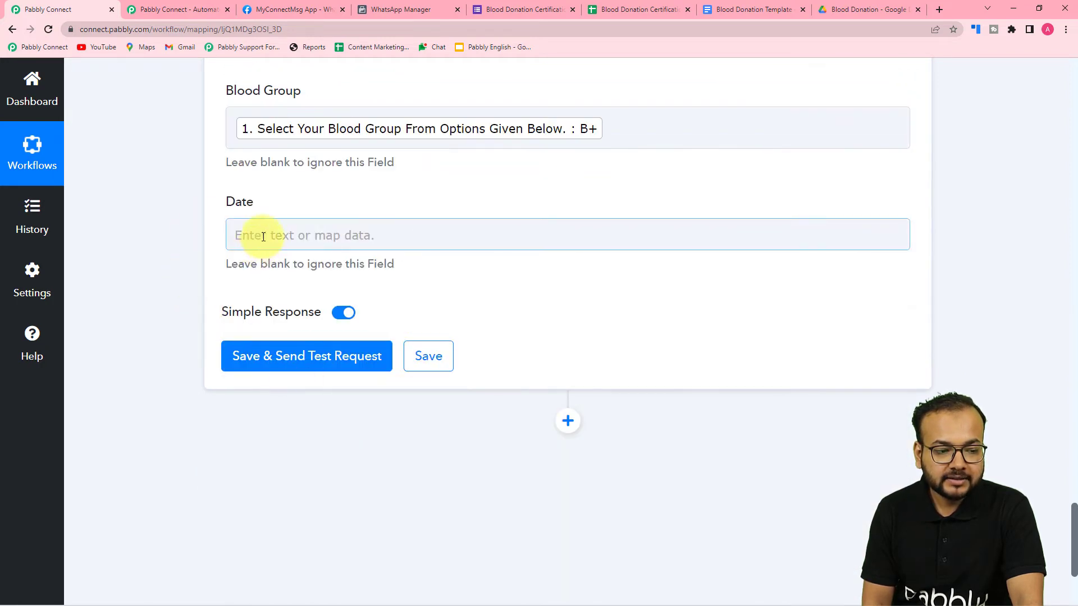
{"action": "left_click", "coordinate": [270, 232]}
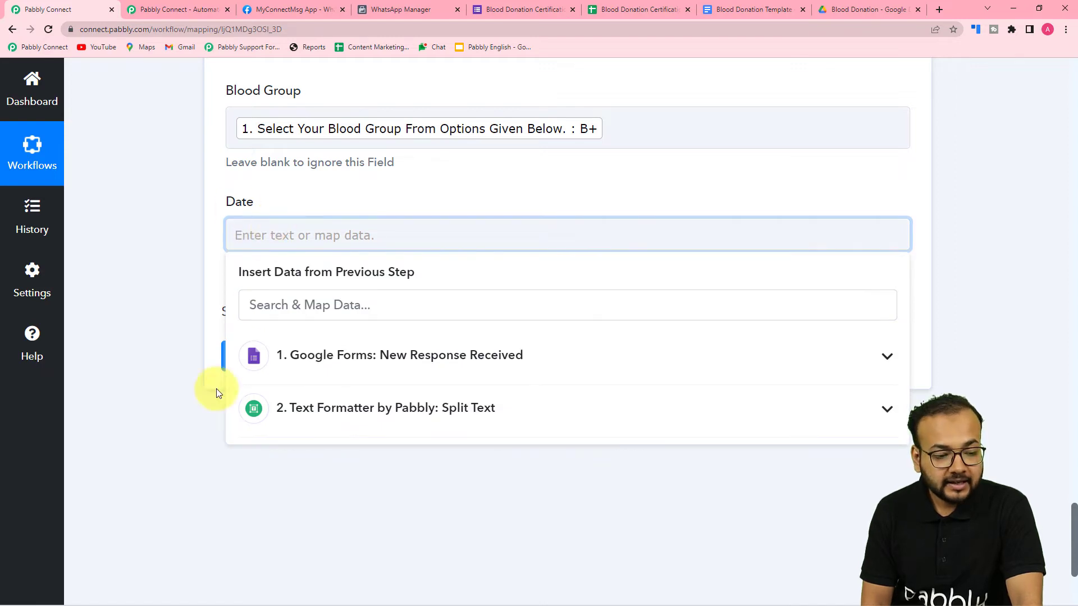
{"action": "left_click", "coordinate": [369, 422]}
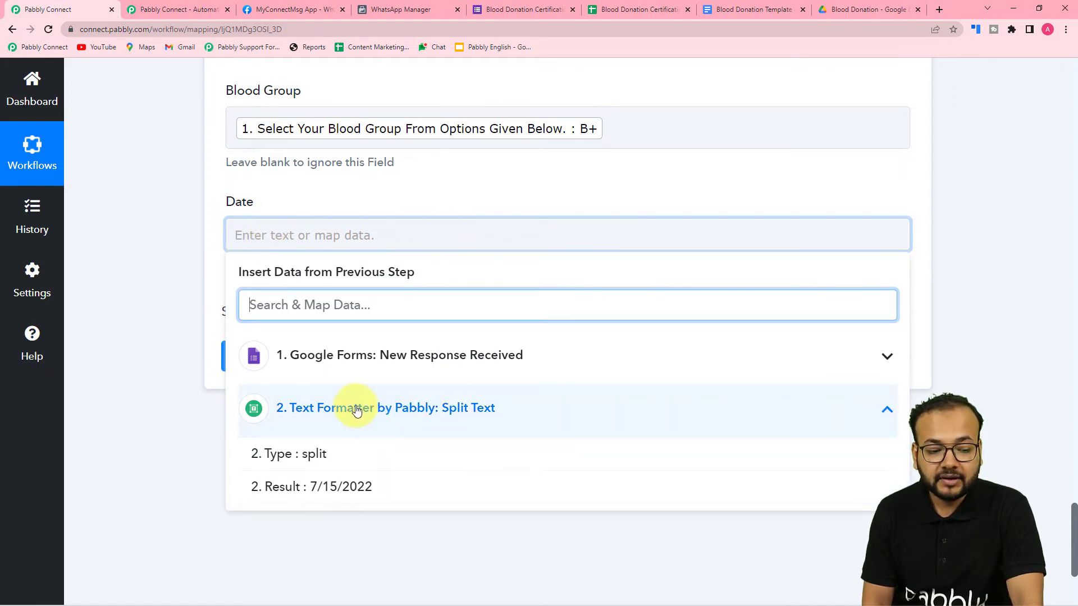
{"action": "left_click", "coordinate": [299, 488]}
{"action": "left_click", "coordinate": [167, 319]}
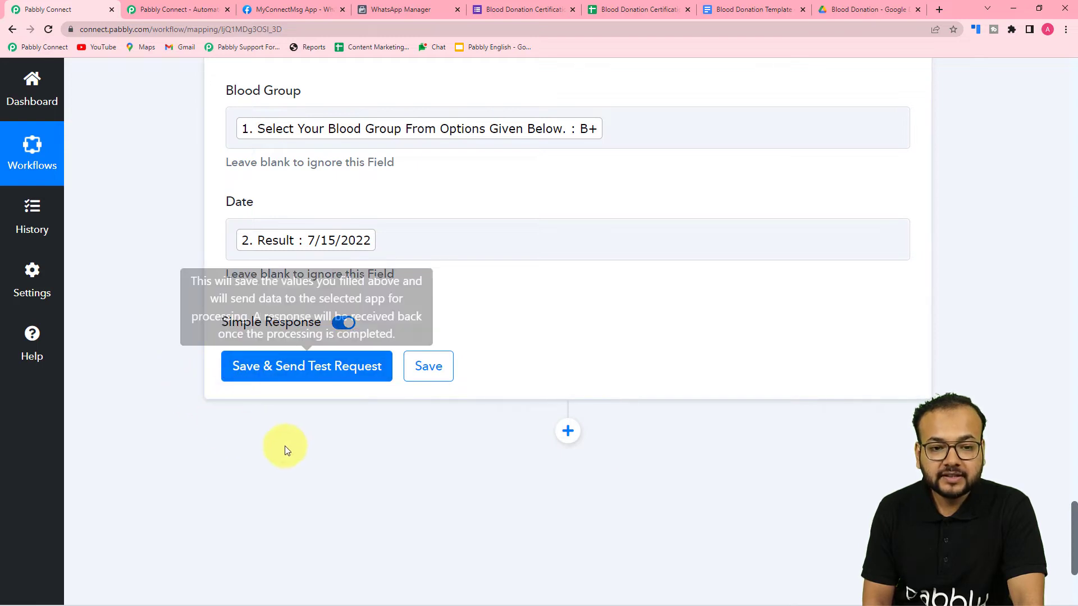
Check the Blood Donation folder in Google Drive, send the Google Docs test request and review the response received.
{"action": "left_click", "coordinate": [862, 14]}
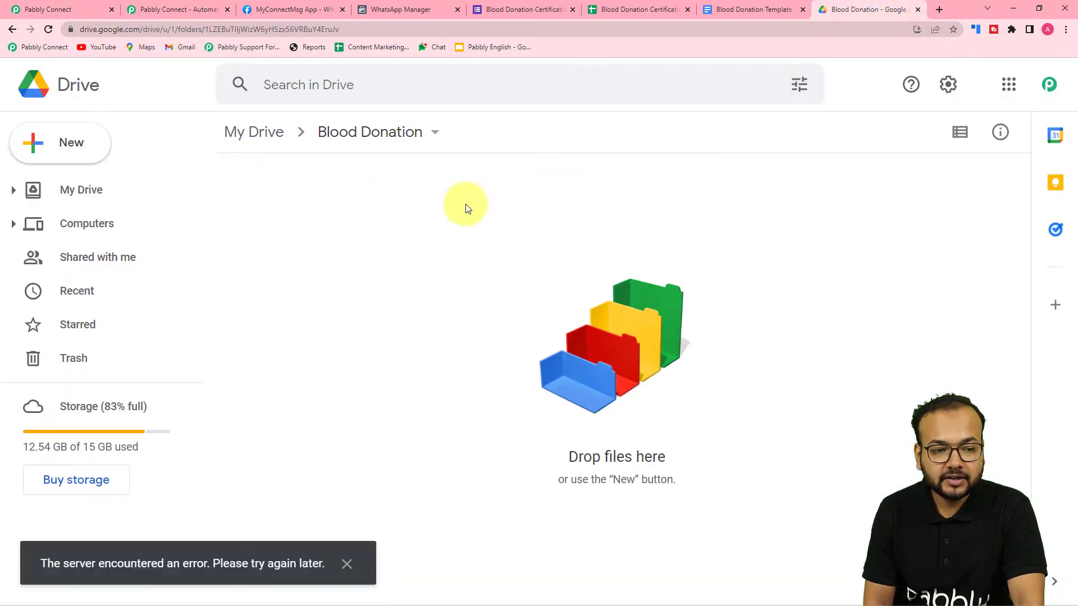
{"action": "left_click", "coordinate": [81, 10]}
{"action": "left_click", "coordinate": [238, 368]}
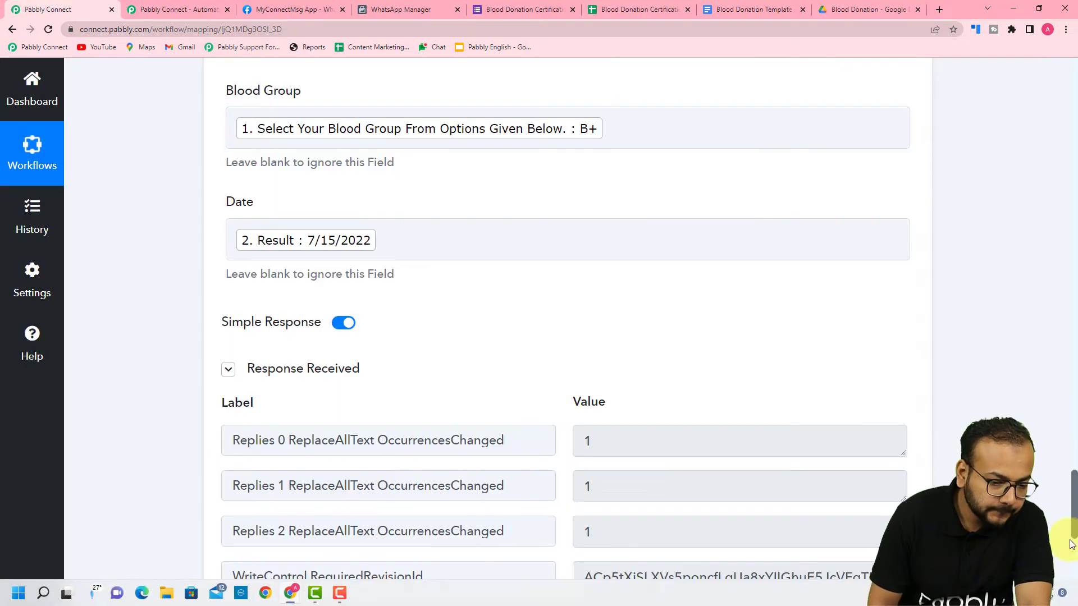
{"action": "scroll", "coordinate": [859, 301], "scroll_direction": "down", "scroll_amount": 3}
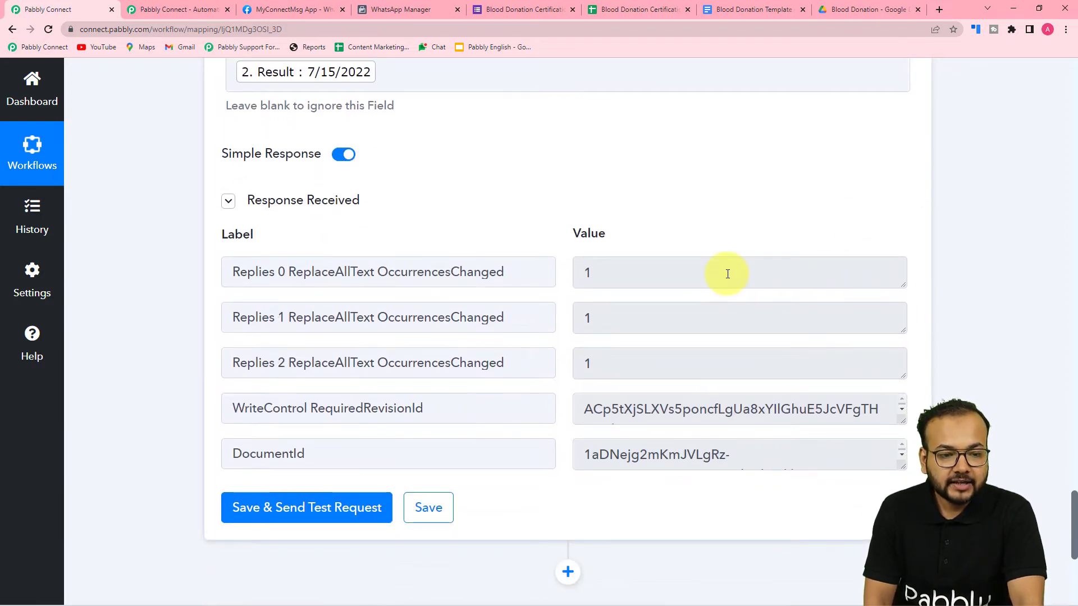
{"action": "scroll", "coordinate": [488, 363], "scroll_direction": "down", "scroll_amount": 1}
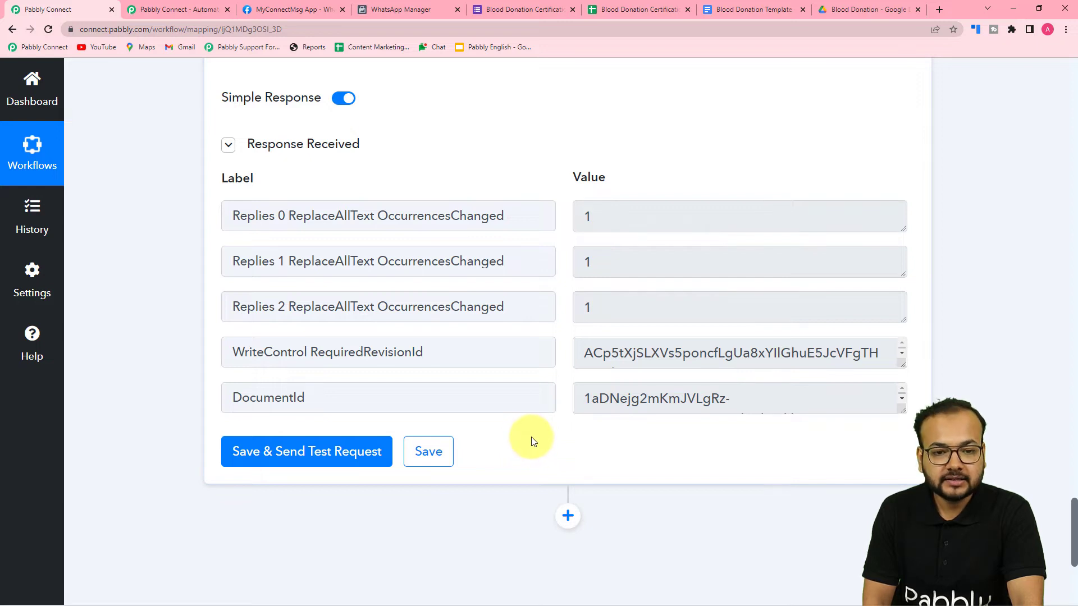
Open the generated Demo Test_B+ document from the Blood Donation folder in Google Drive and compare it with the mapped fields and the template.
{"action": "left_click", "coordinate": [838, 13]}
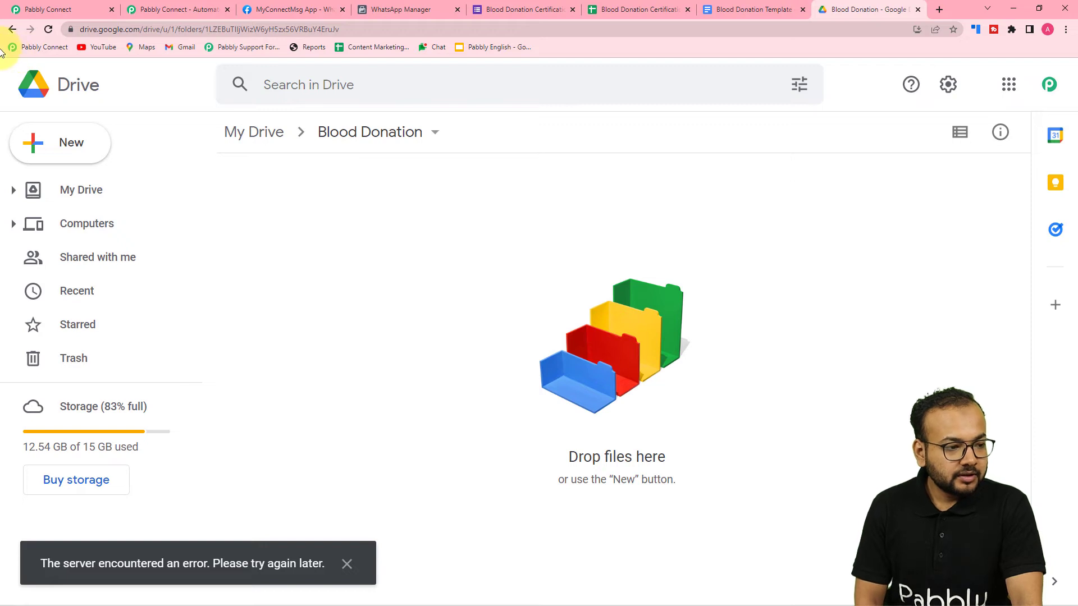
{"action": "left_click", "coordinate": [239, 133]}
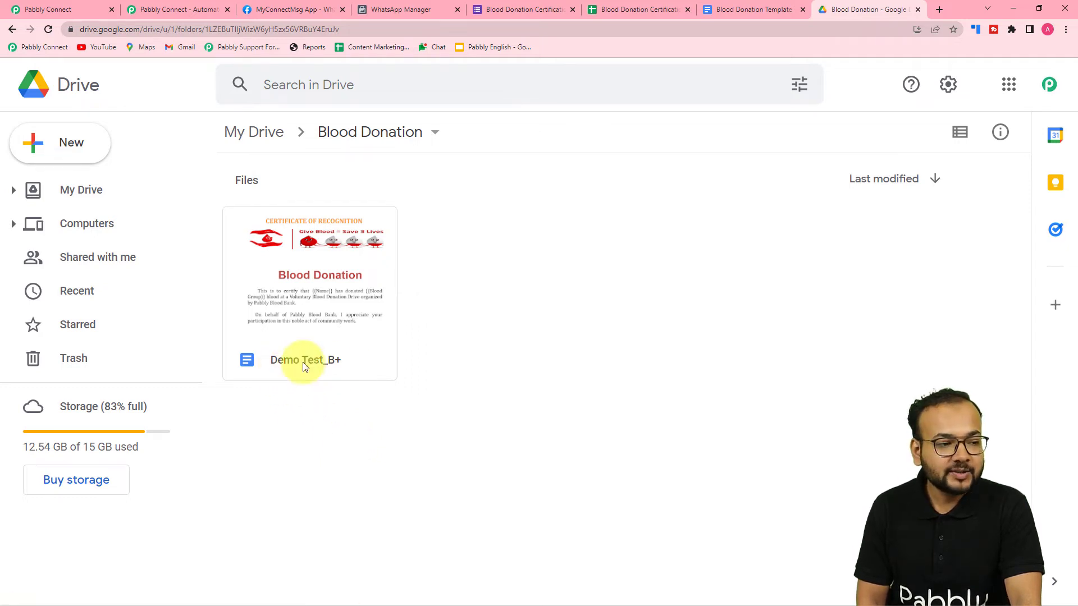
{"action": "left_click", "coordinate": [79, 8]}
{"action": "scroll", "coordinate": [275, 211], "scroll_direction": "up", "scroll_amount": 10}
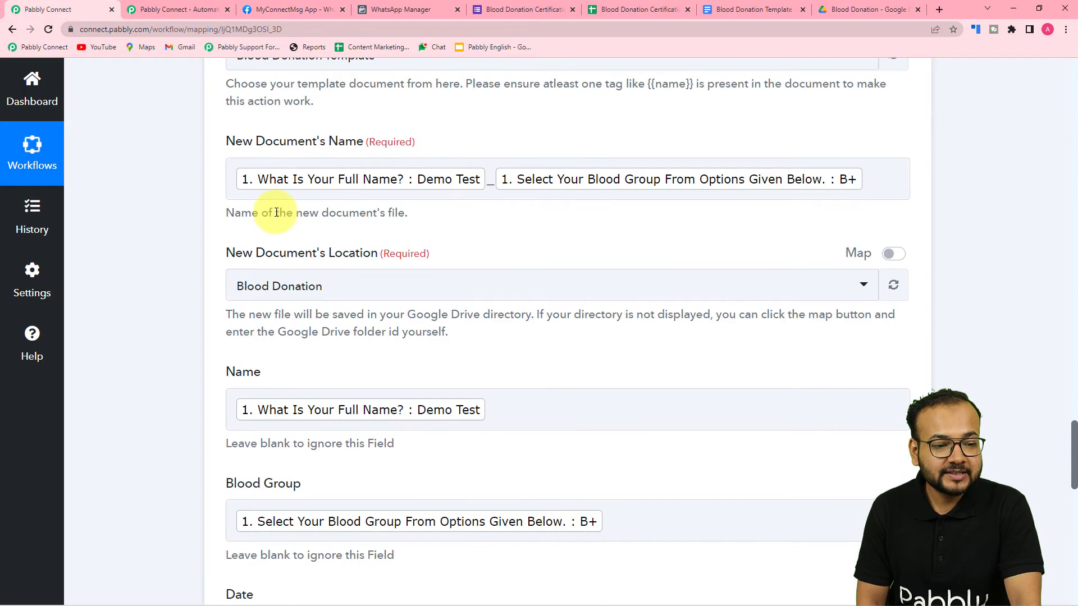
{"action": "scroll", "coordinate": [276, 211], "scroll_direction": "down", "scroll_amount": 2}
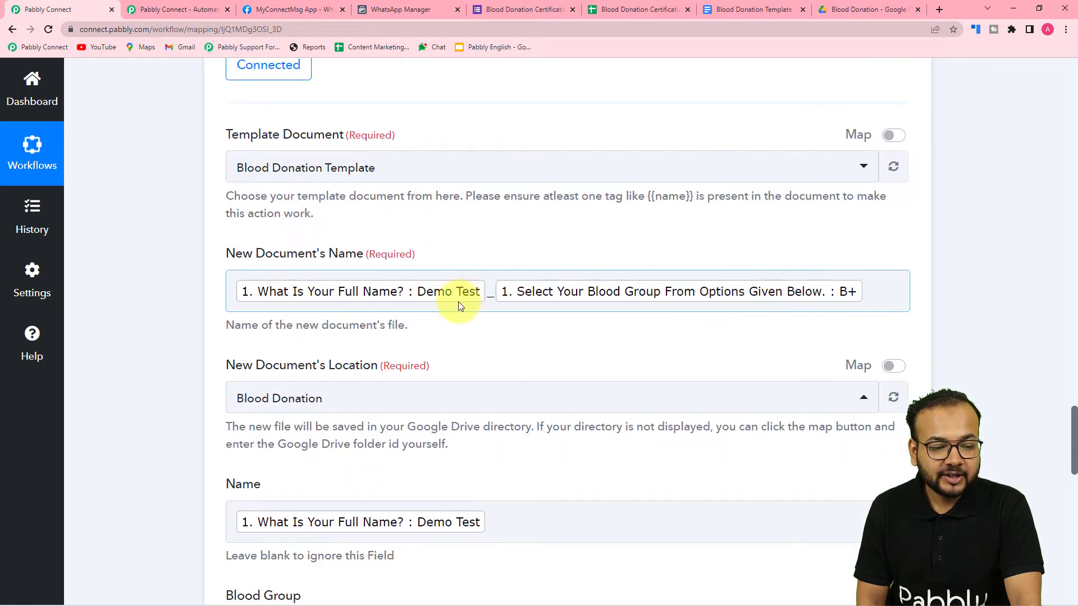
{"action": "left_click", "coordinate": [859, 6]}
{"action": "double_click", "coordinate": [279, 257]}
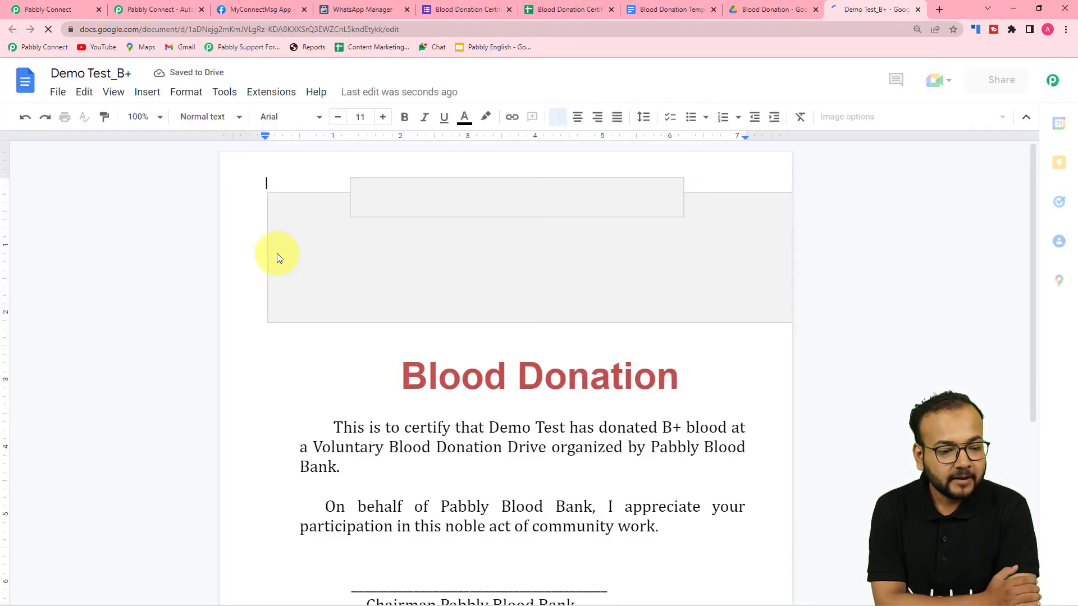
{"action": "scroll", "coordinate": [277, 258], "scroll_direction": "down", "scroll_amount": 3}
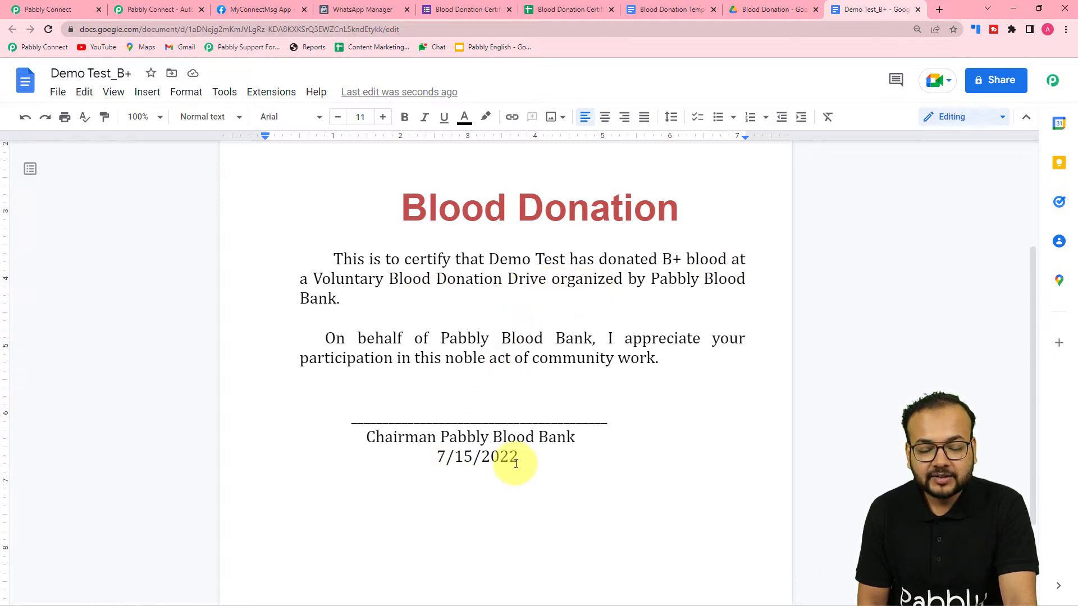
{"action": "left_click", "coordinate": [677, 10]}
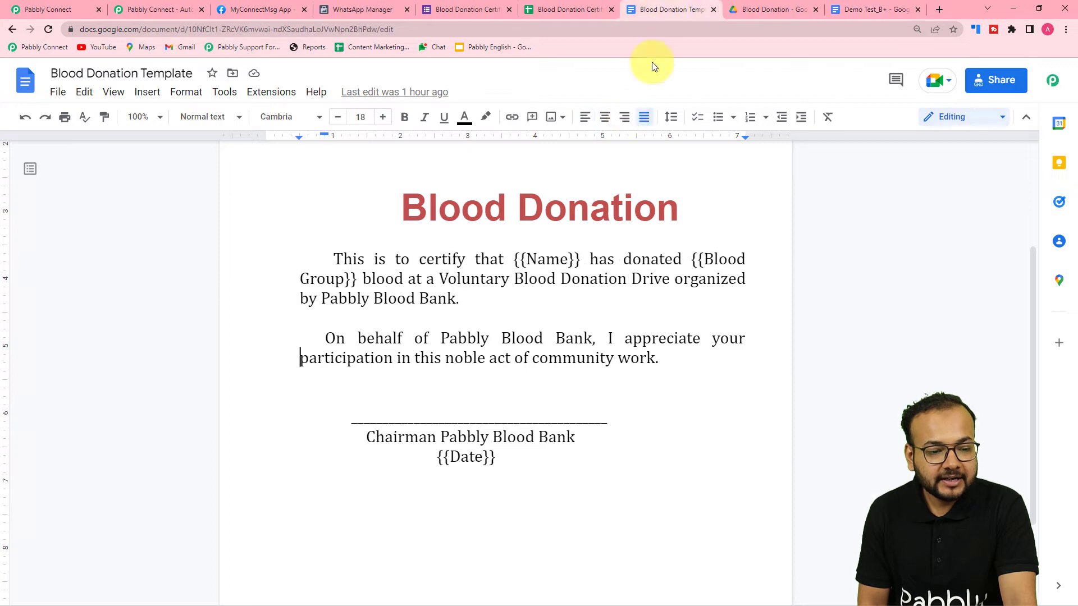
{"action": "left_click", "coordinate": [887, 9]}
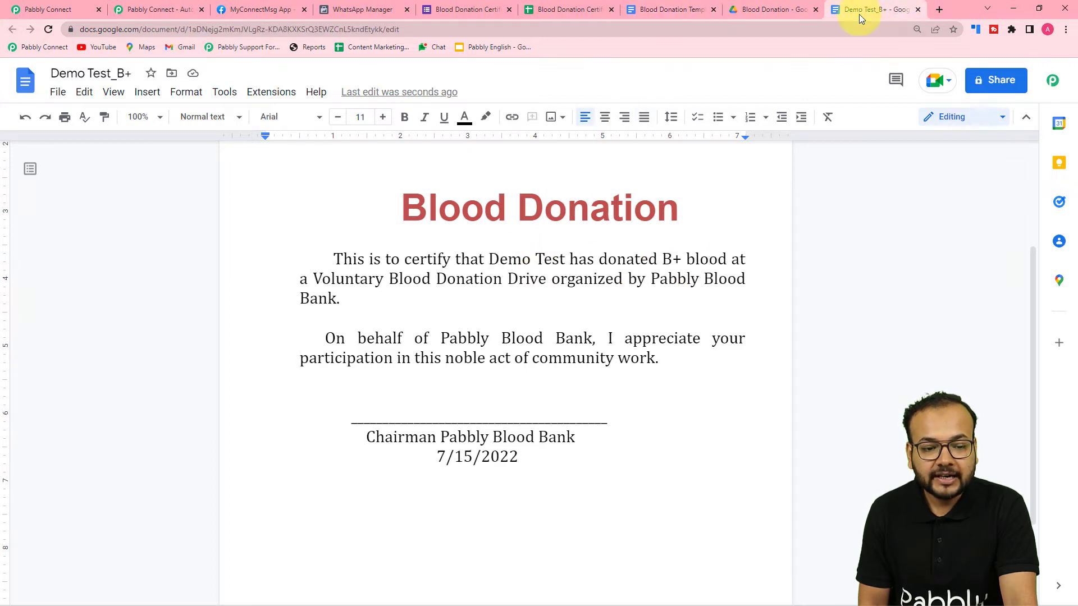
Add a Google Drive action after the Google Docs step in Pabbly Connect, with the event Share a File With Anyone.
{"action": "left_click", "coordinate": [50, 9]}
{"action": "scroll", "coordinate": [242, 275], "scroll_direction": "down", "scroll_amount": 6}
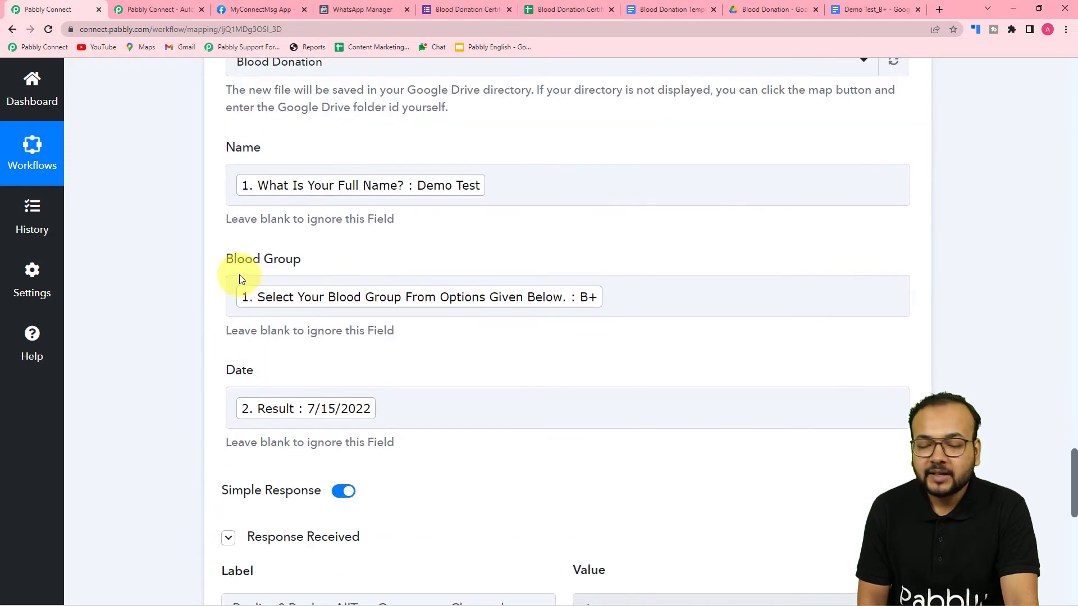
{"action": "scroll", "coordinate": [166, 279], "scroll_direction": "down", "scroll_amount": 10}
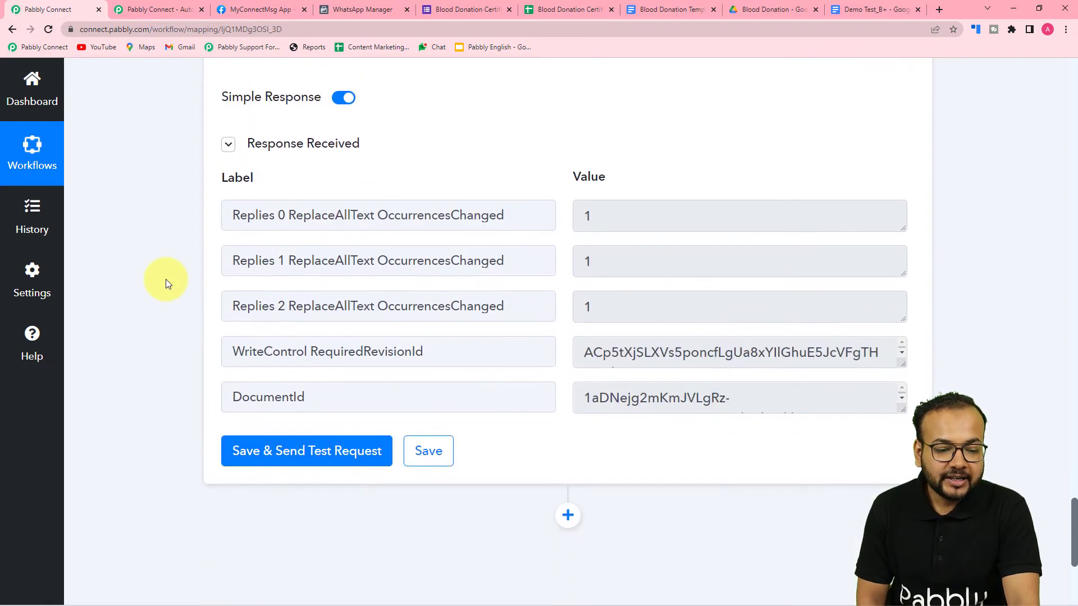
{"action": "scroll", "coordinate": [166, 283], "scroll_direction": "down", "scroll_amount": 2}
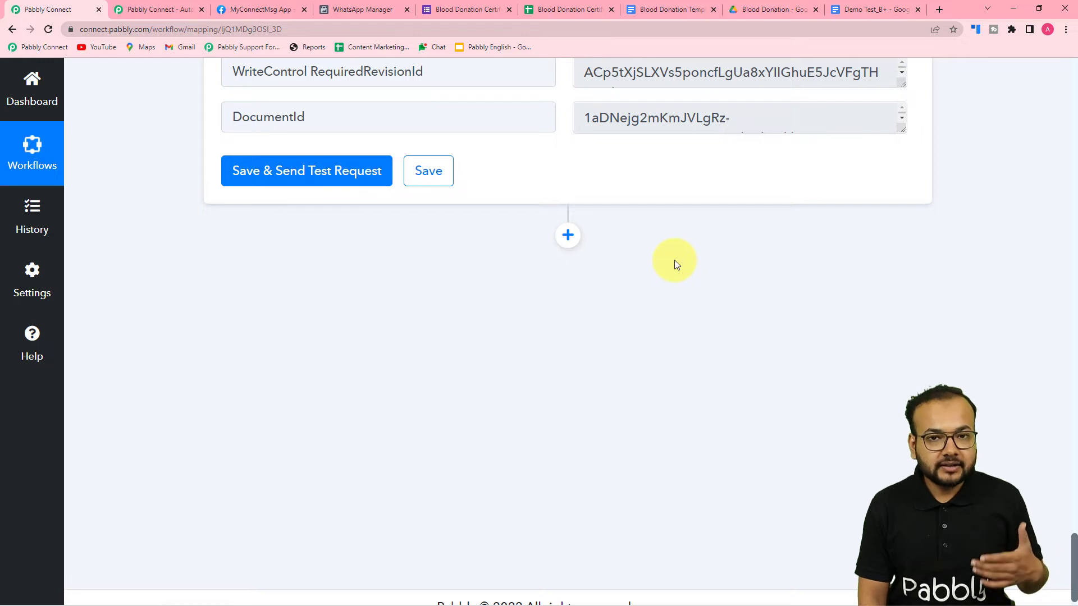
{"action": "left_click", "coordinate": [566, 238]}
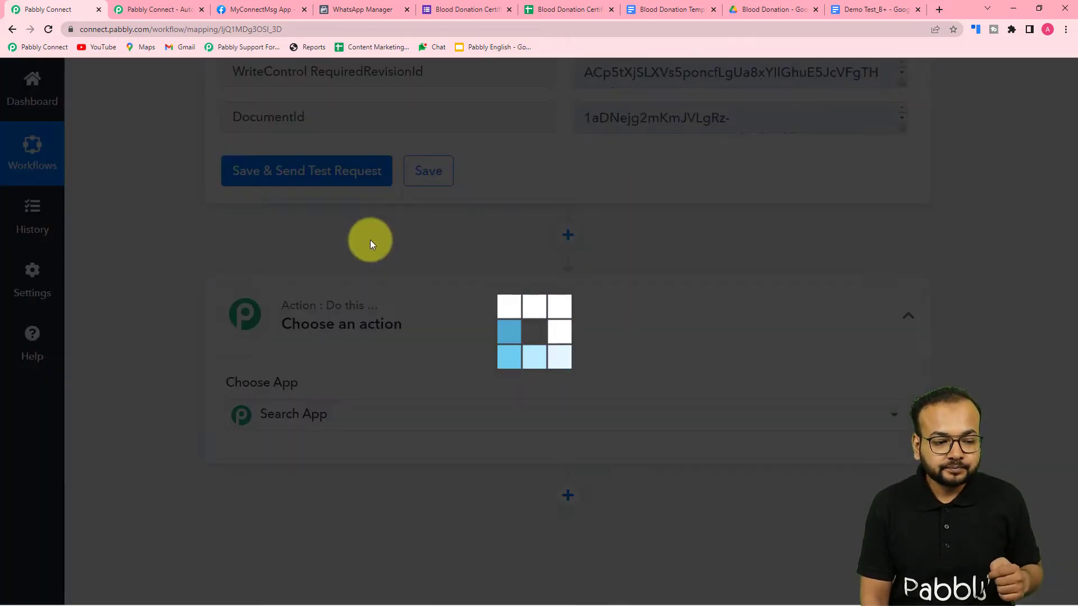
{"action": "scroll", "coordinate": [369, 240], "scroll_direction": "down", "scroll_amount": 3}
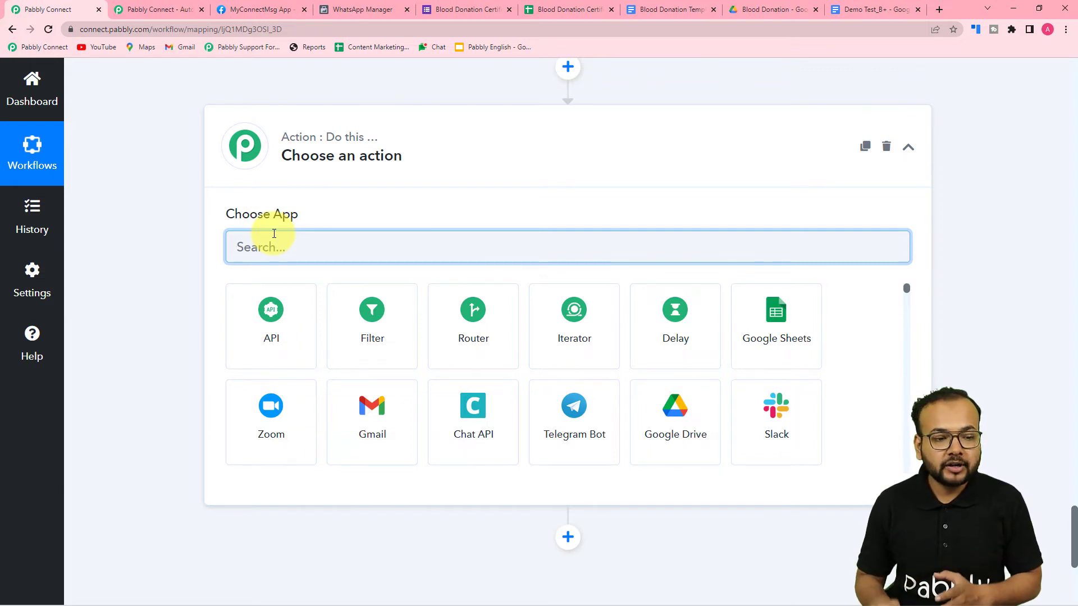
{"action": "left_click", "coordinate": [666, 420]}
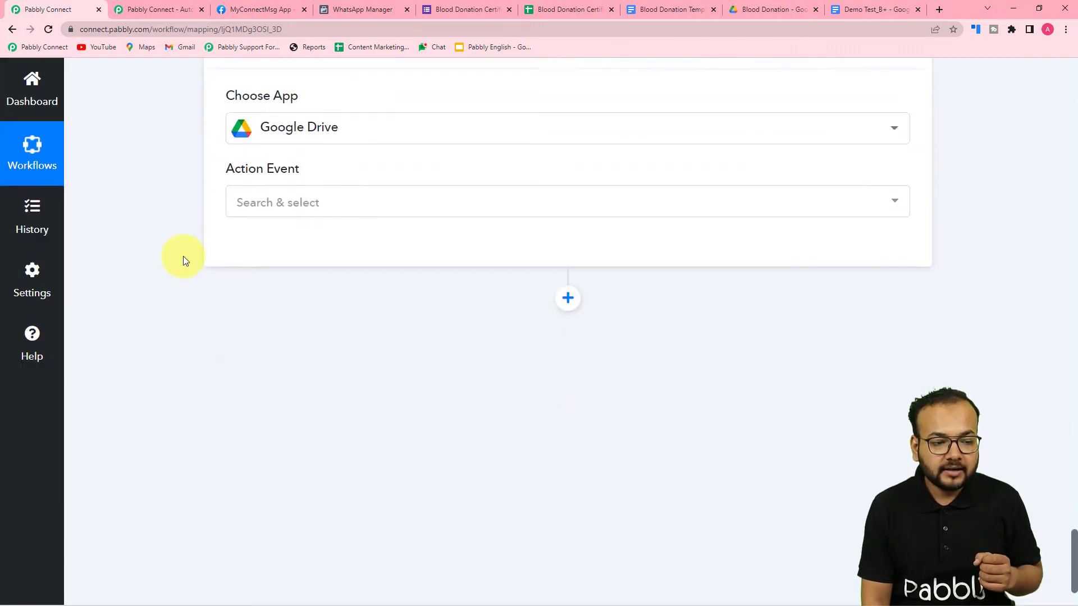
{"action": "left_click", "coordinate": [241, 162]}
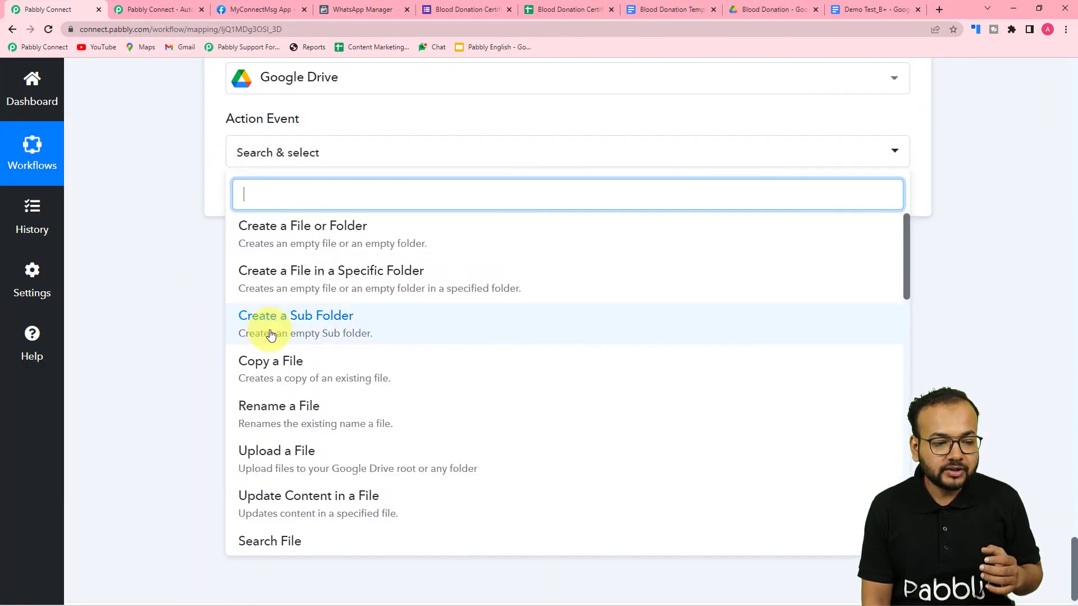
{"action": "scroll", "coordinate": [269, 336], "scroll_direction": "down", "scroll_amount": 6}
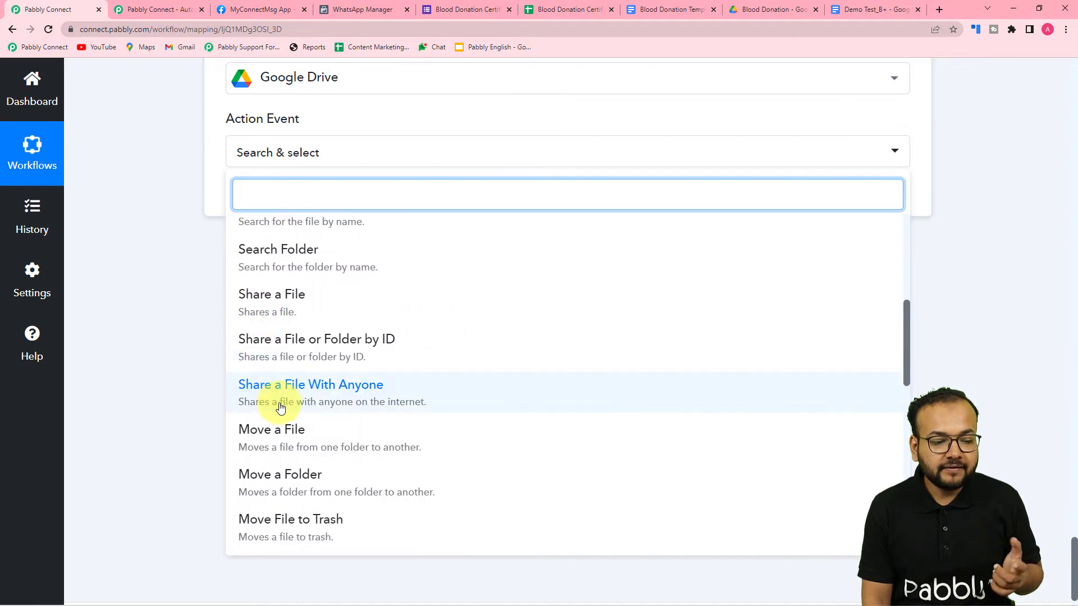
{"action": "left_click", "coordinate": [336, 390]}
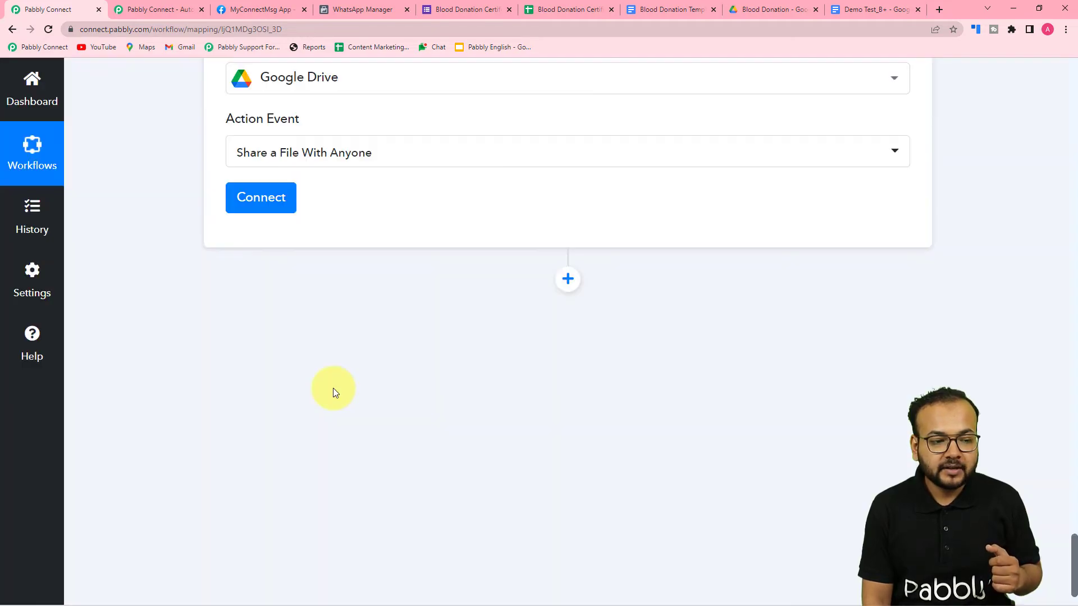
Connect the Google Drive step through a new connection, choosing the Google account and granting Pabbly Connect Drive the requested access.
{"action": "left_click", "coordinate": [260, 196]}
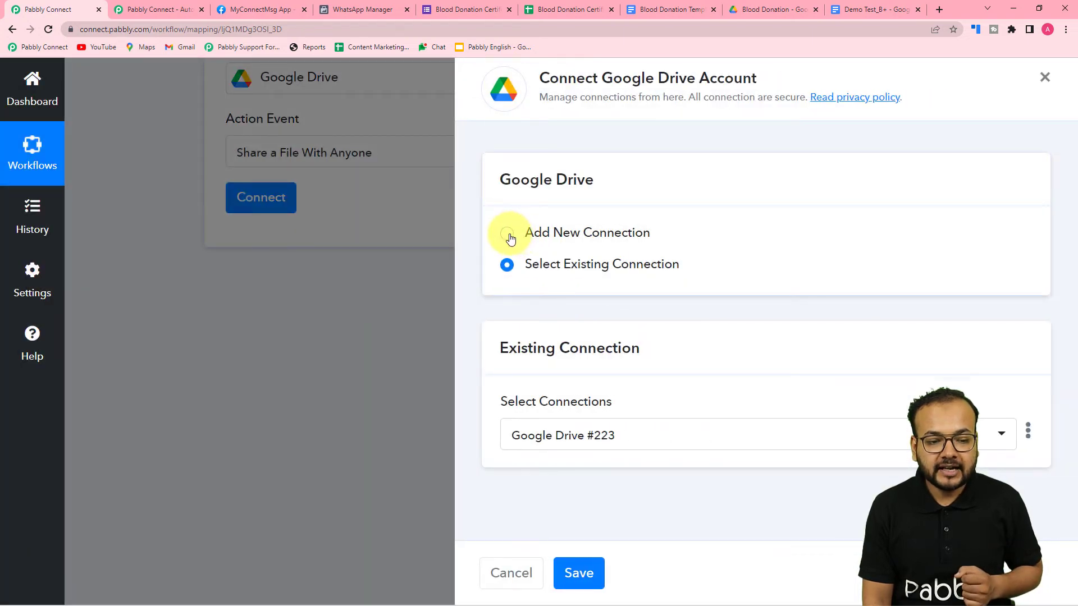
{"action": "left_click", "coordinate": [508, 235]}
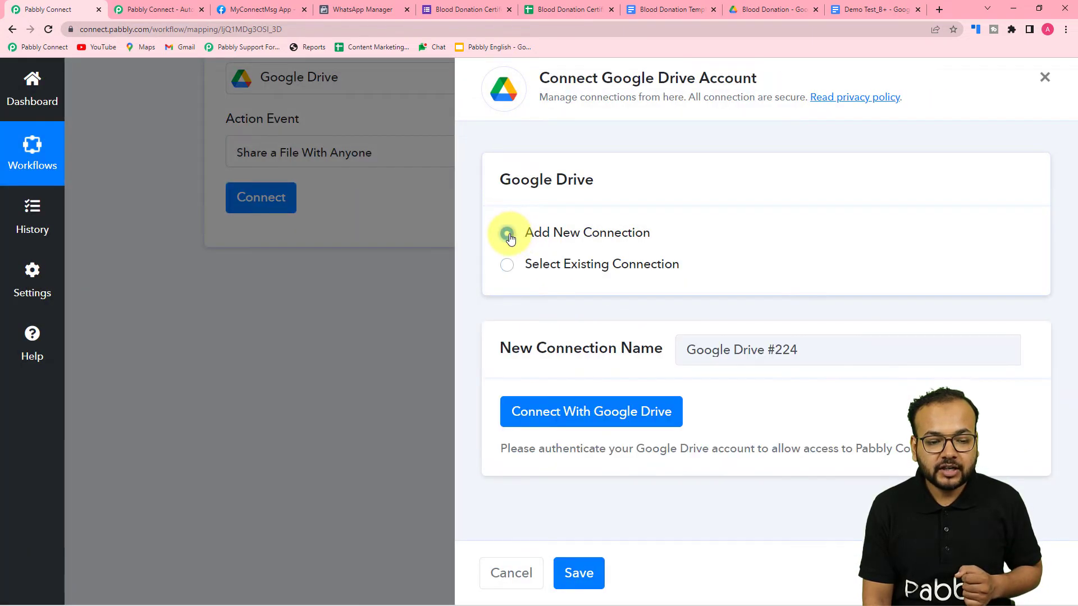
{"action": "left_click", "coordinate": [537, 412]}
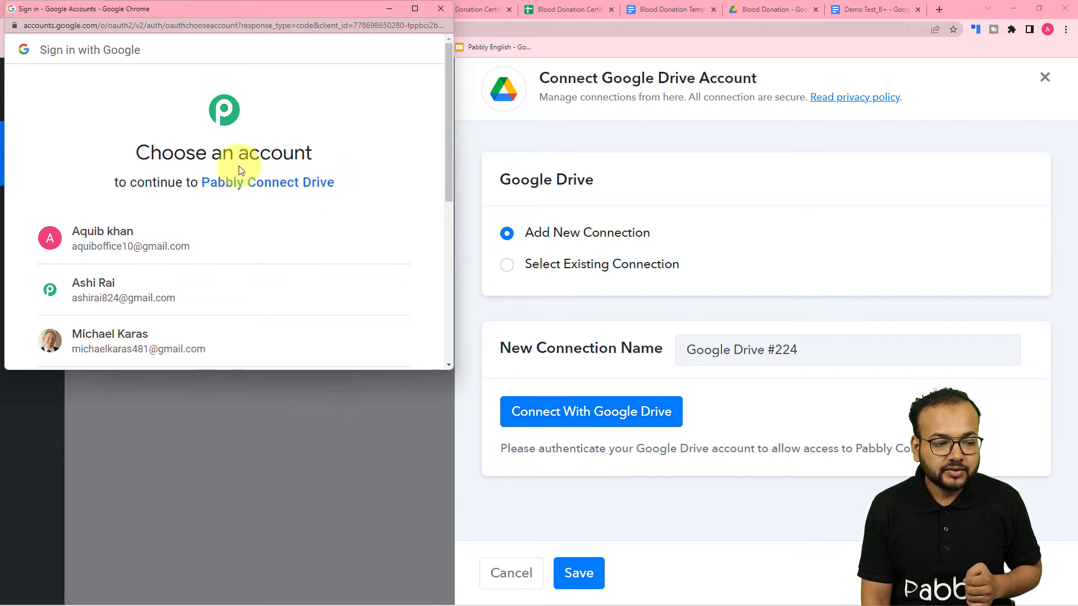
{"action": "left_click", "coordinate": [113, 289]}
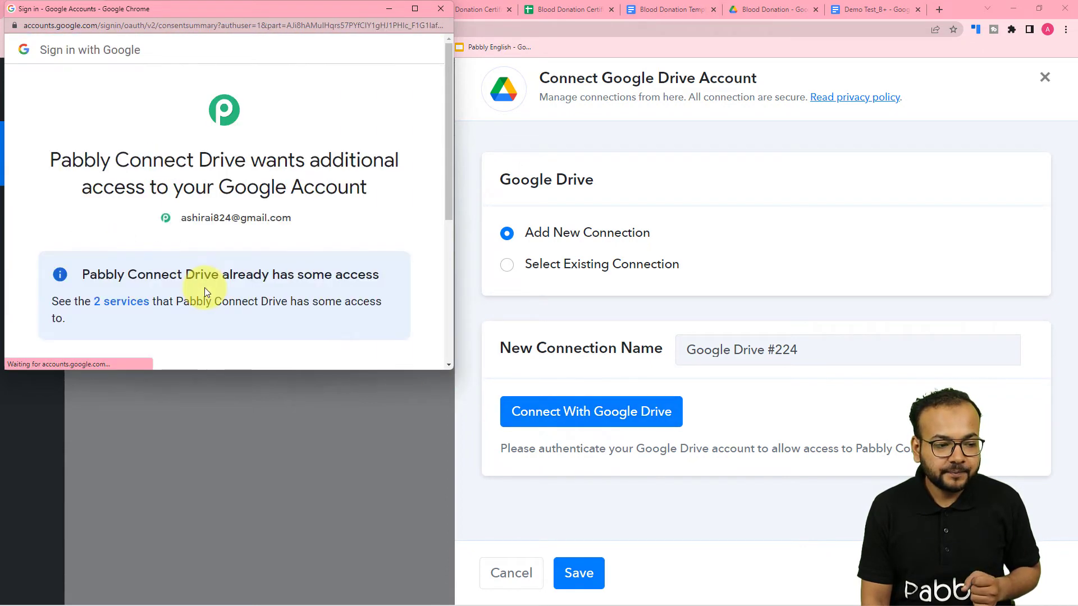
{"action": "scroll", "coordinate": [219, 211], "scroll_direction": "down", "scroll_amount": 2}
{"action": "scroll", "coordinate": [222, 214], "scroll_direction": "down", "scroll_amount": 3}
{"action": "left_click", "coordinate": [304, 257]}
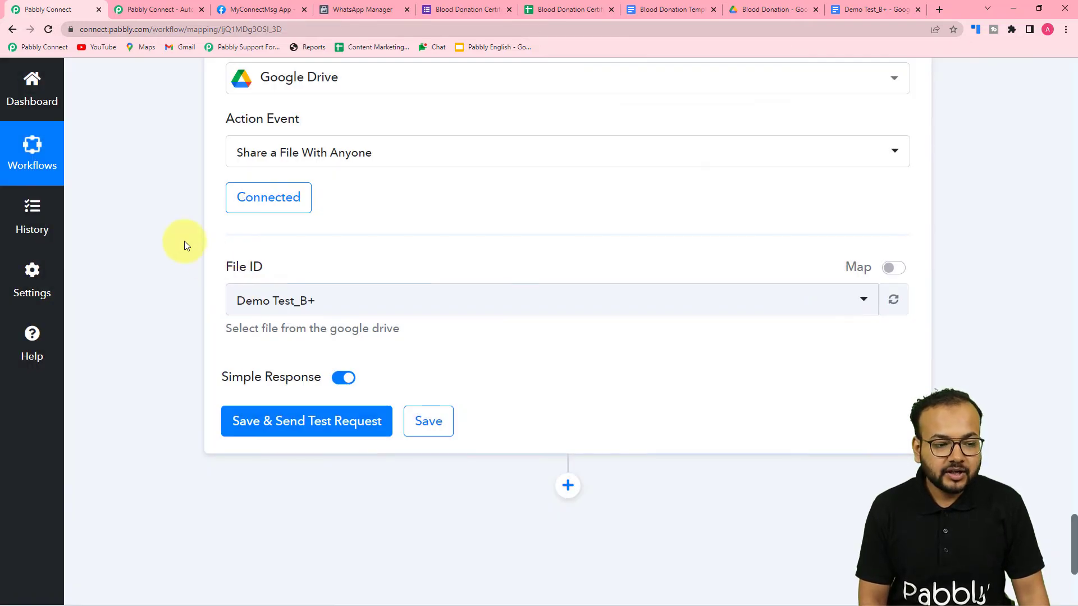
Enable mapping for the Google Drive step's File ID and replace its value with the DocumentId from the Google Docs: Create Document from Template step.
{"action": "scroll", "coordinate": [184, 241], "scroll_direction": "down", "scroll_amount": 2}
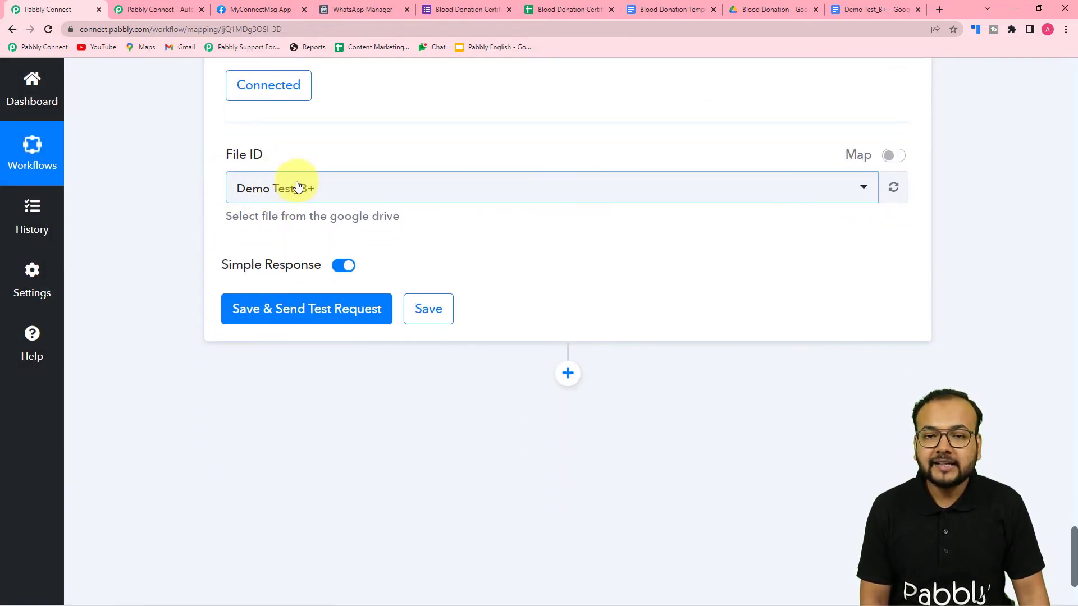
{"action": "scroll", "coordinate": [397, 207], "scroll_direction": "up", "scroll_amount": 8}
{"action": "scroll", "coordinate": [399, 211], "scroll_direction": "up", "scroll_amount": 4}
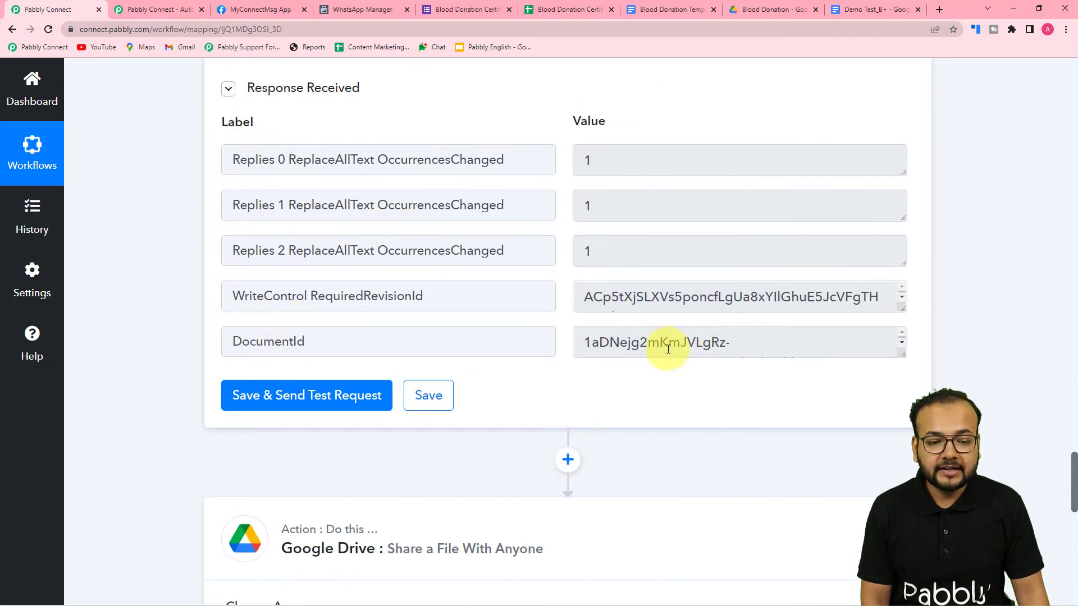
{"action": "scroll", "coordinate": [896, 355], "scroll_direction": "down", "scroll_amount": 1}
{"action": "scroll", "coordinate": [561, 330], "scroll_direction": "down", "scroll_amount": 8}
{"action": "scroll", "coordinate": [313, 297], "scroll_direction": "down", "scroll_amount": 3}
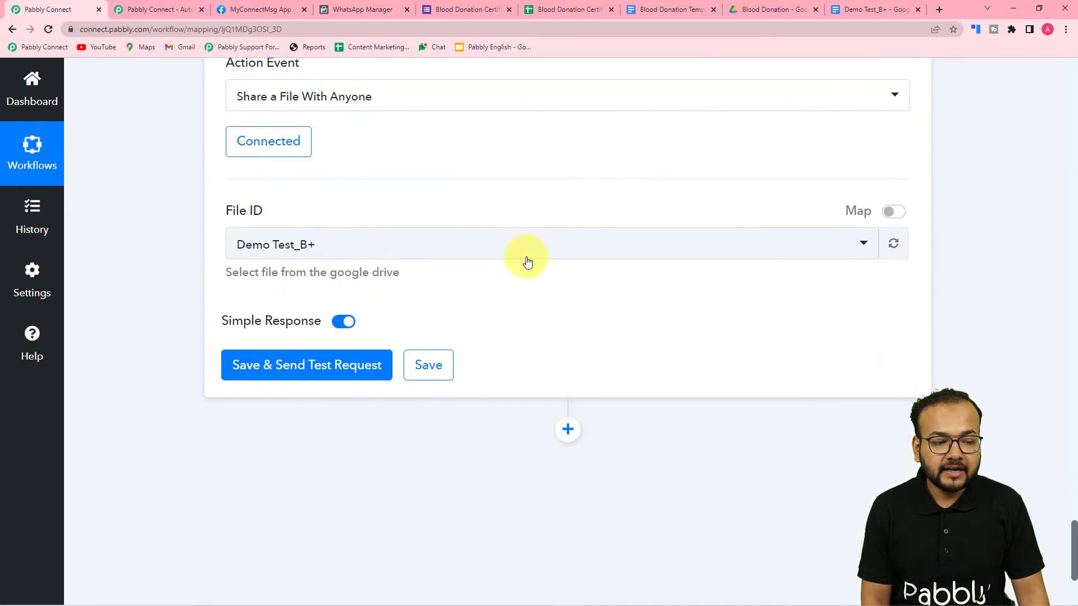
{"action": "left_click", "coordinate": [897, 213]}
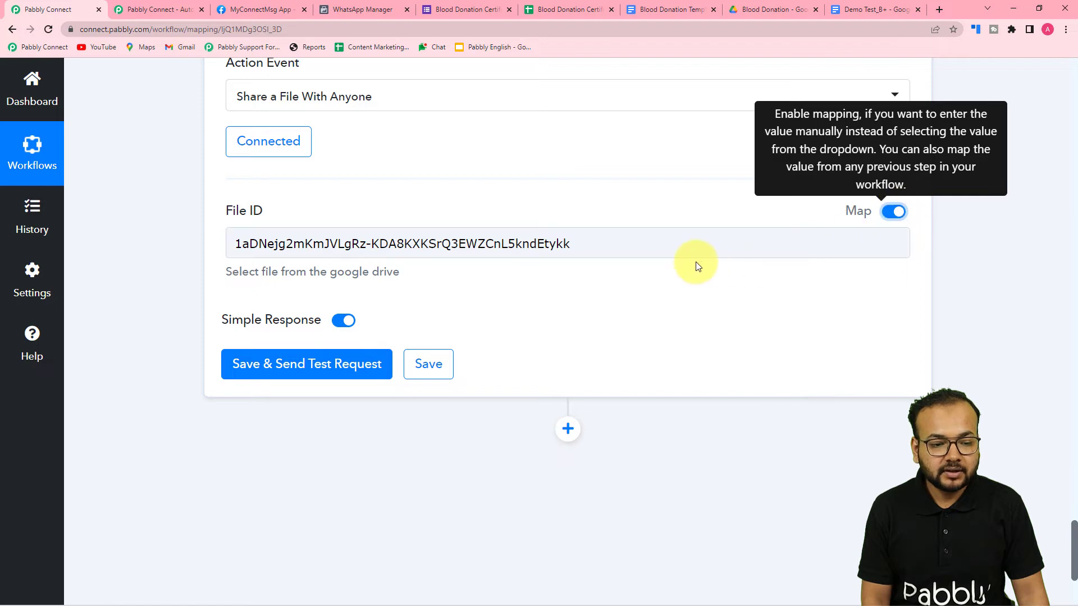
{"action": "left_click", "coordinate": [498, 248]}
{"action": "key", "text": "ctrl+a"}
{"action": "key", "text": "BackSpace"}
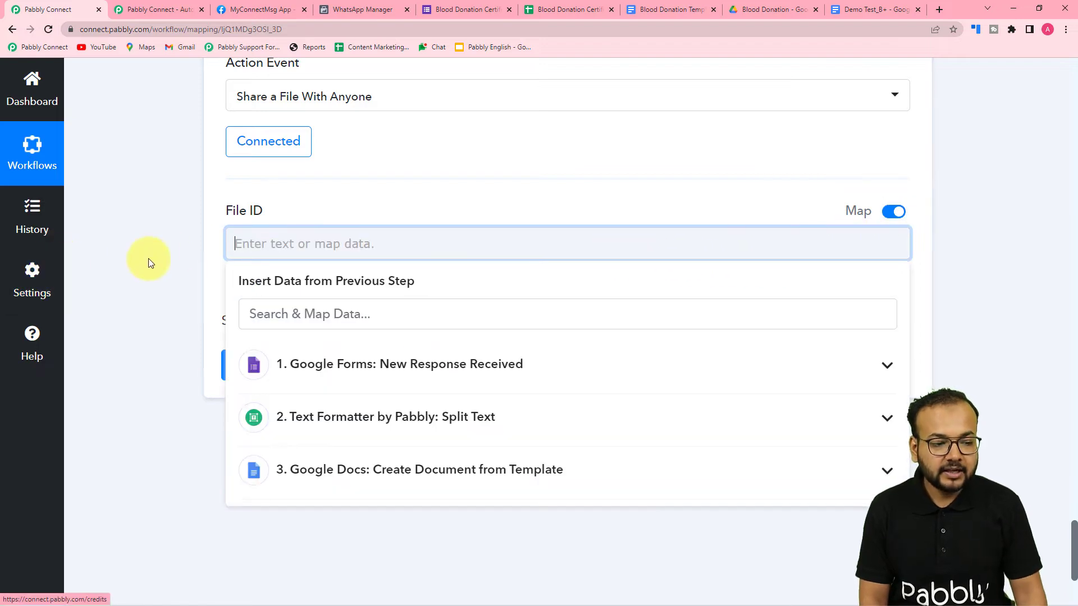
{"action": "scroll", "coordinate": [236, 247], "scroll_direction": "down", "scroll_amount": 2}
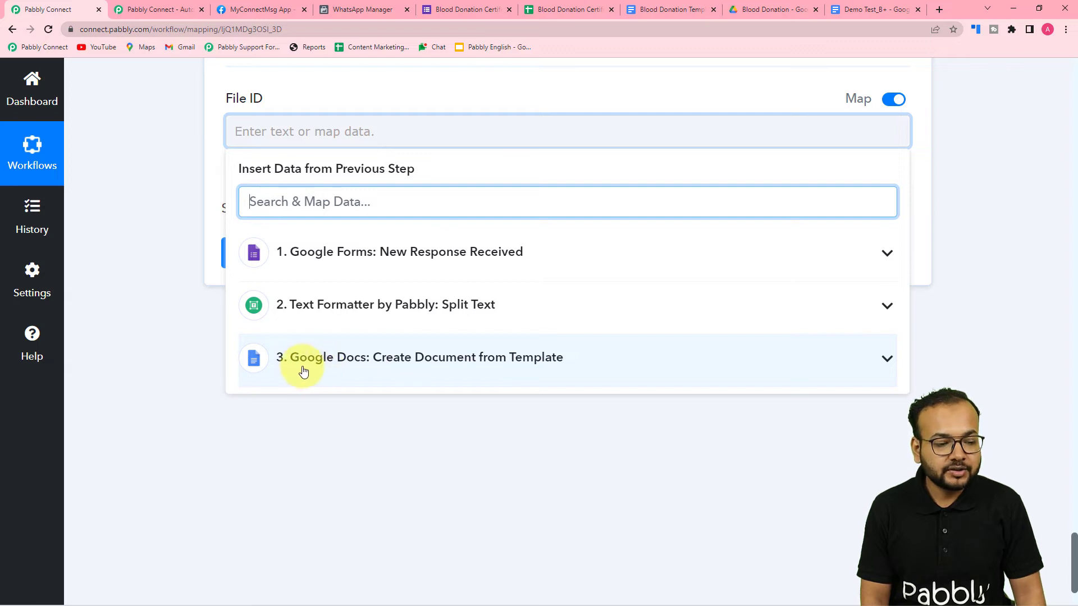
{"action": "left_click", "coordinate": [375, 365]}
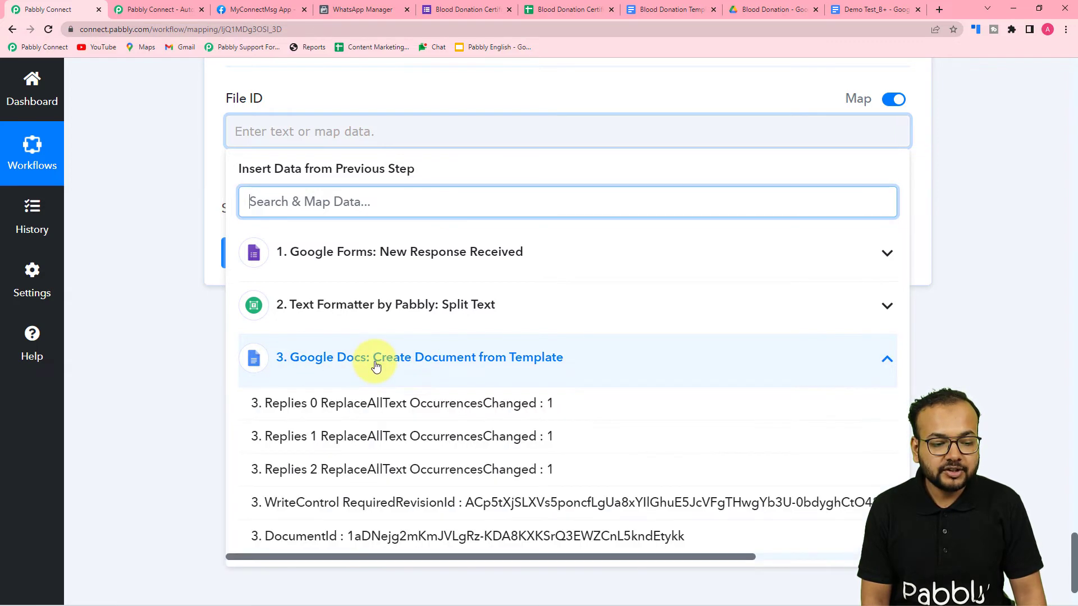
{"action": "left_click", "coordinate": [348, 535]}
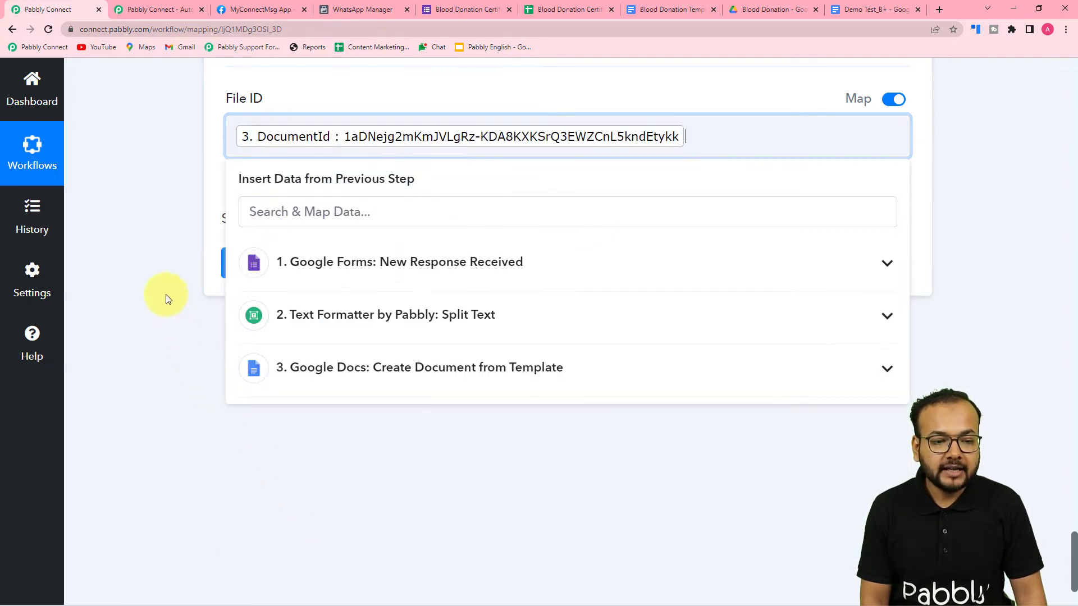
{"action": "left_click", "coordinate": [166, 294]}
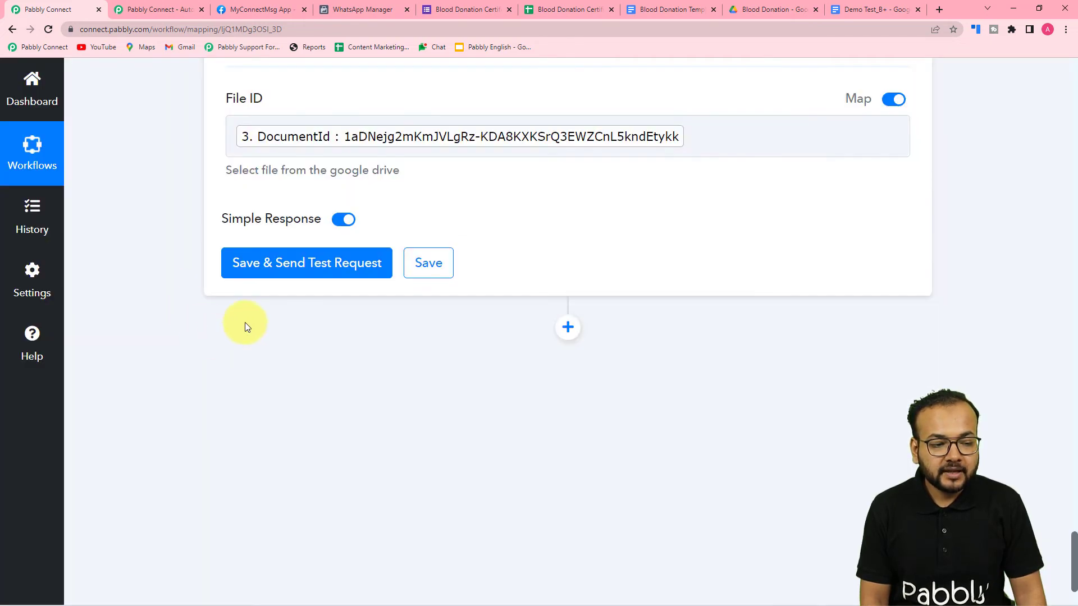
Save and send the Google Drive test request, review the response received and enlarge the Res2 ExportLinks Application/pdf value to show the full link.
{"action": "left_click", "coordinate": [265, 265]}
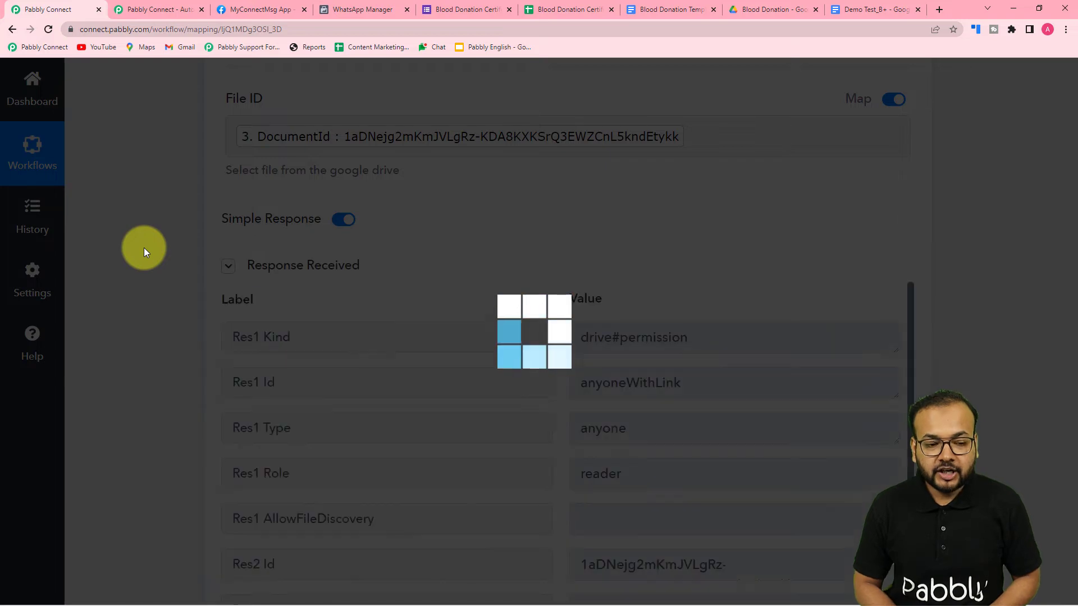
{"action": "scroll", "coordinate": [141, 248], "scroll_direction": "down", "scroll_amount": 3}
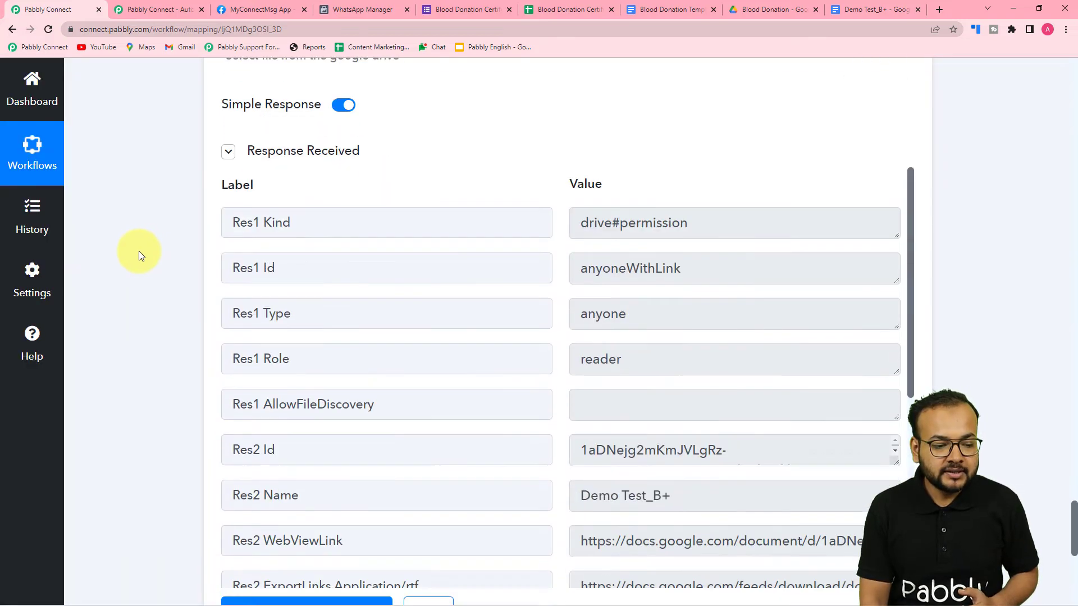
{"action": "scroll", "coordinate": [325, 280], "scroll_direction": "down", "scroll_amount": 3}
{"action": "scroll", "coordinate": [327, 279], "scroll_direction": "down", "scroll_amount": 2}
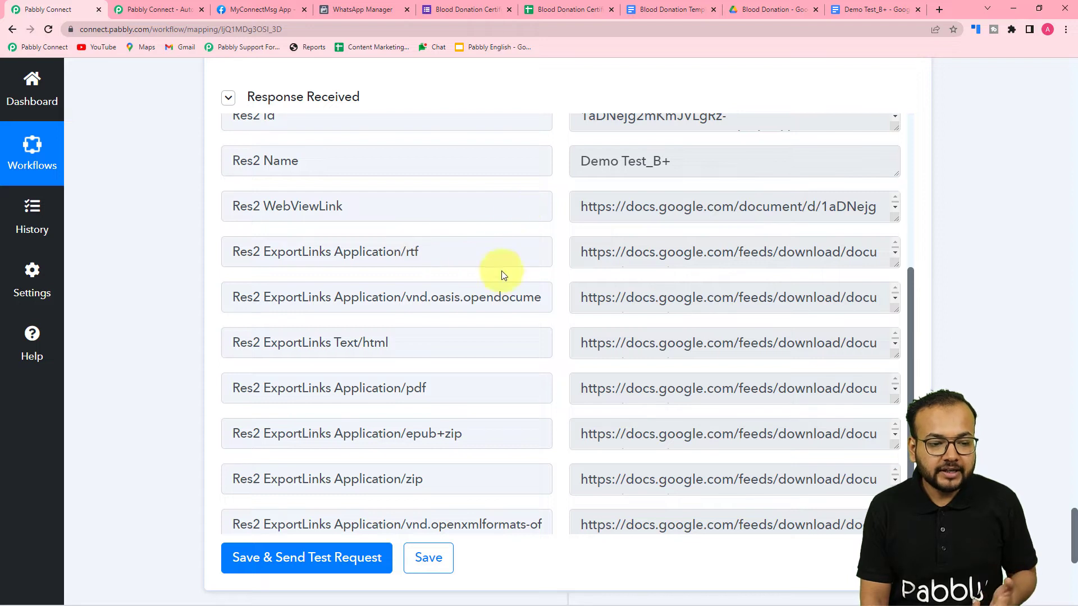
{"action": "scroll", "coordinate": [500, 272], "scroll_direction": "down", "scroll_amount": 1}
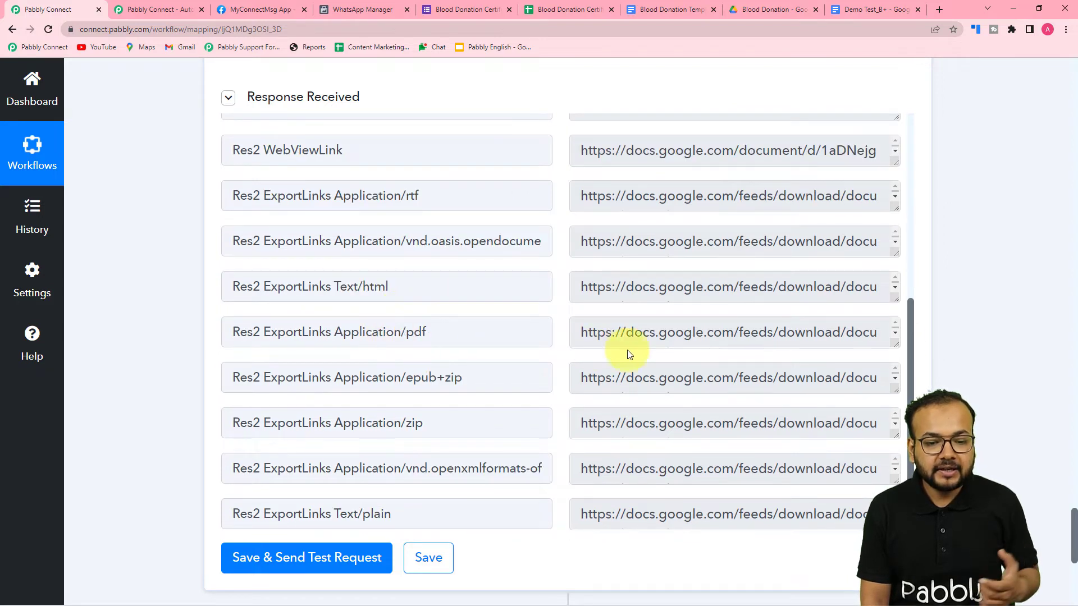
{"action": "left_click_drag", "start_coordinate": [891, 344], "coordinate": [895, 462]}
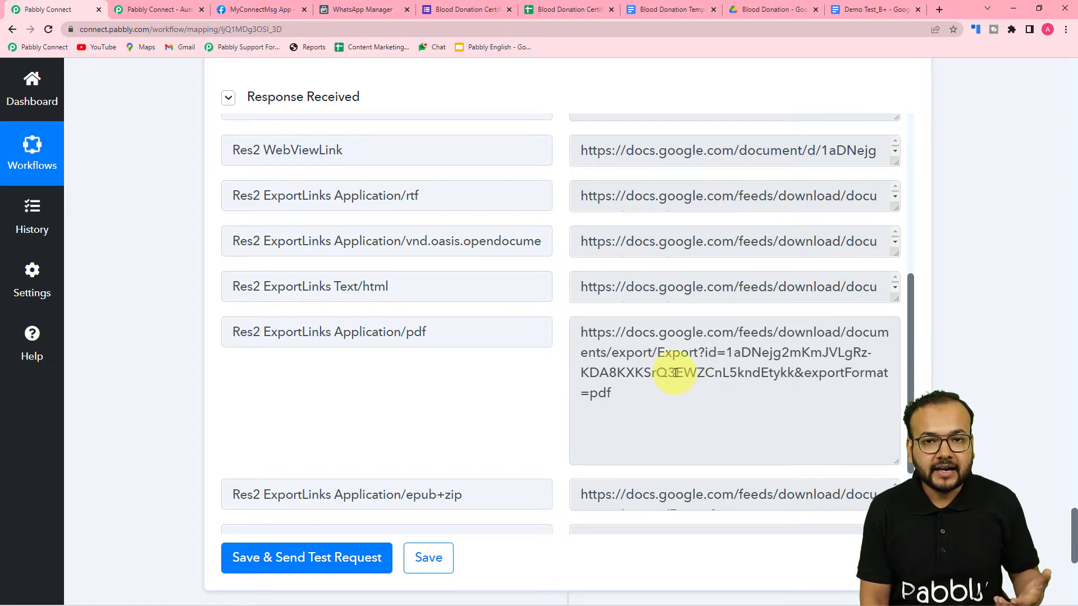
Add a WhatsApp Cloud API action after the Google Drive step, with the event Send Template Message.
{"action": "scroll", "coordinate": [172, 272], "scroll_direction": "down", "scroll_amount": 7}
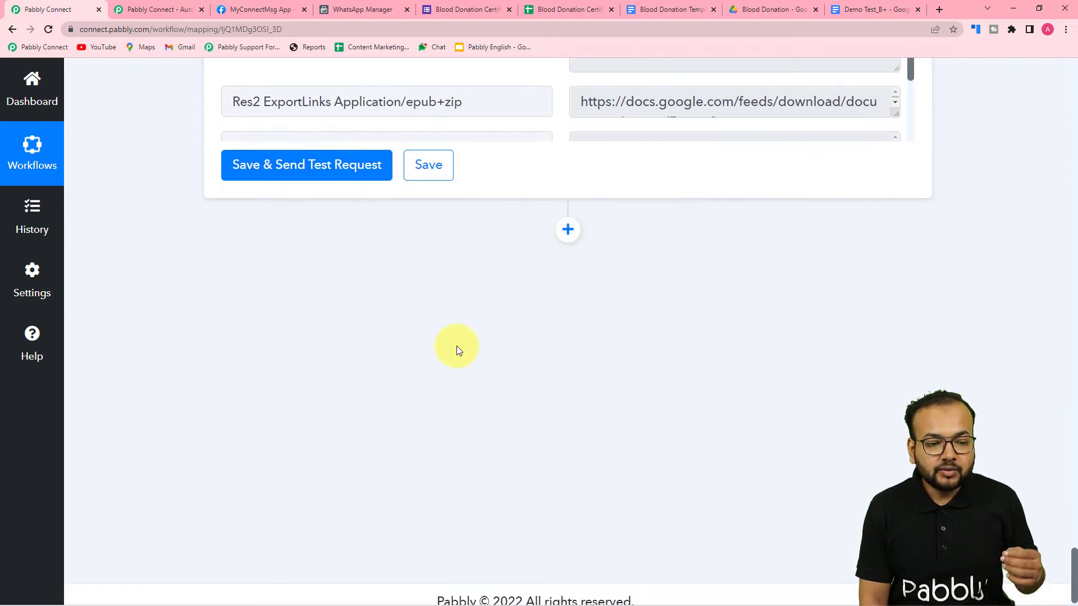
{"action": "left_click", "coordinate": [567, 230]}
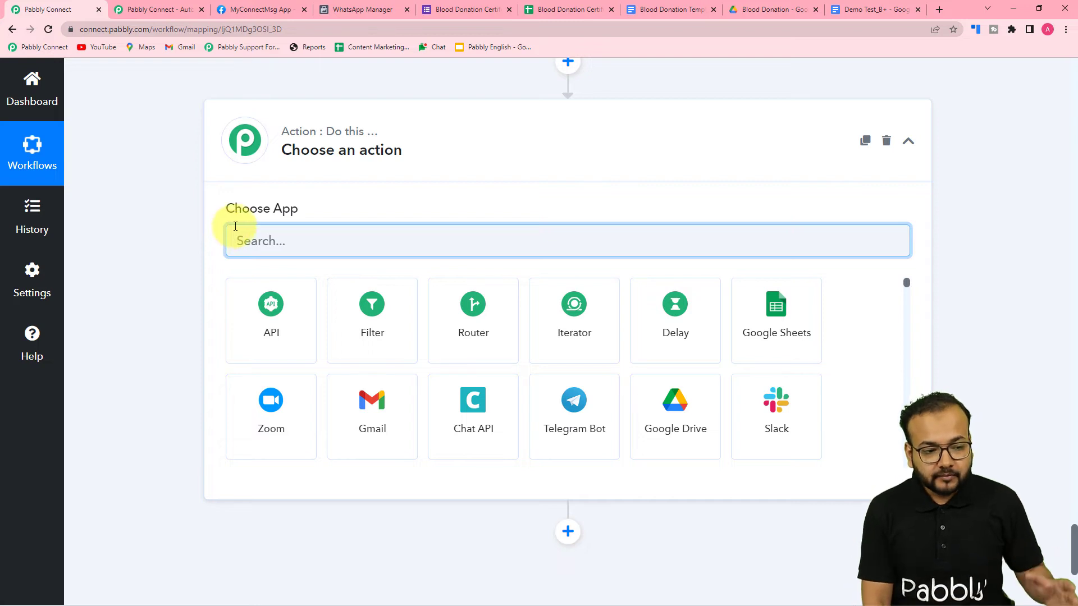
{"action": "type", "text": "what"}
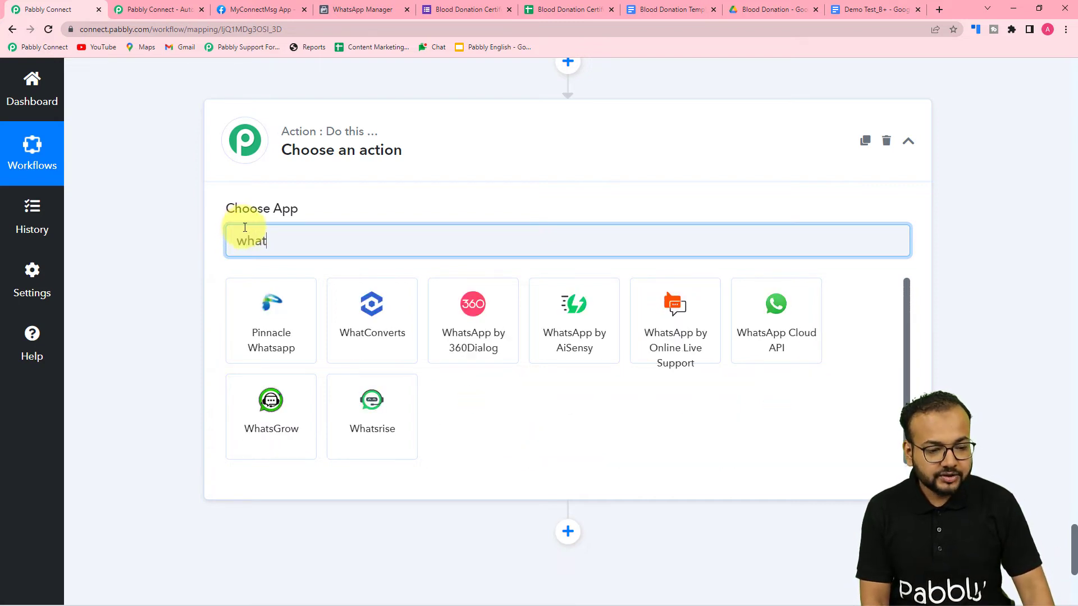
{"action": "left_click", "coordinate": [800, 335]}
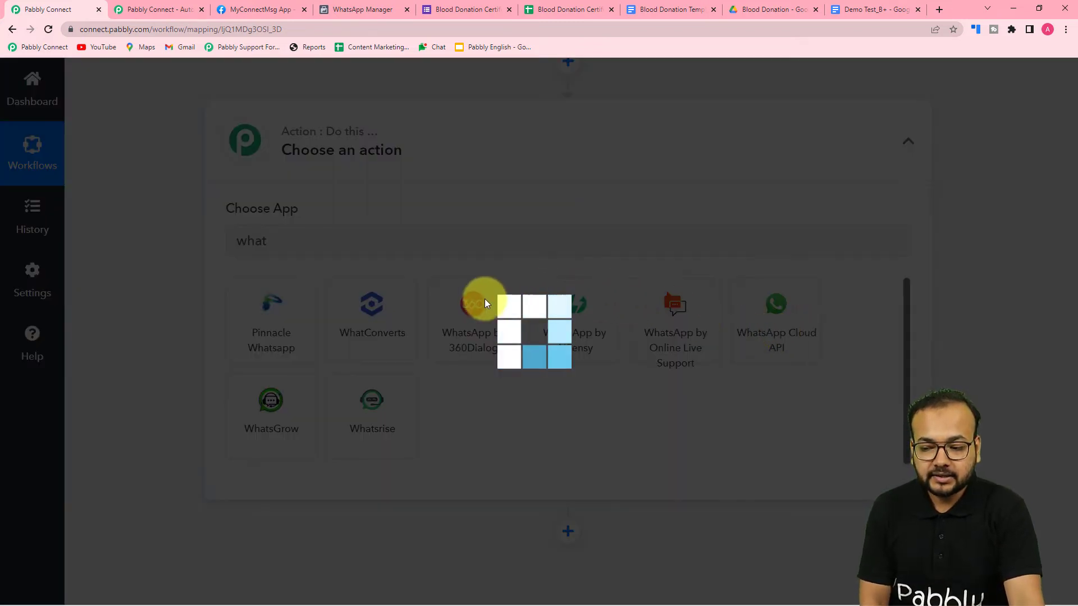
{"action": "scroll", "coordinate": [438, 275], "scroll_direction": "down", "scroll_amount": 2}
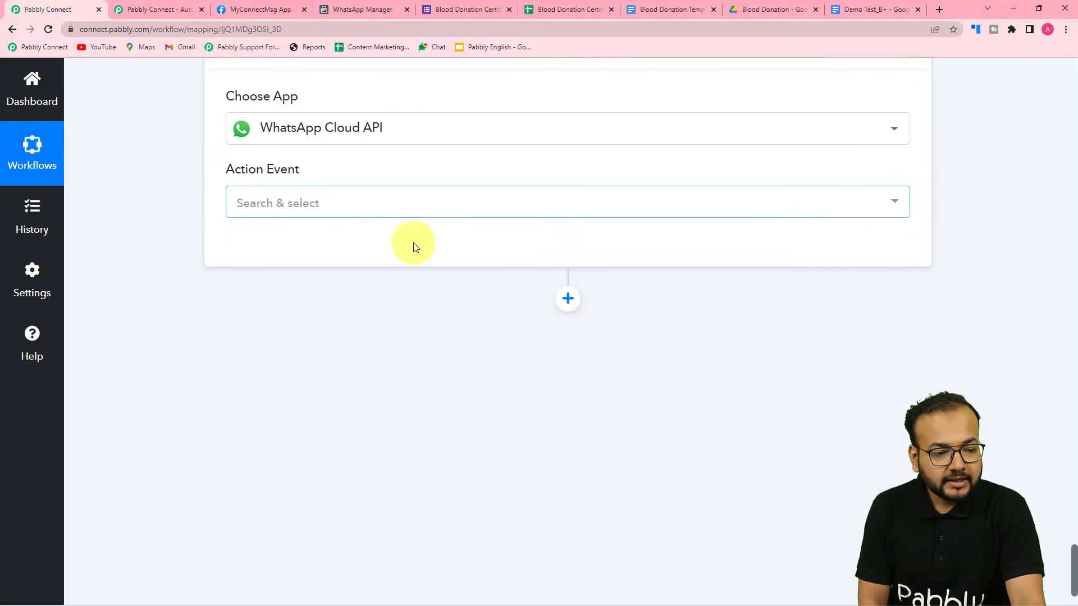
{"action": "left_click", "coordinate": [376, 202]}
{"action": "left_click", "coordinate": [310, 293]}
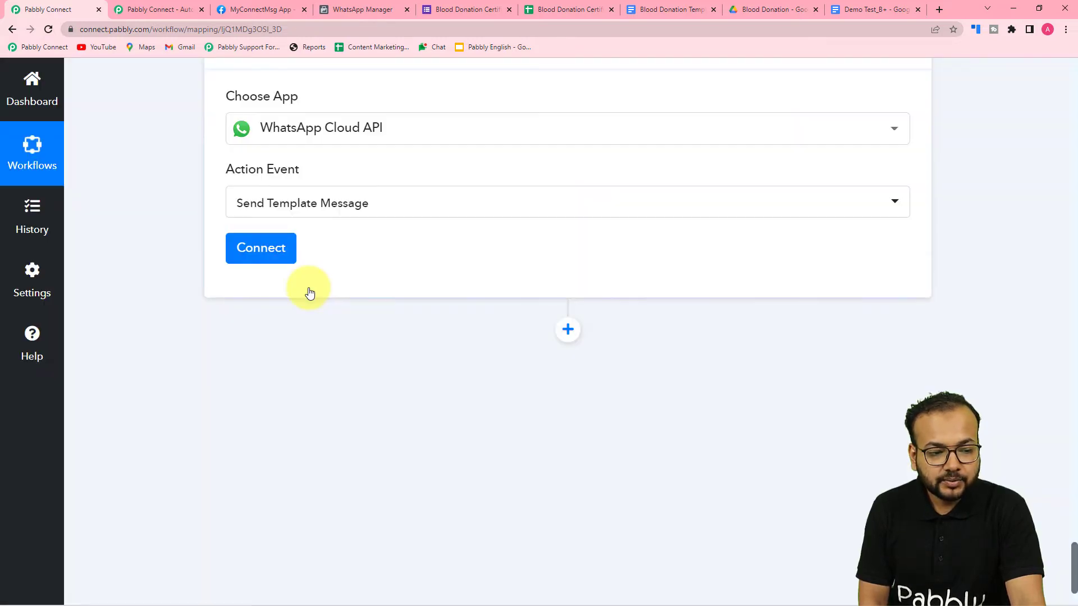
Start a new WhatsApp Cloud API connection and review the Token, Phone Number ID and WhatsApp Business Account ID fields it requires.
{"action": "left_click", "coordinate": [274, 263]}
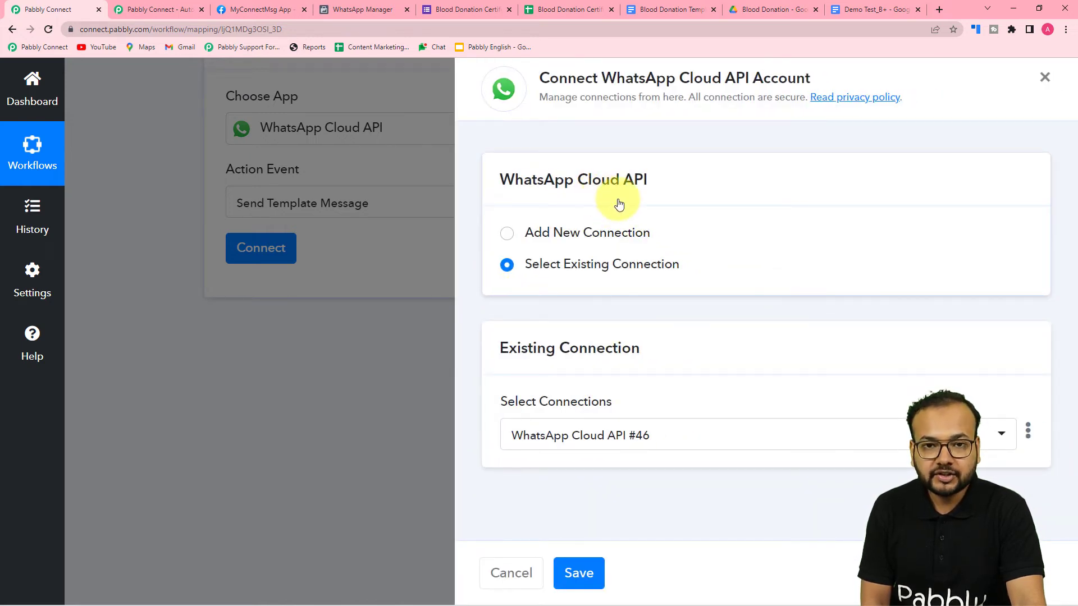
{"action": "left_click", "coordinate": [508, 235]}
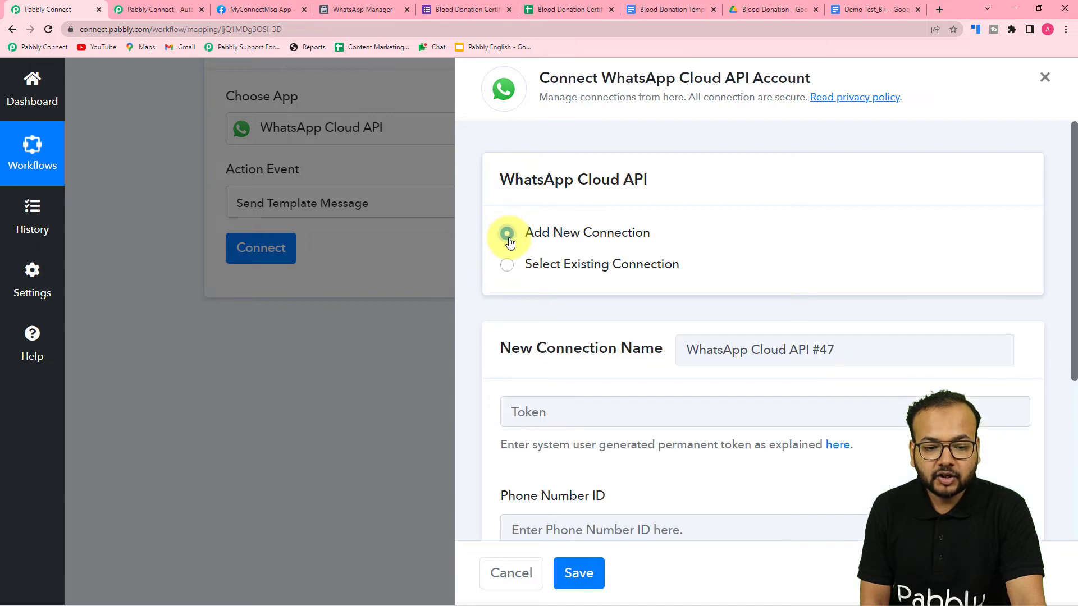
{"action": "scroll", "coordinate": [510, 241], "scroll_direction": "down", "scroll_amount": 3}
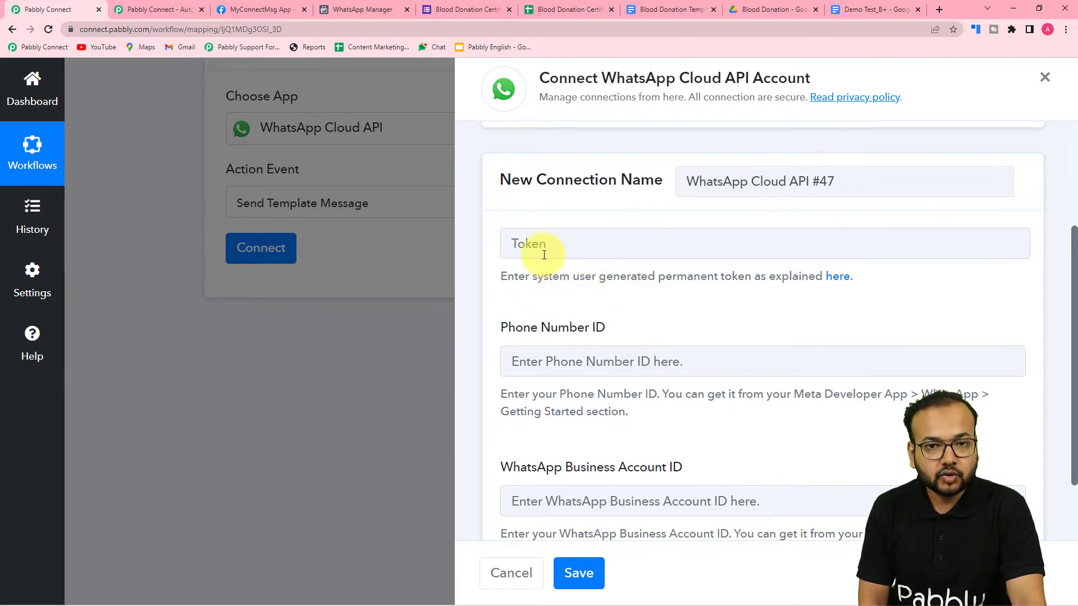
{"action": "scroll", "coordinate": [544, 254], "scroll_direction": "down", "scroll_amount": 2}
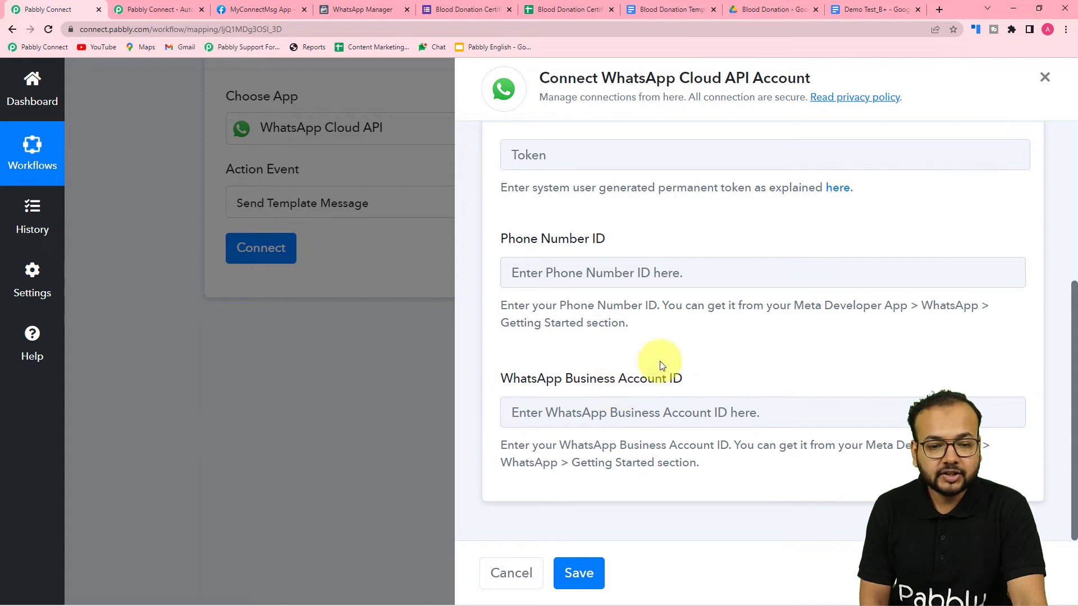
Open the linked Pabbly forum thread on the permanent token and look through its WhatsApp Cloud API setup, token and notification instructions.
{"action": "left_click", "coordinate": [839, 193]}
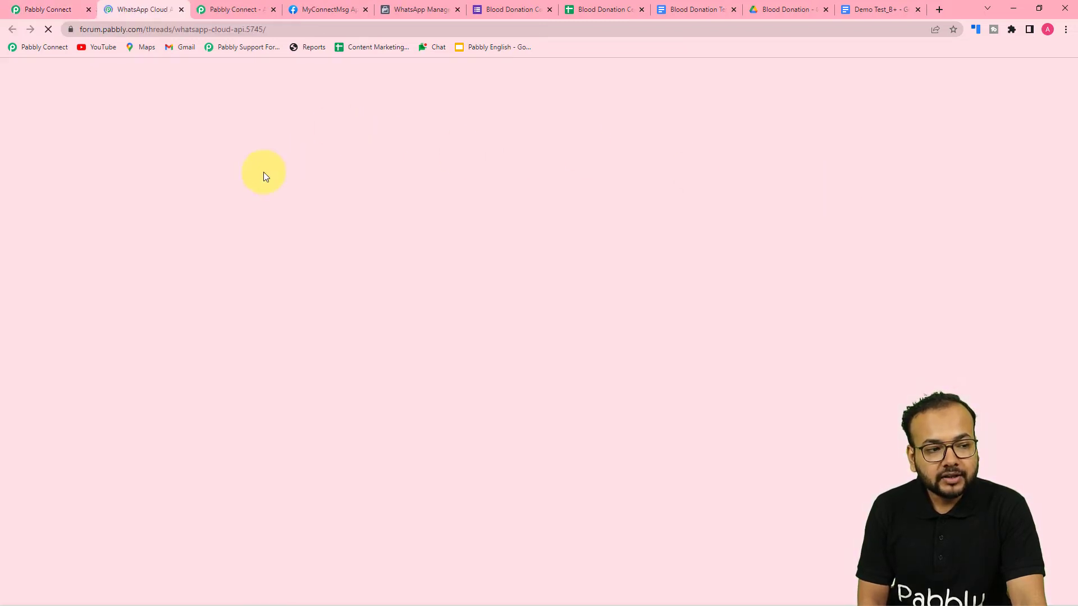
{"action": "scroll", "coordinate": [17, 167], "scroll_direction": "down", "scroll_amount": 5}
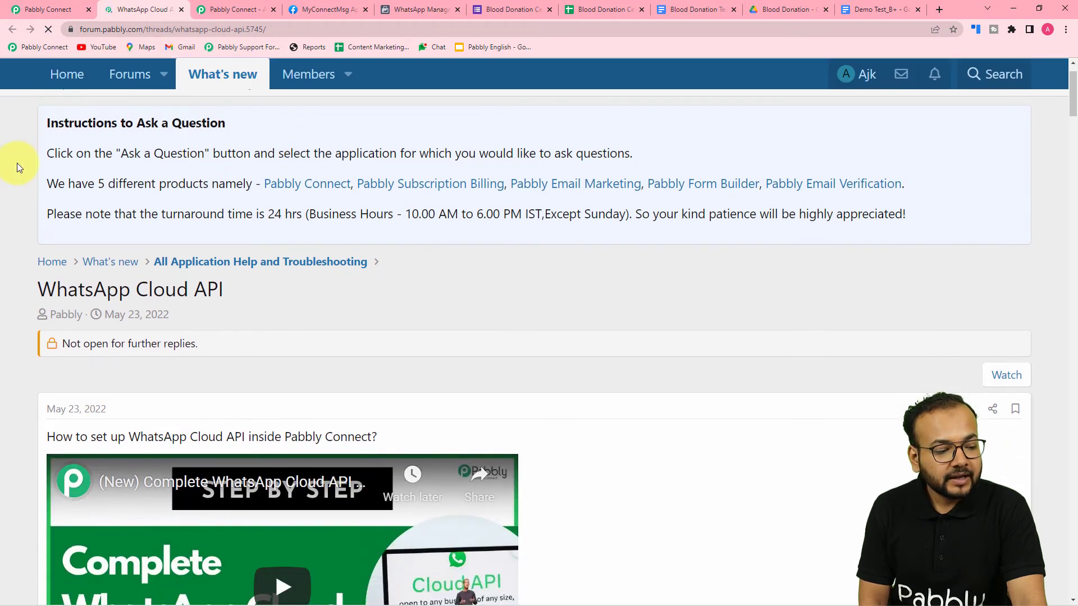
{"action": "scroll", "coordinate": [17, 163], "scroll_direction": "down", "scroll_amount": 2}
{"action": "scroll", "coordinate": [21, 144], "scroll_direction": "up", "scroll_amount": 2}
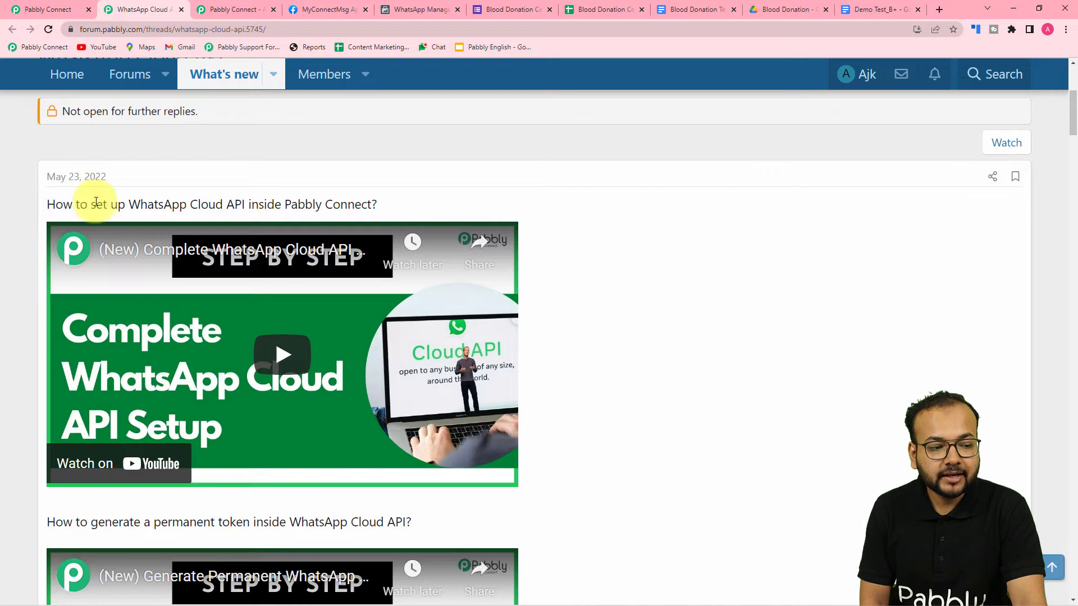
{"action": "scroll", "coordinate": [273, 214], "scroll_direction": "down", "scroll_amount": 5}
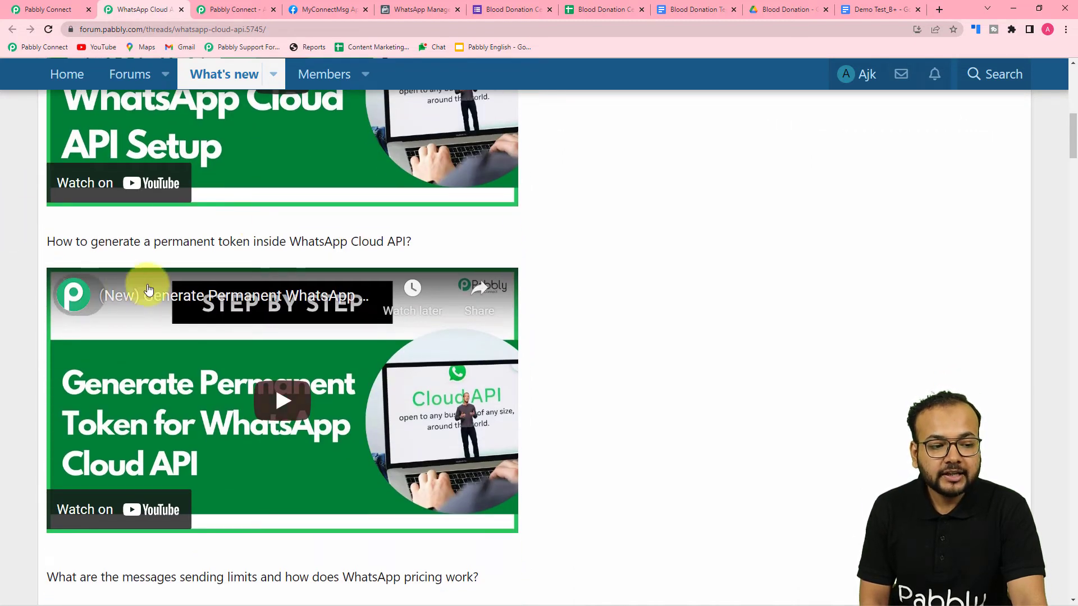
{"action": "scroll", "coordinate": [4, 252], "scroll_direction": "down", "scroll_amount": 8}
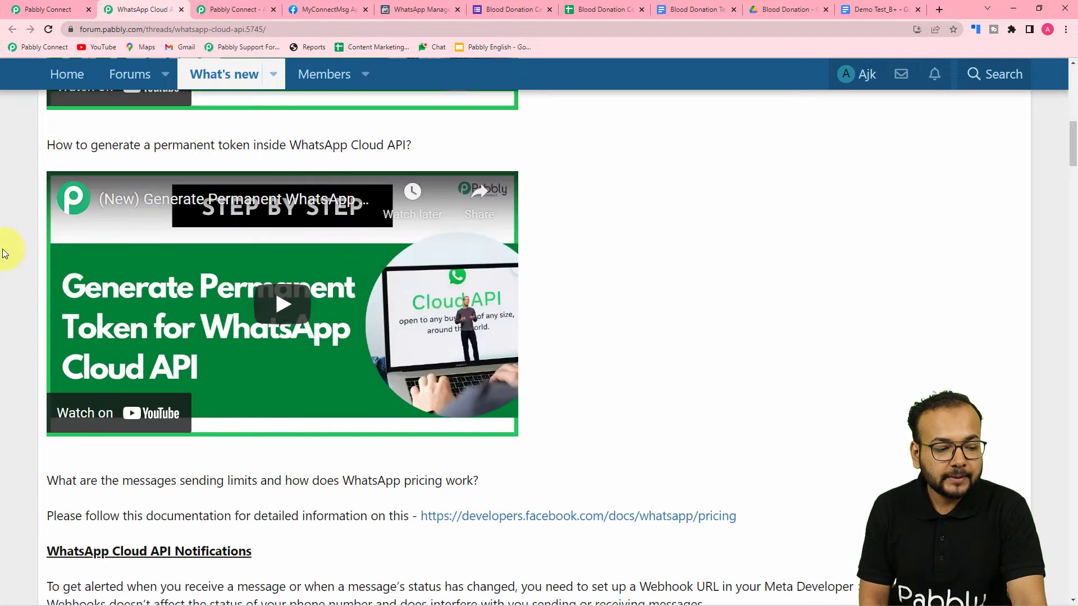
{"action": "scroll", "coordinate": [4, 252], "scroll_direction": "down", "scroll_amount": 15}
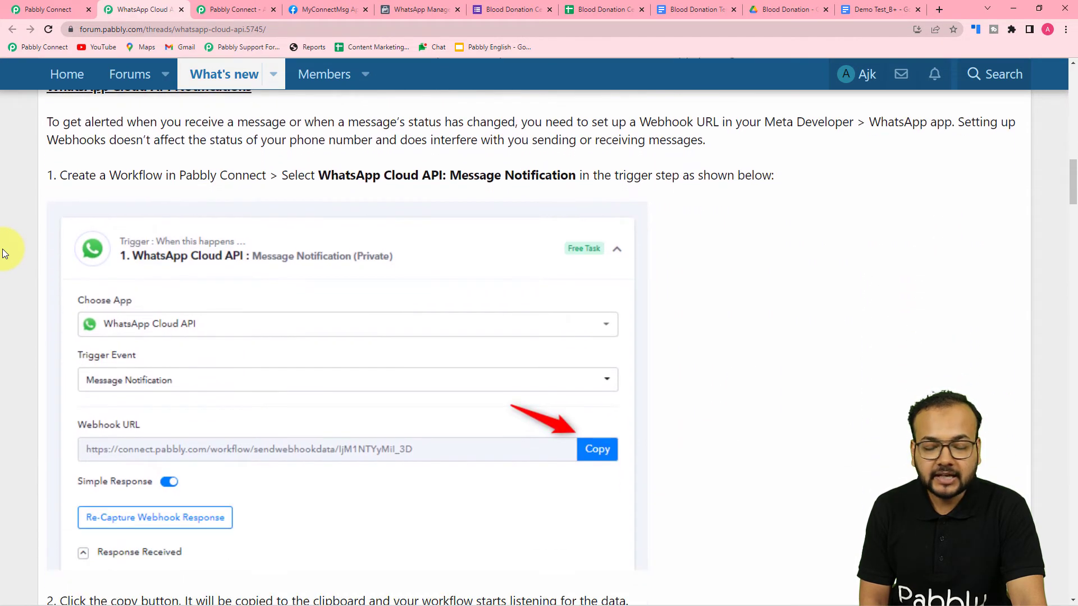
Look further through the forum thread's webhook instructions to find the video on generating a permanent WhatsApp Cloud API token.
{"action": "scroll", "coordinate": [4, 253], "scroll_direction": "down", "scroll_amount": 12}
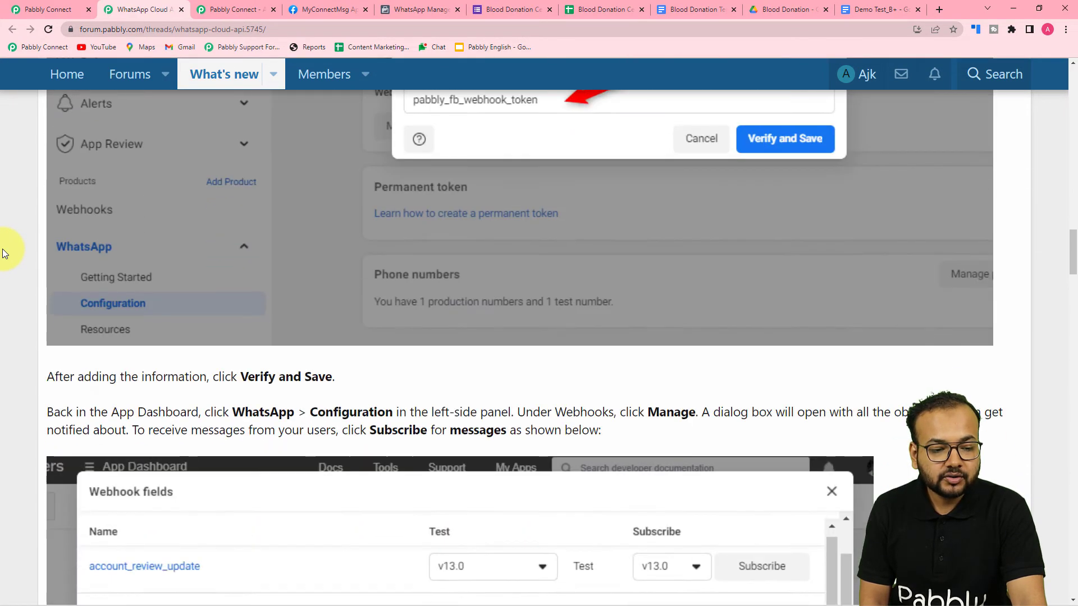
{"action": "scroll", "coordinate": [4, 252], "scroll_direction": "down", "scroll_amount": 8}
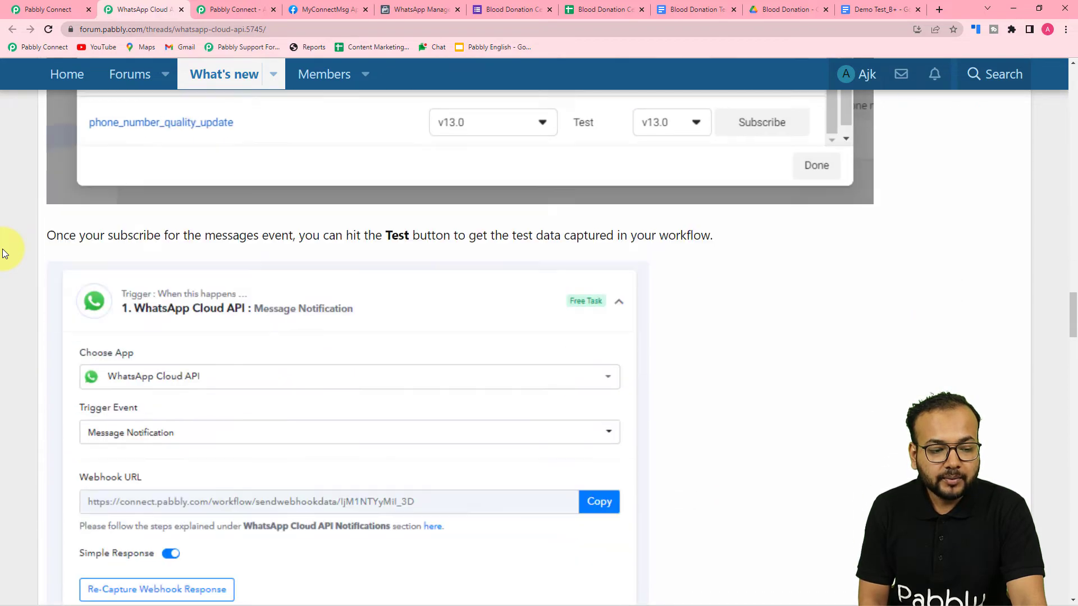
{"action": "scroll", "coordinate": [4, 252], "scroll_direction": "down", "scroll_amount": 17}
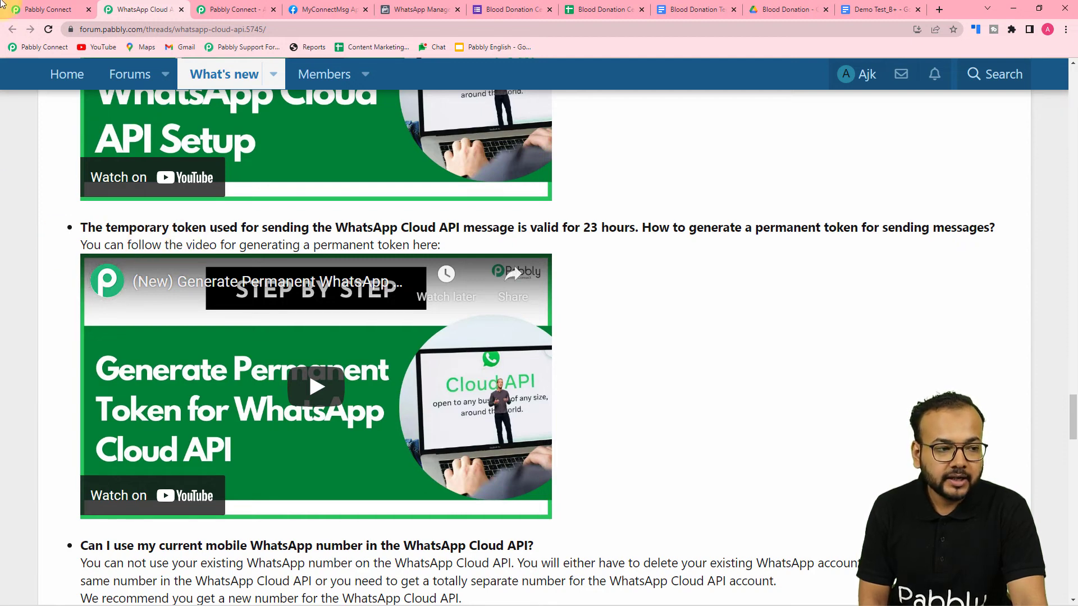
Examine the temporary access token on the Meta for Developers Getting Started page alongside the forum's permanent token video and the connection's required fields.
{"action": "left_click", "coordinate": [46, 9]}
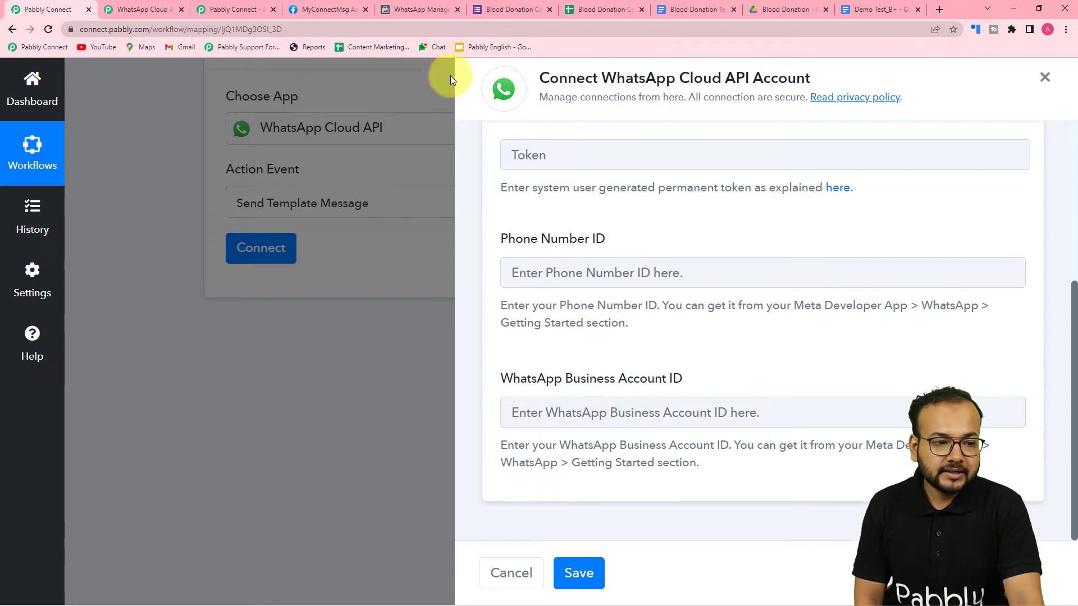
{"action": "left_click", "coordinate": [335, 11]}
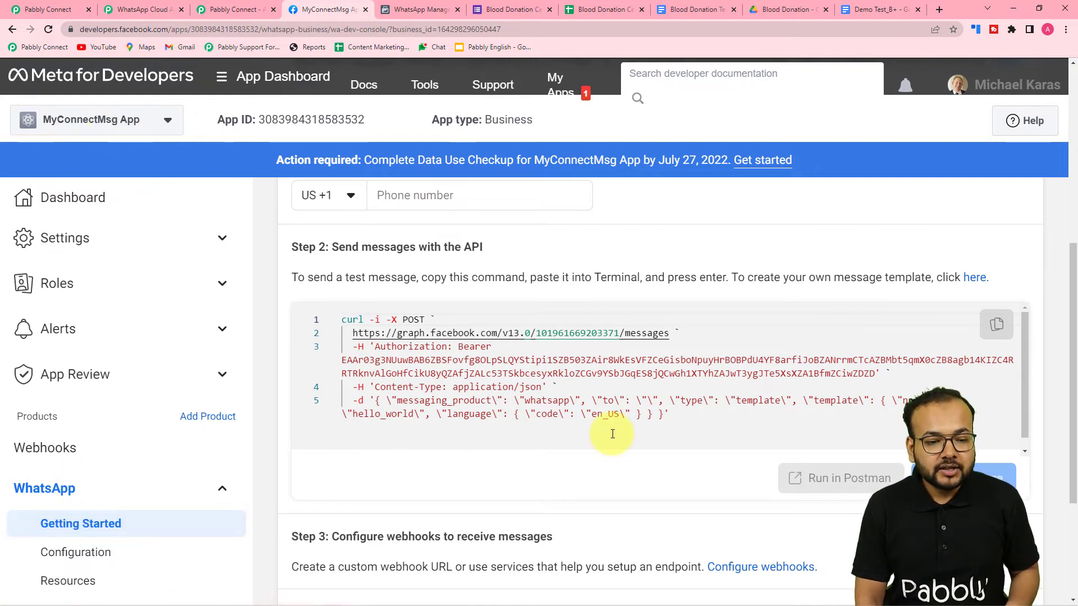
{"action": "scroll", "coordinate": [1058, 249], "scroll_direction": "up", "scroll_amount": 5}
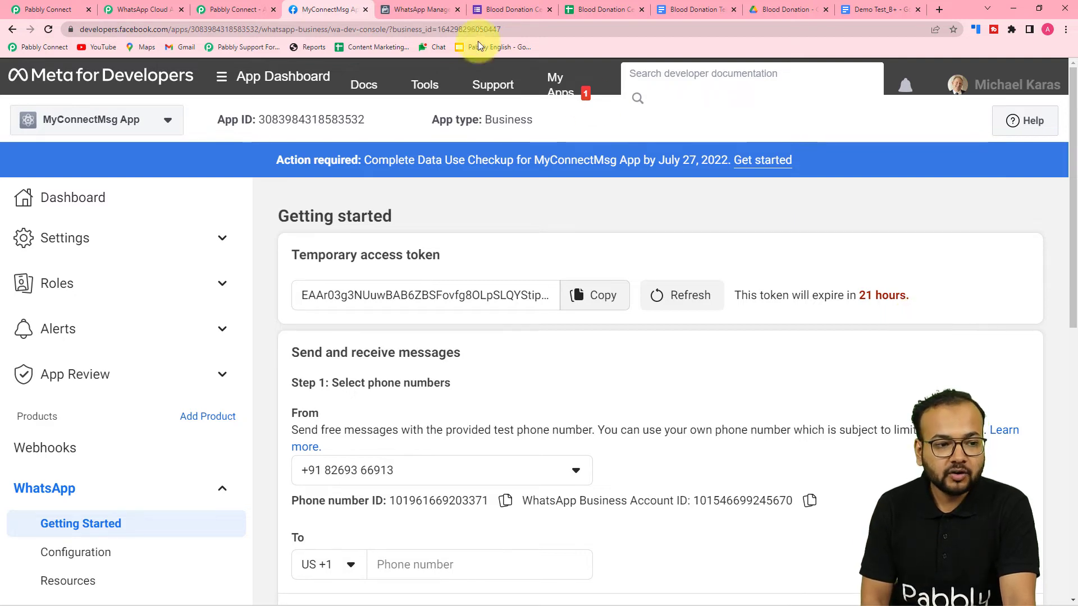
{"action": "left_click", "coordinate": [166, 9]}
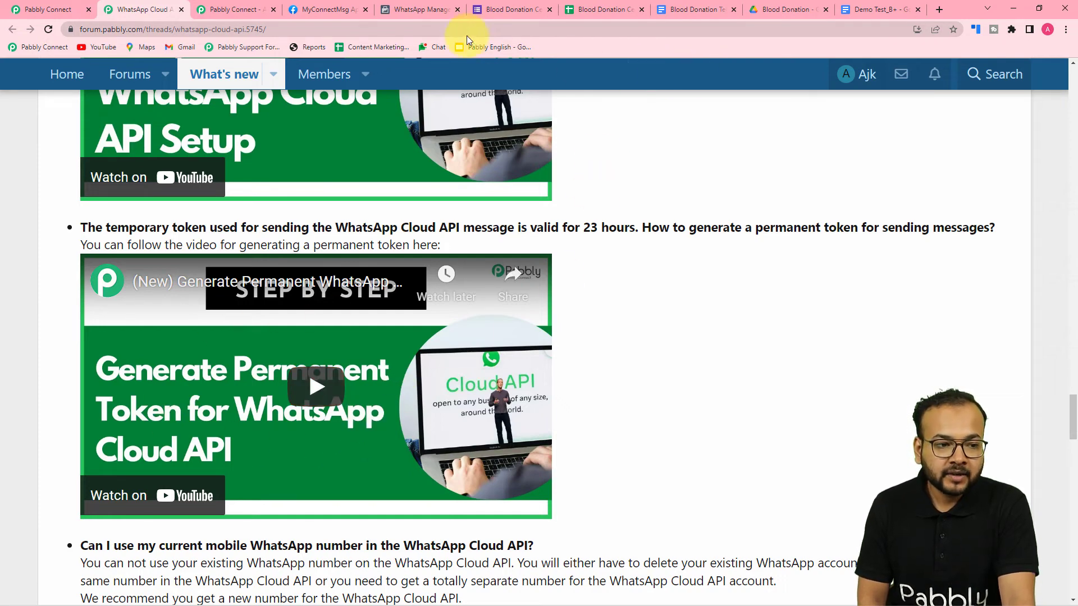
{"action": "left_click", "coordinate": [336, 9]}
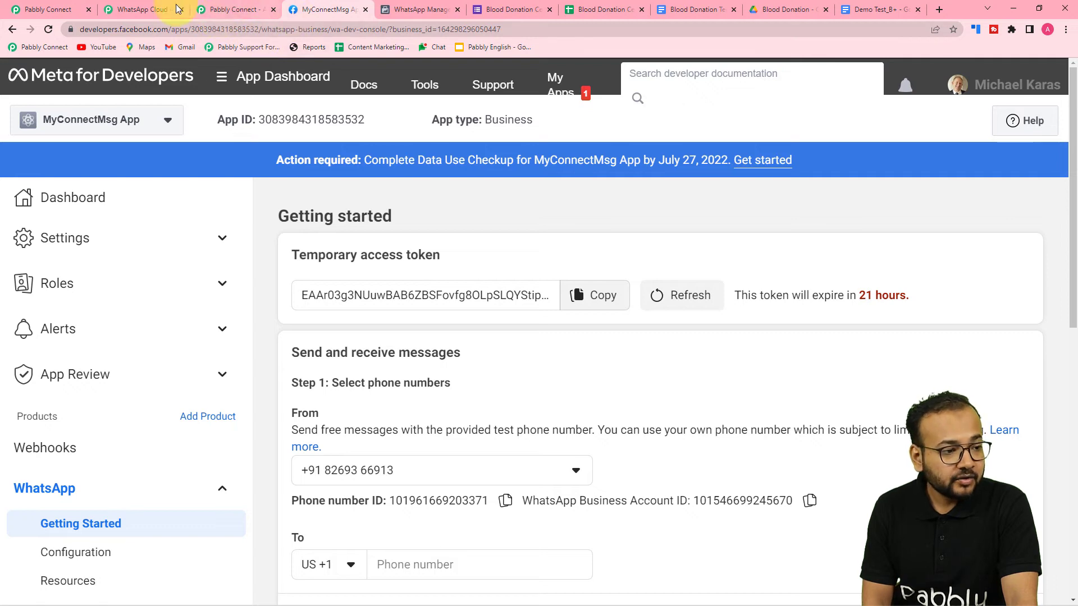
{"action": "left_click", "coordinate": [56, 8]}
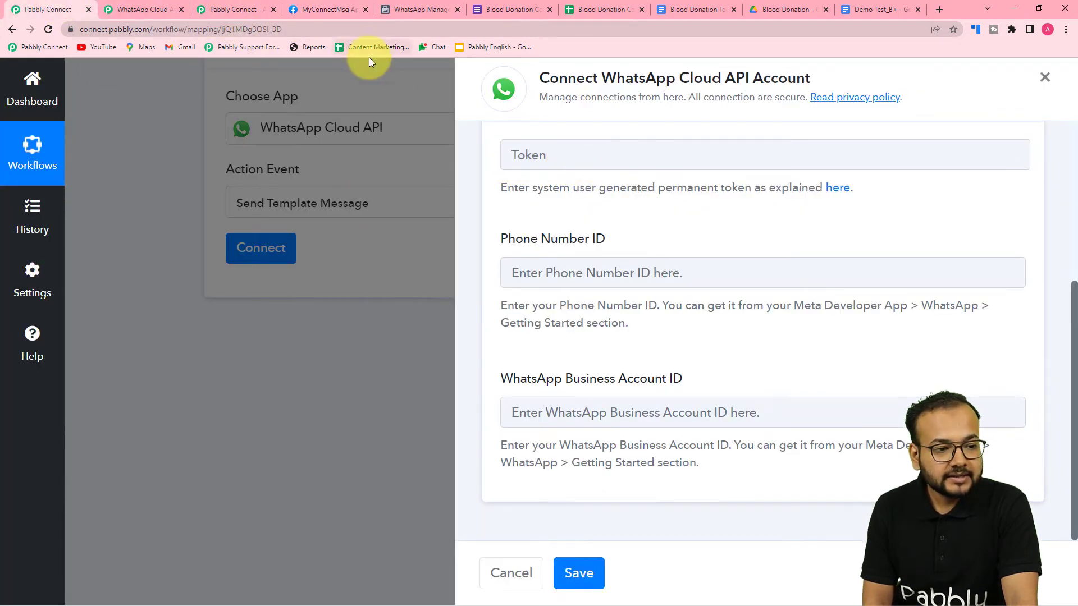
Copy the Phone Number ID from the Meta for Developers Getting Started page into the new WhatsApp Cloud API connection in Pabbly Connect.
{"action": "left_click", "coordinate": [304, 6]}
{"action": "scroll", "coordinate": [494, 419], "scroll_direction": "down", "scroll_amount": 2}
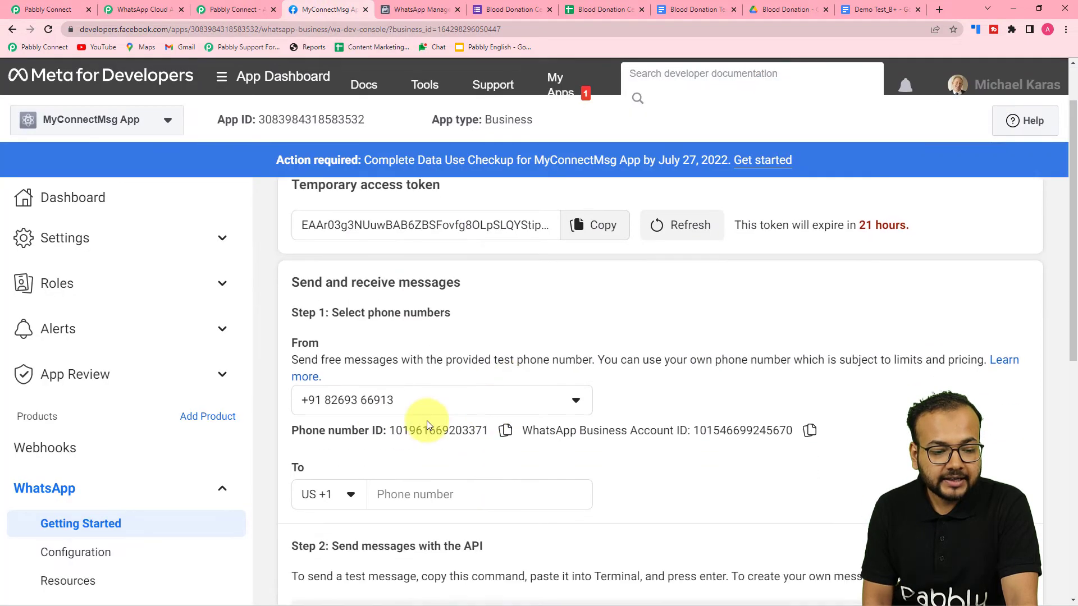
{"action": "left_click", "coordinate": [505, 393]}
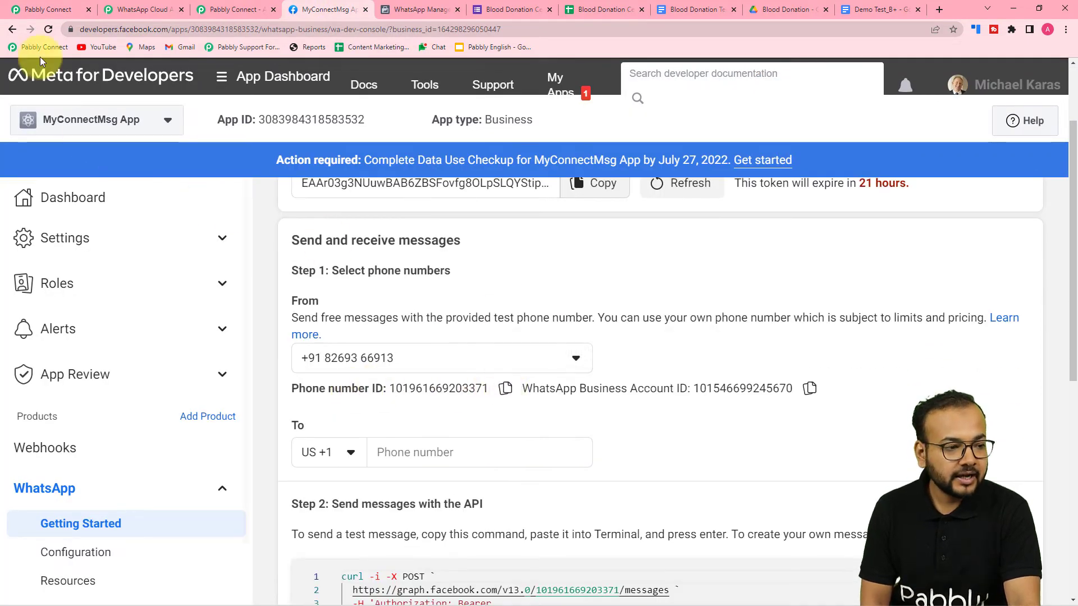
{"action": "left_click", "coordinate": [77, 10]}
{"action": "left_click", "coordinate": [508, 274]}
{"action": "right_click", "coordinate": [508, 275]}
{"action": "left_click", "coordinate": [565, 379]}
Copy the WhatsApp Business Account ID from the Meta for Developers page into the matching field of the new connection.
{"action": "left_click", "coordinate": [348, 10]}
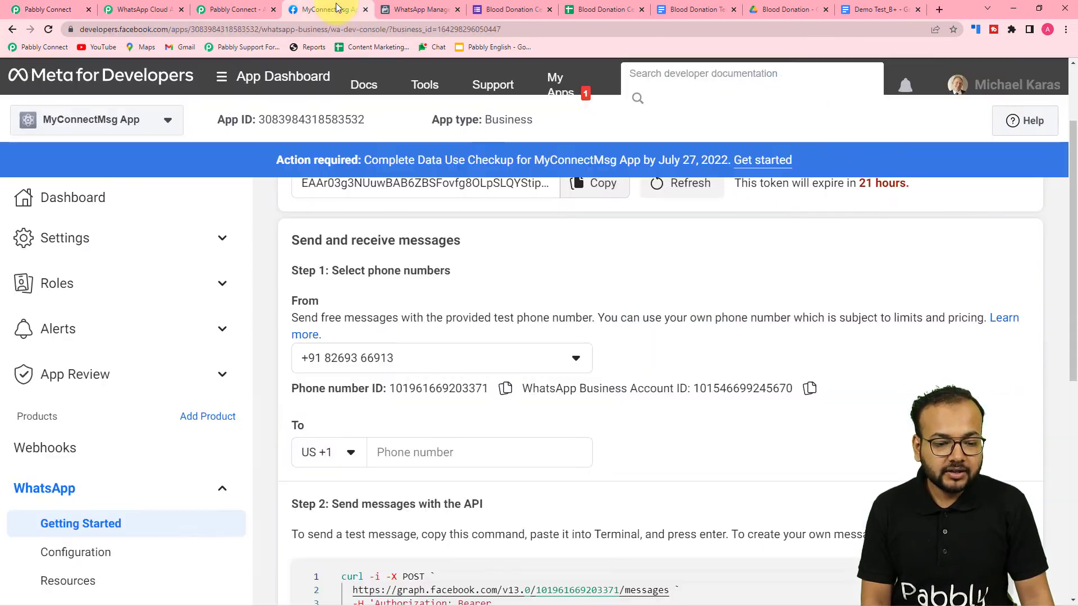
{"action": "left_click", "coordinate": [809, 389]}
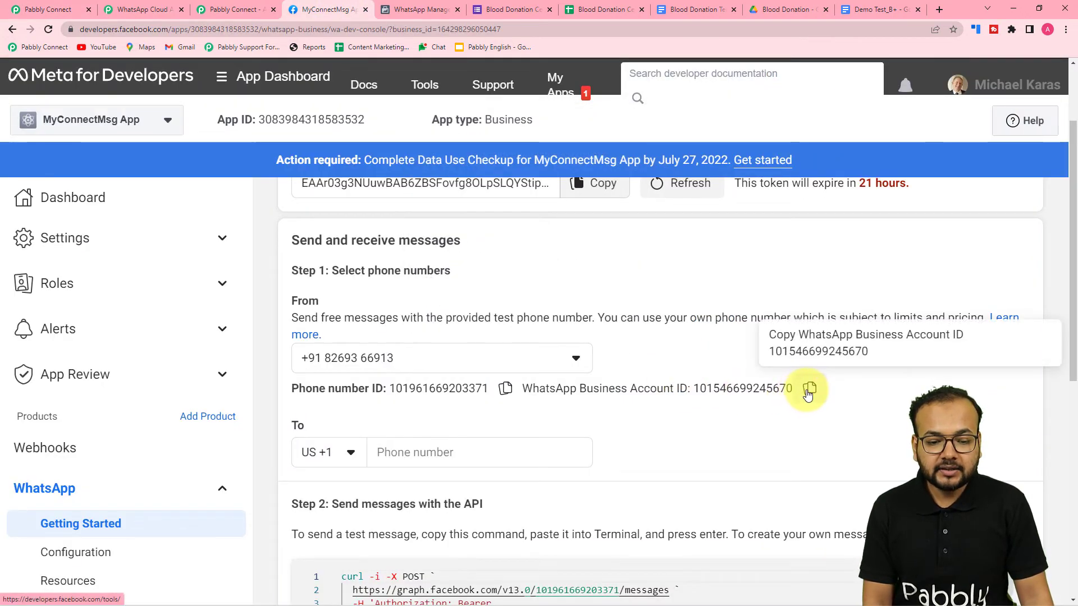
{"action": "left_click", "coordinate": [10, 7]}
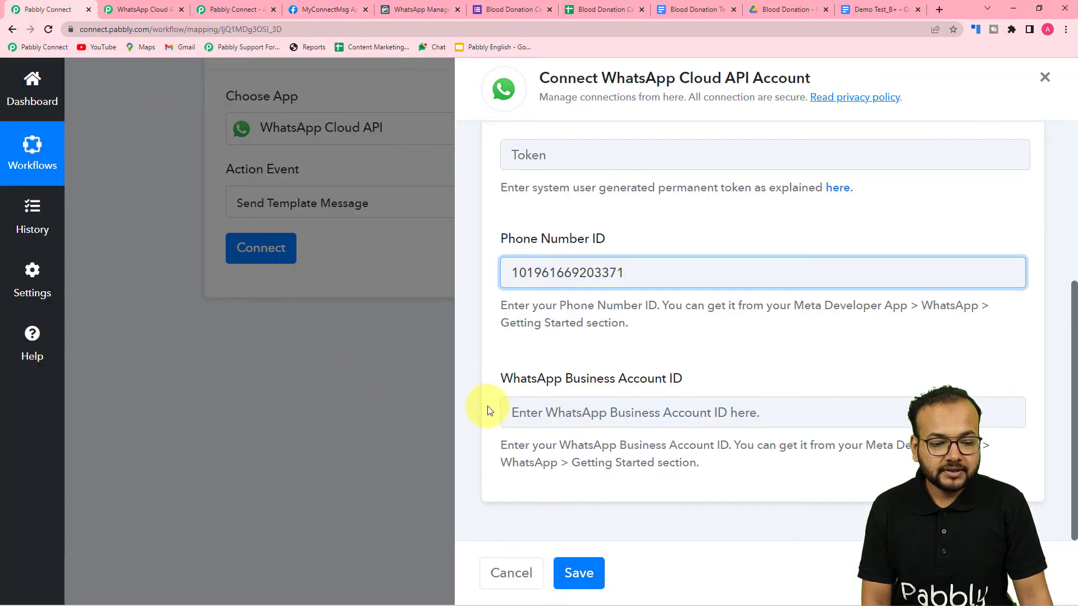
{"action": "right_click", "coordinate": [517, 405]}
{"action": "left_click", "coordinate": [534, 330]}
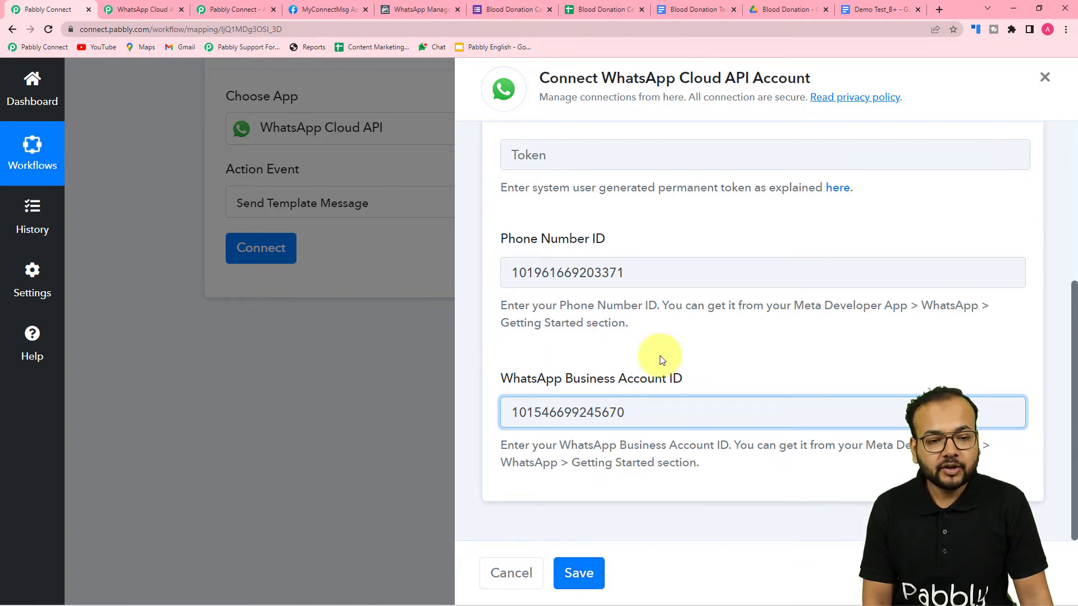
Switch to an existing connection, choose WhatsApp Cloud API Final and save it for the Send Template Message action.
{"action": "scroll", "coordinate": [661, 360], "scroll_direction": "up", "scroll_amount": 2}
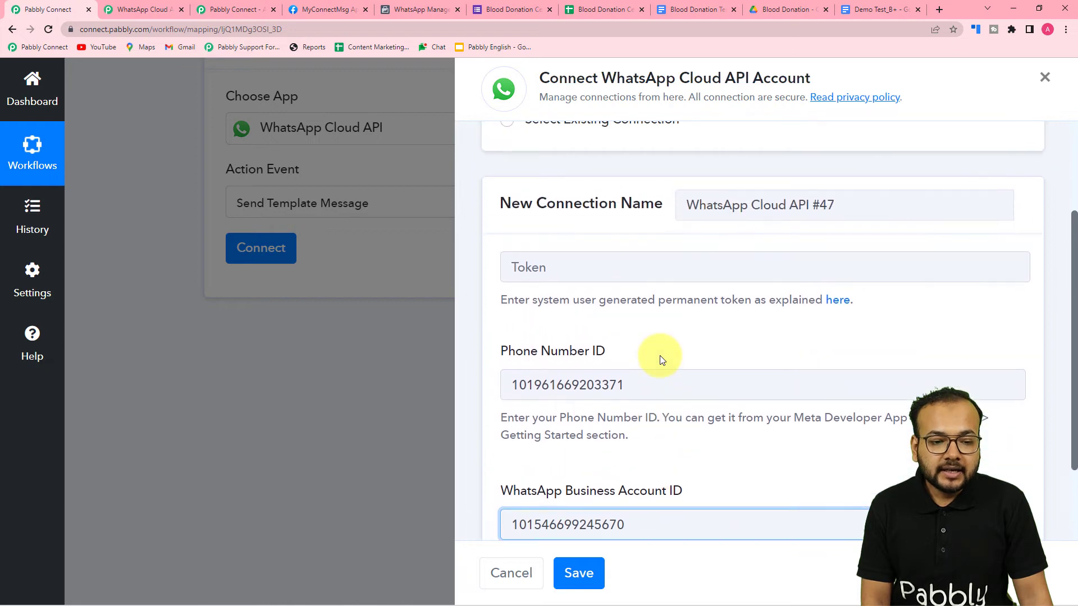
{"action": "scroll", "coordinate": [661, 359], "scroll_direction": "up", "scroll_amount": 2}
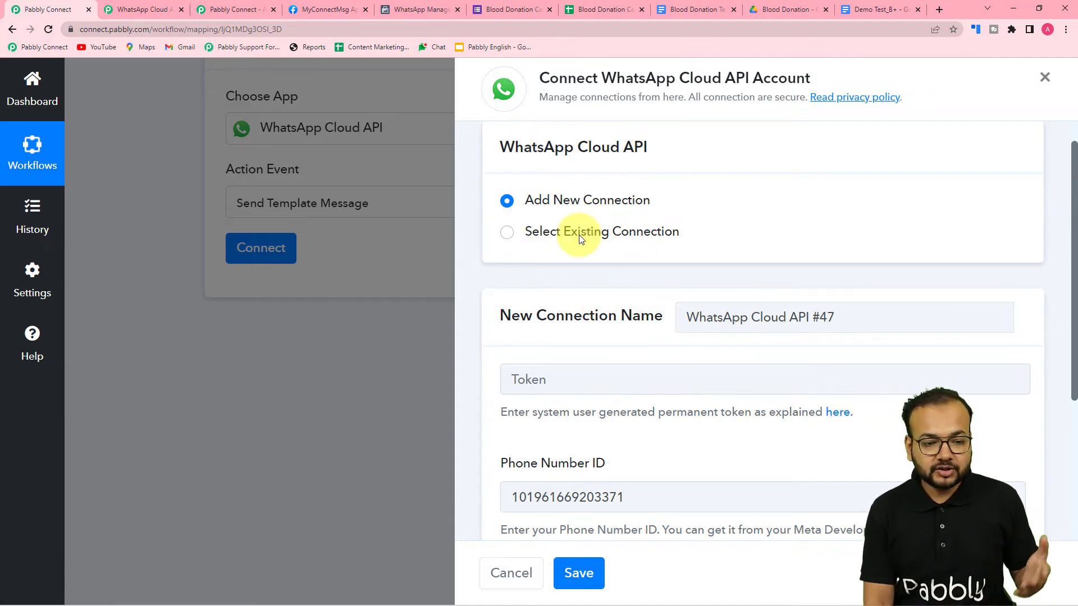
{"action": "left_click", "coordinate": [509, 234]}
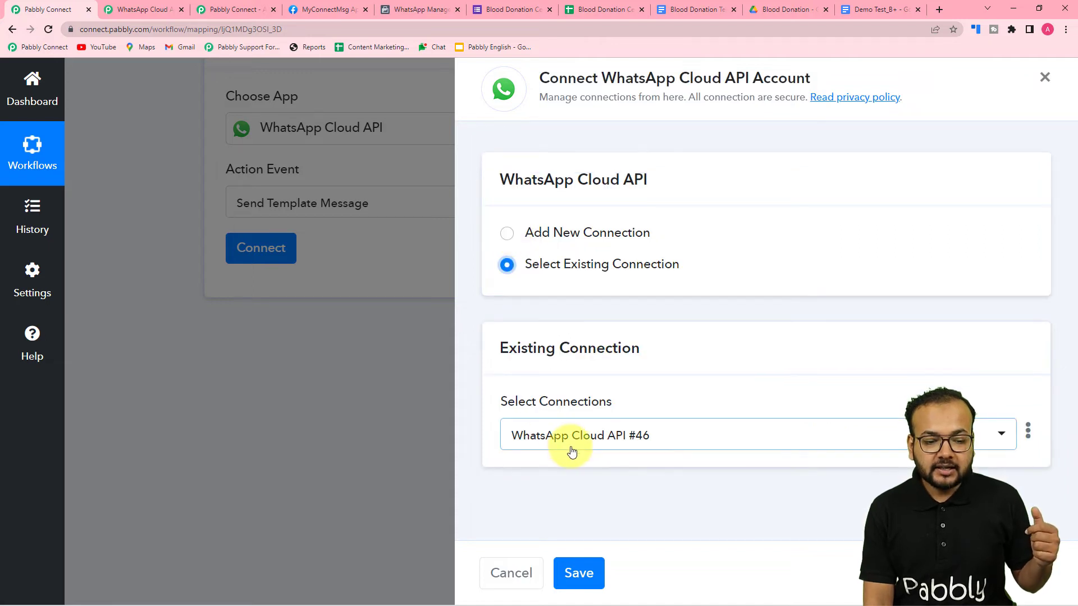
{"action": "left_click", "coordinate": [618, 437]}
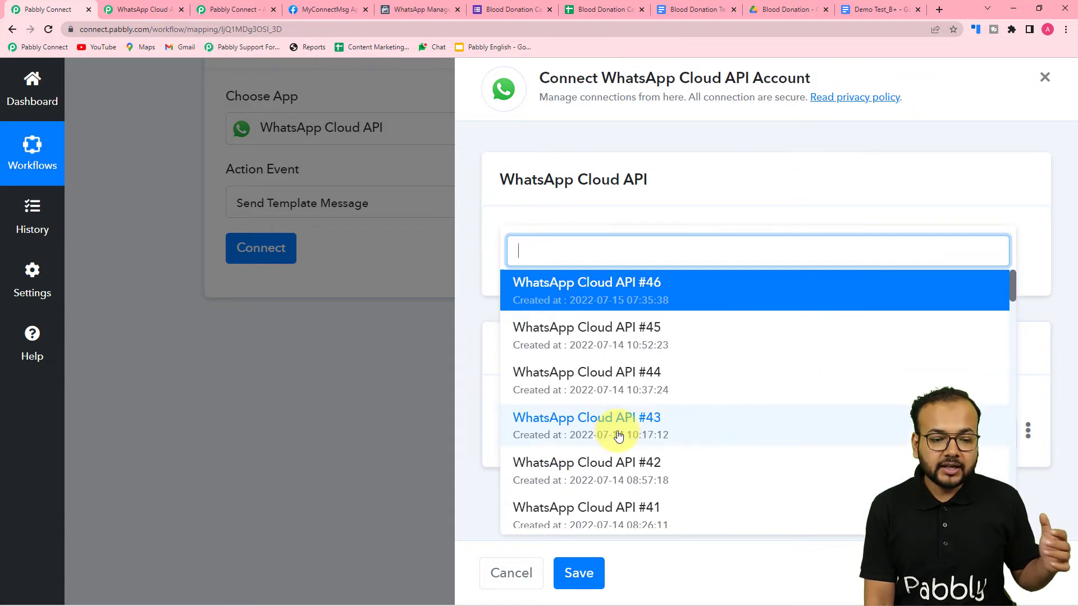
{"action": "scroll", "coordinate": [623, 335], "scroll_direction": "down", "scroll_amount": 9}
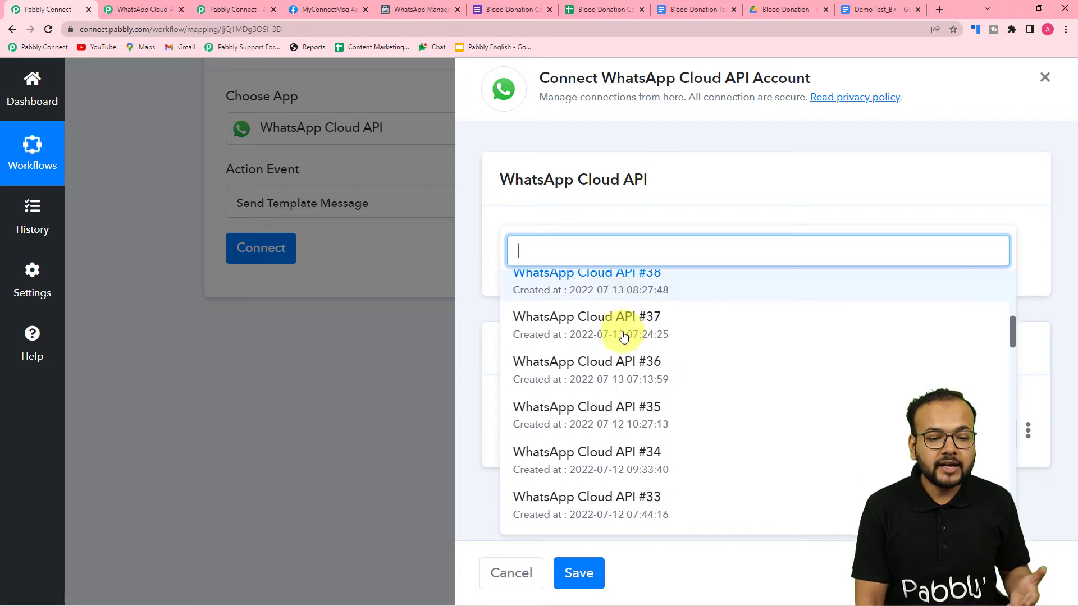
{"action": "scroll", "coordinate": [623, 336], "scroll_direction": "down", "scroll_amount": 5}
{"action": "scroll", "coordinate": [632, 346], "scroll_direction": "down", "scroll_amount": 3}
{"action": "scroll", "coordinate": [633, 349], "scroll_direction": "down", "scroll_amount": 4}
{"action": "scroll", "coordinate": [646, 371], "scroll_direction": "down", "scroll_amount": 6}
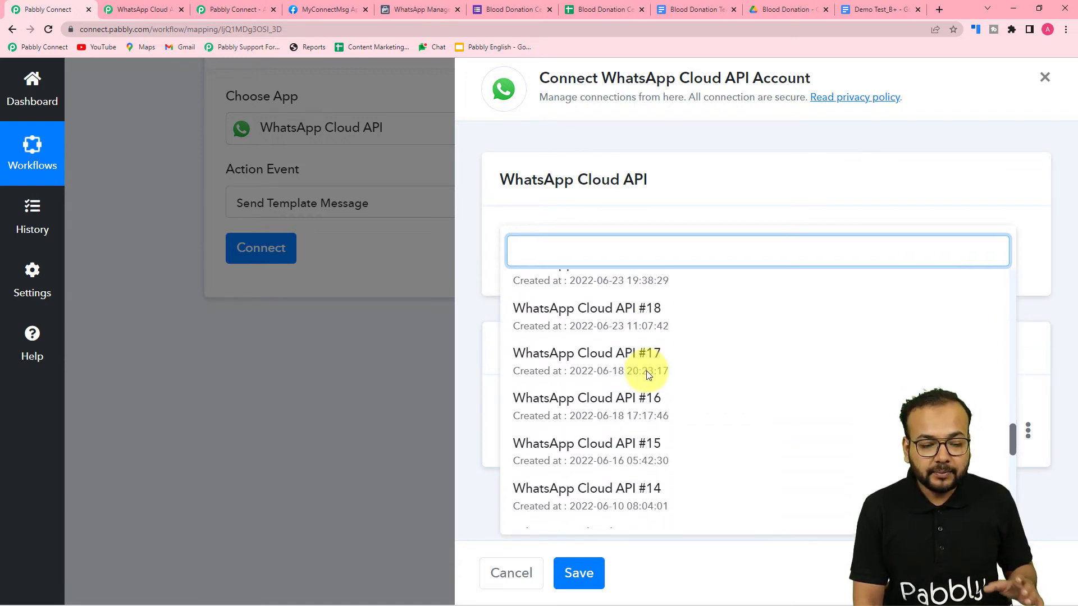
{"action": "scroll", "coordinate": [646, 381], "scroll_direction": "down", "scroll_amount": 10}
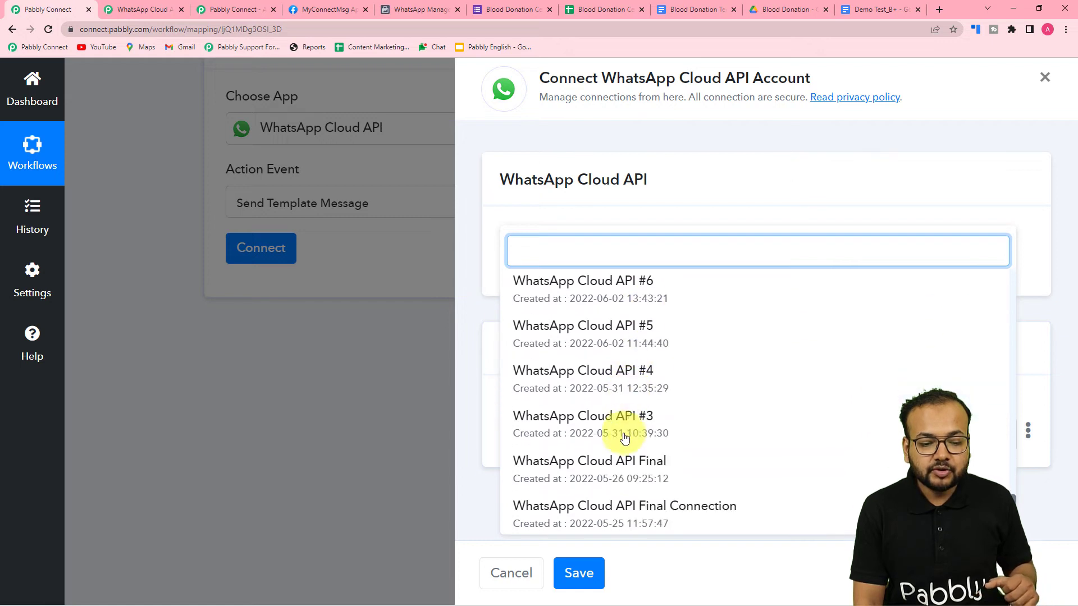
{"action": "left_click", "coordinate": [576, 467]}
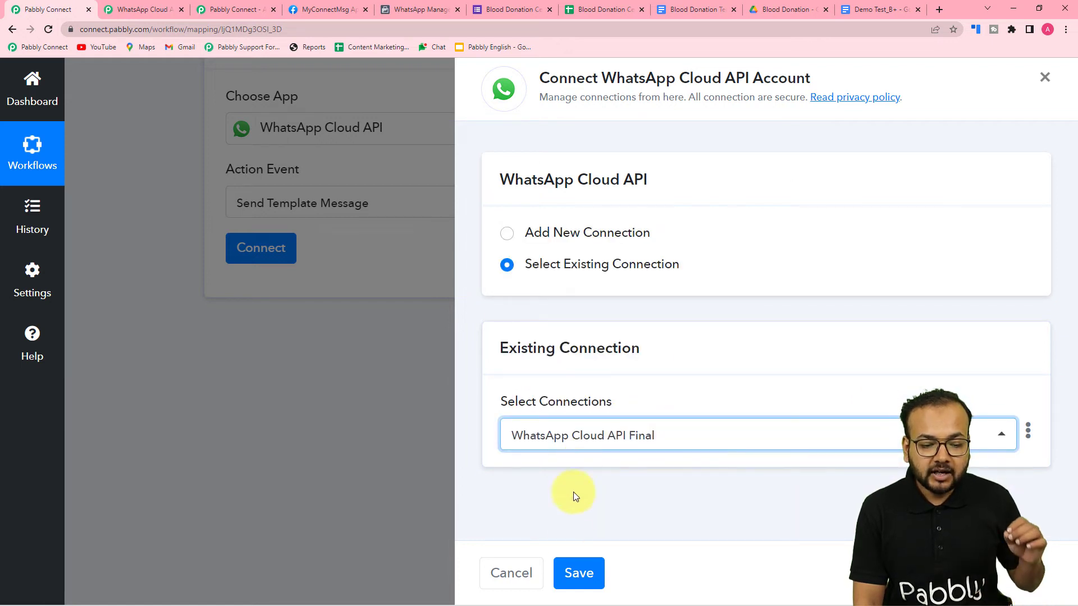
{"action": "left_click", "coordinate": [576, 573]}
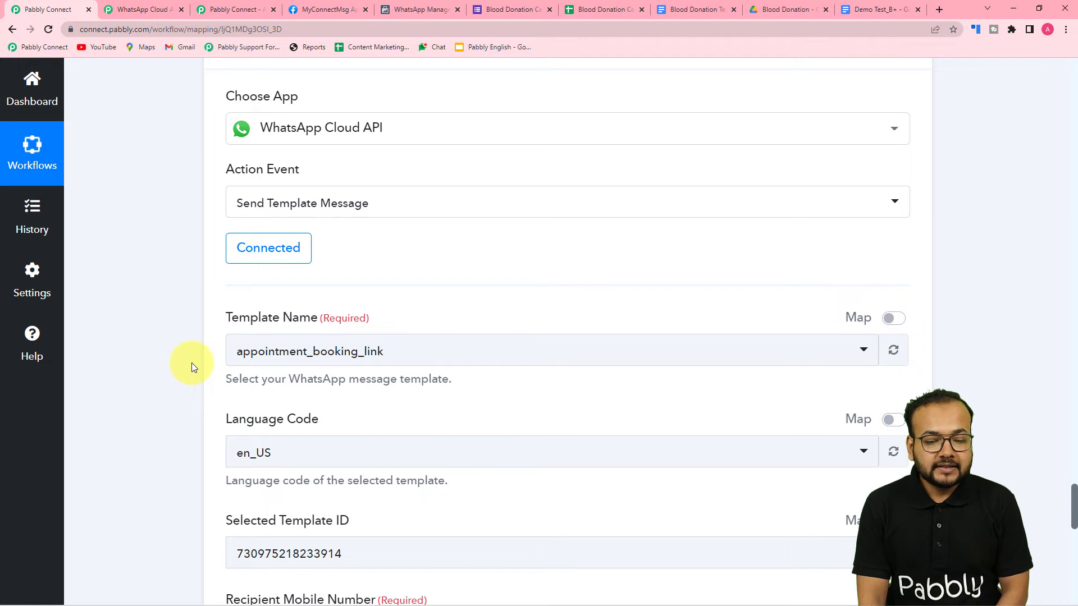
Look over the template message fields and the Blood Donation Template document that serves as the certificate.
{"action": "scroll", "coordinate": [191, 363], "scroll_direction": "down", "scroll_amount": 1}
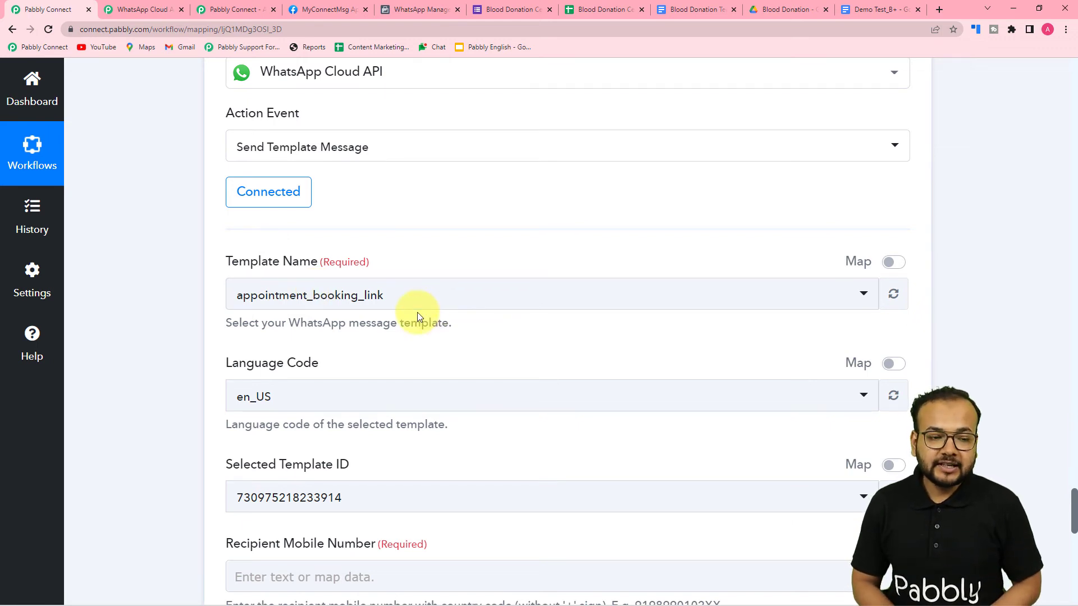
{"action": "left_click", "coordinate": [681, 8]}
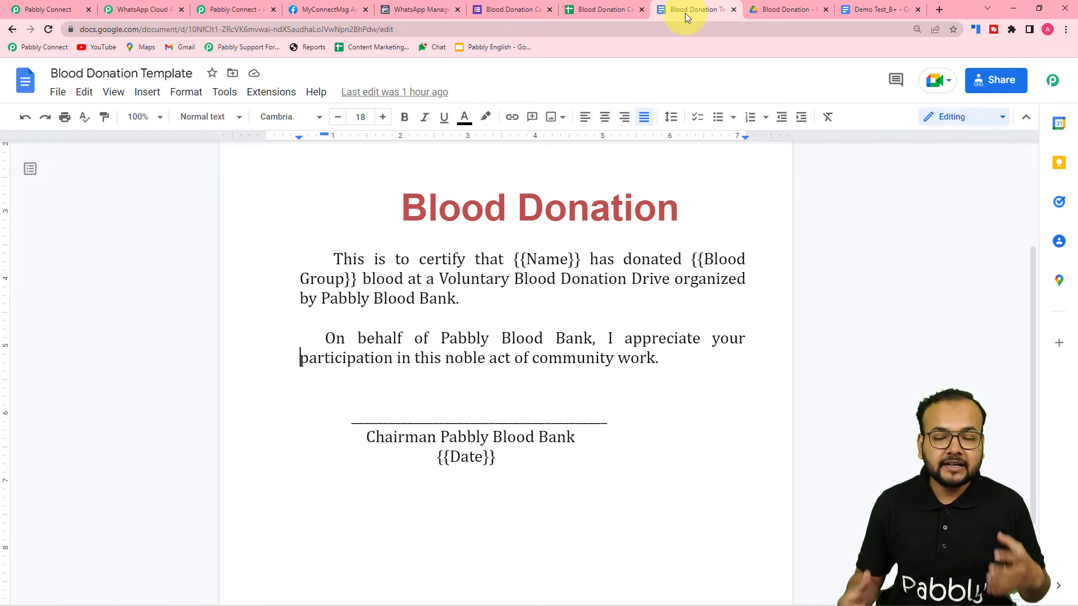
{"action": "left_click", "coordinate": [236, 9]}
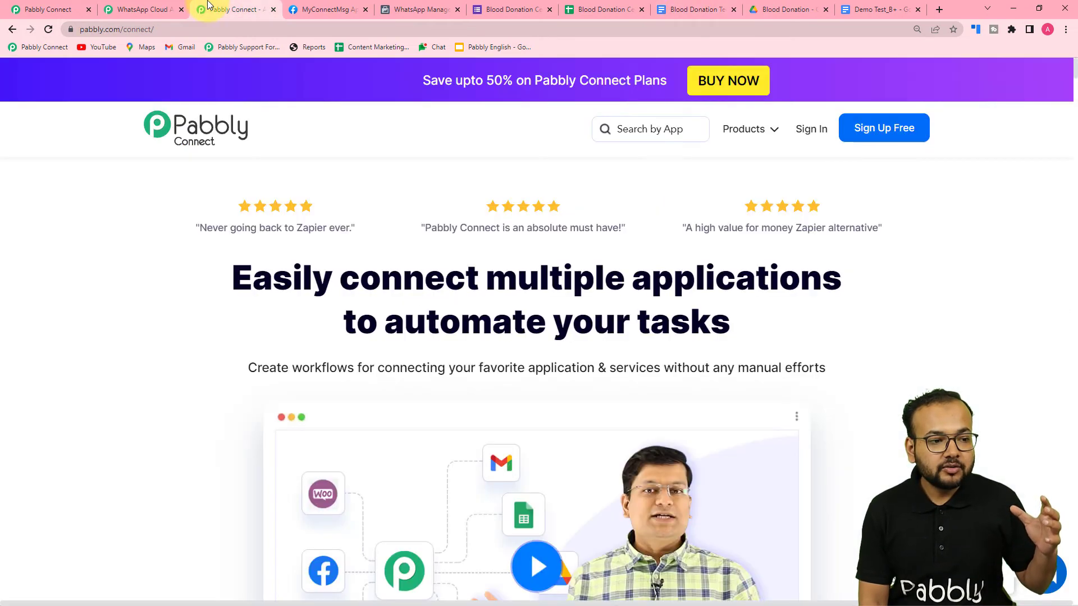
{"action": "left_click", "coordinate": [41, 12]}
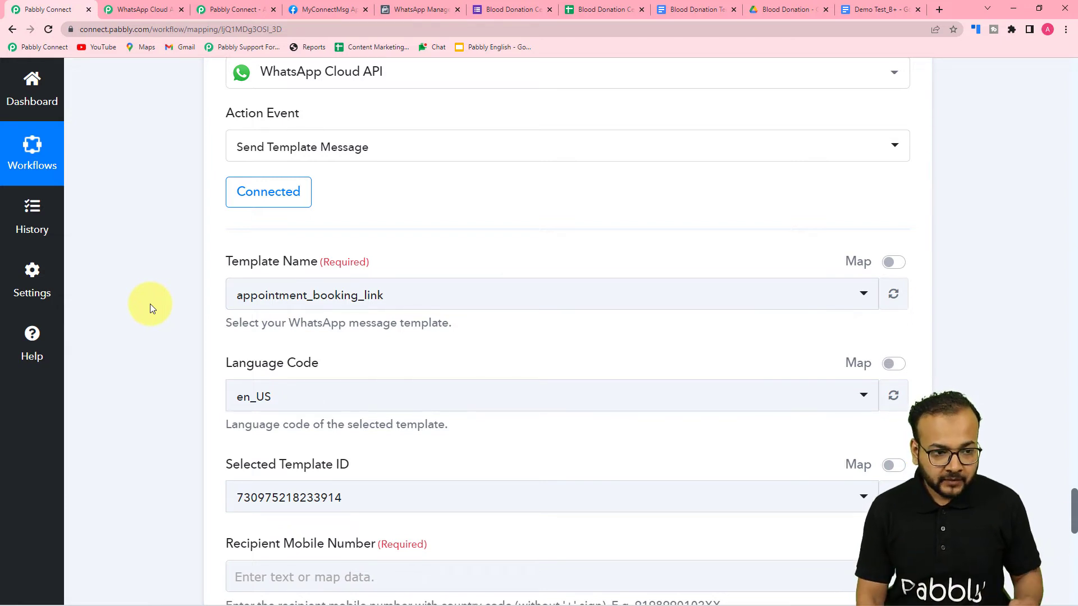
Open the blood_donor_certificate message template in WhatsApp Manager and review its document header, body text with variables and message preview.
{"action": "left_click", "coordinate": [409, 12]}
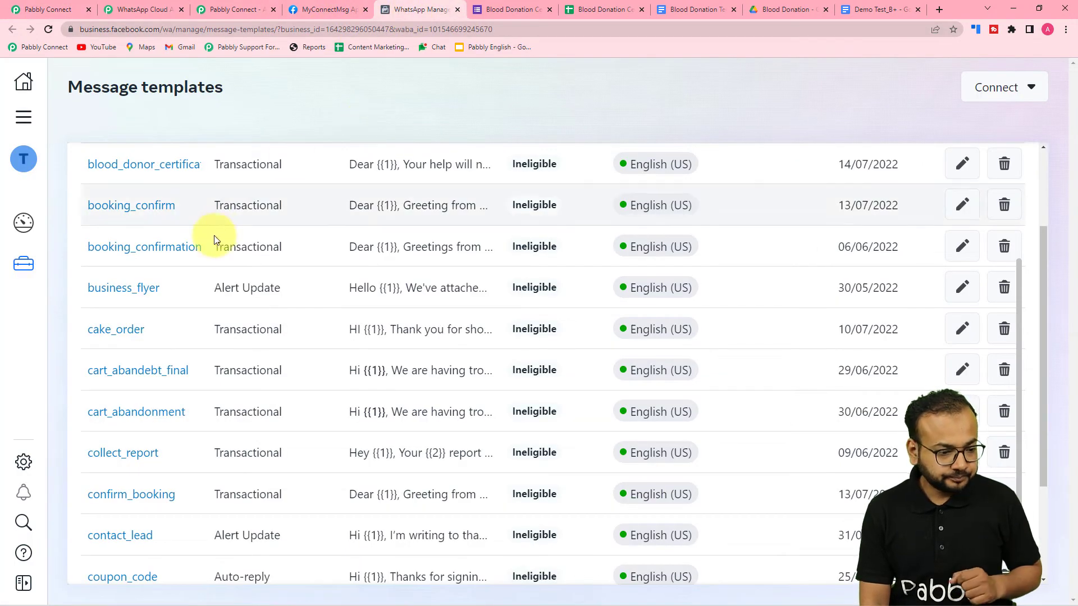
{"action": "scroll", "coordinate": [109, 415], "scroll_direction": "down", "scroll_amount": 3}
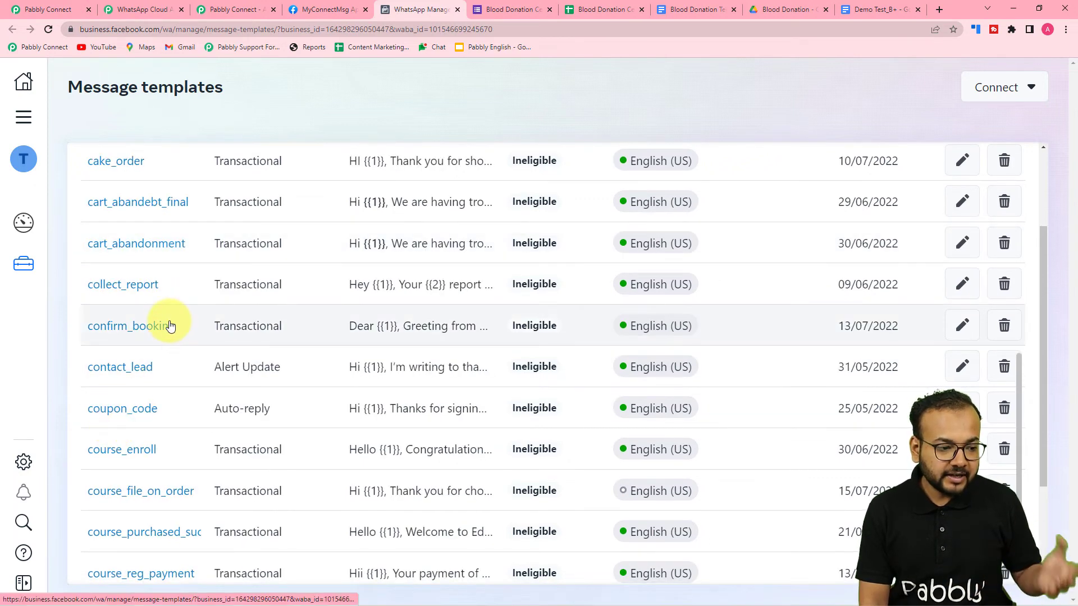
{"action": "scroll", "coordinate": [170, 325], "scroll_direction": "up", "scroll_amount": 8}
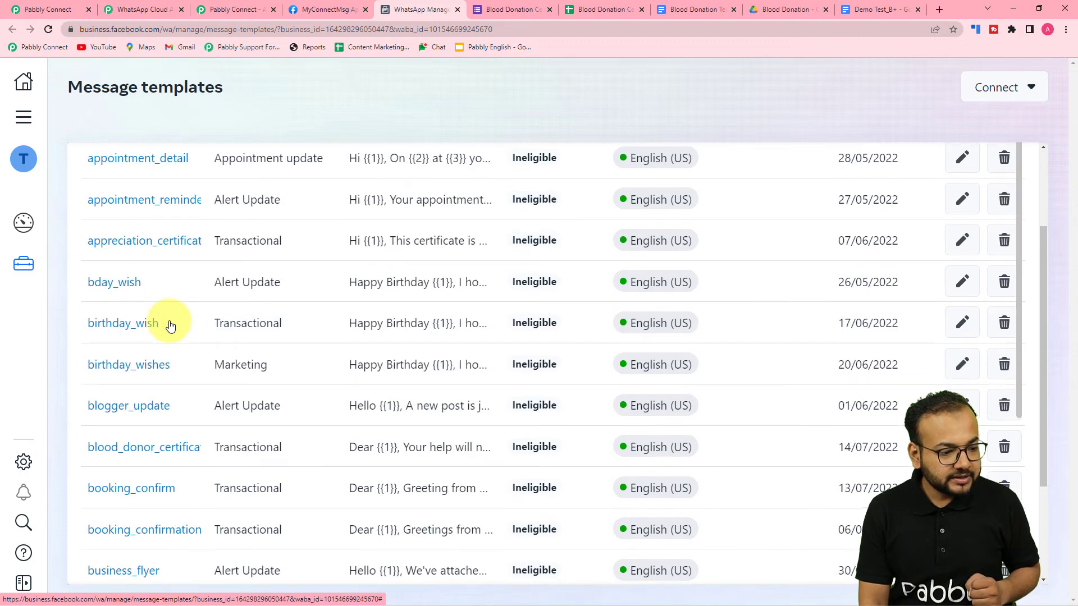
{"action": "left_click", "coordinate": [140, 447]}
{"action": "scroll", "coordinate": [403, 385], "scroll_direction": "down", "scroll_amount": 3}
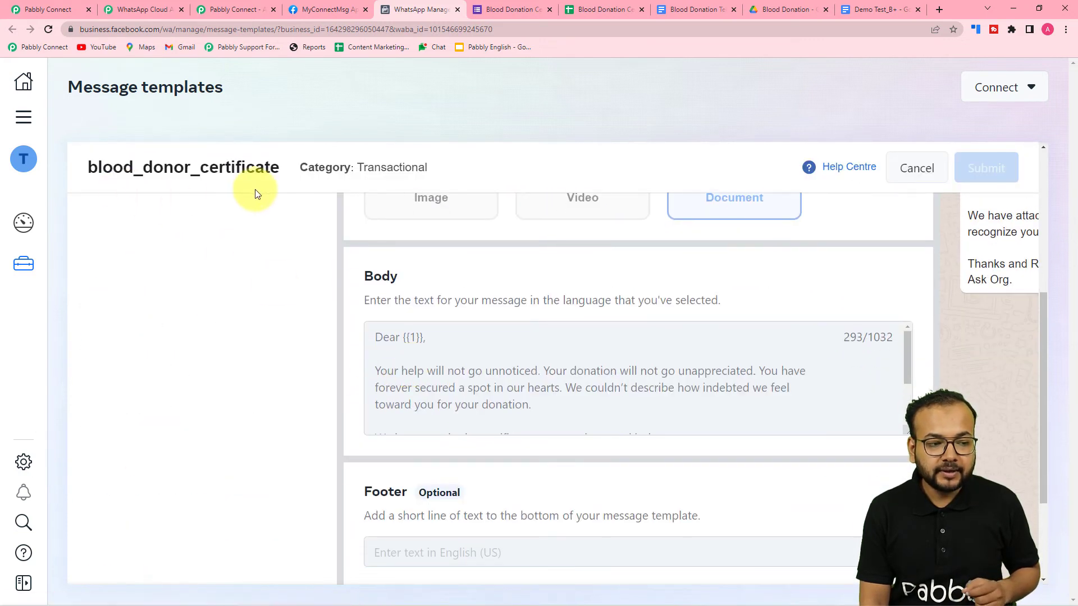
{"action": "scroll", "coordinate": [552, 400], "scroll_direction": "down", "scroll_amount": 5}
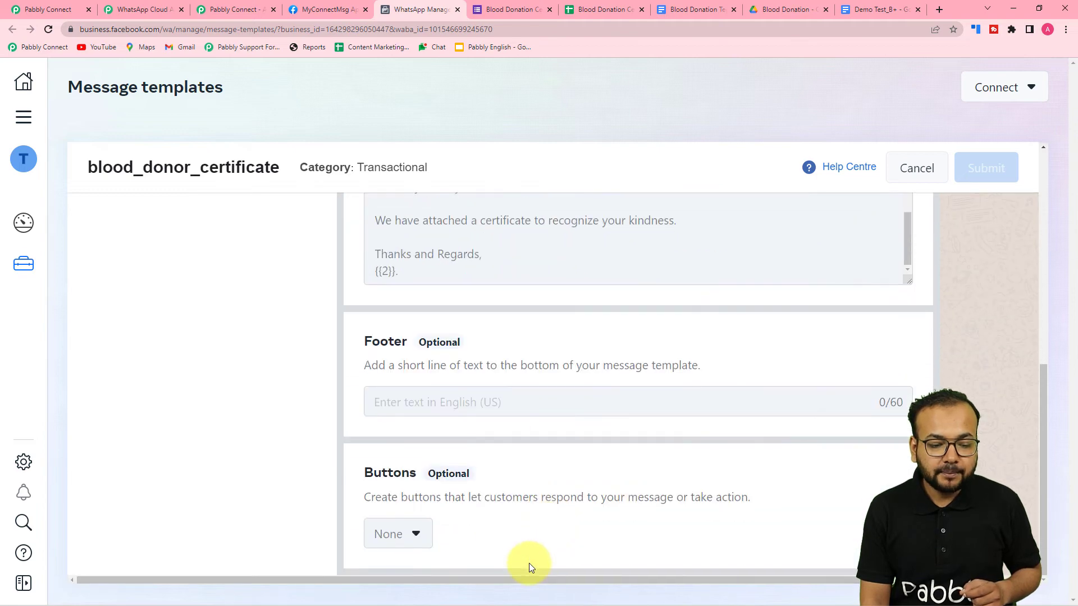
{"action": "left_click_drag", "start_coordinate": [525, 578], "coordinate": [726, 604]}
{"action": "scroll", "coordinate": [913, 368], "scroll_direction": "up", "scroll_amount": 8}
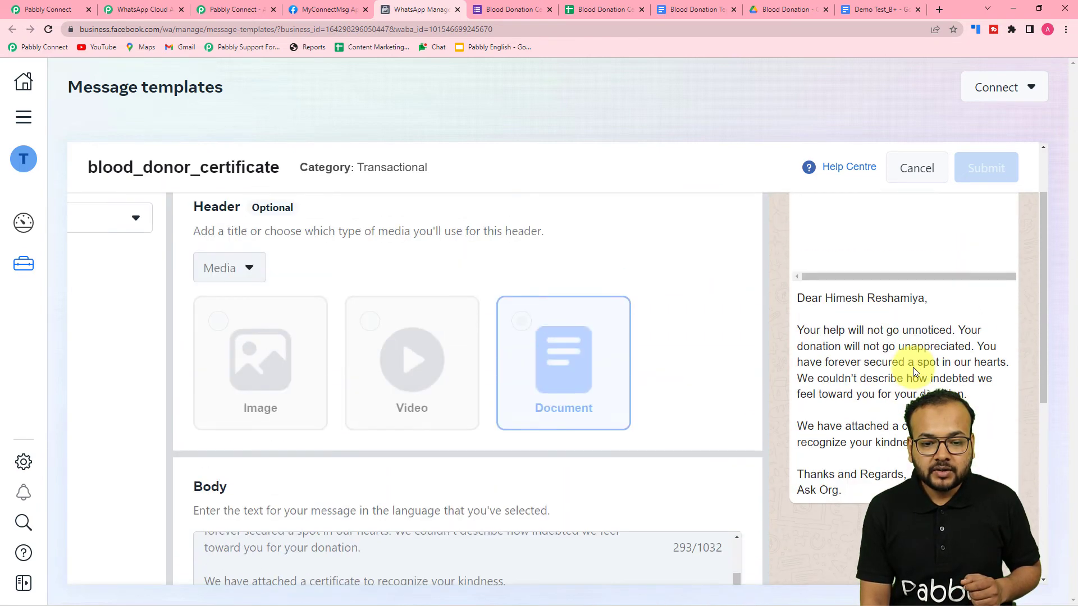
{"action": "scroll", "coordinate": [849, 307], "scroll_direction": "down", "scroll_amount": 1}
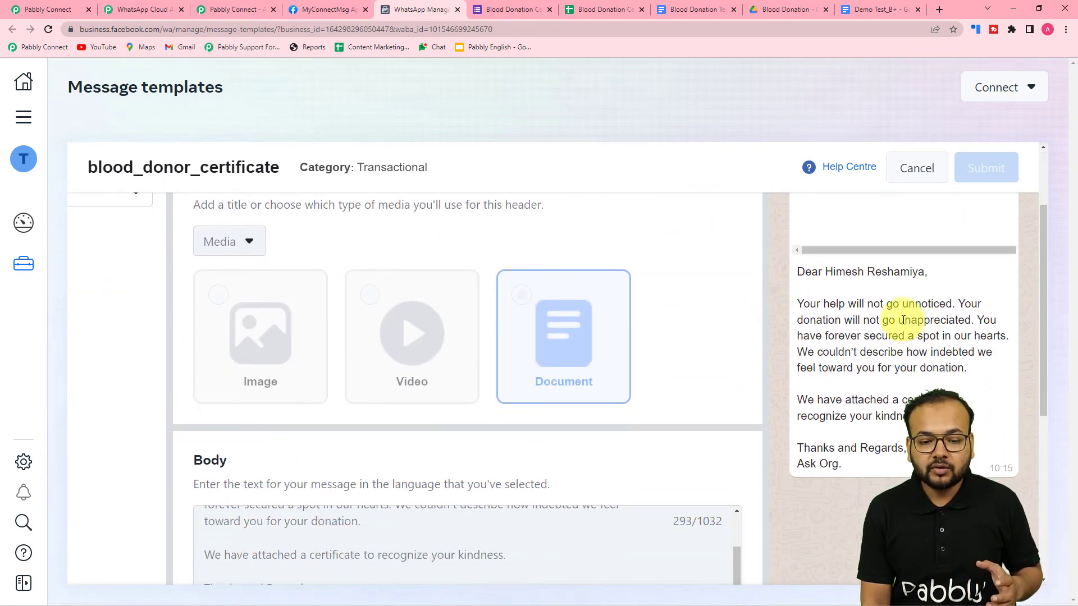
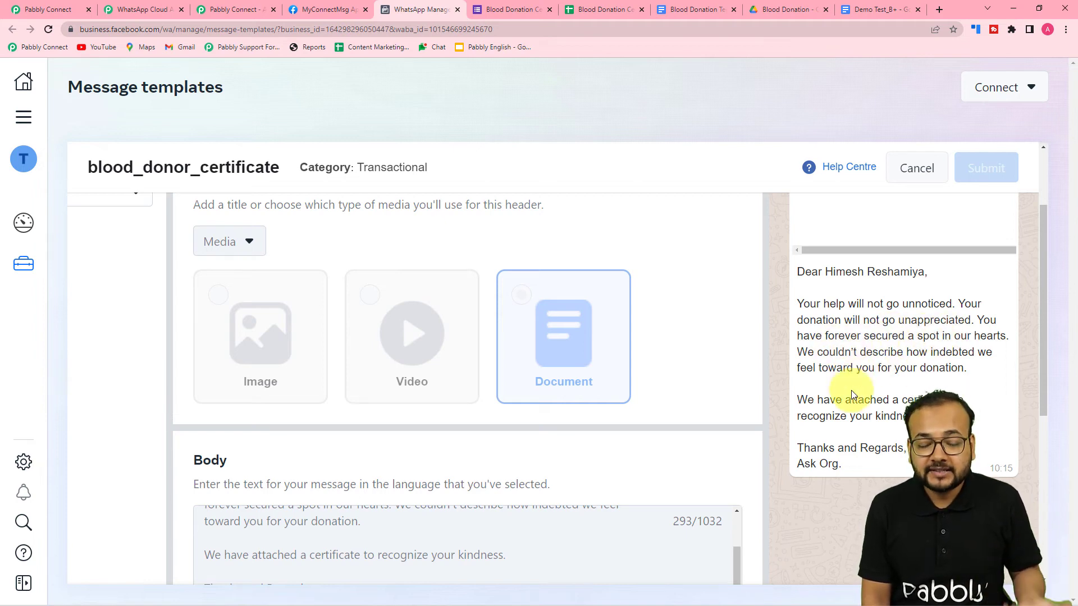
Review the blood_donor_certificate template's header, message preview and body variables {{1}} and {{2}}, and the Blood Donation Template document.
{"action": "scroll", "coordinate": [854, 380], "scroll_direction": "up", "scroll_amount": 3}
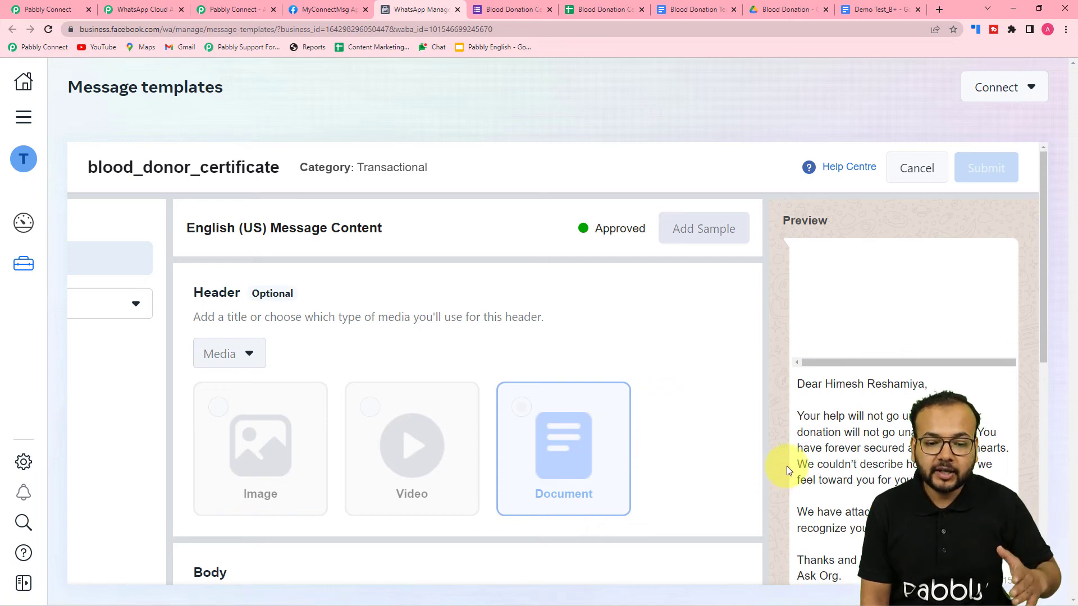
{"action": "scroll", "coordinate": [786, 466], "scroll_direction": "down", "scroll_amount": 2}
{"action": "scroll", "coordinate": [668, 470], "scroll_direction": "down", "scroll_amount": 3}
{"action": "scroll", "coordinate": [555, 436], "scroll_direction": "up", "scroll_amount": 3}
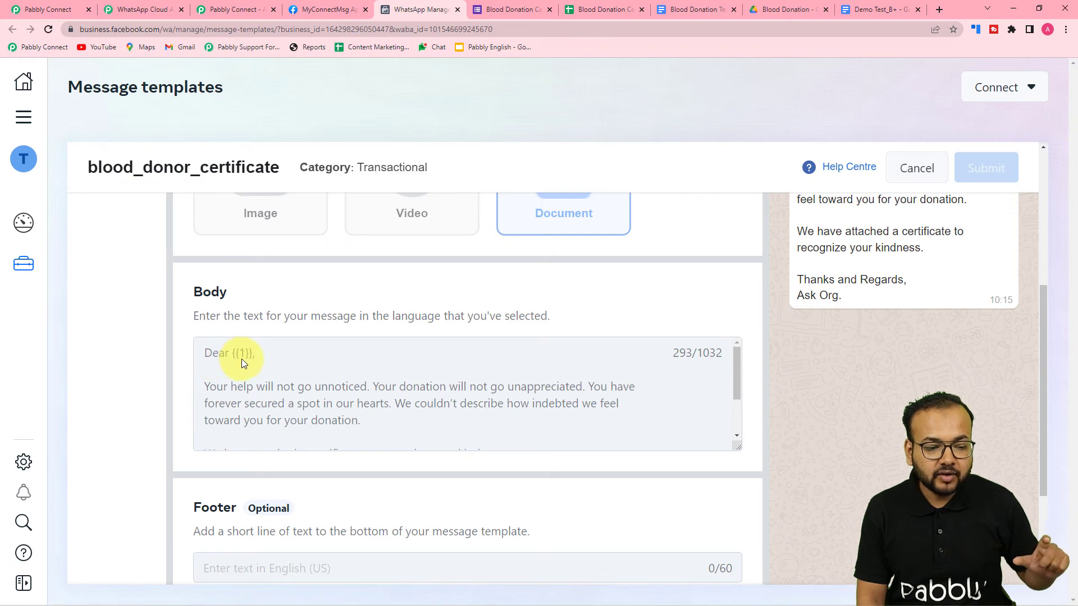
{"action": "scroll", "coordinate": [241, 359], "scroll_direction": "down", "scroll_amount": 2}
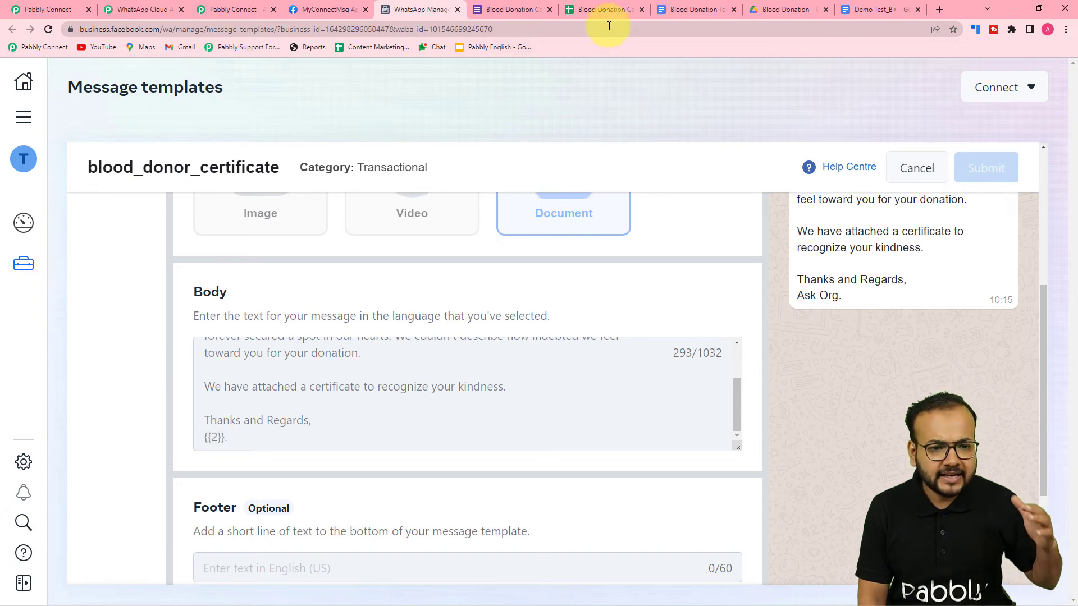
{"action": "left_click", "coordinate": [679, 9]}
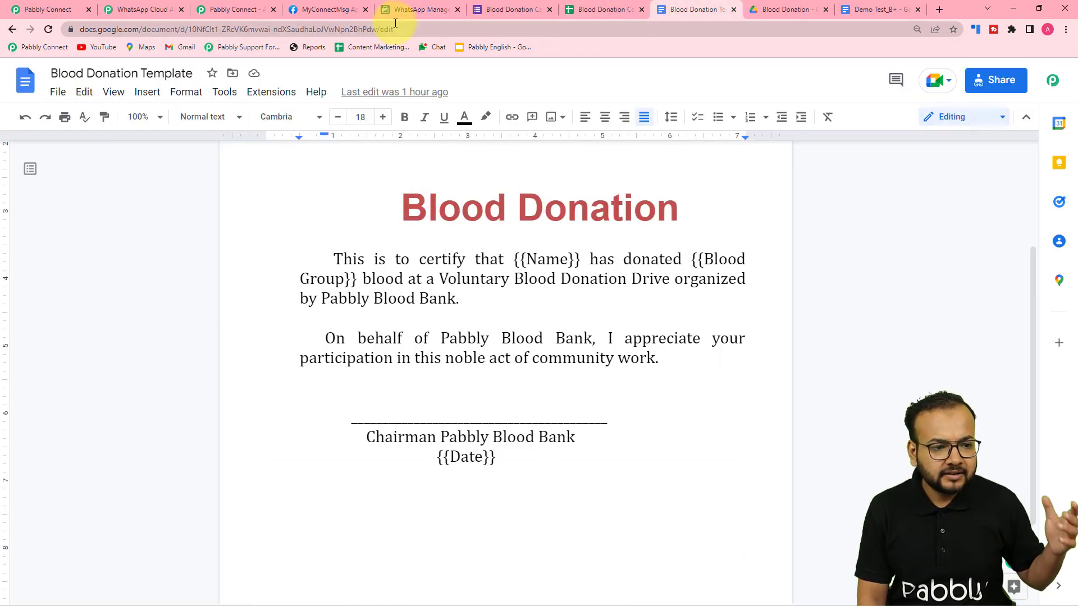
{"action": "left_click", "coordinate": [413, 10]}
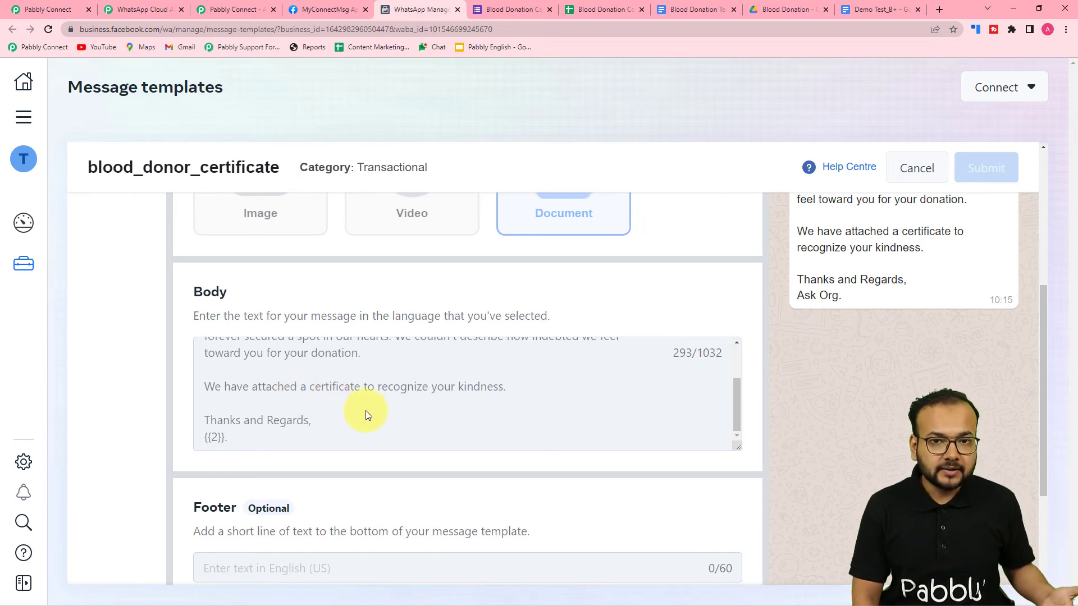
{"action": "scroll", "coordinate": [313, 398], "scroll_direction": "up", "scroll_amount": 3}
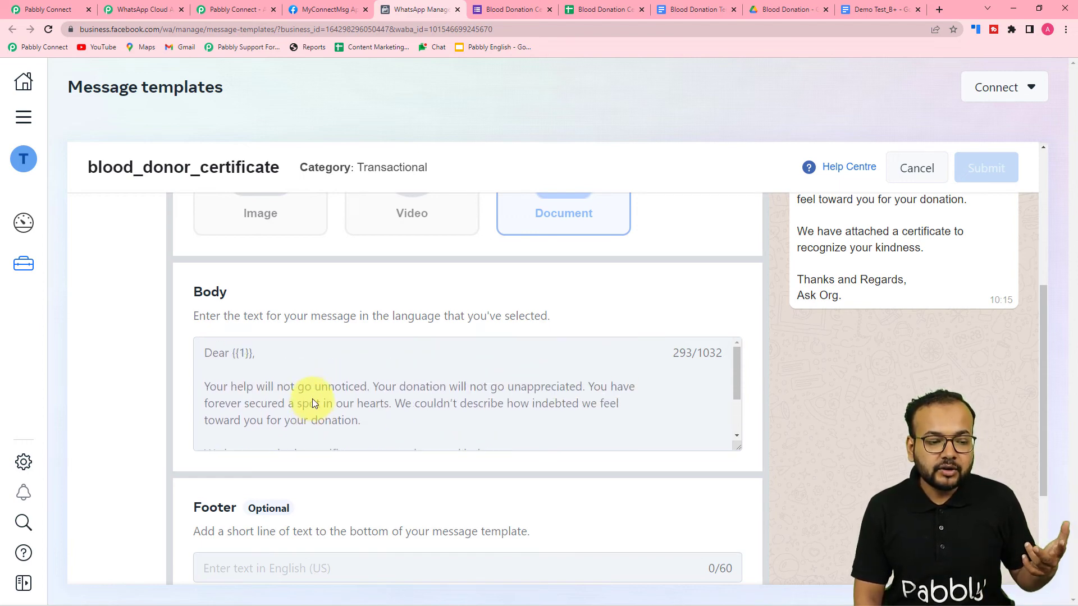
{"action": "scroll", "coordinate": [312, 403], "scroll_direction": "down", "scroll_amount": 3}
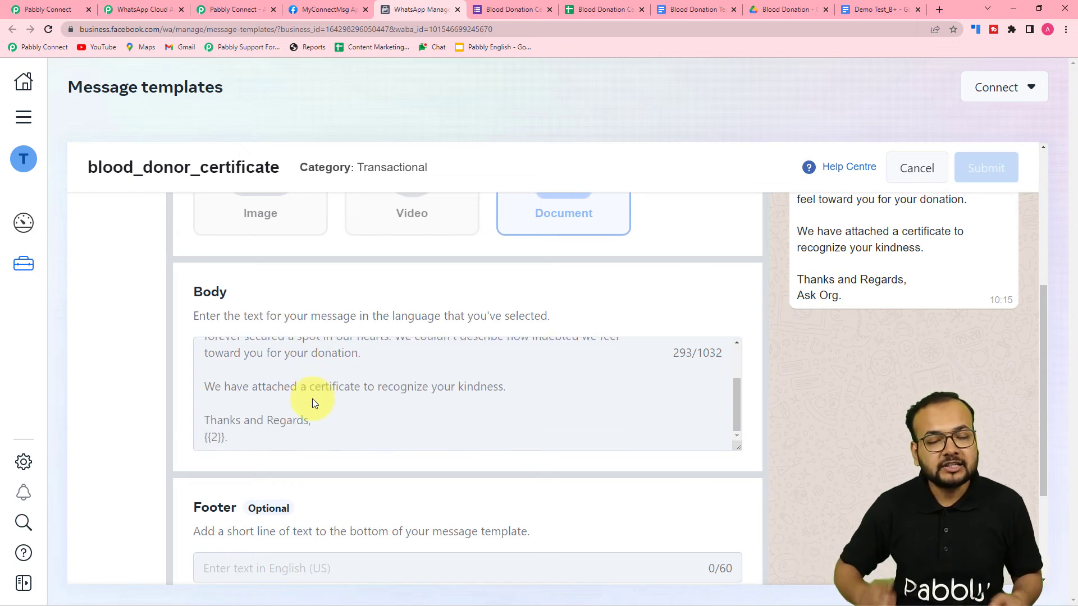
{"action": "scroll", "coordinate": [312, 399], "scroll_direction": "up", "scroll_amount": 3}
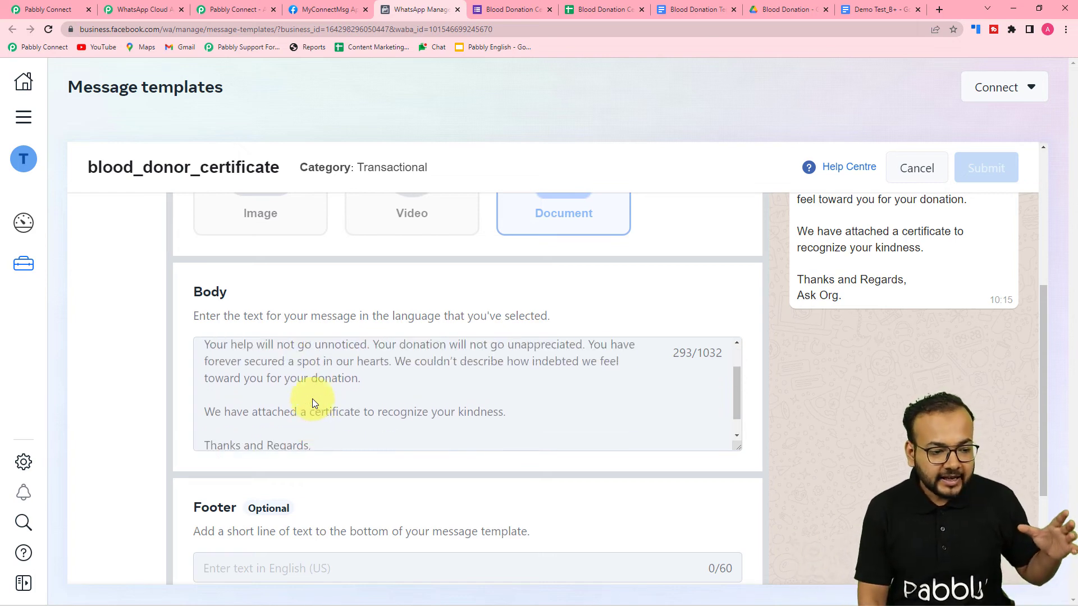
{"action": "scroll", "coordinate": [270, 359], "scroll_direction": "down", "scroll_amount": 3}
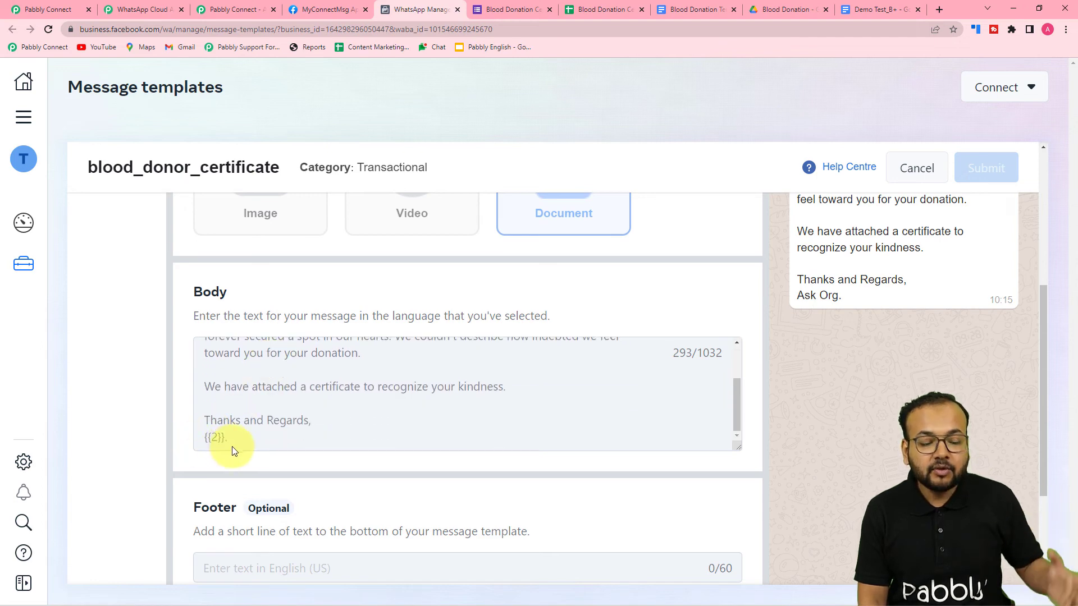
{"action": "scroll", "coordinate": [495, 446], "scroll_direction": "up", "scroll_amount": 3}
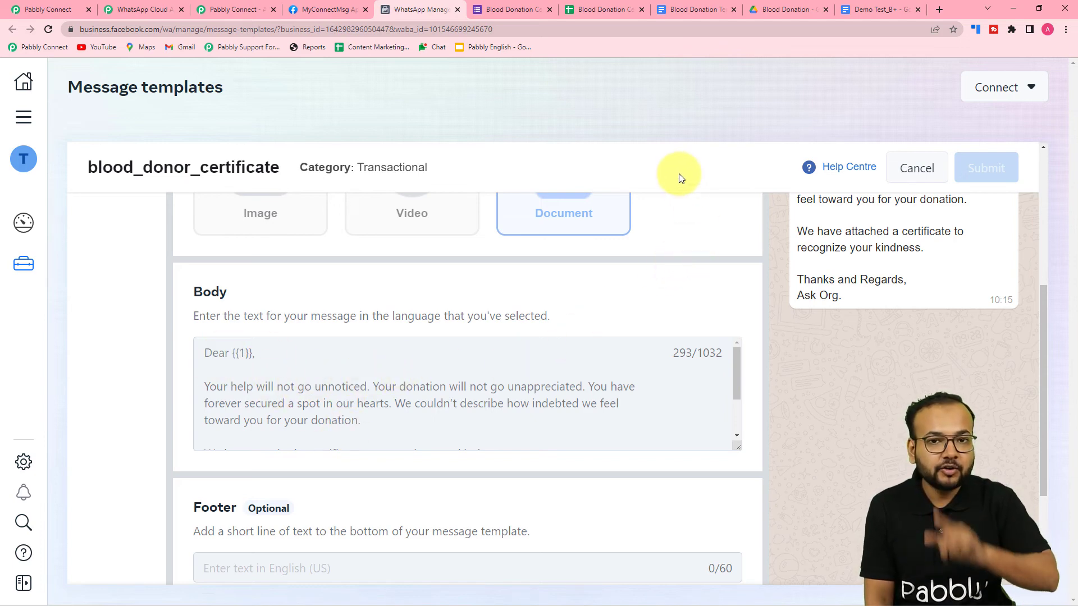
Return to the Pabbly Connect workflow and choose blood_donor_certificate as the template name for the WhatsApp message.
{"action": "left_click", "coordinate": [24, 4]}
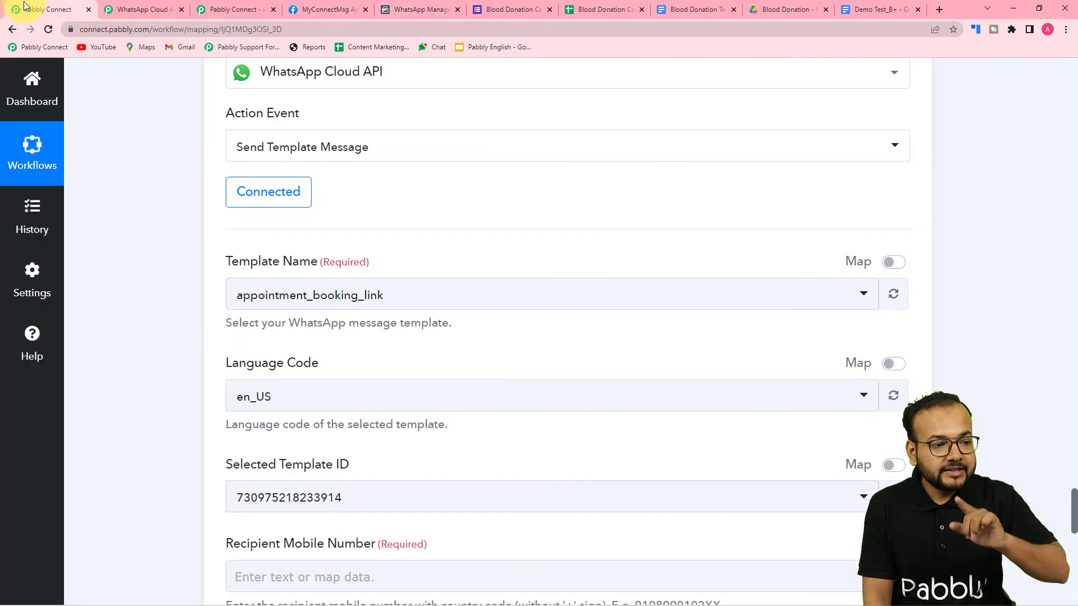
{"action": "left_click", "coordinate": [286, 297]}
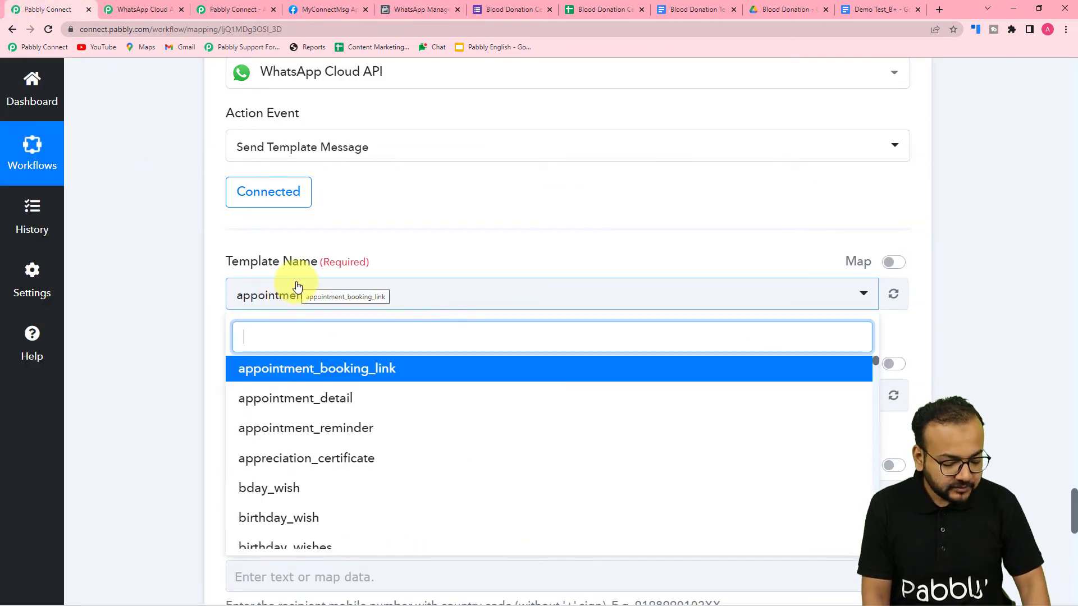
{"action": "type", "text": "blo"}
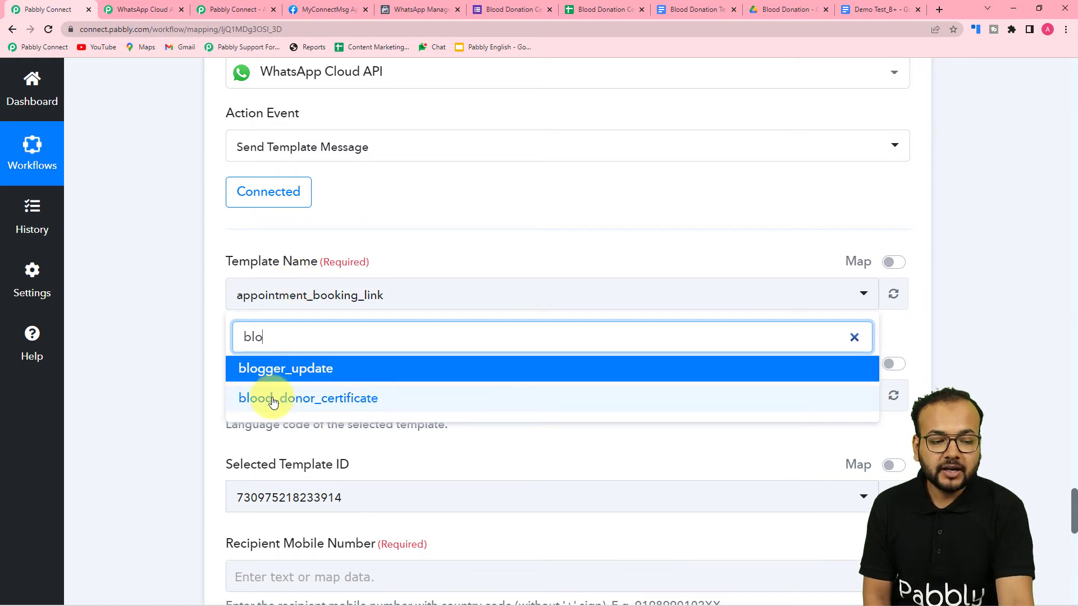
{"action": "left_click", "coordinate": [273, 399]}
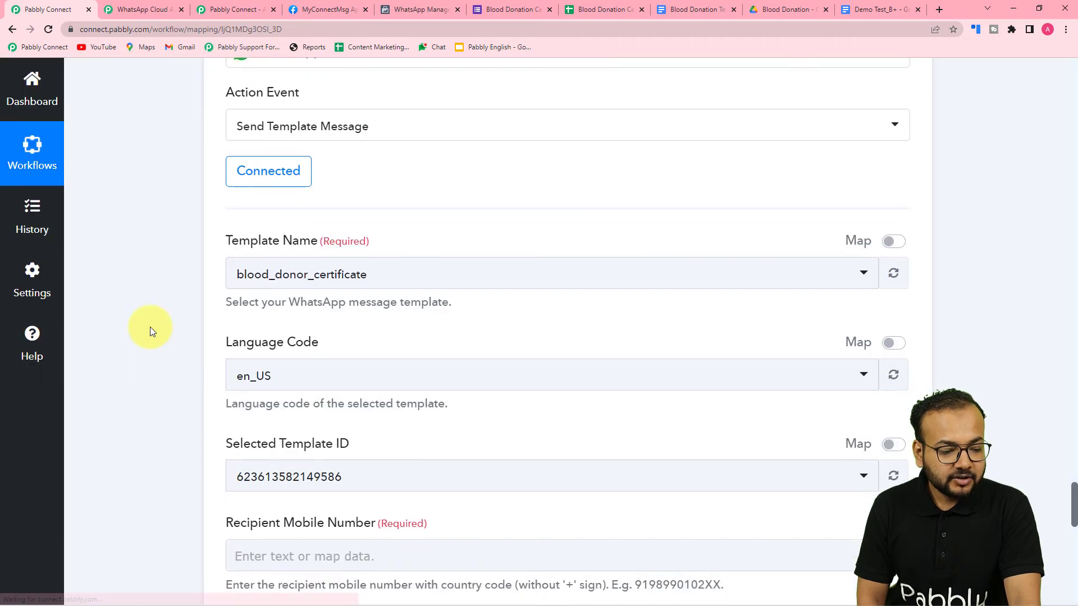
Look over the template's recipient, header and body fields, and examine the WhatsApp number answer in the captured Google Forms response.
{"action": "scroll", "coordinate": [149, 326], "scroll_direction": "down", "scroll_amount": 5}
{"action": "scroll", "coordinate": [150, 326], "scroll_direction": "down", "scroll_amount": 1}
{"action": "left_click", "coordinate": [257, 236]}
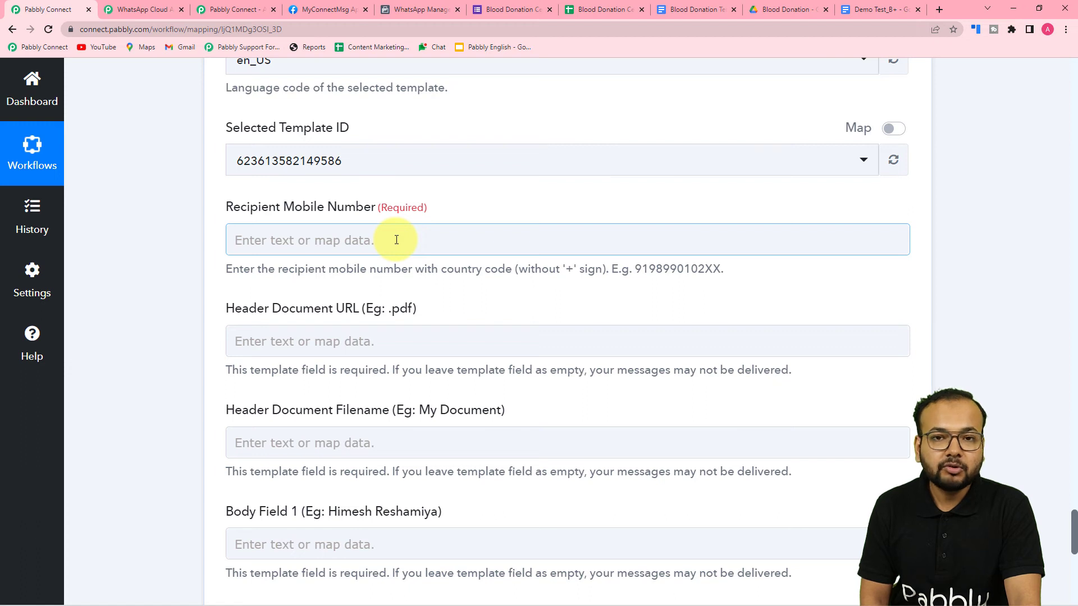
{"action": "scroll", "coordinate": [397, 239], "scroll_direction": "down", "scroll_amount": 1}
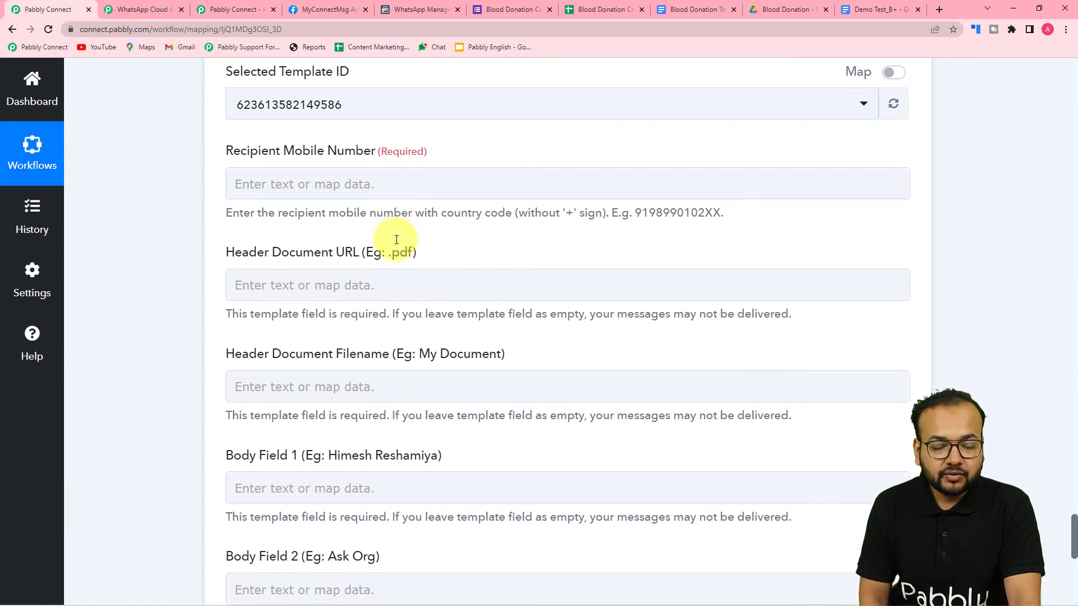
{"action": "left_click", "coordinate": [511, 8]}
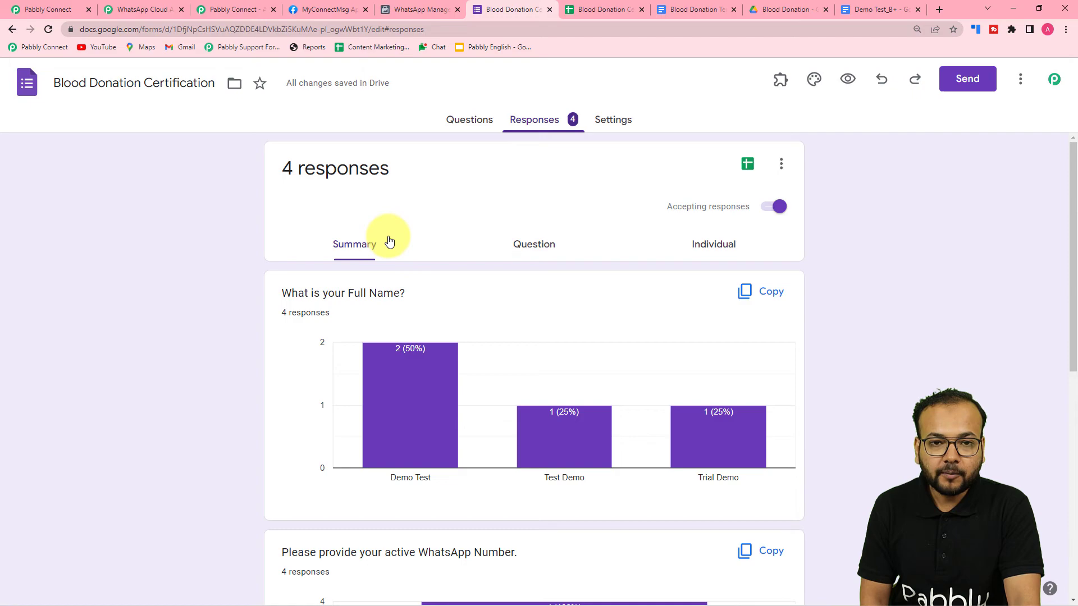
{"action": "left_click", "coordinate": [22, 9]}
{"action": "scroll", "coordinate": [1071, 179], "scroll_direction": "up", "scroll_amount": 20}
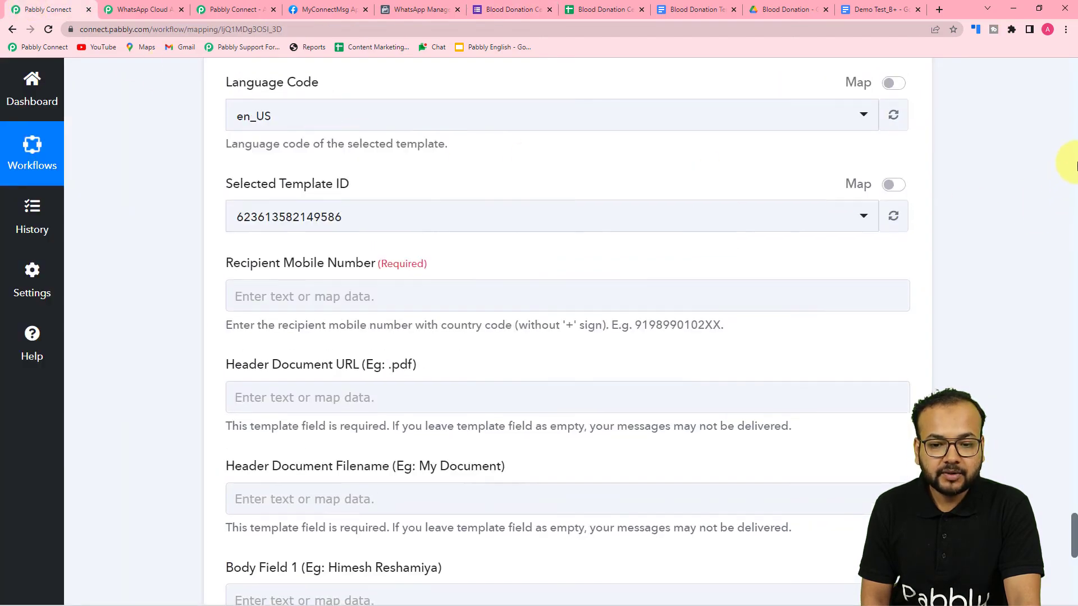
{"action": "scroll", "coordinate": [1073, 166], "scroll_direction": "up", "scroll_amount": 10}
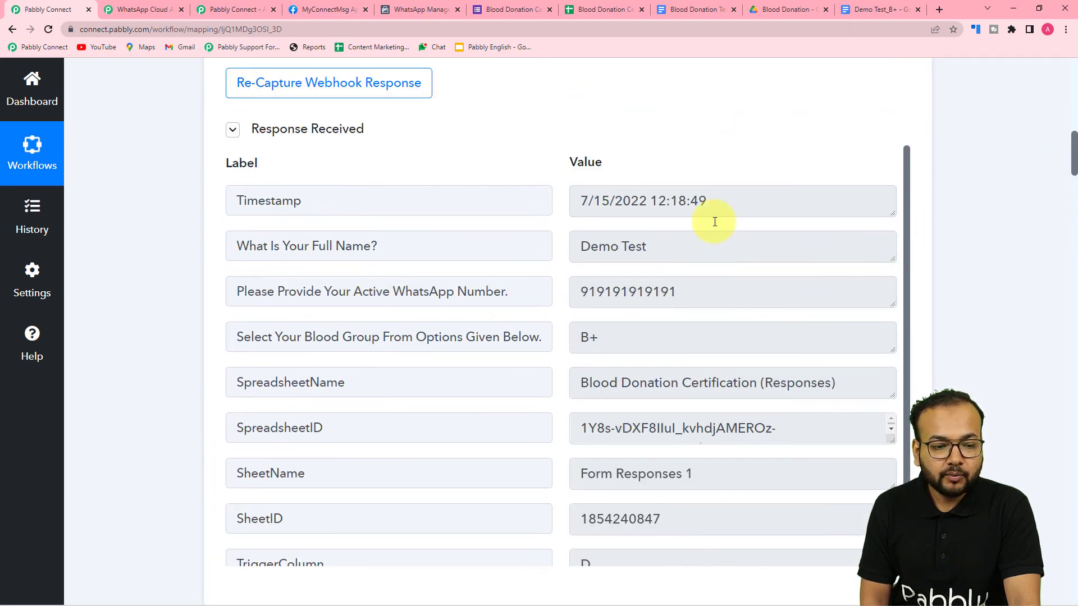
{"action": "left_click_drag", "start_coordinate": [1066, 145], "coordinate": [985, 444]}
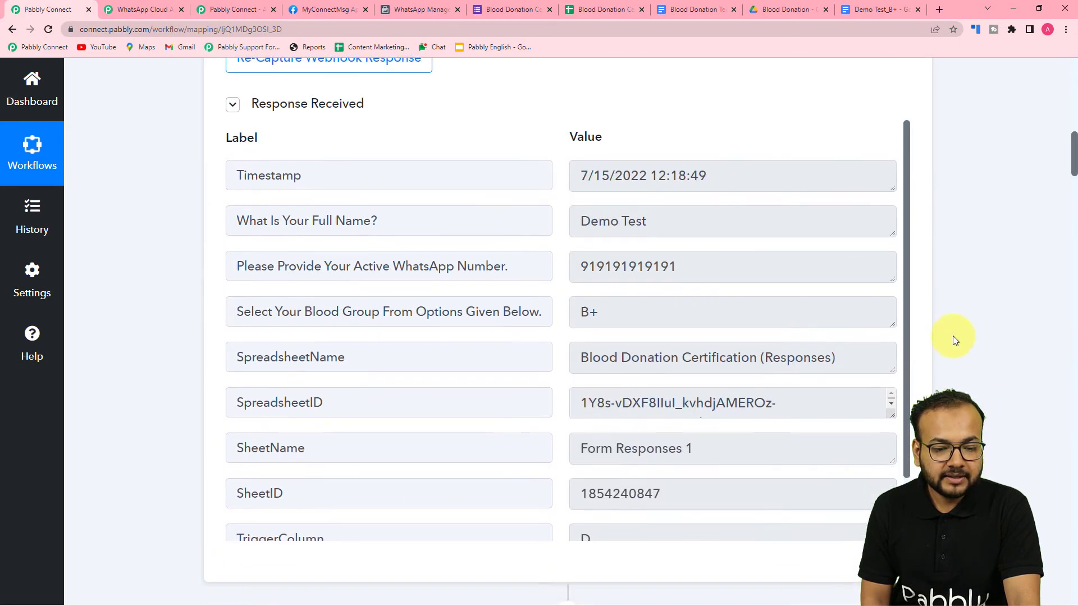
{"action": "scroll", "coordinate": [952, 336], "scroll_direction": "down", "scroll_amount": 10}
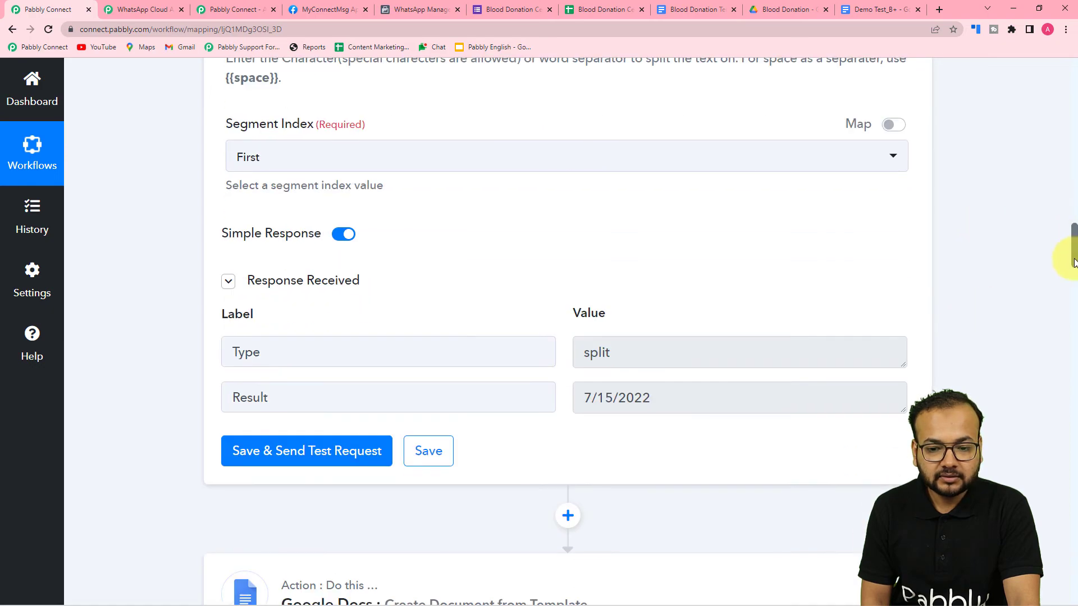
{"action": "left_click_drag", "start_coordinate": [1061, 240], "coordinate": [1042, 397]}
{"action": "scroll", "coordinate": [338, 314], "scroll_direction": "down", "scroll_amount": 15}
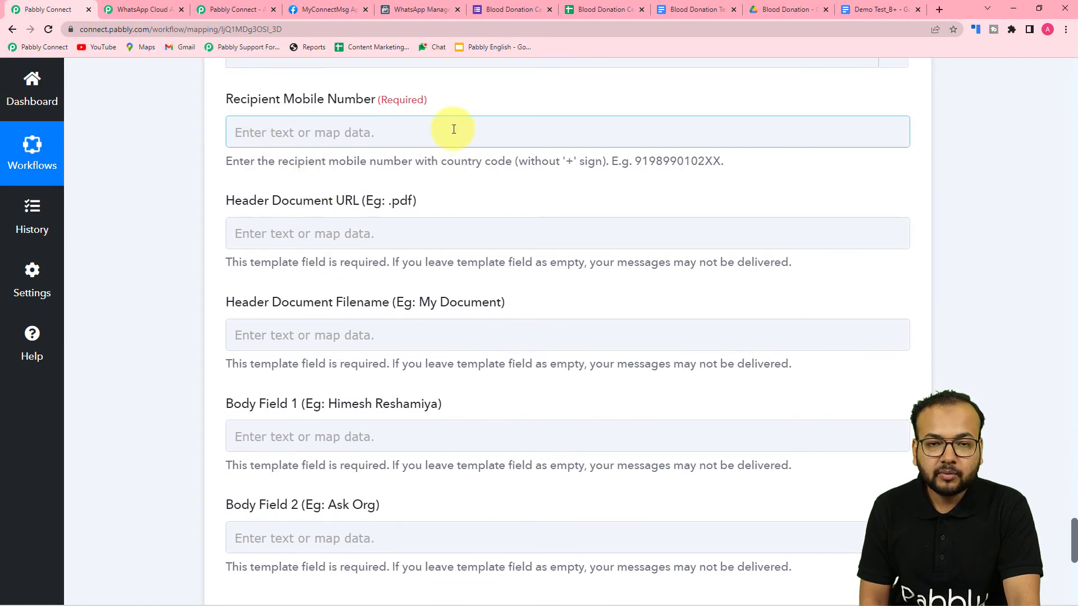
Map the recipient mobile number to the active WhatsApp number answer from the Google Forms response.
{"action": "left_click", "coordinate": [452, 125]}
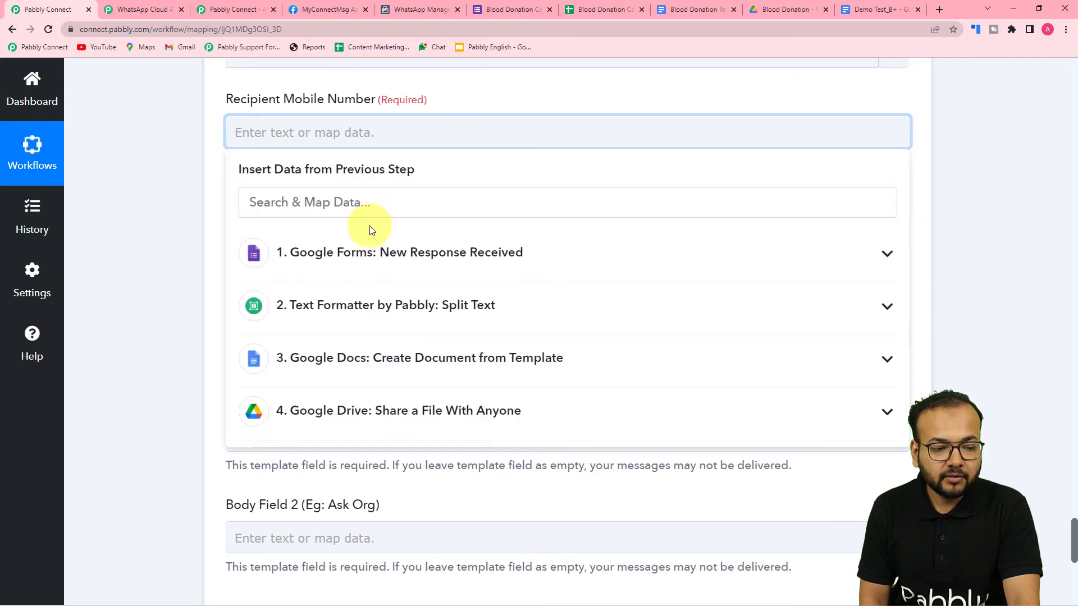
{"action": "left_click", "coordinate": [314, 263]}
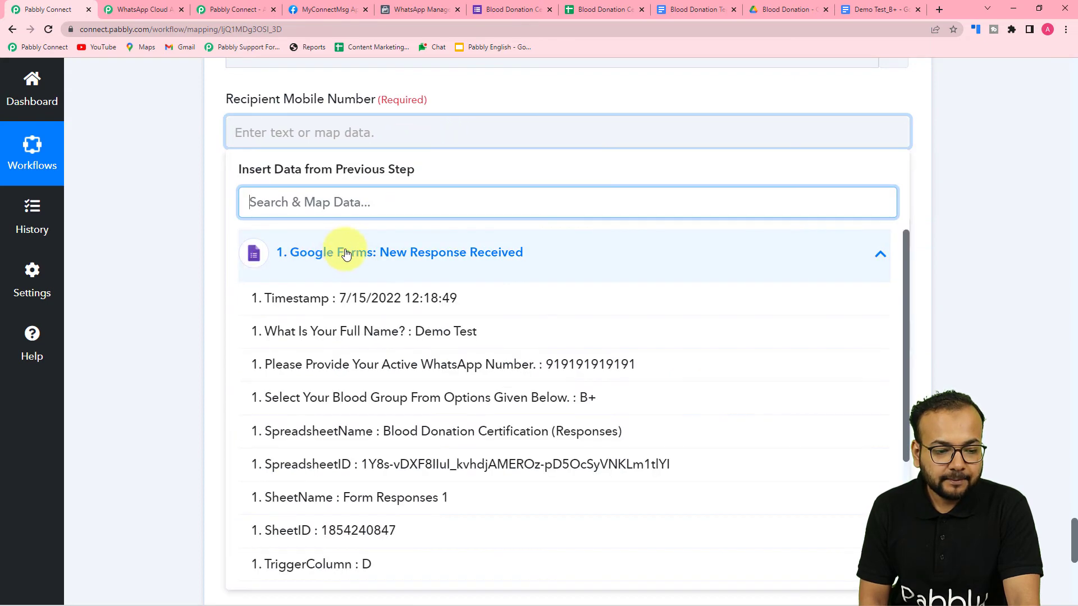
{"action": "left_click", "coordinate": [313, 369]}
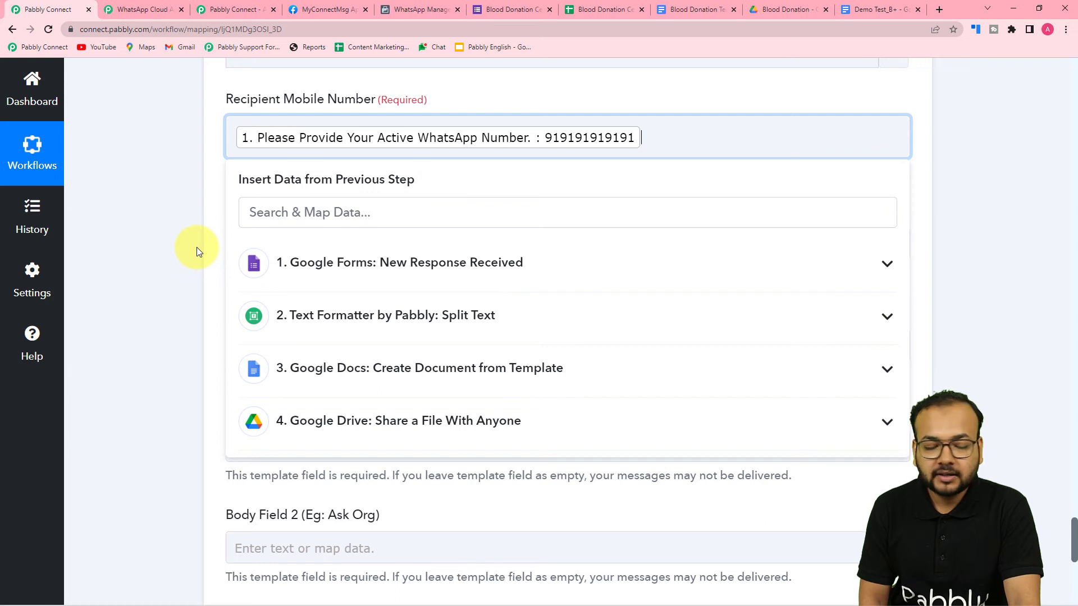
{"action": "left_click", "coordinate": [197, 247]}
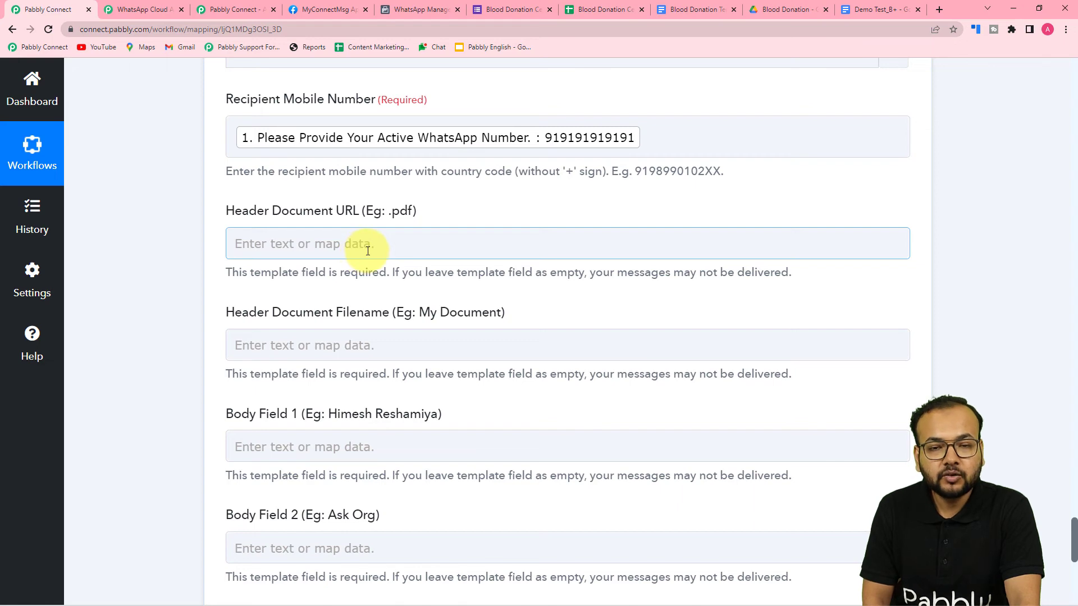
Examine the Google Drive Share a File With Anyone response for the document's PDF export link.
{"action": "scroll", "coordinate": [369, 250], "scroll_direction": "up", "scroll_amount": 20}
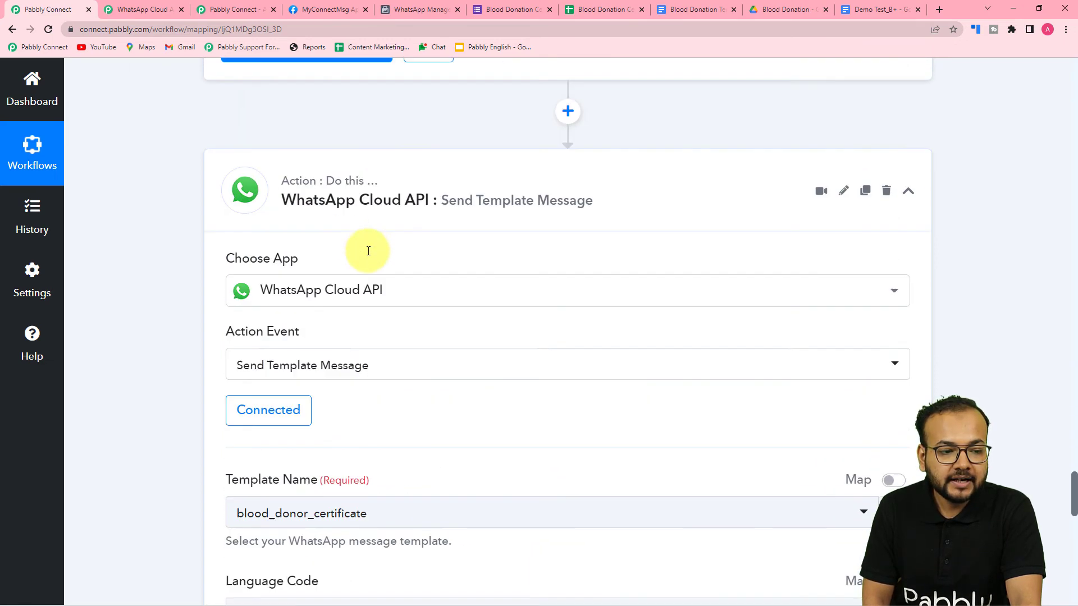
{"action": "scroll", "coordinate": [368, 251], "scroll_direction": "up", "scroll_amount": 10}
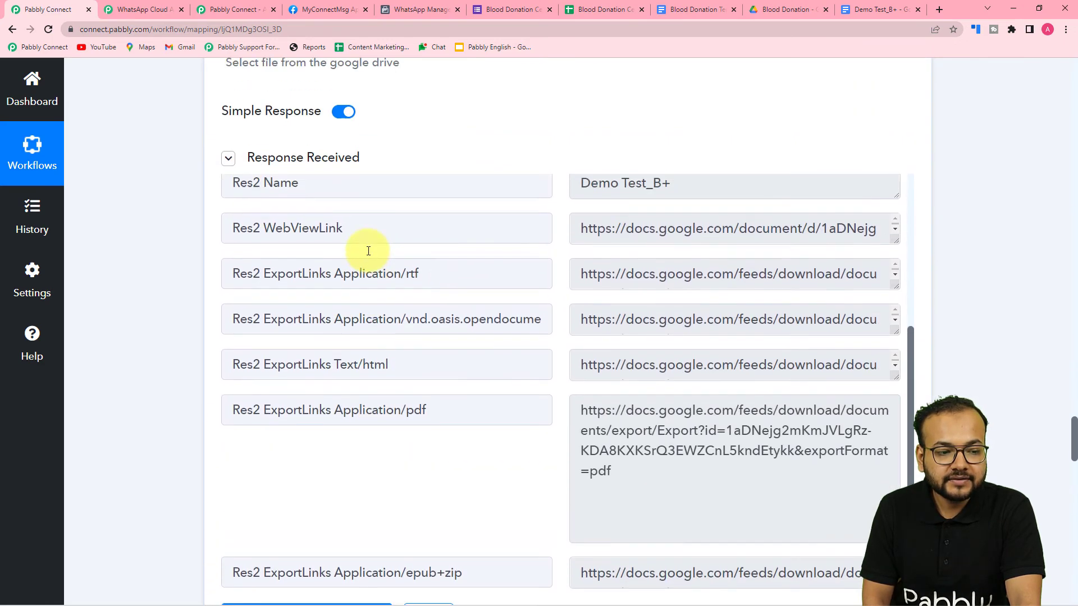
{"action": "scroll", "coordinate": [218, 217], "scroll_direction": "up", "scroll_amount": 7}
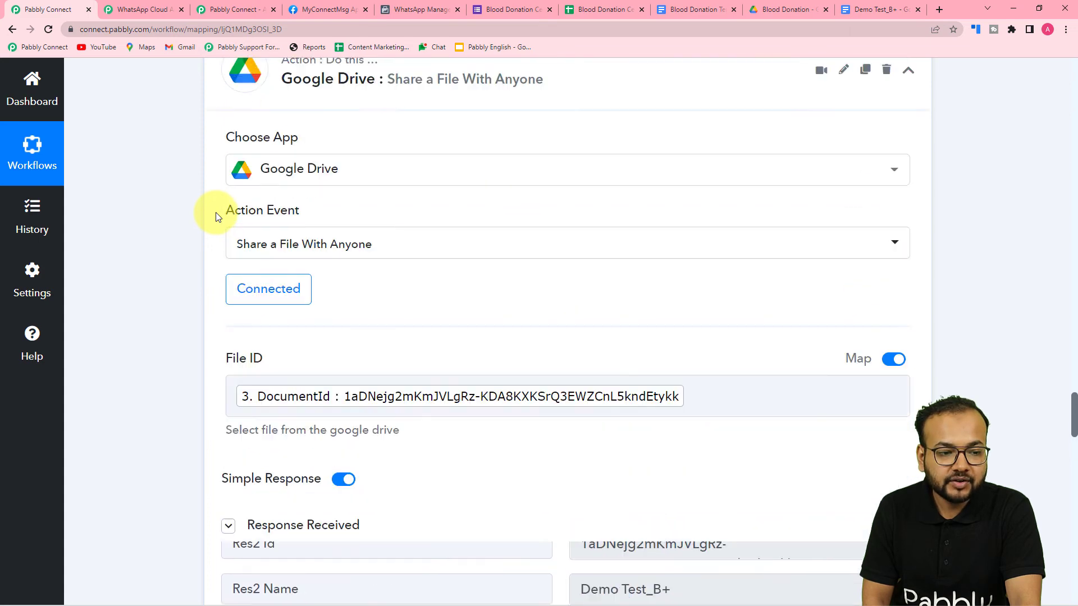
{"action": "scroll", "coordinate": [218, 217], "scroll_direction": "down", "scroll_amount": 10}
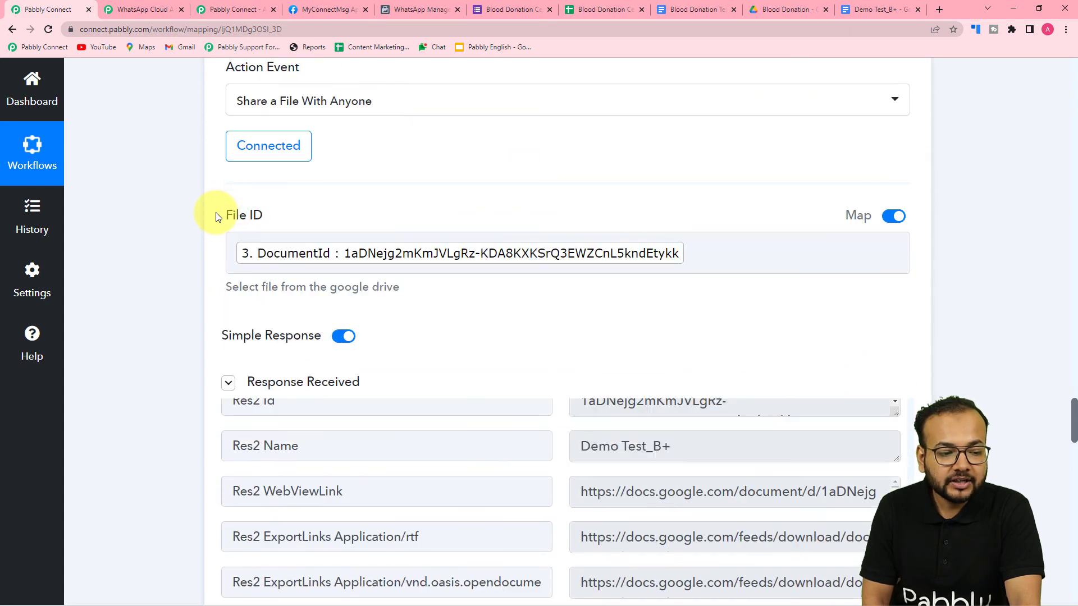
{"action": "scroll", "coordinate": [218, 218], "scroll_direction": "down", "scroll_amount": 3}
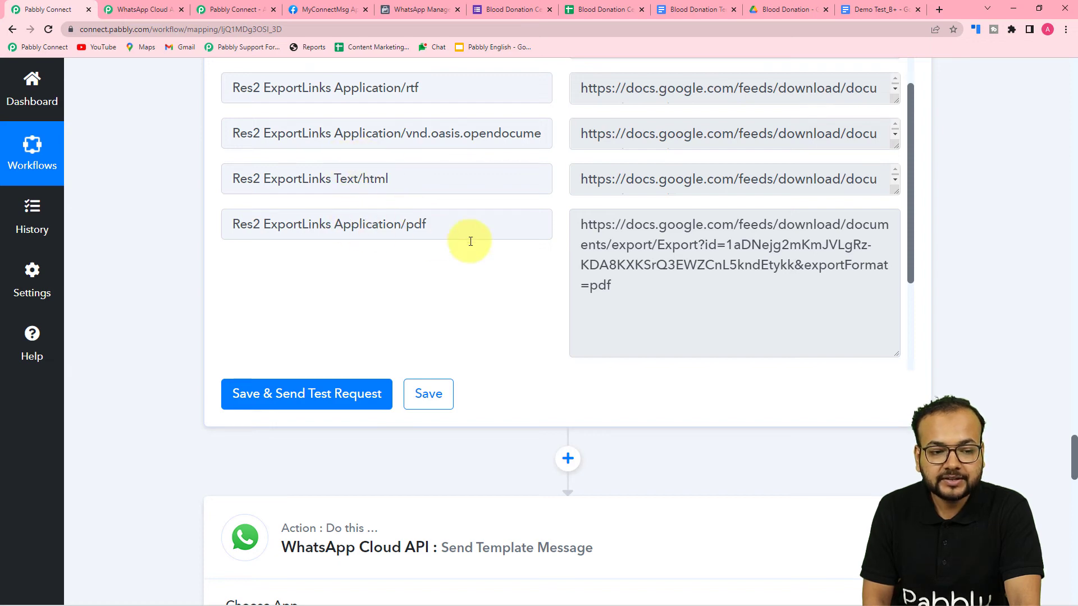
{"action": "scroll", "coordinate": [188, 228], "scroll_direction": "down", "scroll_amount": 7}
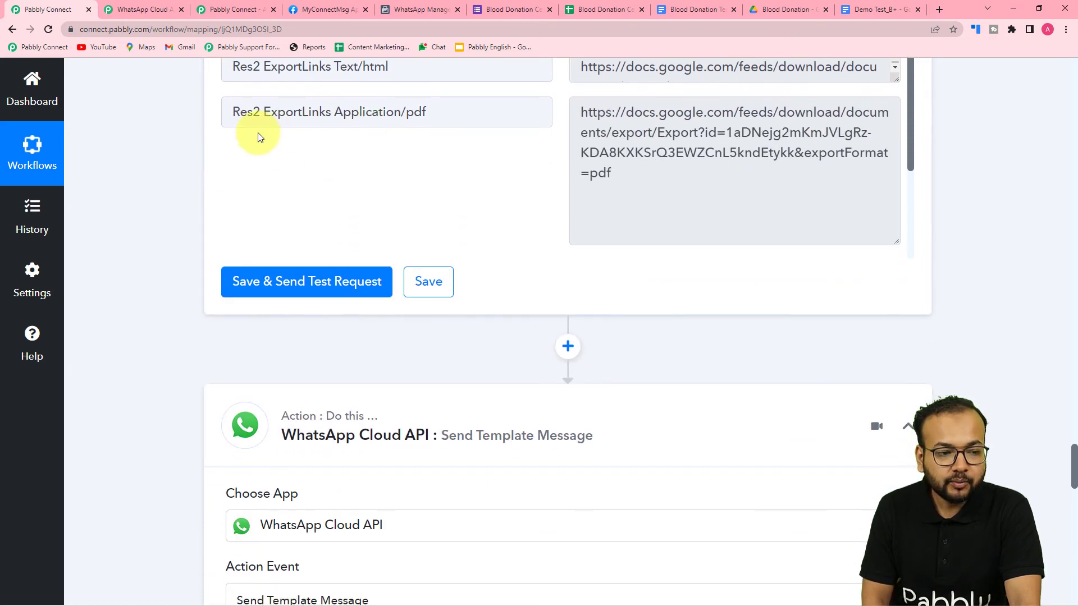
Map the header document URL to the Res2 ExportLinks Application/pdf value from the Google Drive Share a File With Anyone response.
{"action": "scroll", "coordinate": [171, 174], "scroll_direction": "down", "scroll_amount": 13}
{"action": "scroll", "coordinate": [170, 169], "scroll_direction": "up", "scroll_amount": 1}
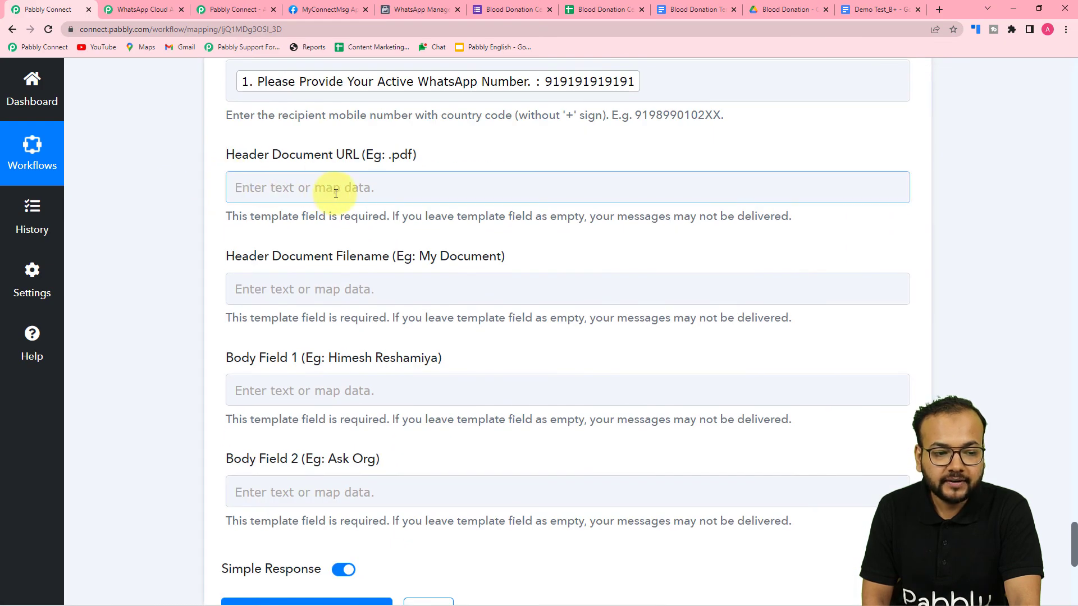
{"action": "left_click", "coordinate": [335, 193]}
{"action": "scroll", "coordinate": [336, 208], "scroll_direction": "down", "scroll_amount": 4}
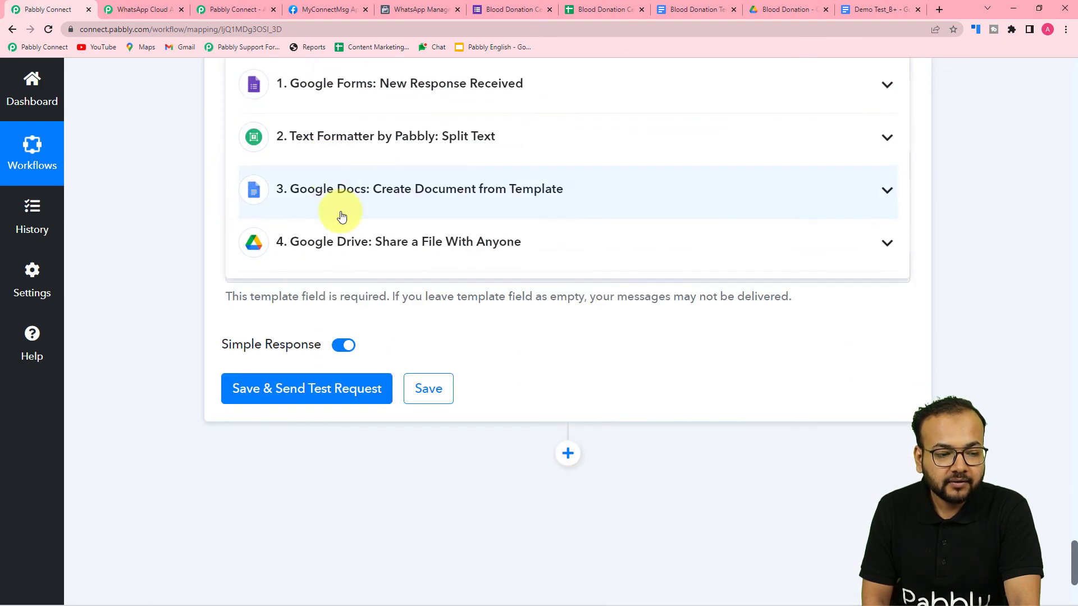
{"action": "left_click", "coordinate": [333, 252]}
{"action": "scroll", "coordinate": [645, 242], "scroll_direction": "down", "scroll_amount": 9}
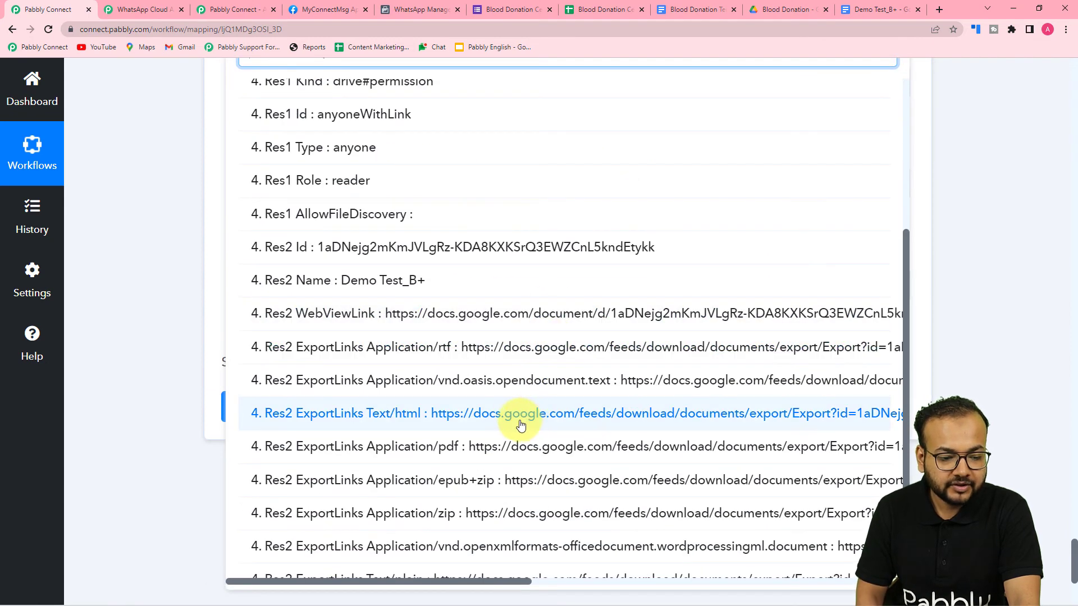
{"action": "left_click", "coordinate": [469, 446]}
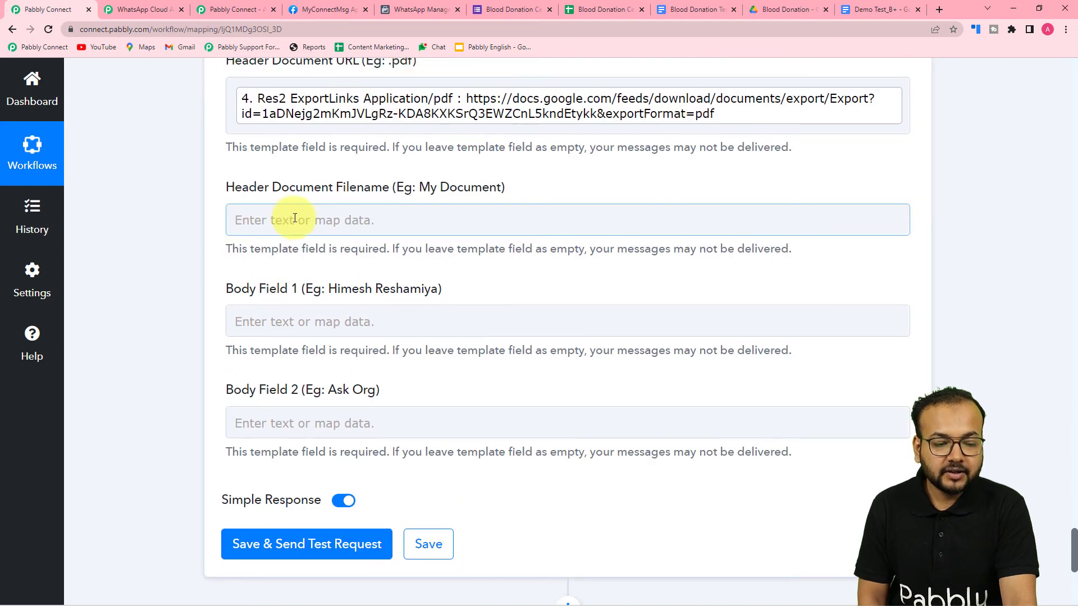
Map the header document filename to the Res2 Name value from the Google Drive Share a File With Anyone response.
{"action": "left_click", "coordinate": [330, 216]}
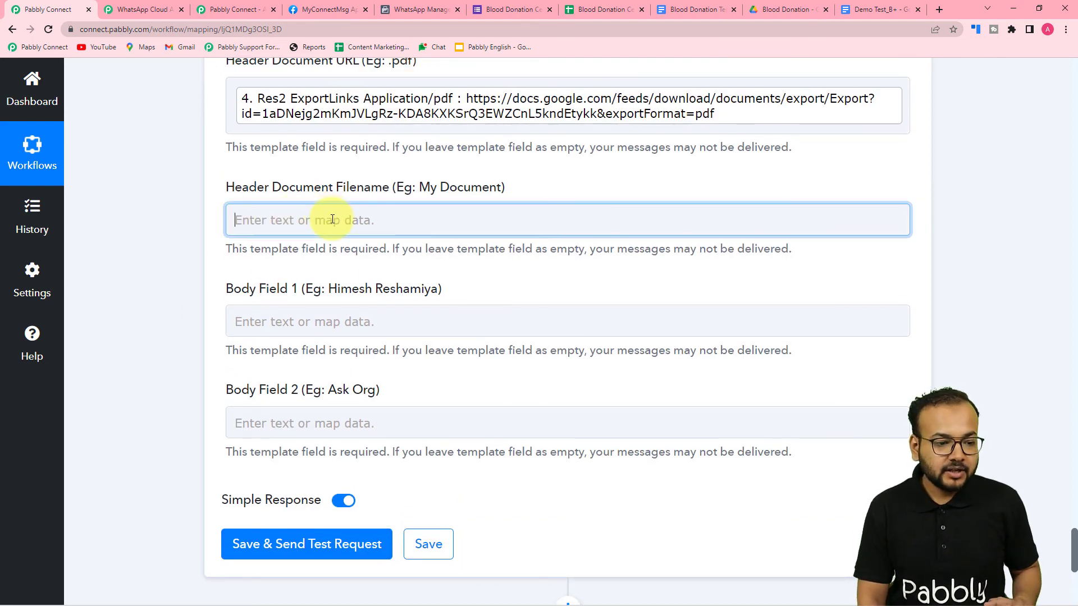
{"action": "left_click", "coordinate": [331, 442]}
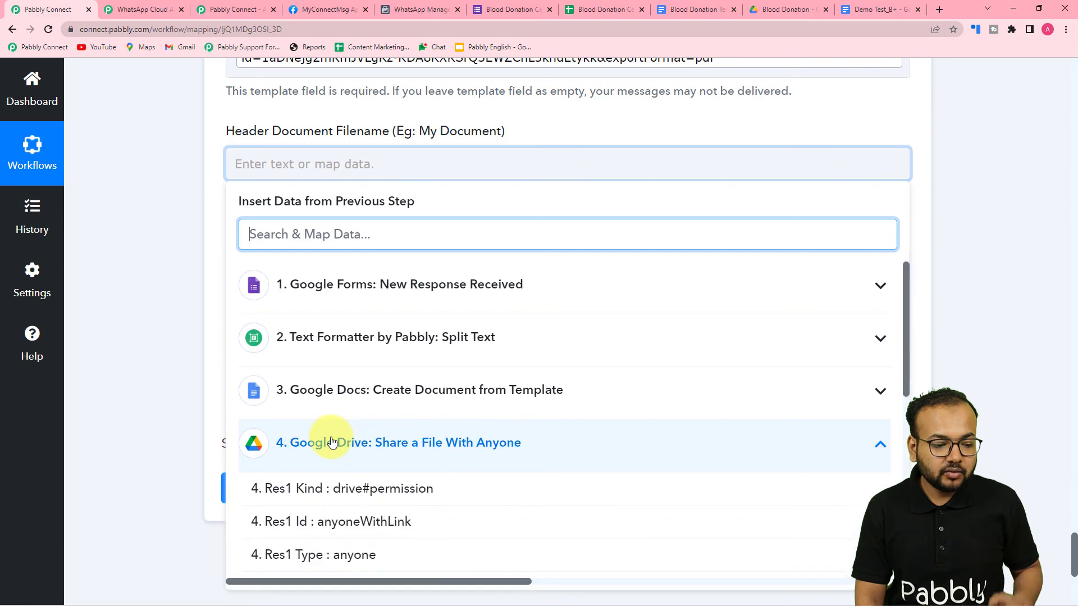
{"action": "scroll", "coordinate": [341, 527], "scroll_direction": "down", "scroll_amount": 2}
{"action": "scroll", "coordinate": [342, 529], "scroll_direction": "down", "scroll_amount": 2}
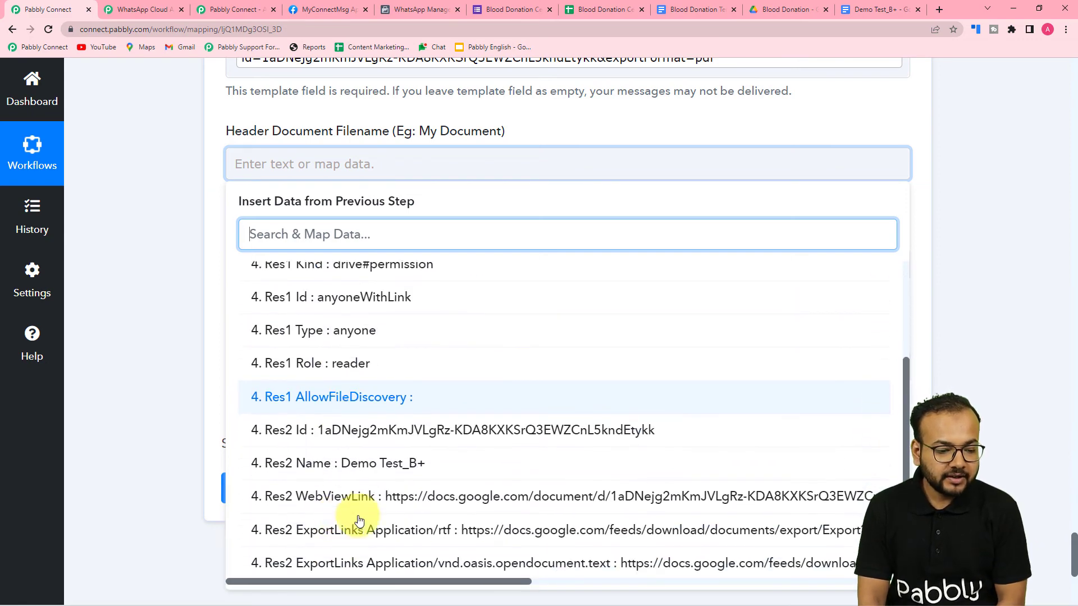
{"action": "left_click", "coordinate": [315, 470]}
{"action": "left_click", "coordinate": [149, 337]}
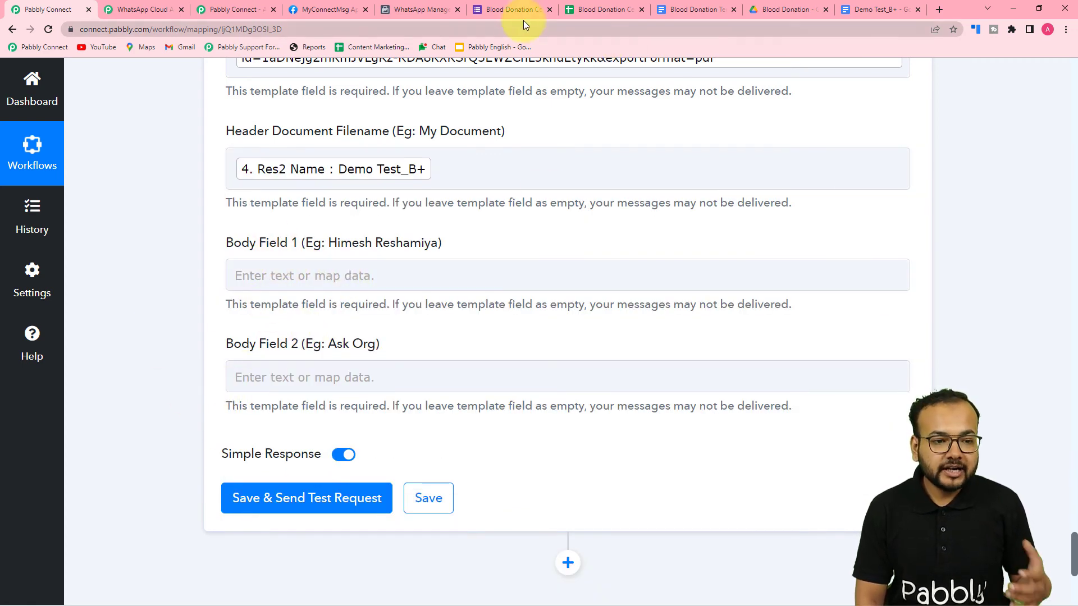
Check the template's body placeholders in WhatsApp Manager and map Body Field 1 to the full name answer from the Google Forms response.
{"action": "left_click", "coordinate": [420, 10]}
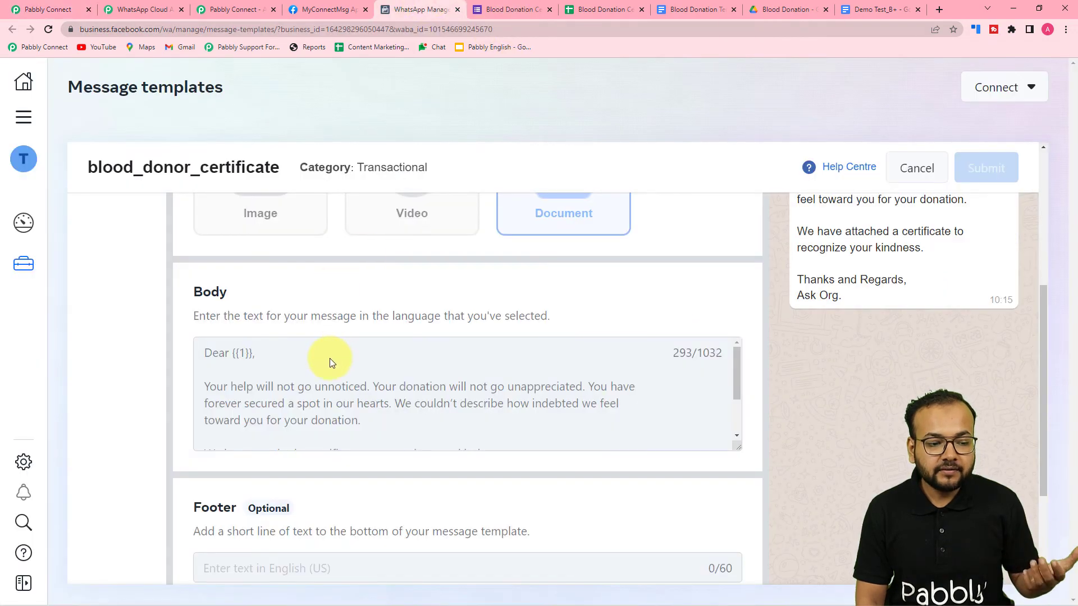
{"action": "scroll", "coordinate": [329, 358], "scroll_direction": "down", "scroll_amount": 1}
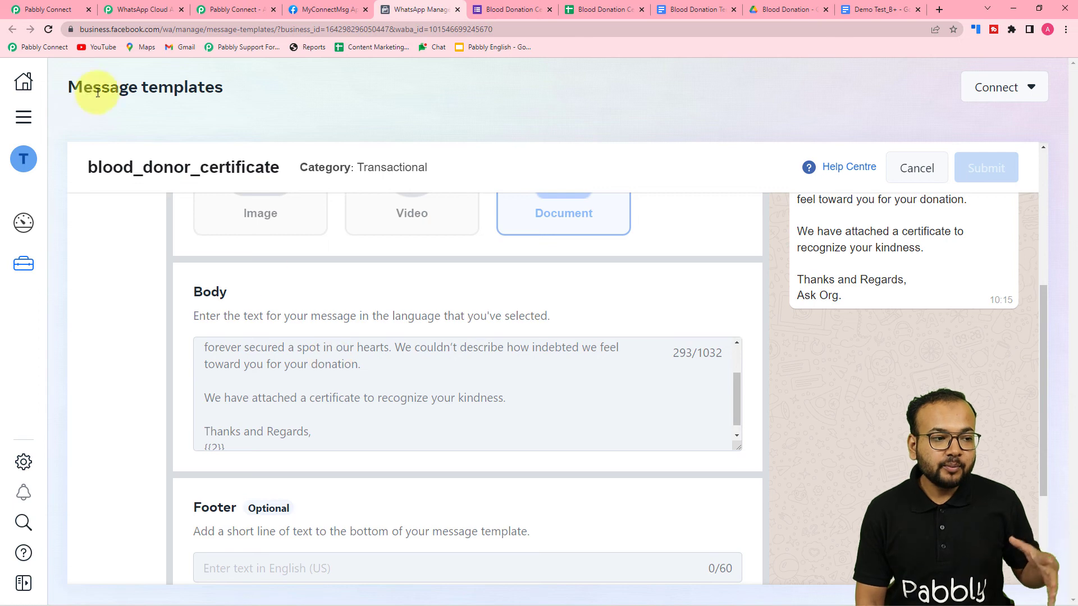
{"action": "left_click", "coordinate": [34, 9]}
{"action": "left_click", "coordinate": [254, 265]}
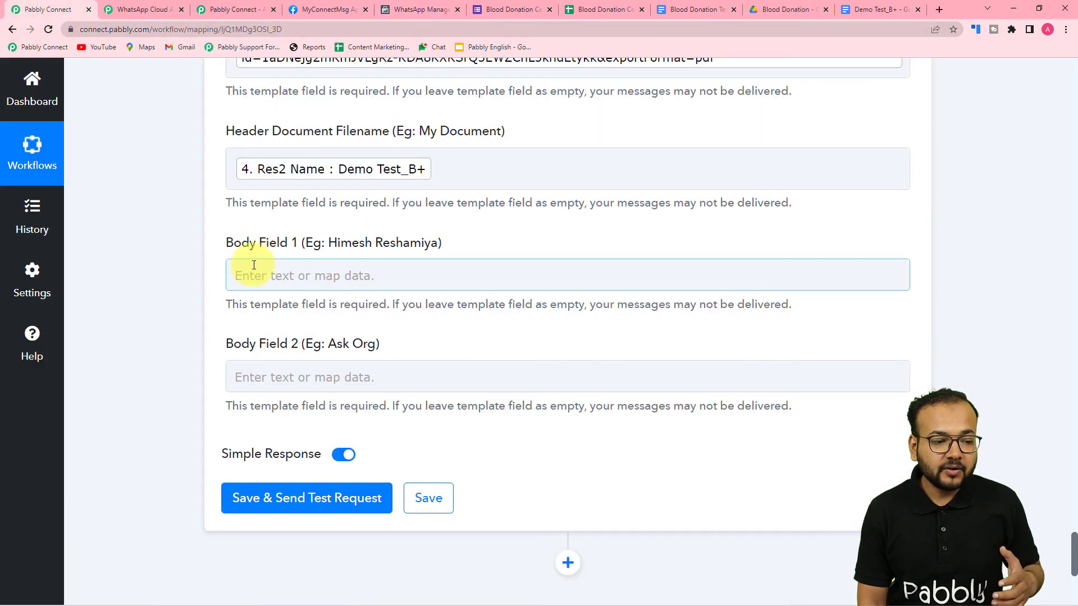
{"action": "left_click", "coordinate": [271, 281]}
{"action": "scroll", "coordinate": [281, 281], "scroll_direction": "down", "scroll_amount": 2}
{"action": "left_click", "coordinate": [293, 282]}
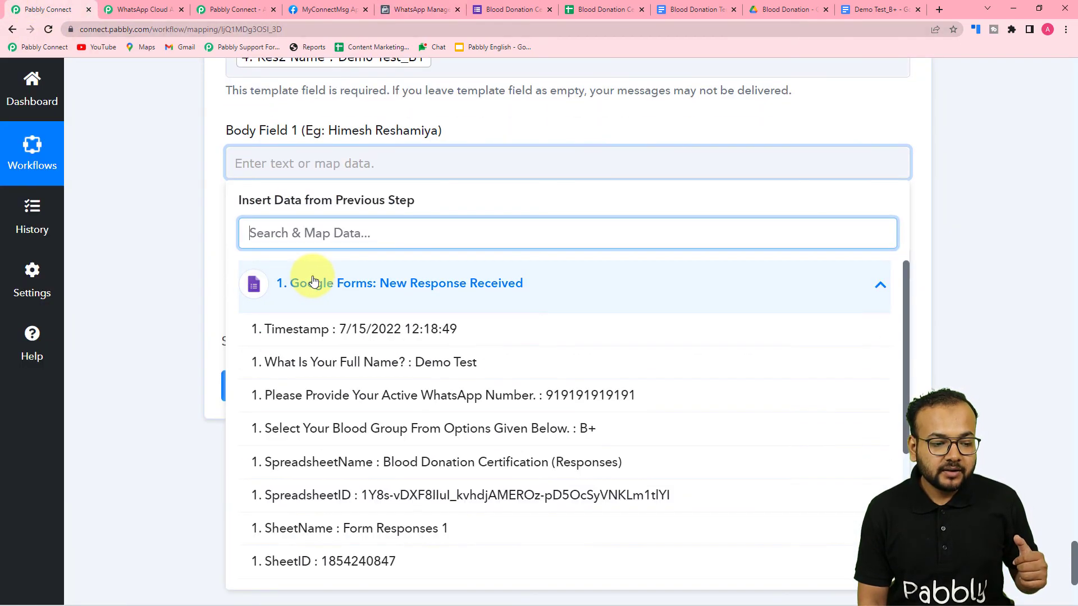
{"action": "left_click", "coordinate": [337, 363]}
{"action": "left_click", "coordinate": [194, 289]}
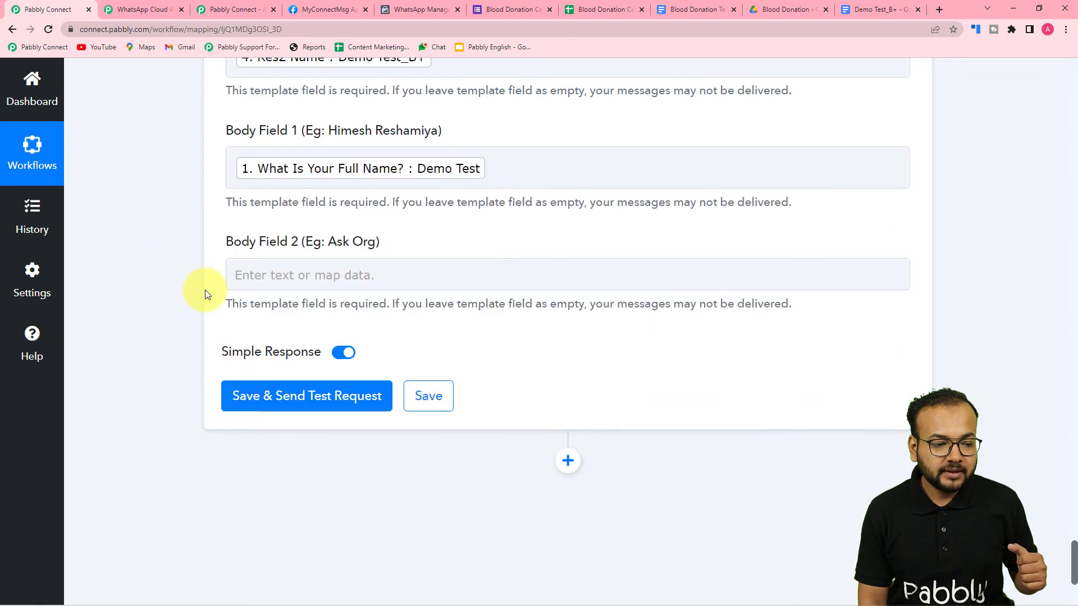
Check the organization name in the Blood Donation Template document and set Body Field 2 to Pabbly Blood Bank.
{"action": "left_click", "coordinate": [258, 276]}
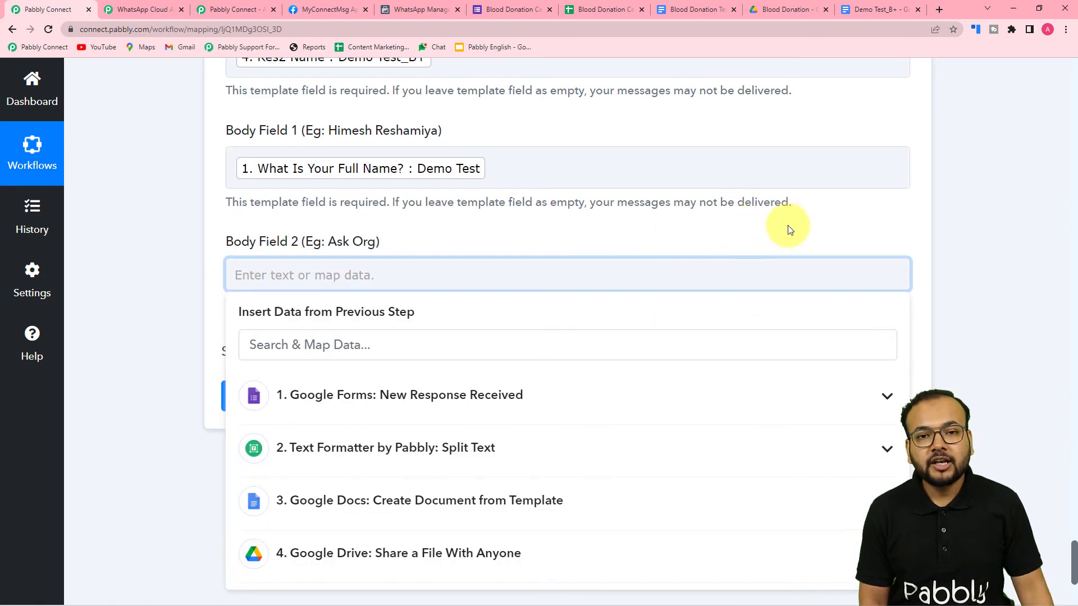
{"action": "left_click", "coordinate": [696, 9]}
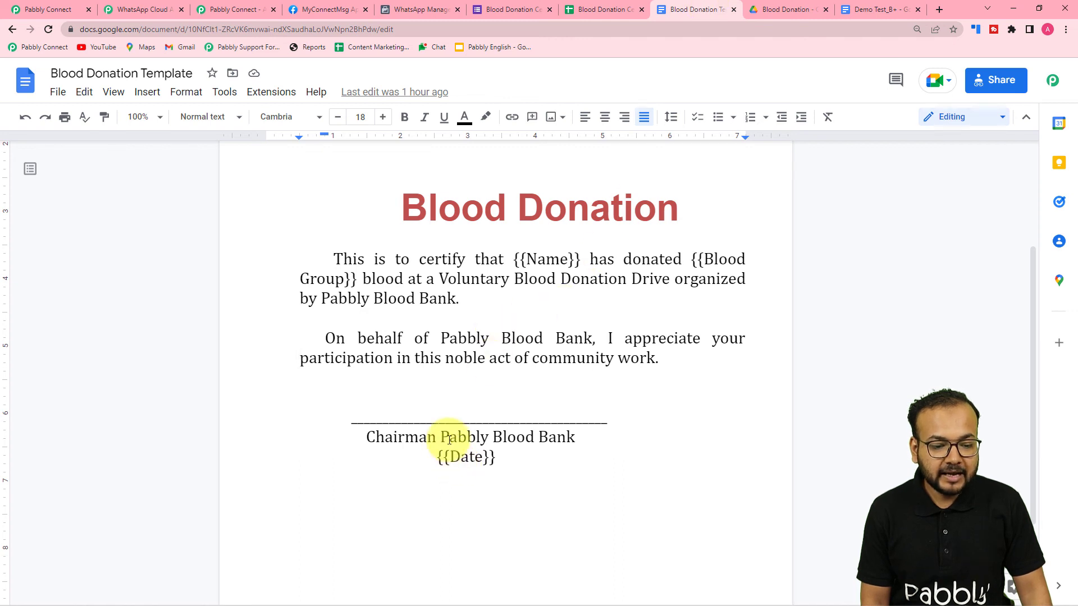
{"action": "left_click", "coordinate": [62, 6]}
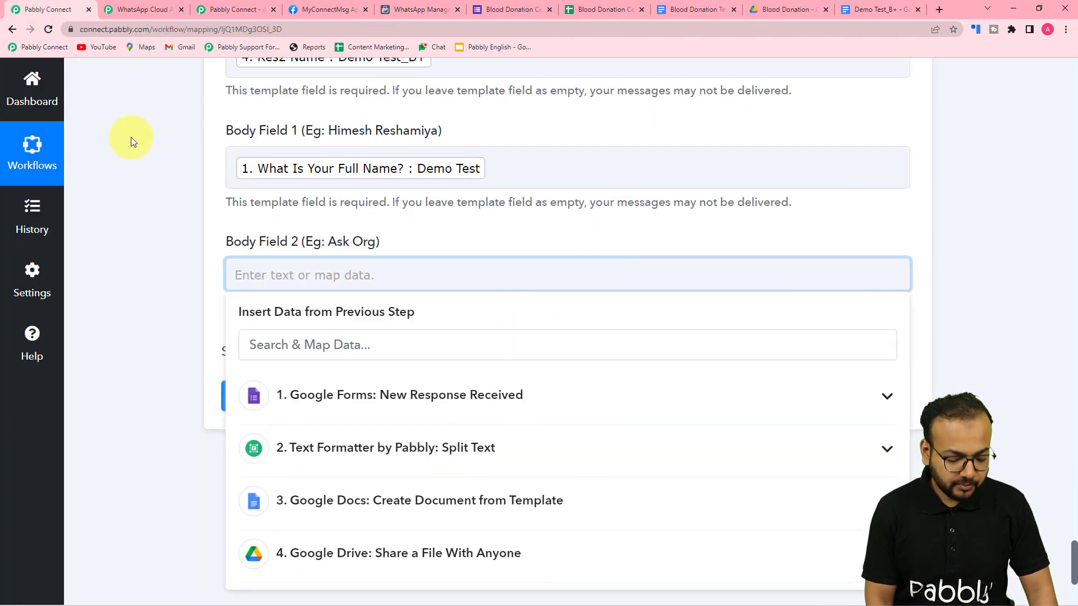
{"action": "type", "text": "Pabbly Blood Bank"}
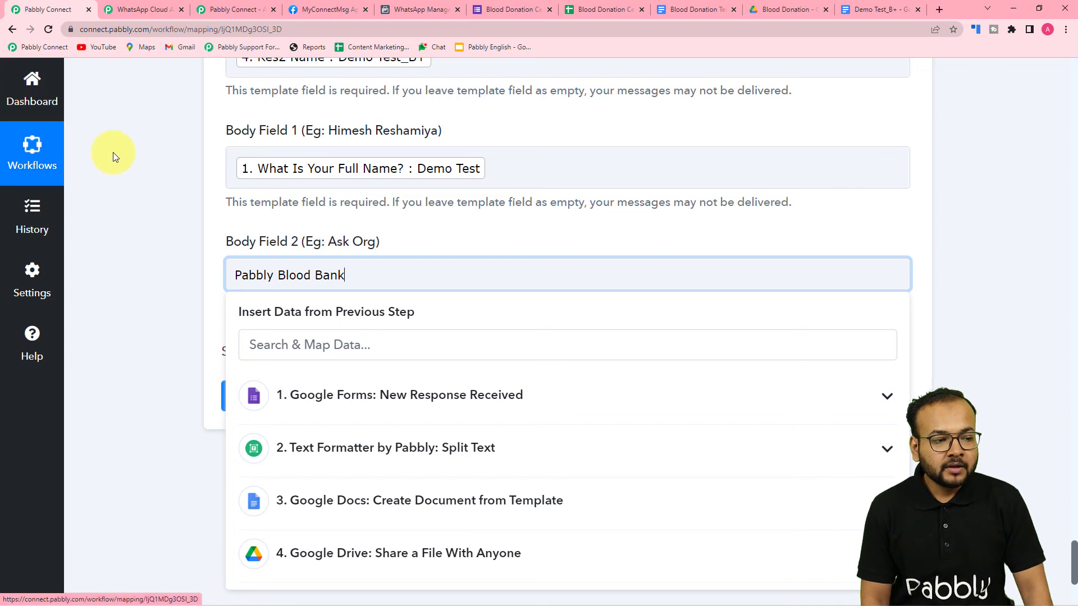
{"action": "left_click", "coordinate": [113, 153]}
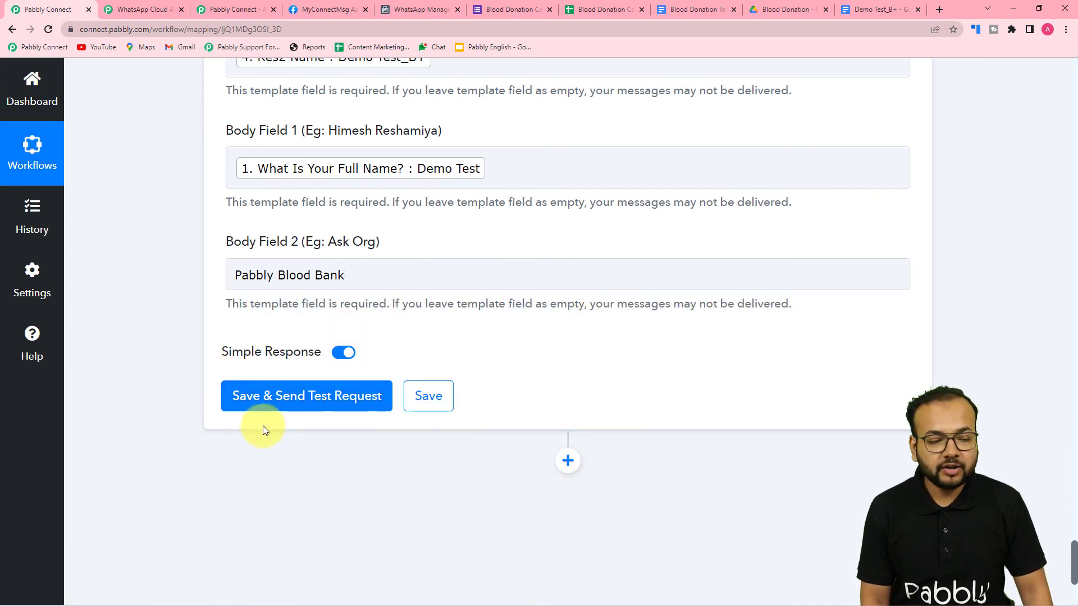
Review the mapped WhatsApp message fields, save the action with a test request and collapse its received response.
{"action": "scroll", "coordinate": [166, 302], "scroll_direction": "up", "scroll_amount": 5}
{"action": "scroll", "coordinate": [166, 302], "scroll_direction": "up", "scroll_amount": 4}
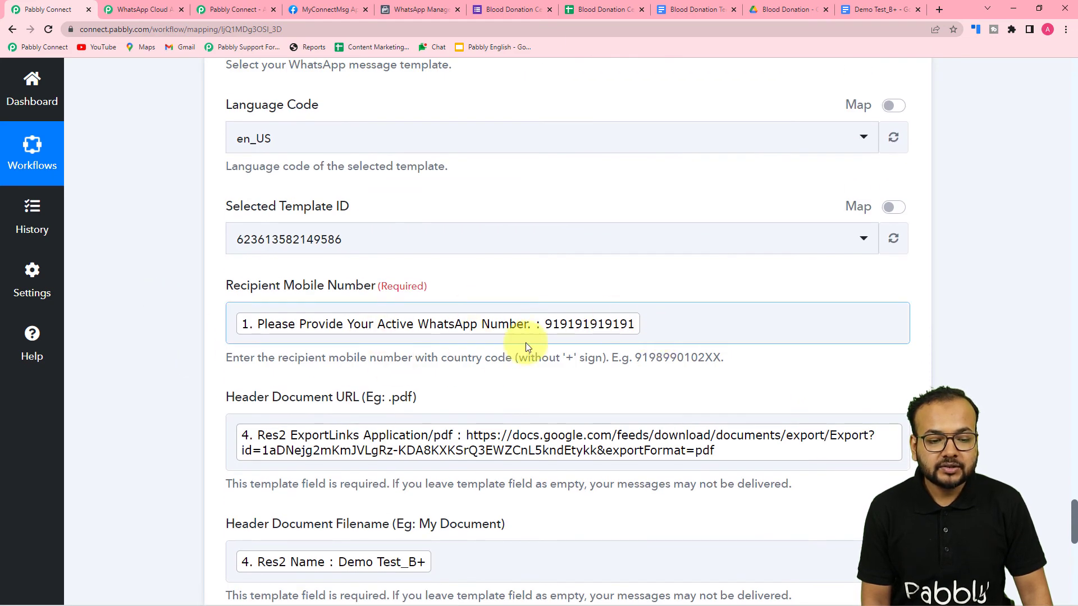
{"action": "scroll", "coordinate": [171, 303], "scroll_direction": "down", "scroll_amount": 1}
{"action": "scroll", "coordinate": [171, 303], "scroll_direction": "down", "scroll_amount": 3}
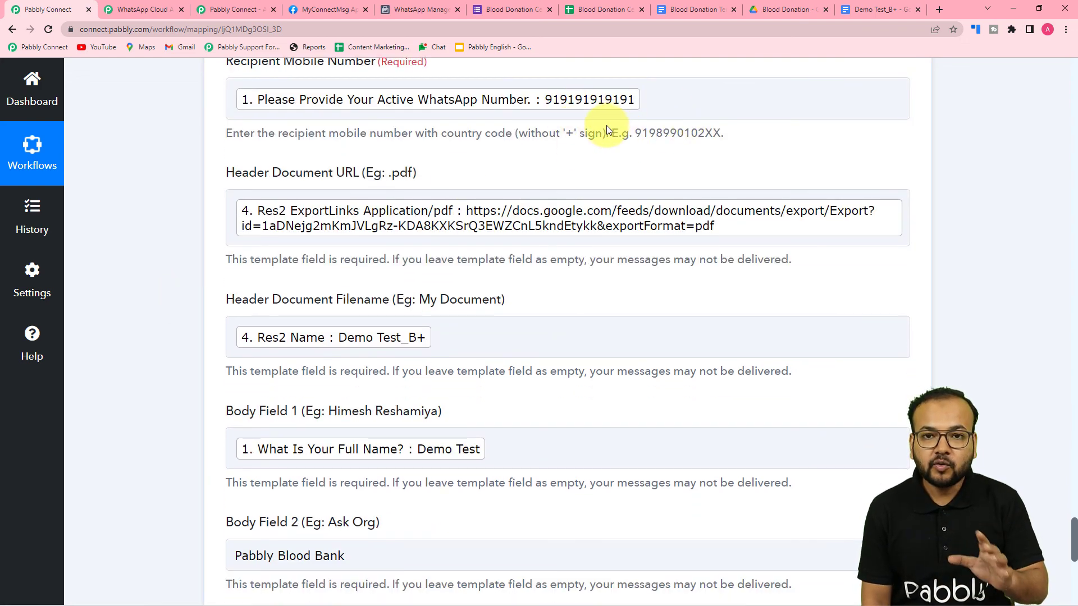
{"action": "scroll", "coordinate": [504, 134], "scroll_direction": "down", "scroll_amount": 2}
{"action": "scroll", "coordinate": [504, 137], "scroll_direction": "up", "scroll_amount": 2}
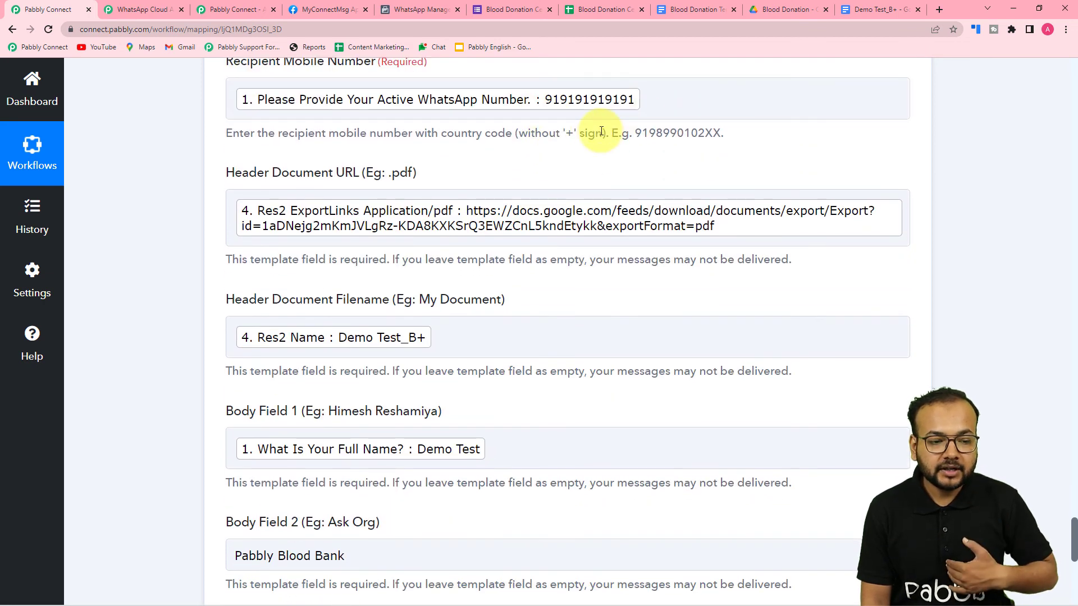
{"action": "scroll", "coordinate": [601, 130], "scroll_direction": "down", "scroll_amount": 7}
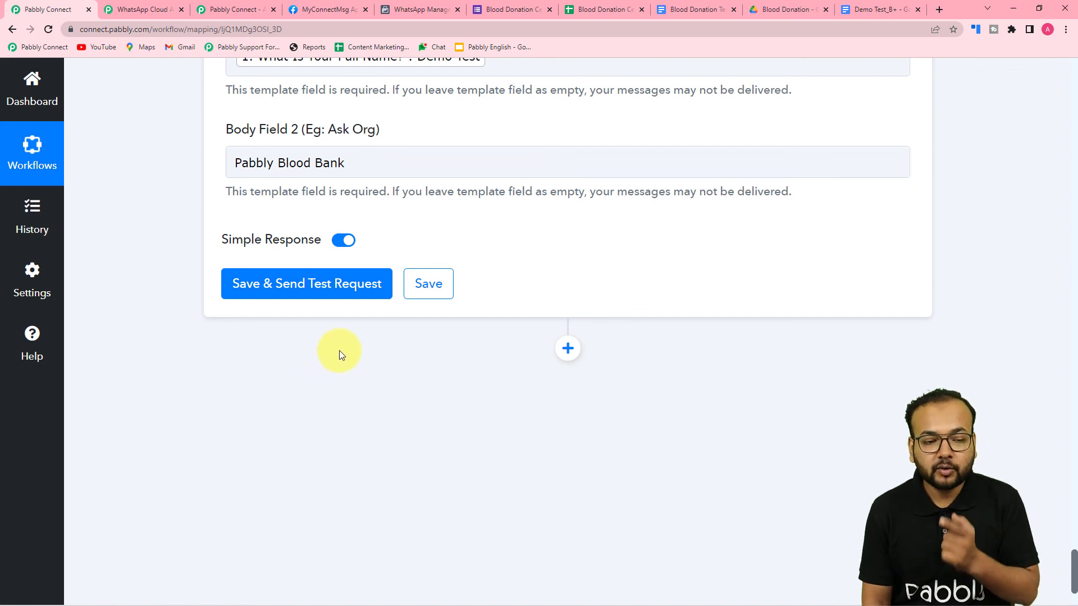
{"action": "left_click", "coordinate": [281, 286]}
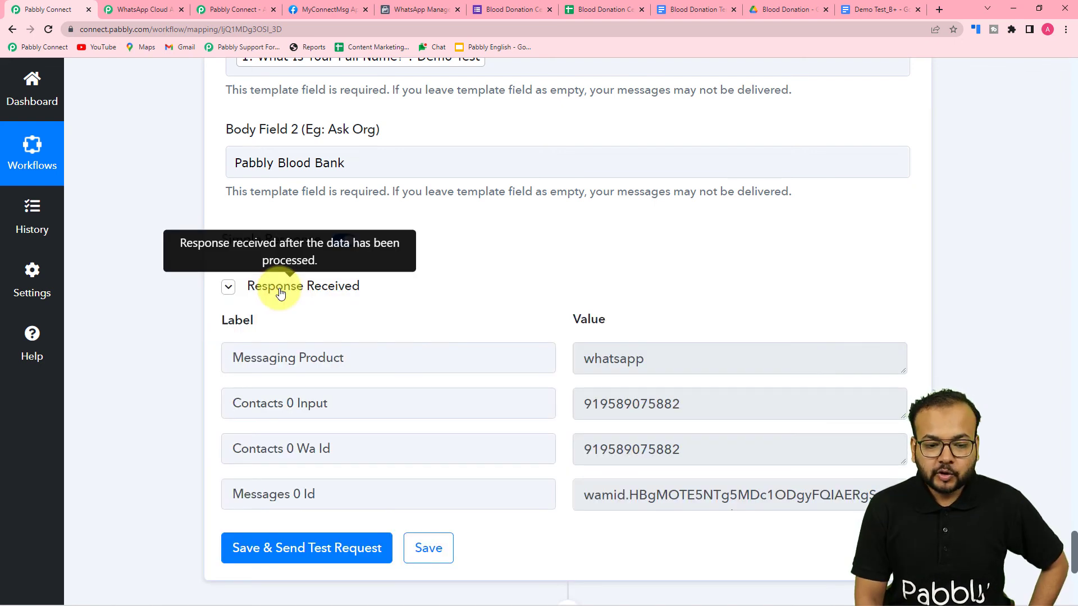
{"action": "left_click", "coordinate": [280, 289]}
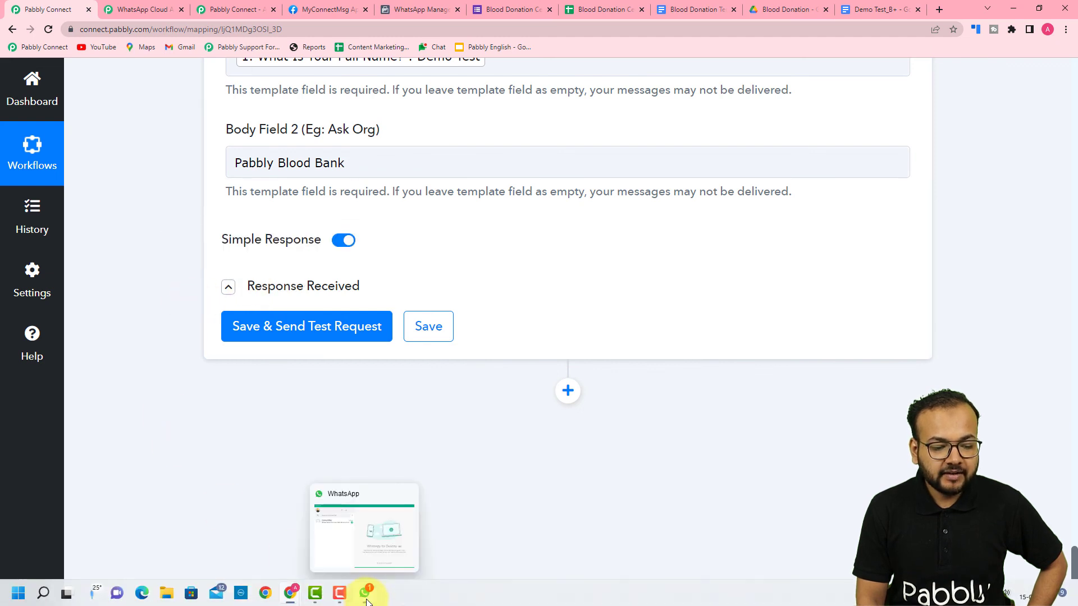
Switch to WhatsApp, open the Pabbly Office chat and download the attached Demo Test_B+ PDF to the Downloads folder.
{"action": "left_click", "coordinate": [366, 602]}
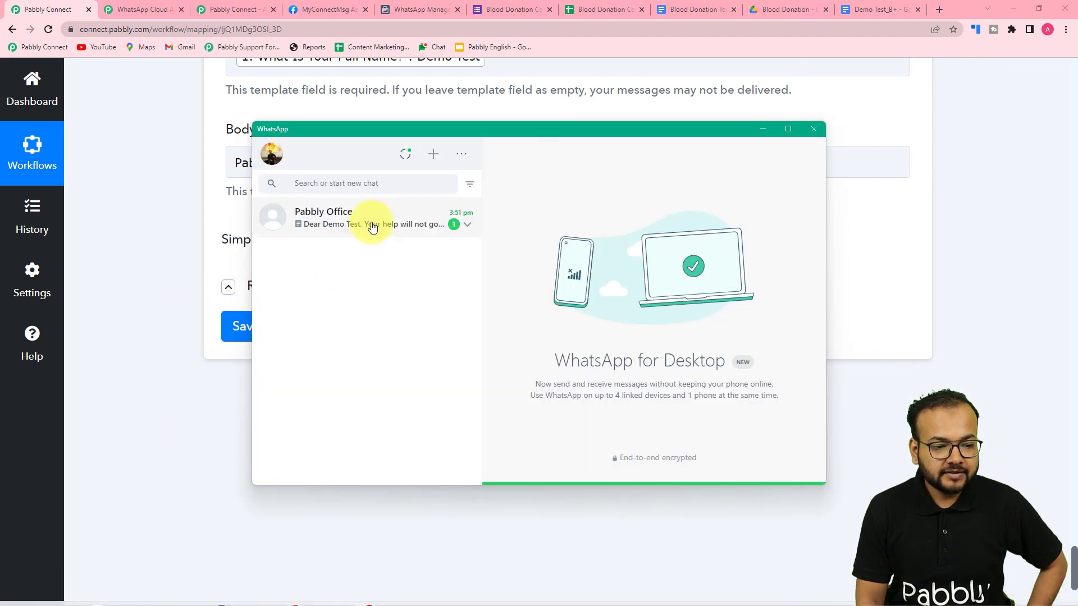
{"action": "left_click", "coordinate": [326, 221]}
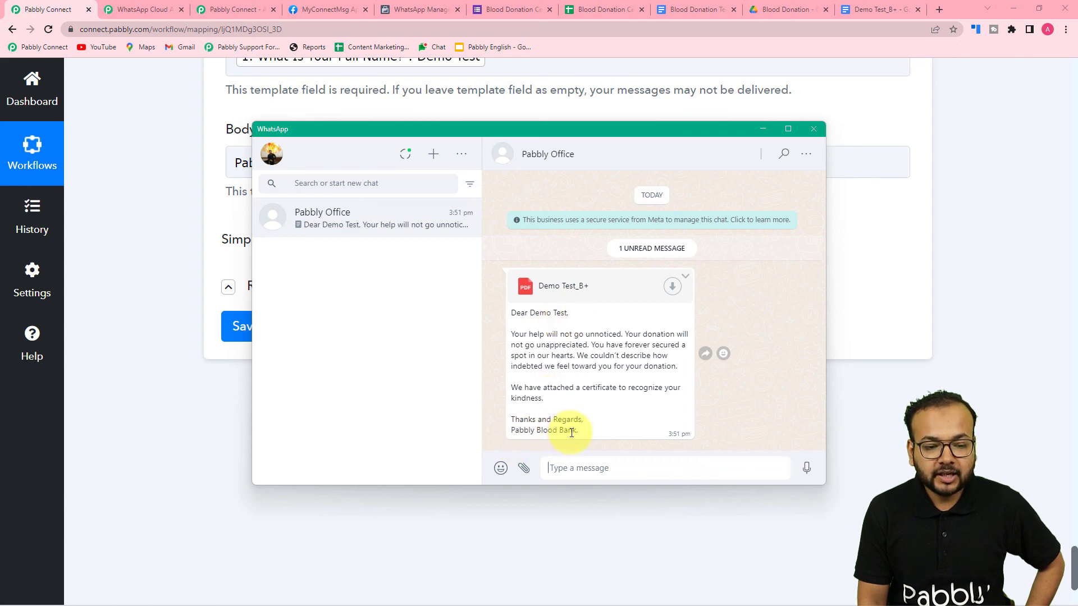
{"action": "left_click", "coordinate": [672, 289]}
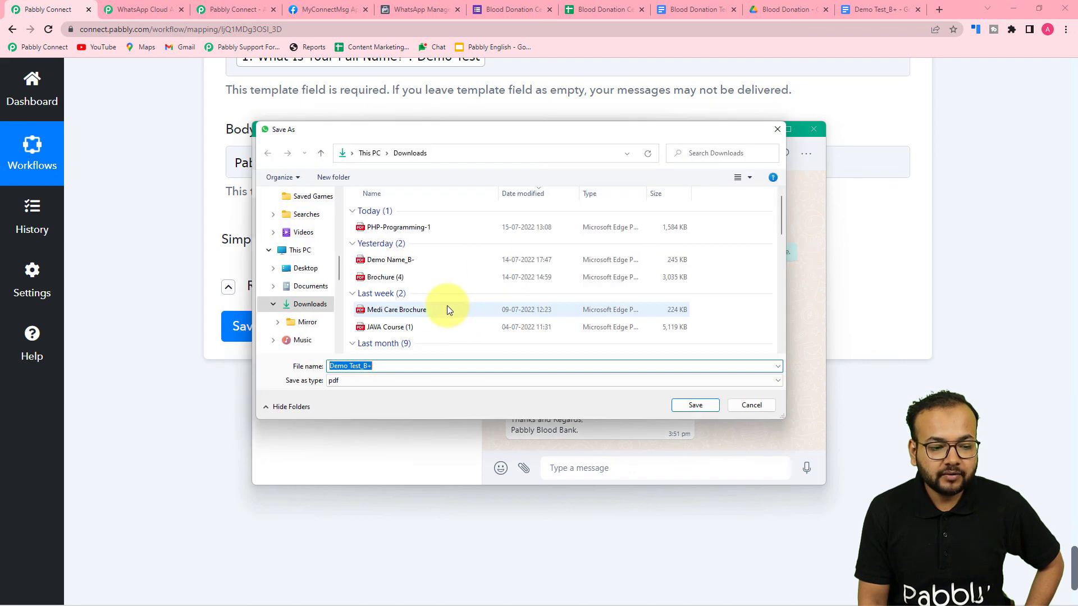
{"action": "left_click", "coordinate": [702, 407]}
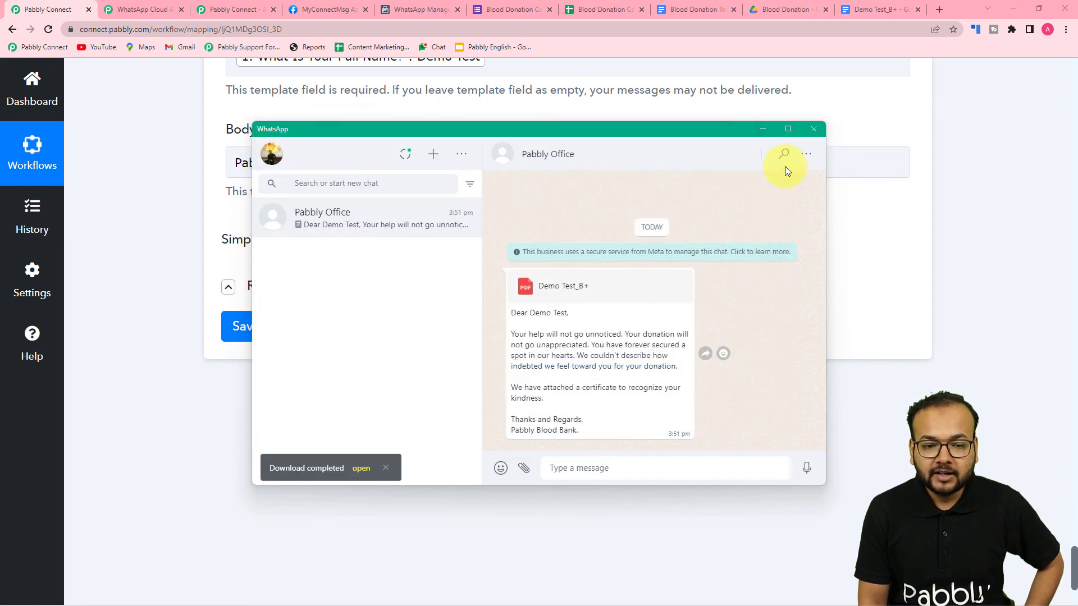
{"action": "left_click", "coordinate": [762, 129]}
Collapse the WhatsApp Cloud API and Google Drive action steps in the workflow.
{"action": "scroll", "coordinate": [874, 168], "scroll_direction": "up", "scroll_amount": 15}
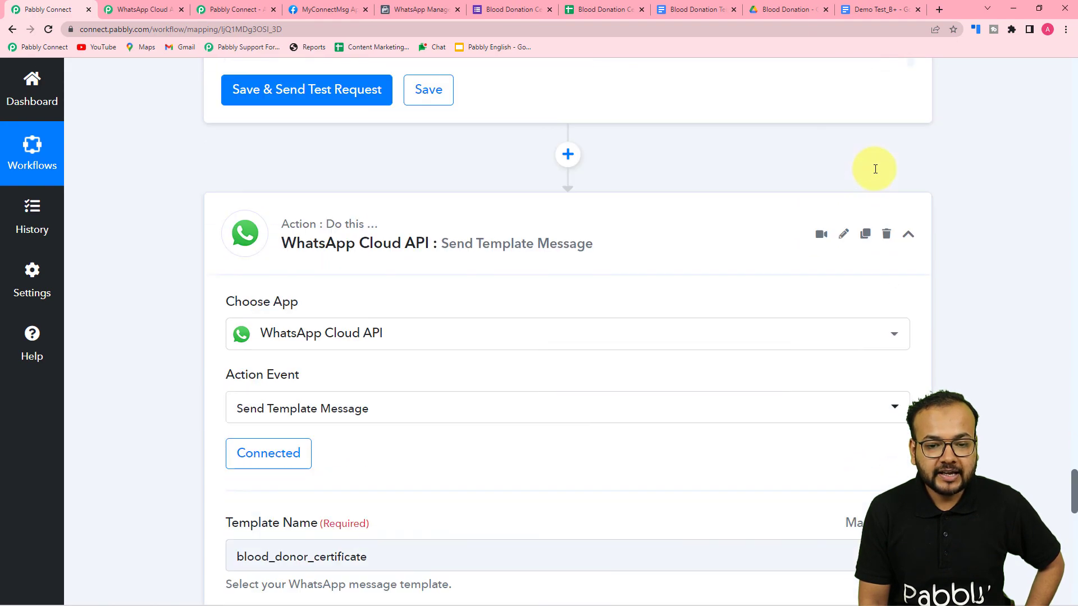
{"action": "scroll", "coordinate": [876, 169], "scroll_direction": "up", "scroll_amount": 3}
{"action": "left_click", "coordinate": [908, 331]}
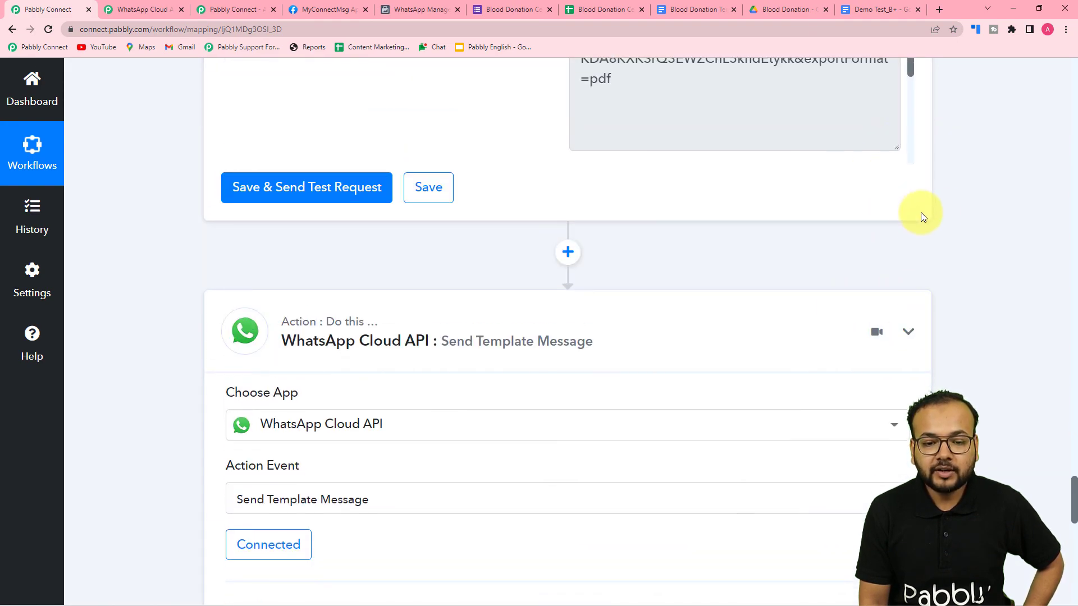
{"action": "scroll", "coordinate": [953, 221], "scroll_direction": "up", "scroll_amount": 13}
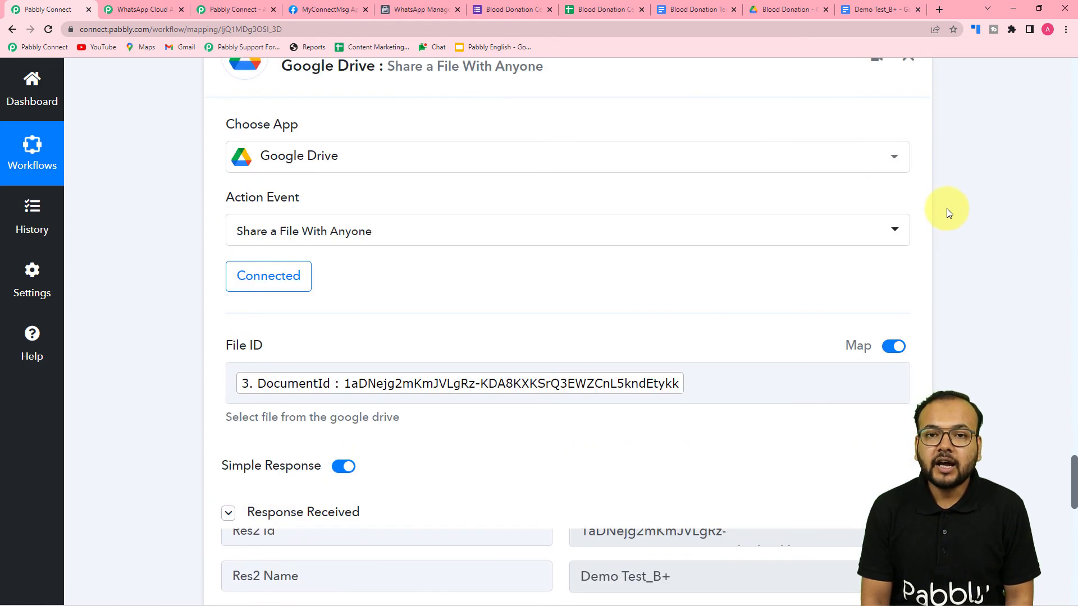
{"action": "scroll", "coordinate": [947, 212], "scroll_direction": "up", "scroll_amount": 4}
{"action": "left_click", "coordinate": [917, 285]}
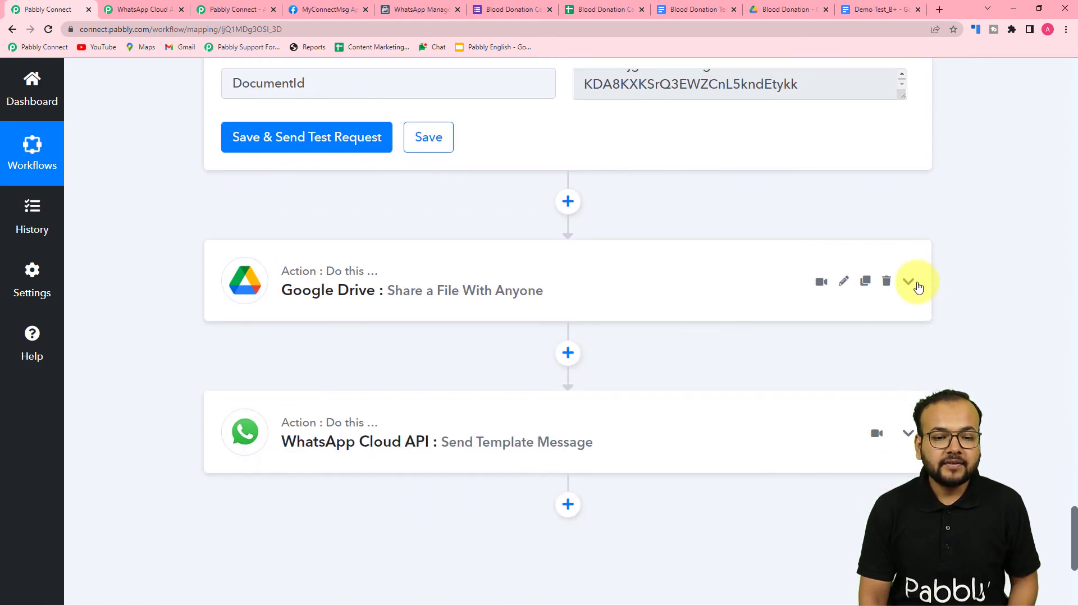
Collapse the Google Docs and Text Formatter actions and the Google Forms trigger to show the workflow in compact form.
{"action": "scroll", "coordinate": [918, 288], "scroll_direction": "up", "scroll_amount": 1}
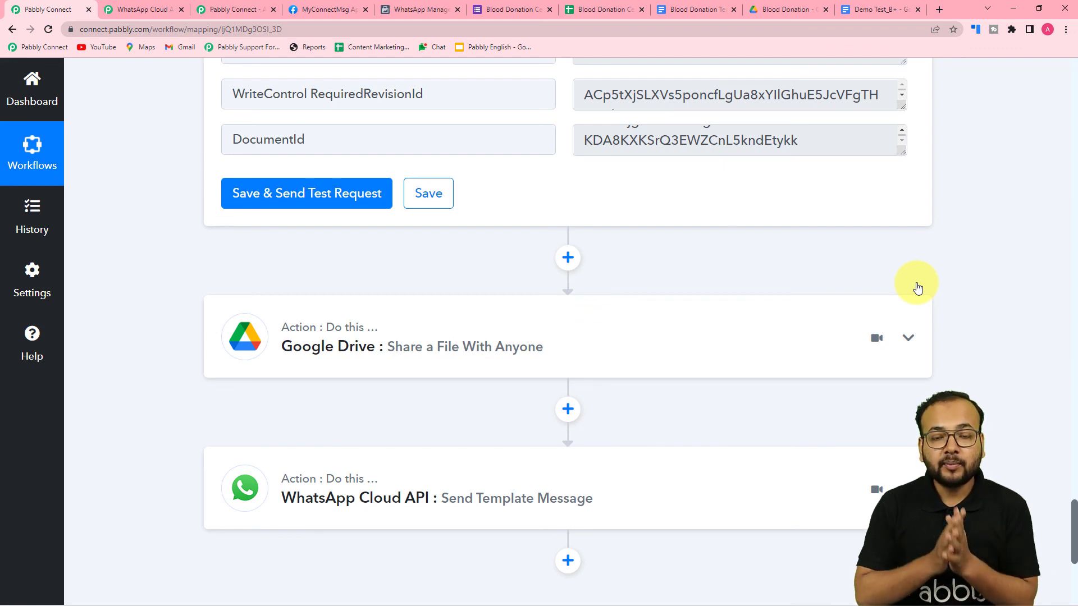
{"action": "scroll", "coordinate": [917, 288], "scroll_direction": "up", "scroll_amount": 15}
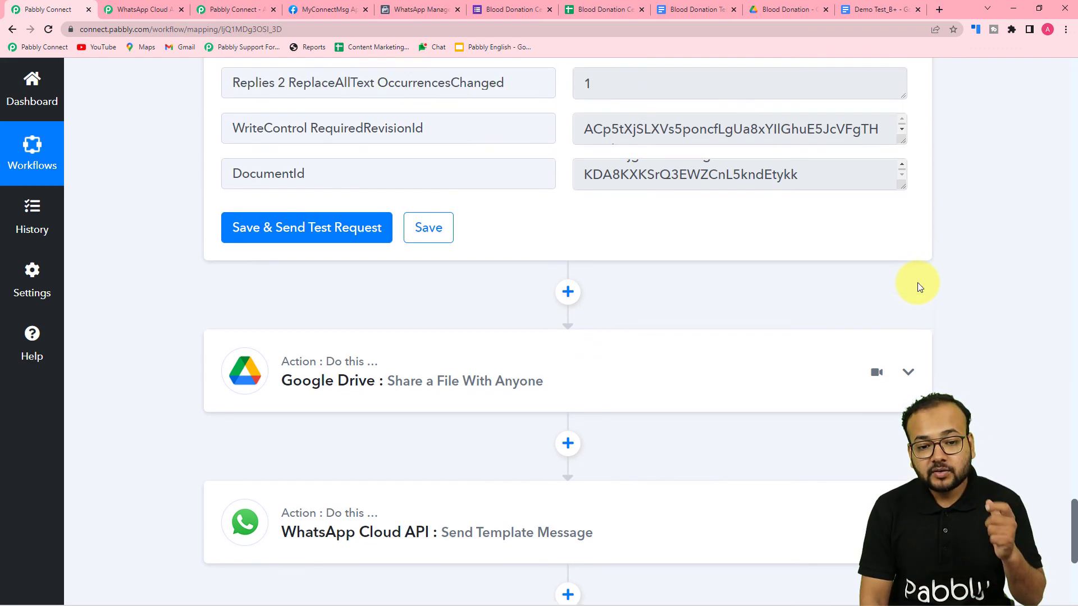
{"action": "scroll", "coordinate": [918, 264], "scroll_direction": "up", "scroll_amount": 4}
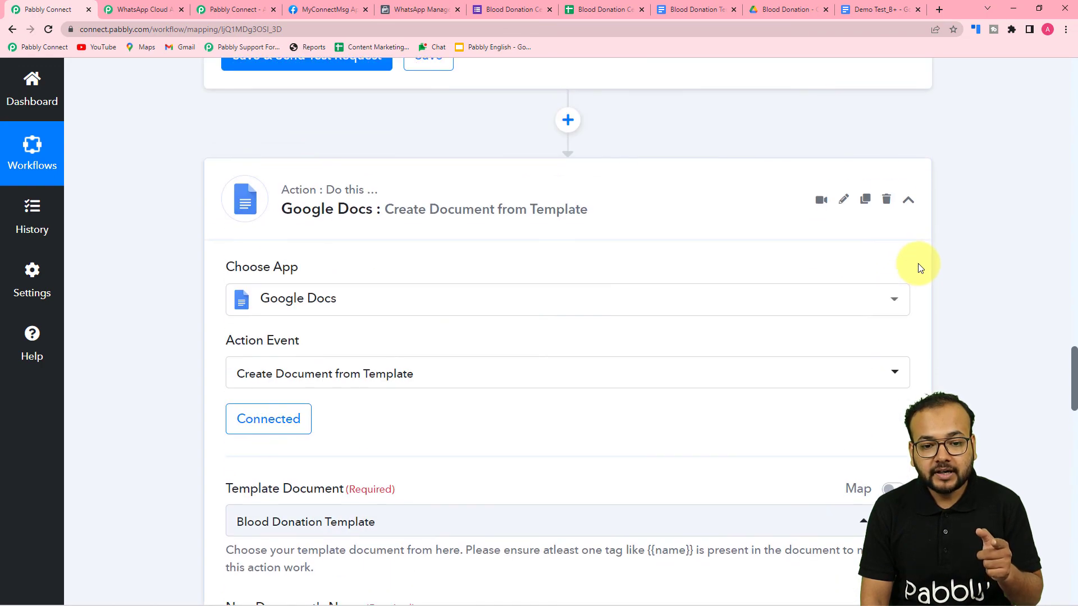
{"action": "left_click", "coordinate": [908, 204]}
{"action": "scroll", "coordinate": [955, 210], "scroll_direction": "up", "scroll_amount": 15}
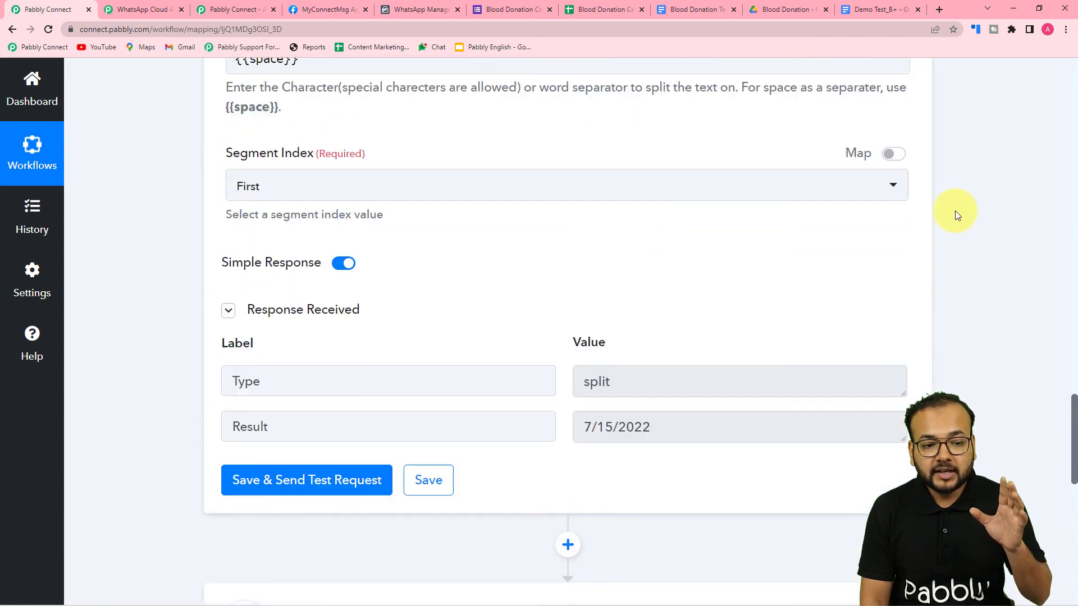
{"action": "scroll", "coordinate": [898, 197], "scroll_direction": "up", "scroll_amount": 4}
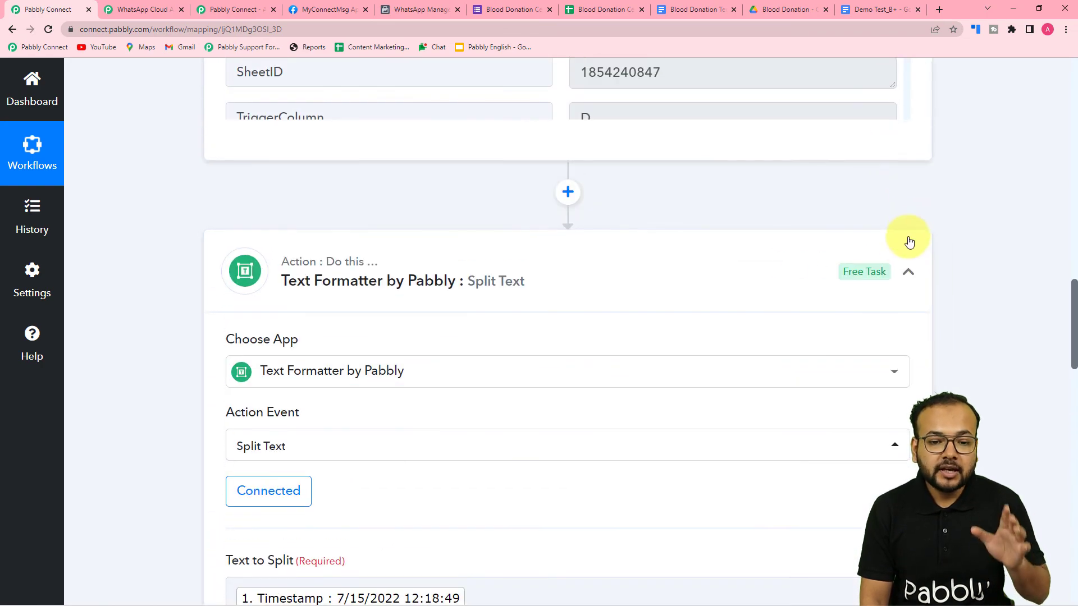
{"action": "left_click", "coordinate": [909, 271]}
{"action": "scroll", "coordinate": [941, 251], "scroll_direction": "up", "scroll_amount": 18}
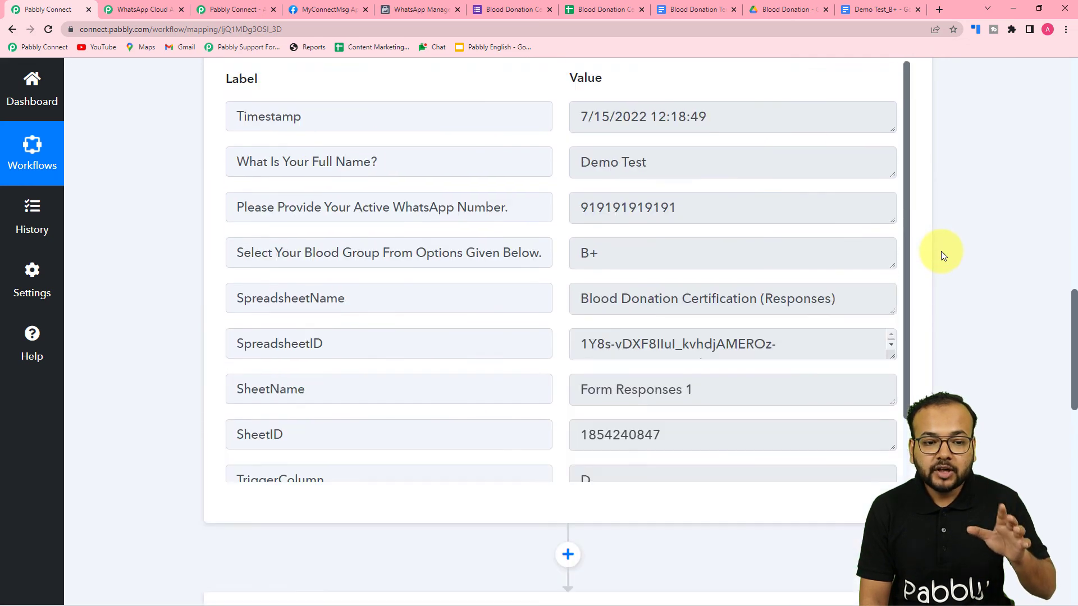
{"action": "scroll", "coordinate": [924, 225], "scroll_direction": "up", "scroll_amount": 5}
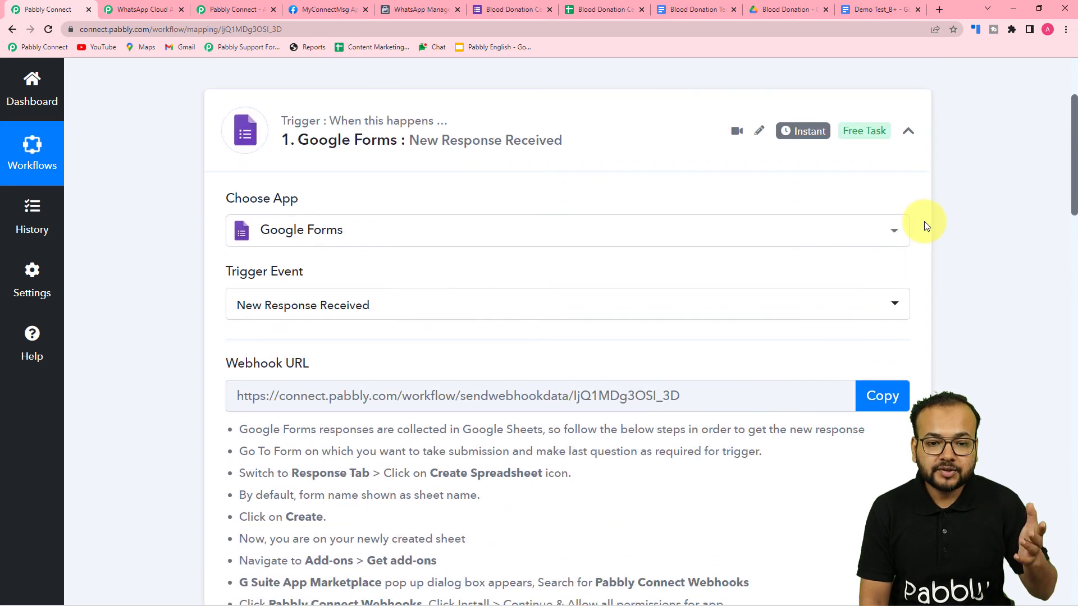
{"action": "left_click", "coordinate": [908, 244]}
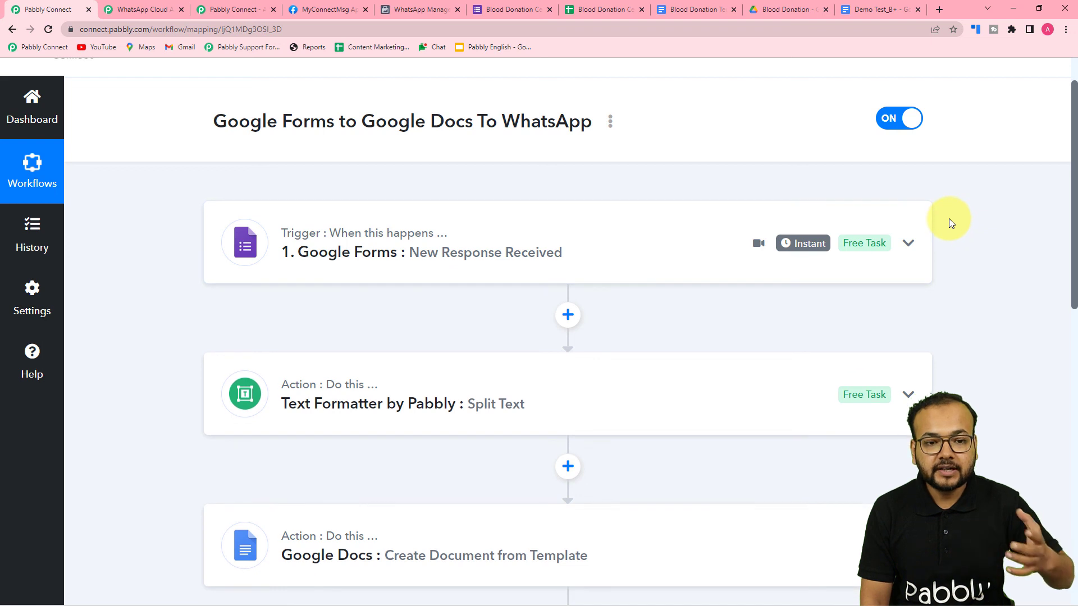